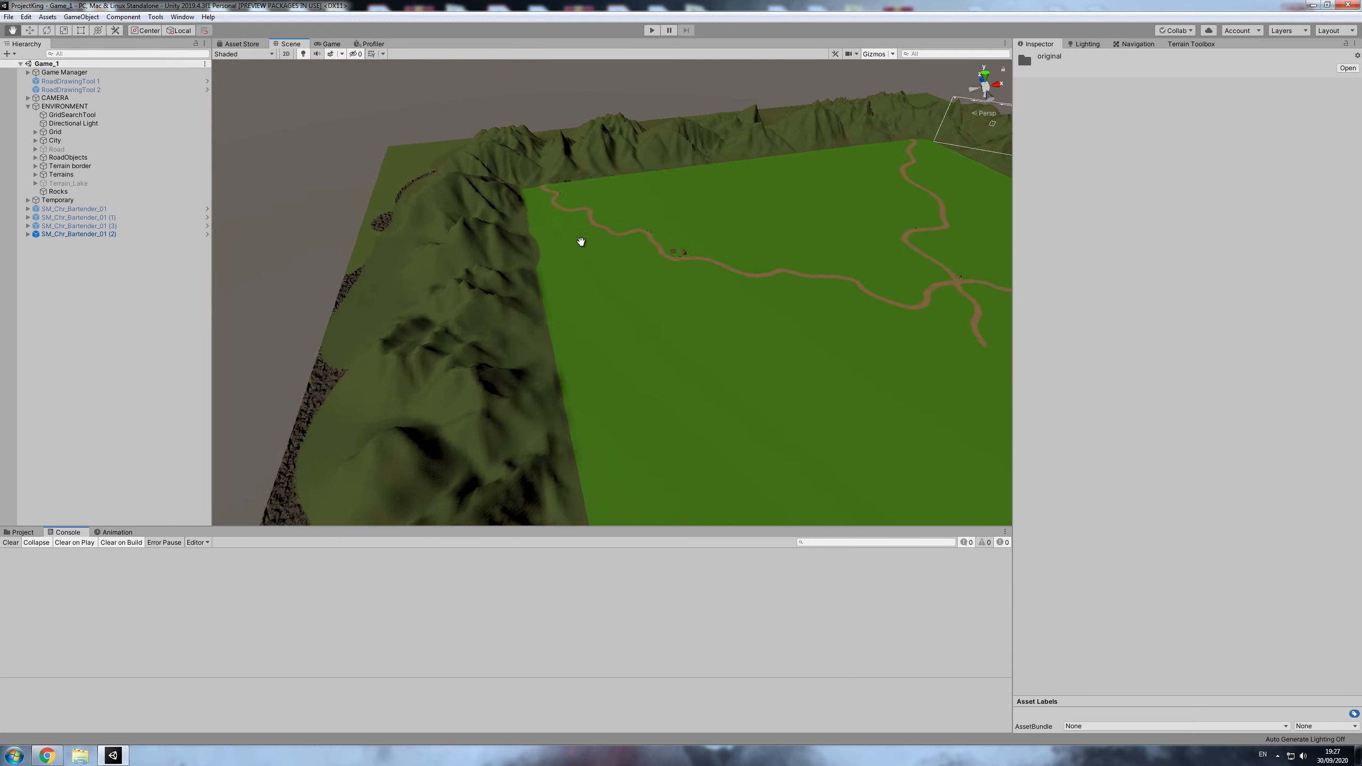
- Select the grass terrain tile Terrain_(200.0, 0.0, 600.0) beside the mountain border
alt+drag(577, 240, 675, 370)
scroll(651, 338, up, 5)
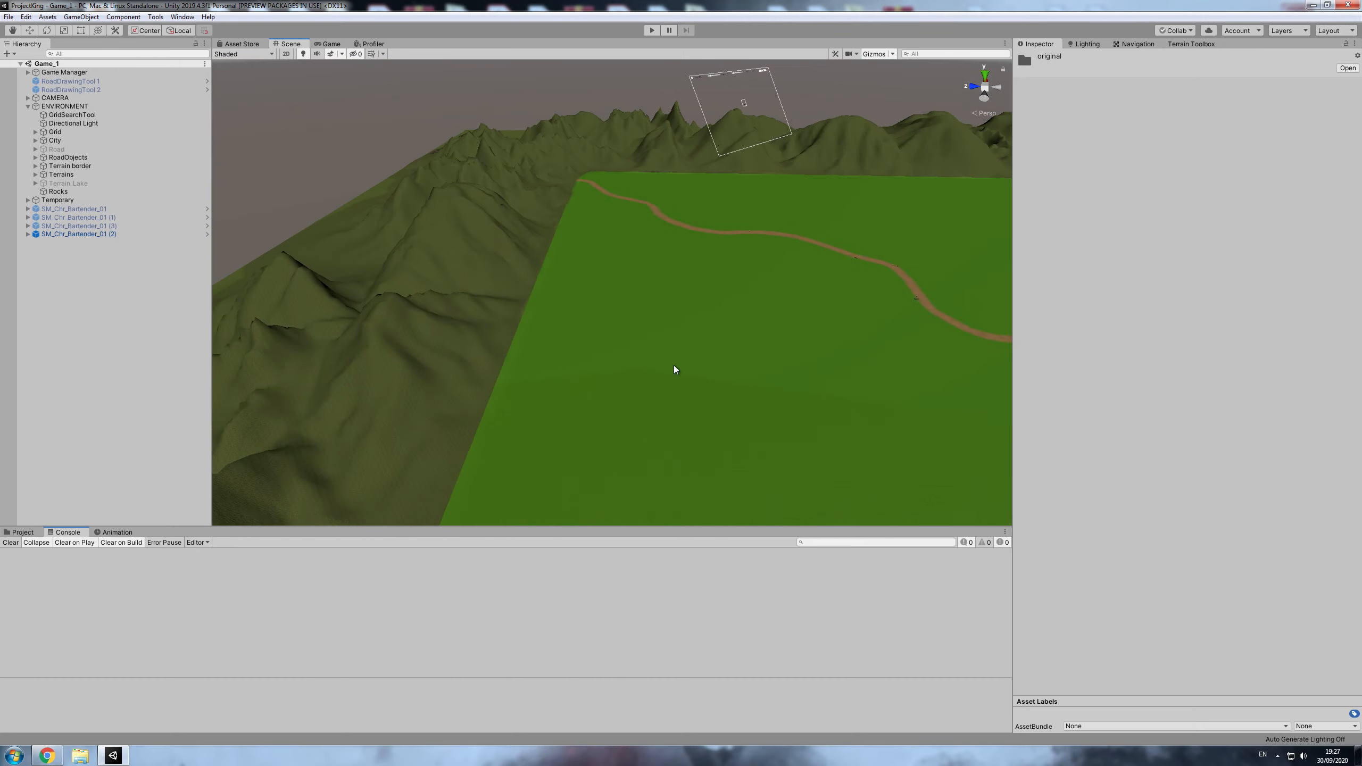
scroll(665, 376, up, 5)
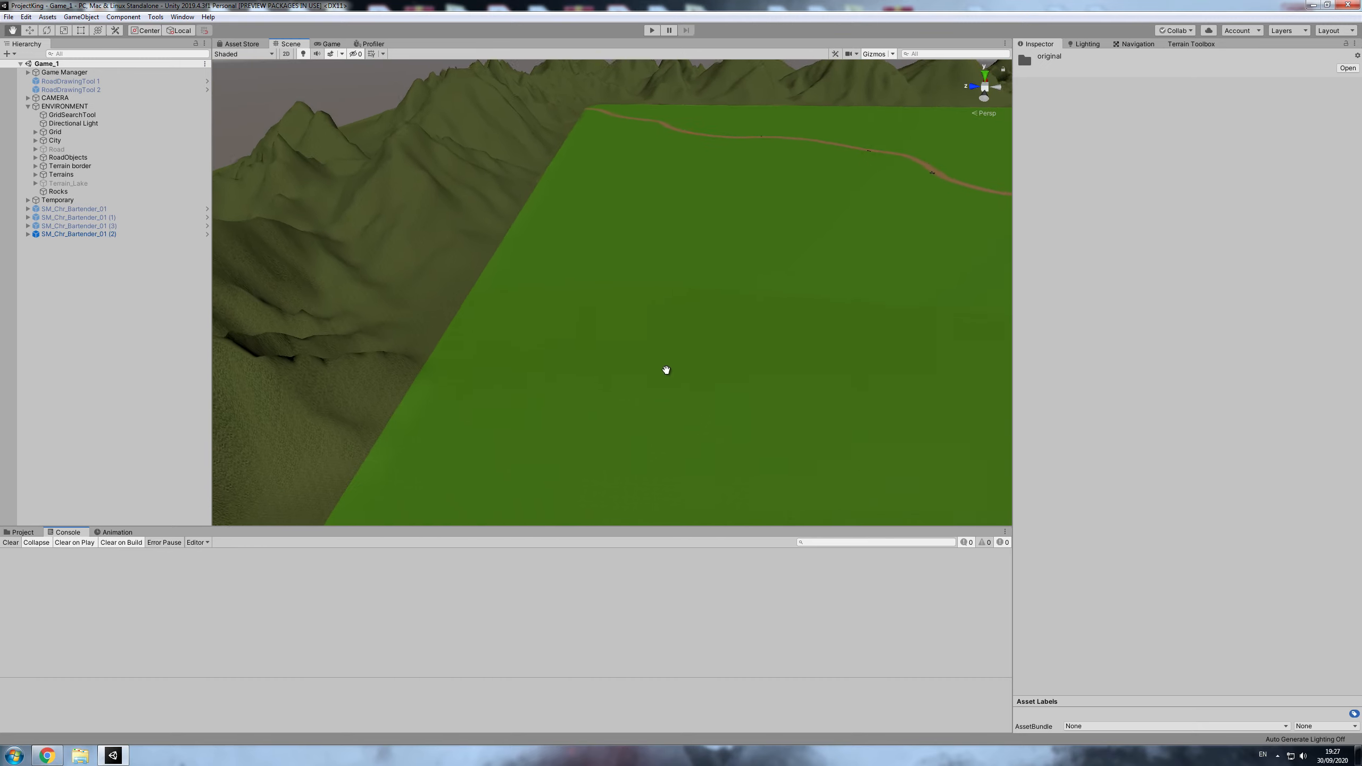
alt+drag(532, 309, 538, 334)
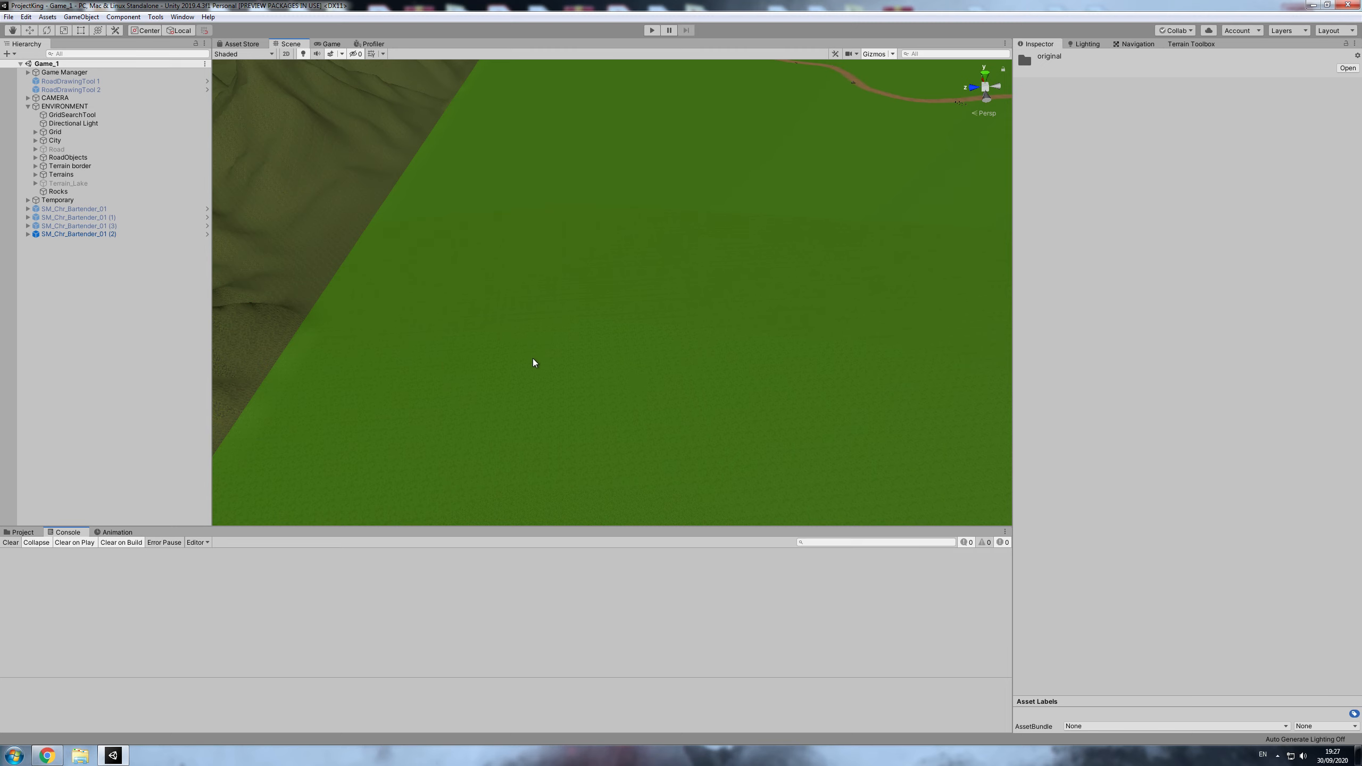
click(504, 363)
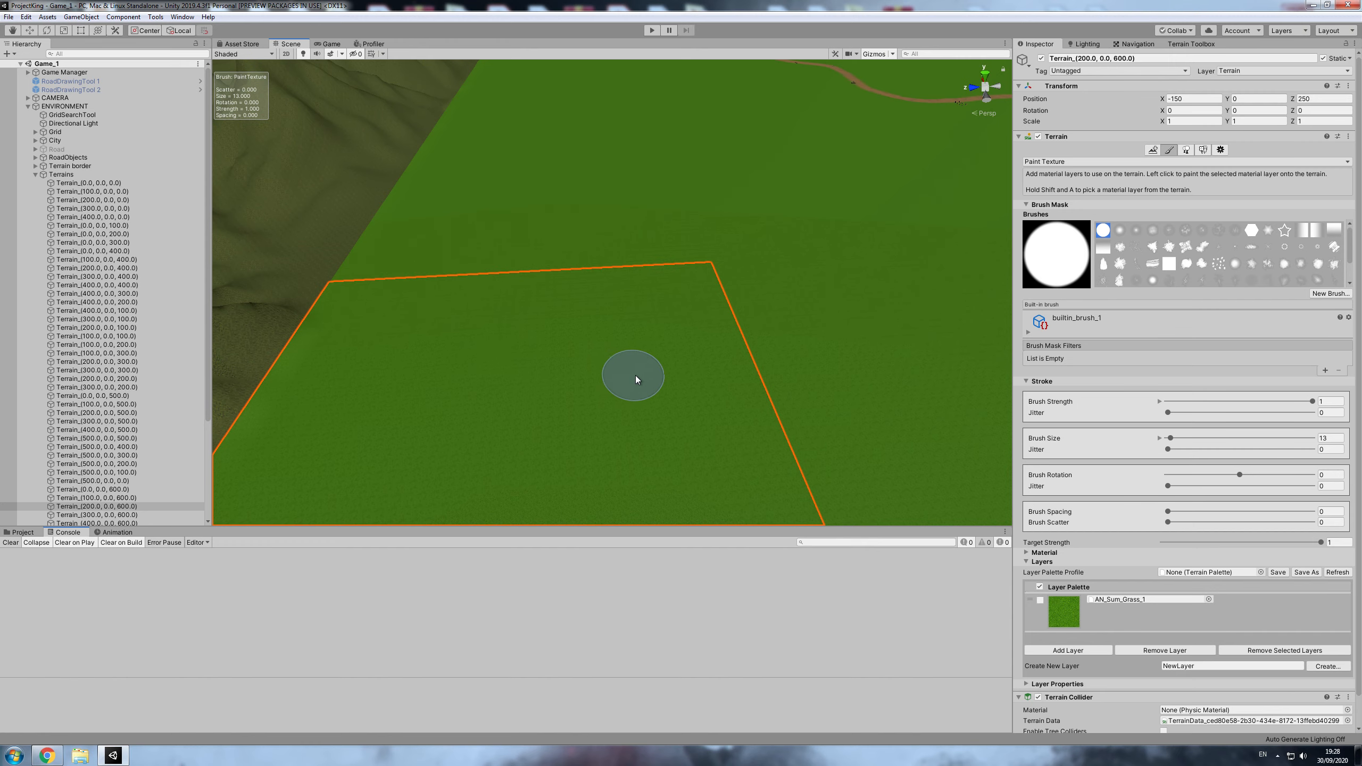
- Examine the terrain settings of the tiles Terrain_(500.0, 0.0, 200.0) and Terrain_(100.0, 0.0, 300.0)
scroll(708, 382, down, 3)
mouse_move(670, 419)
middle_down()
mouse_move(652, 378)
mouse_move(635, 381)
mouse_move(641, 400)
middle_up()
scroll(639, 396, up, 7)
scroll(627, 401, down, 4)
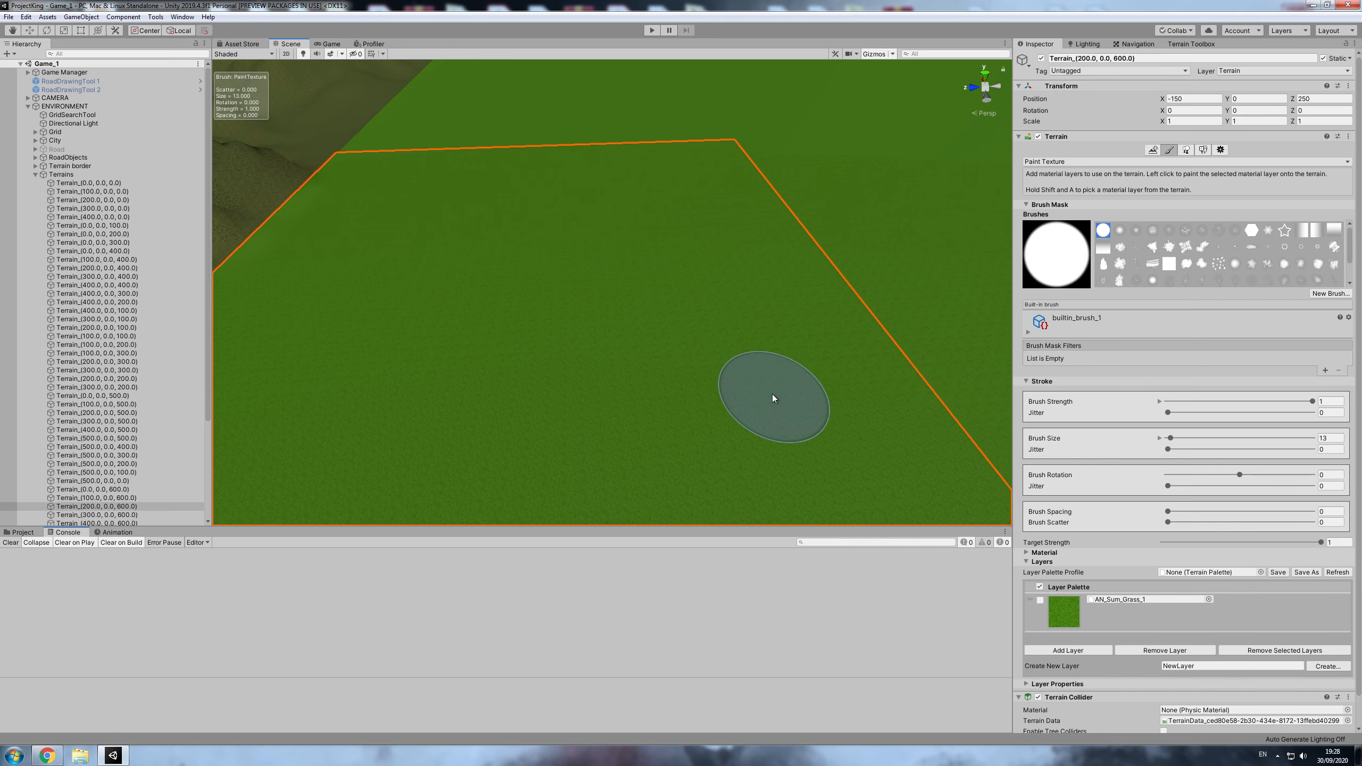
scroll(937, 282, down, 5)
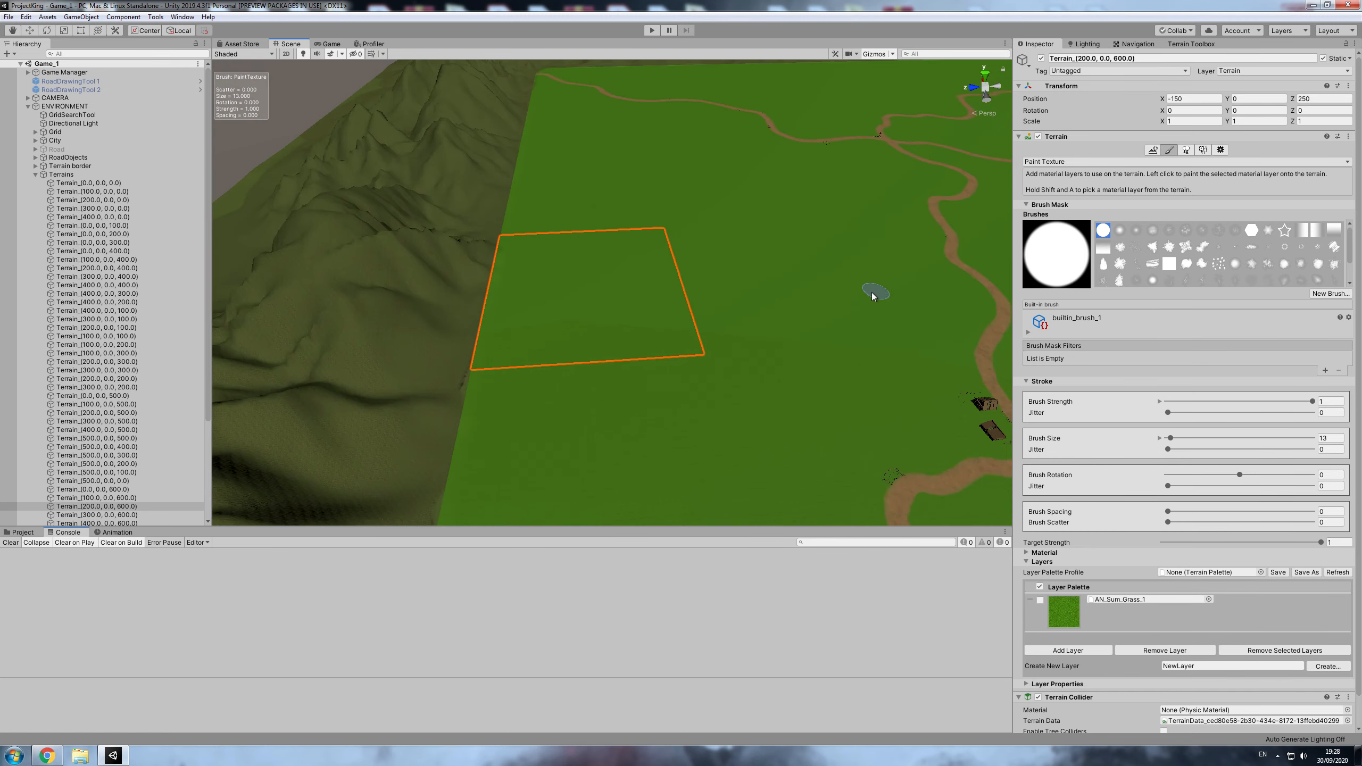
scroll(748, 348, down, 3)
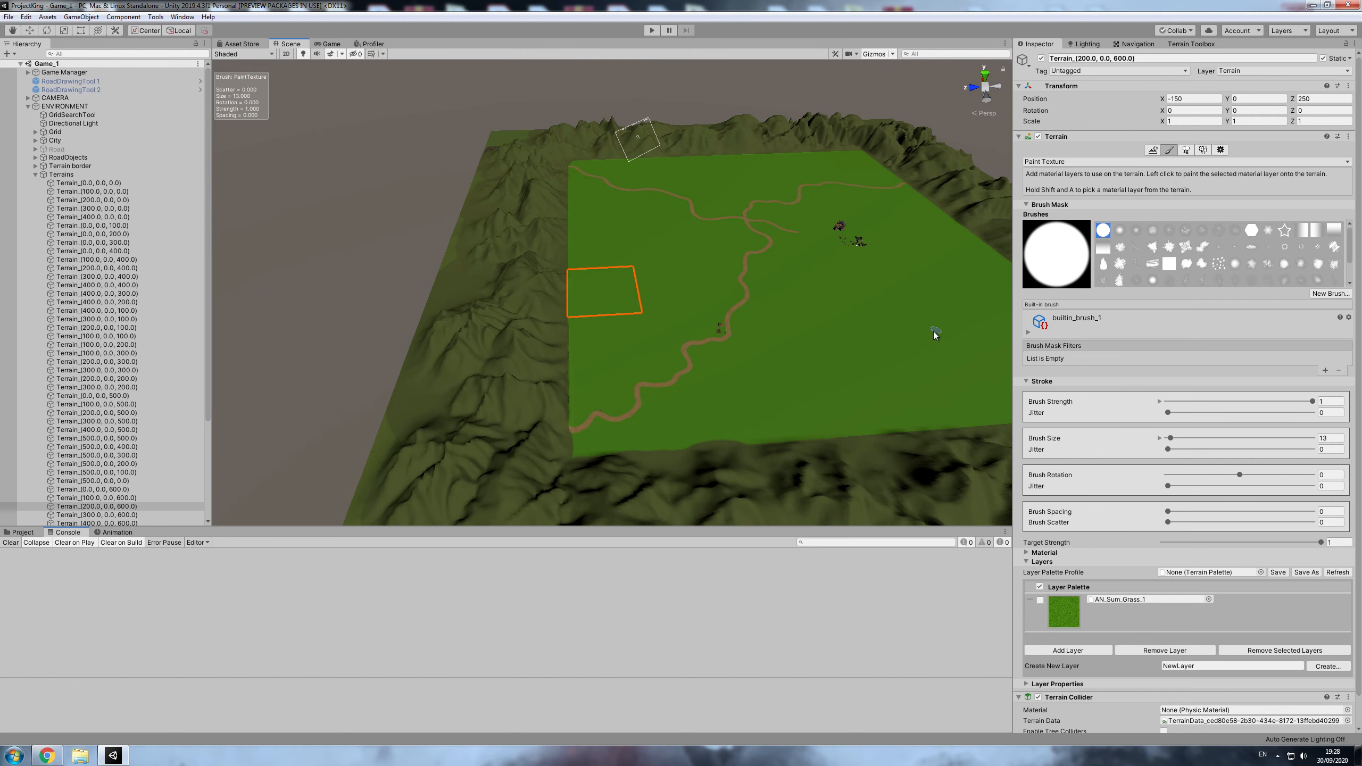
middle_drag(973, 316, 887, 353)
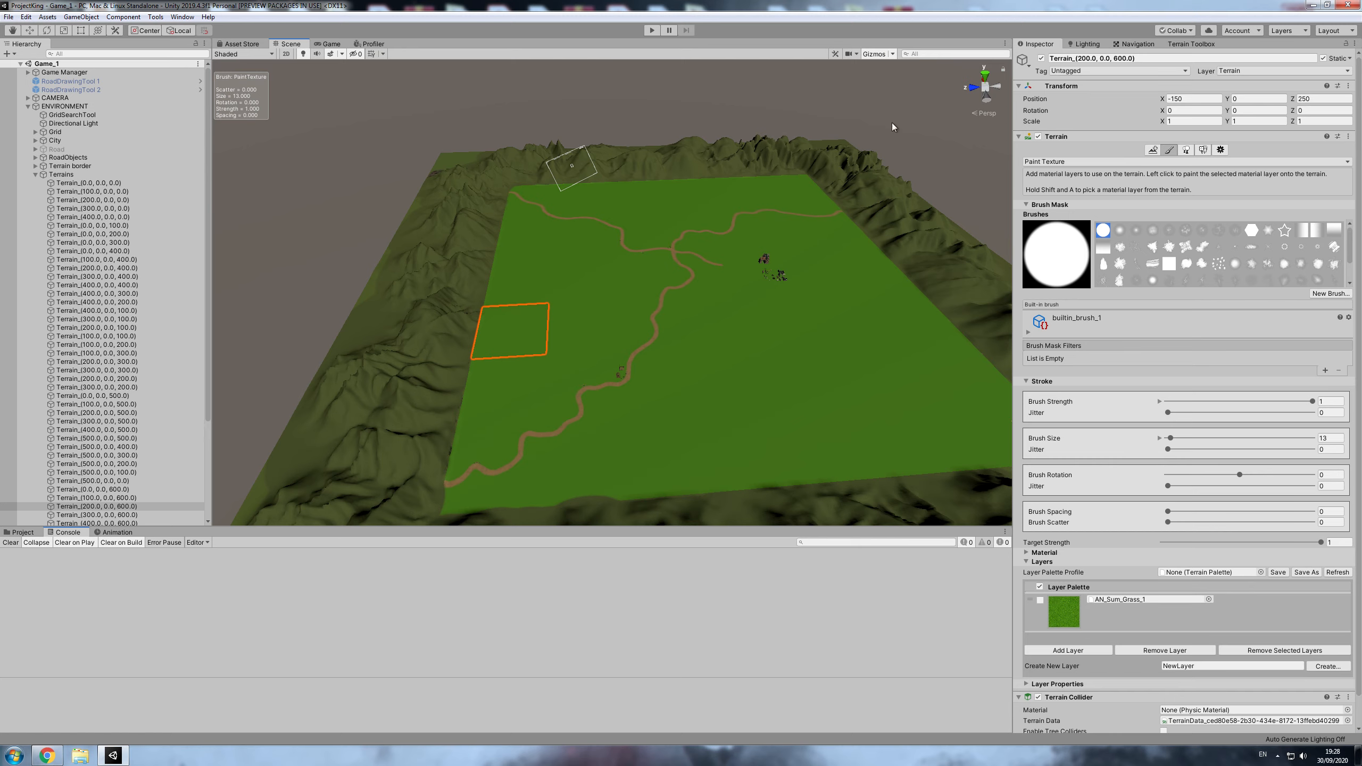
click(1220, 150)
click(699, 209)
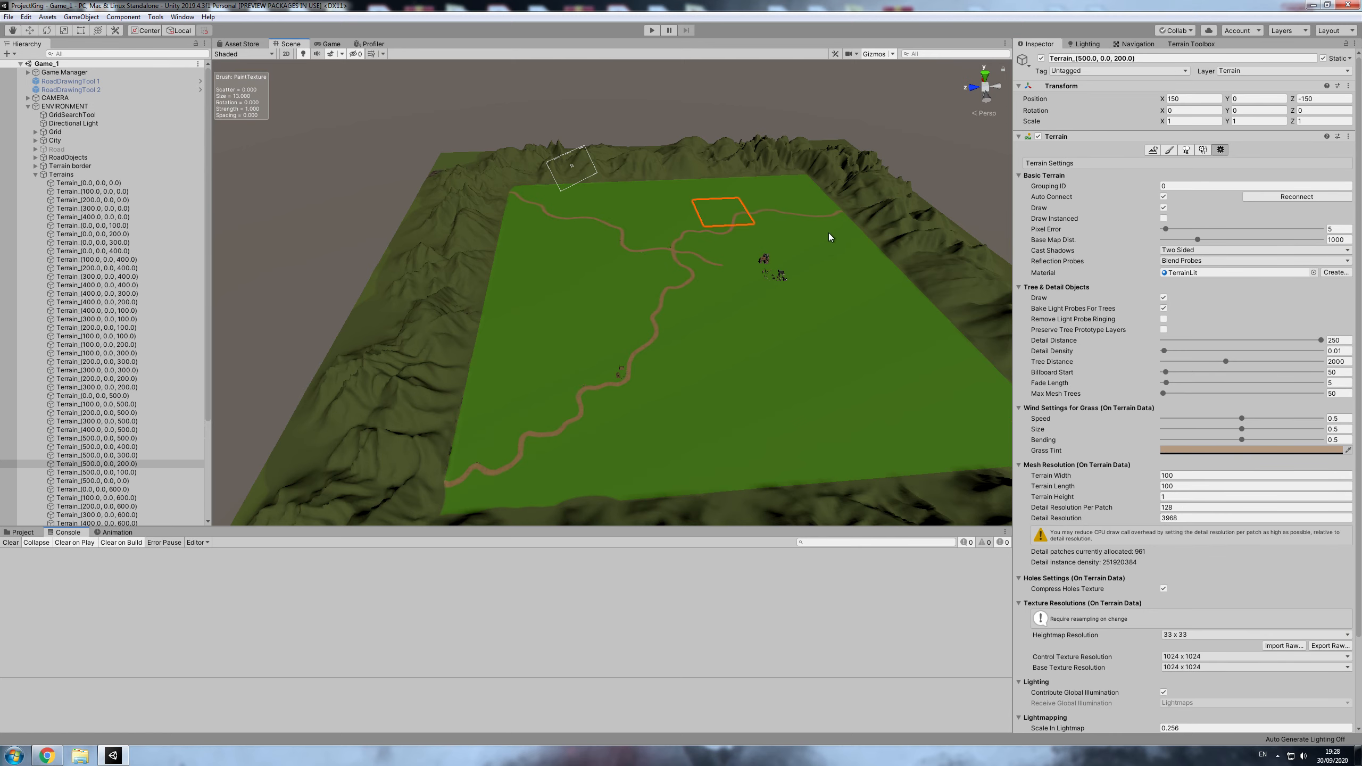
click(797, 402)
click(720, 426)
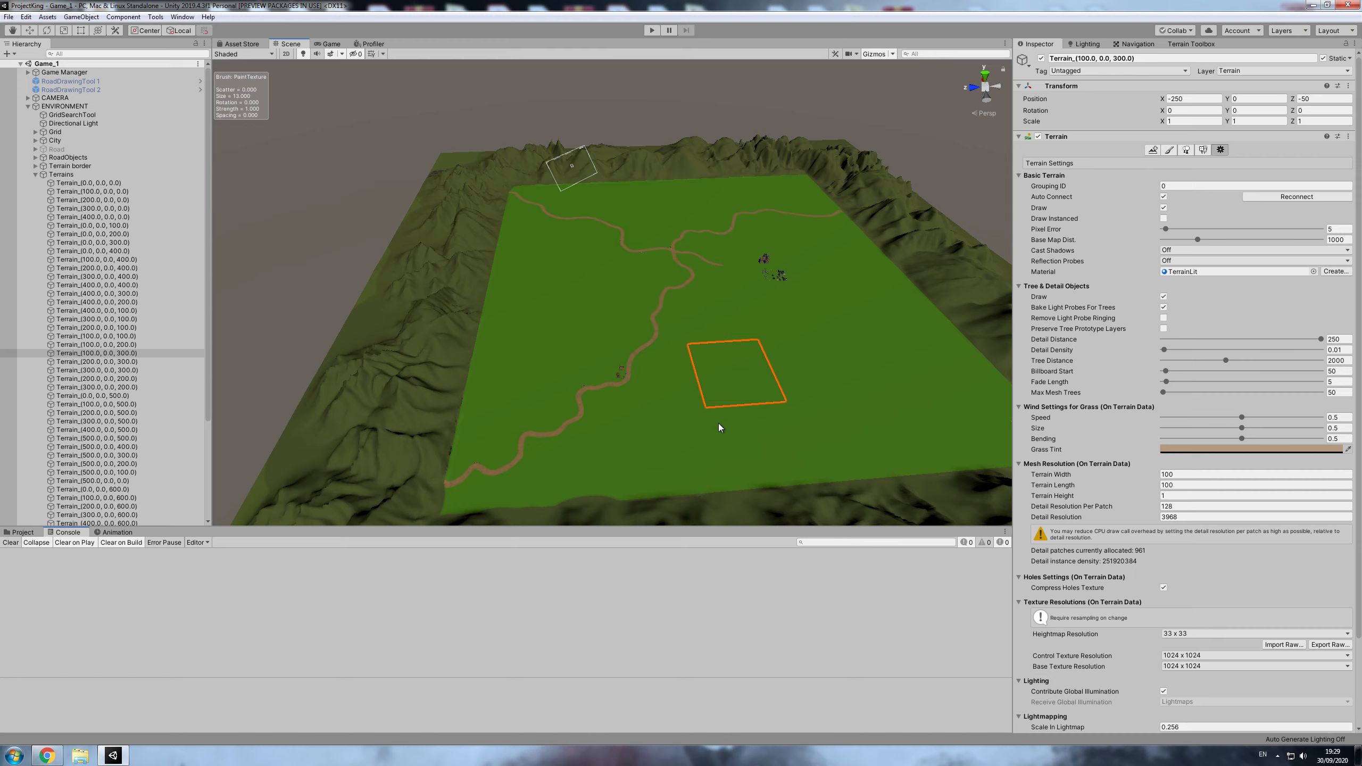
- Select the road tile Terrain_(400.0, 0.0, 400.0) west of the crossroads and display its Paint Texture layers
scroll(710, 284, up, 3)
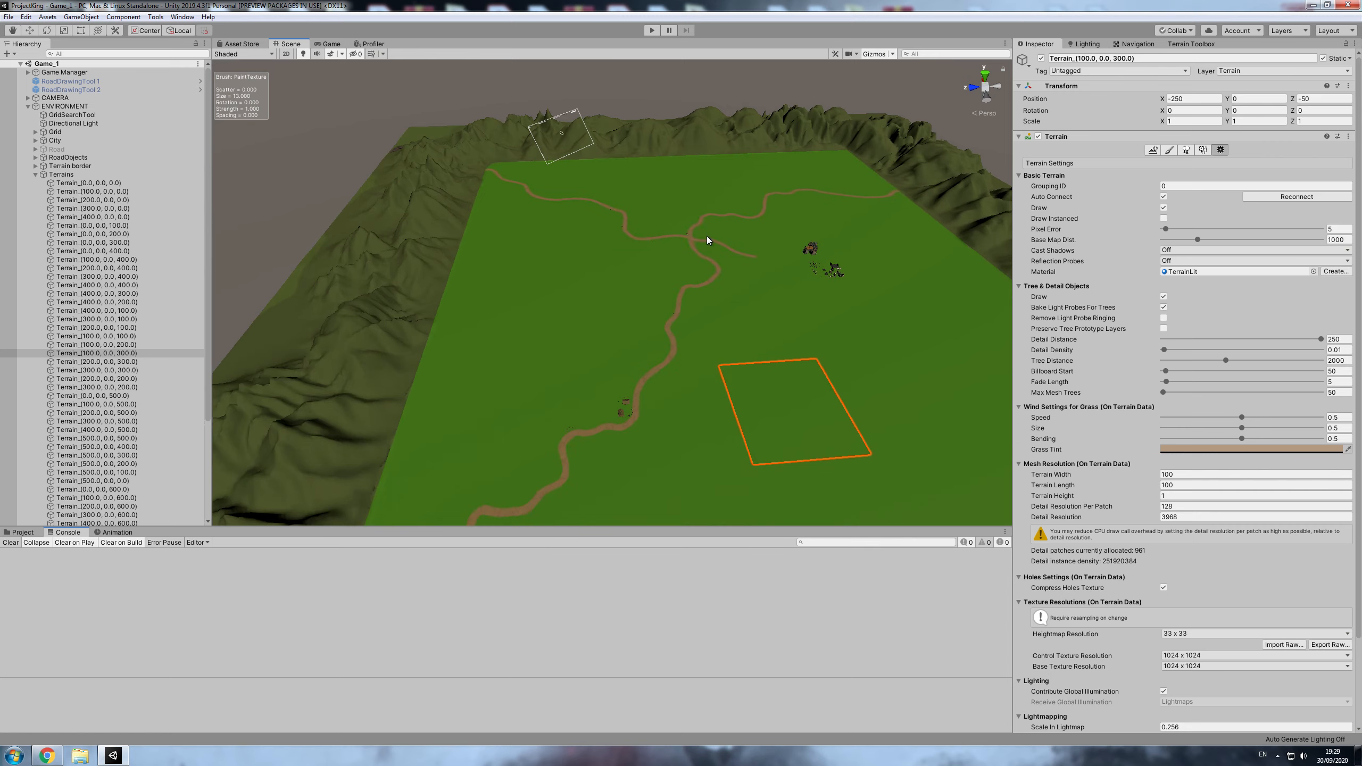
scroll(707, 240, up, 10)
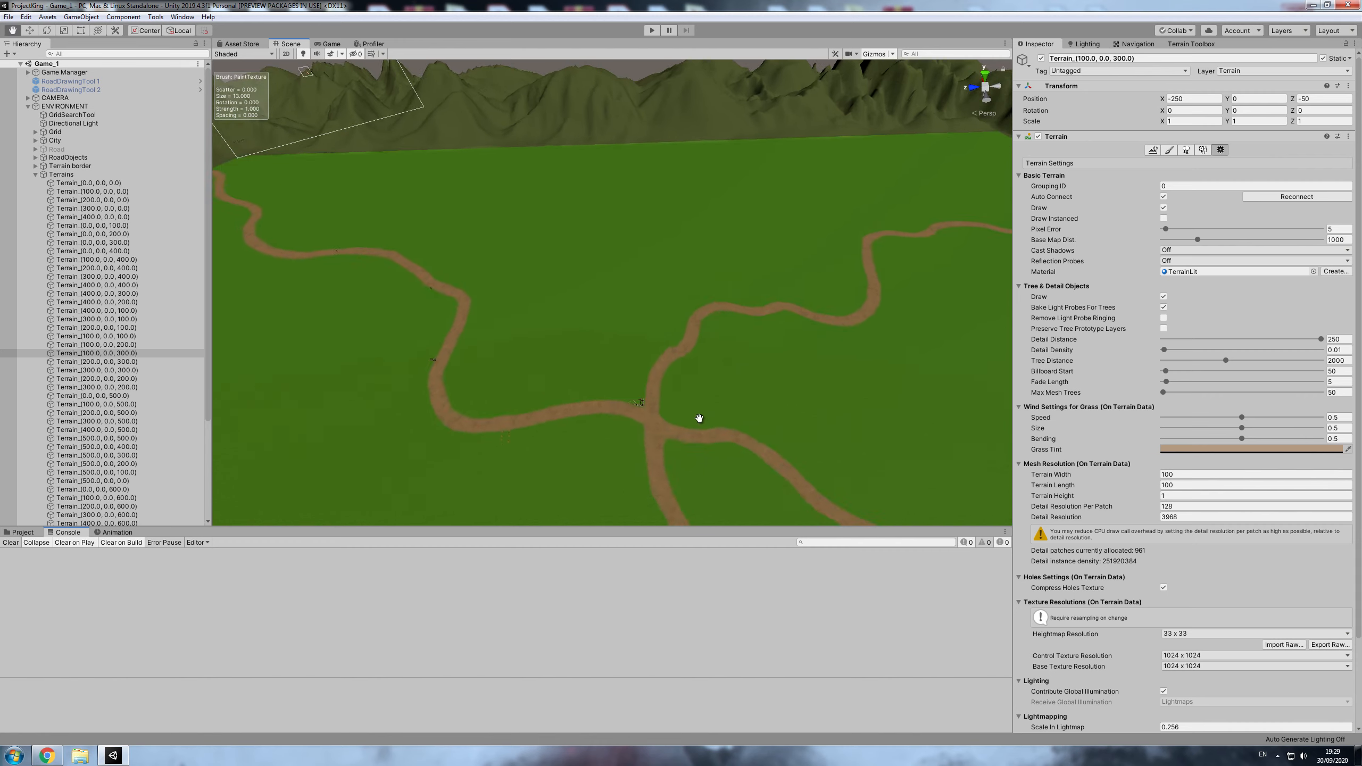
middle_drag(699, 418, 641, 349)
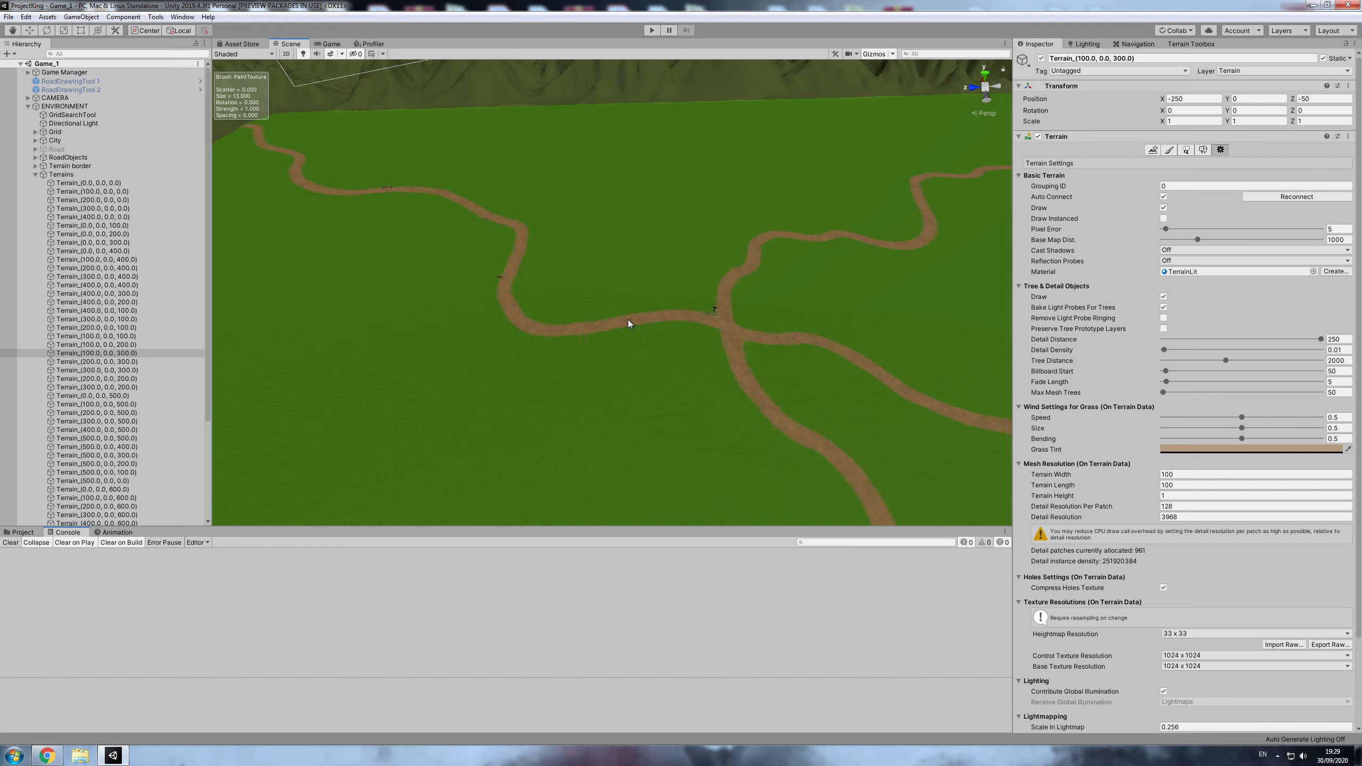
click(658, 317)
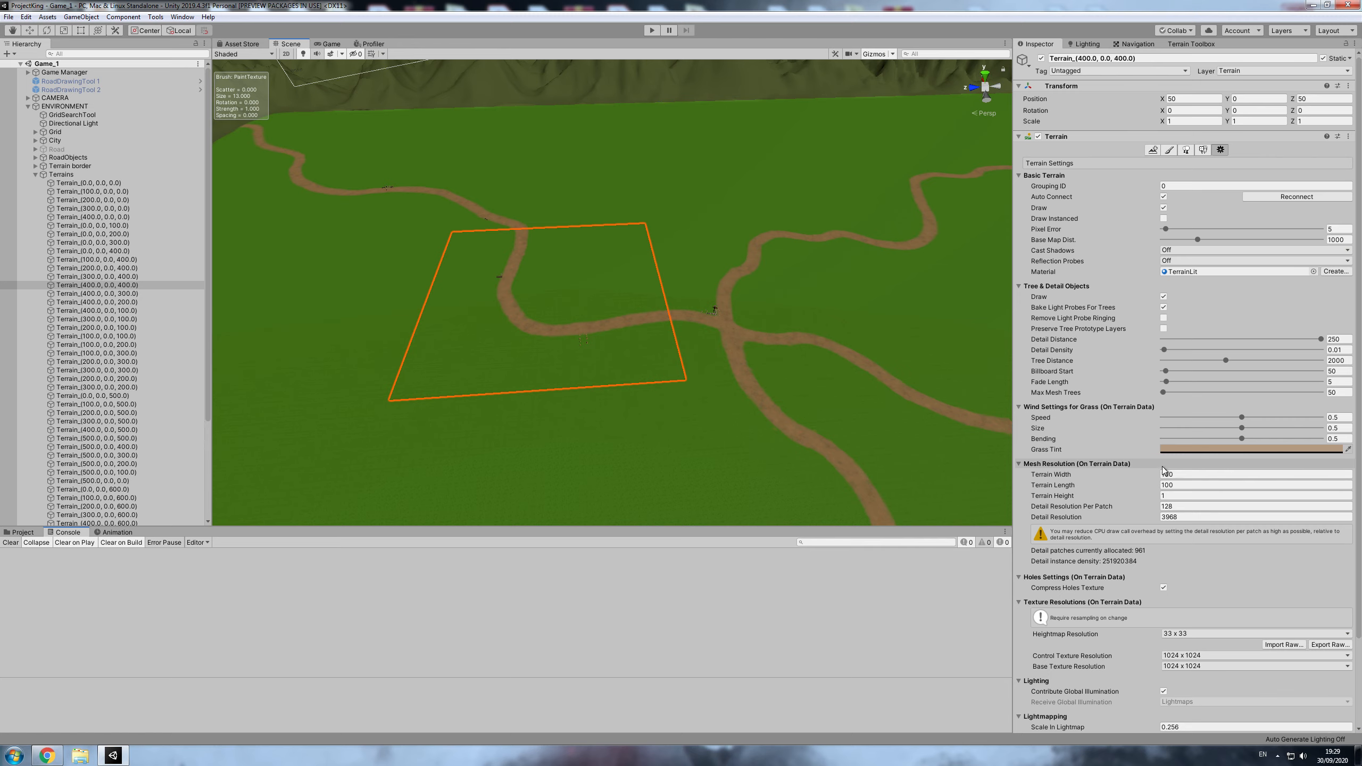
click(1169, 150)
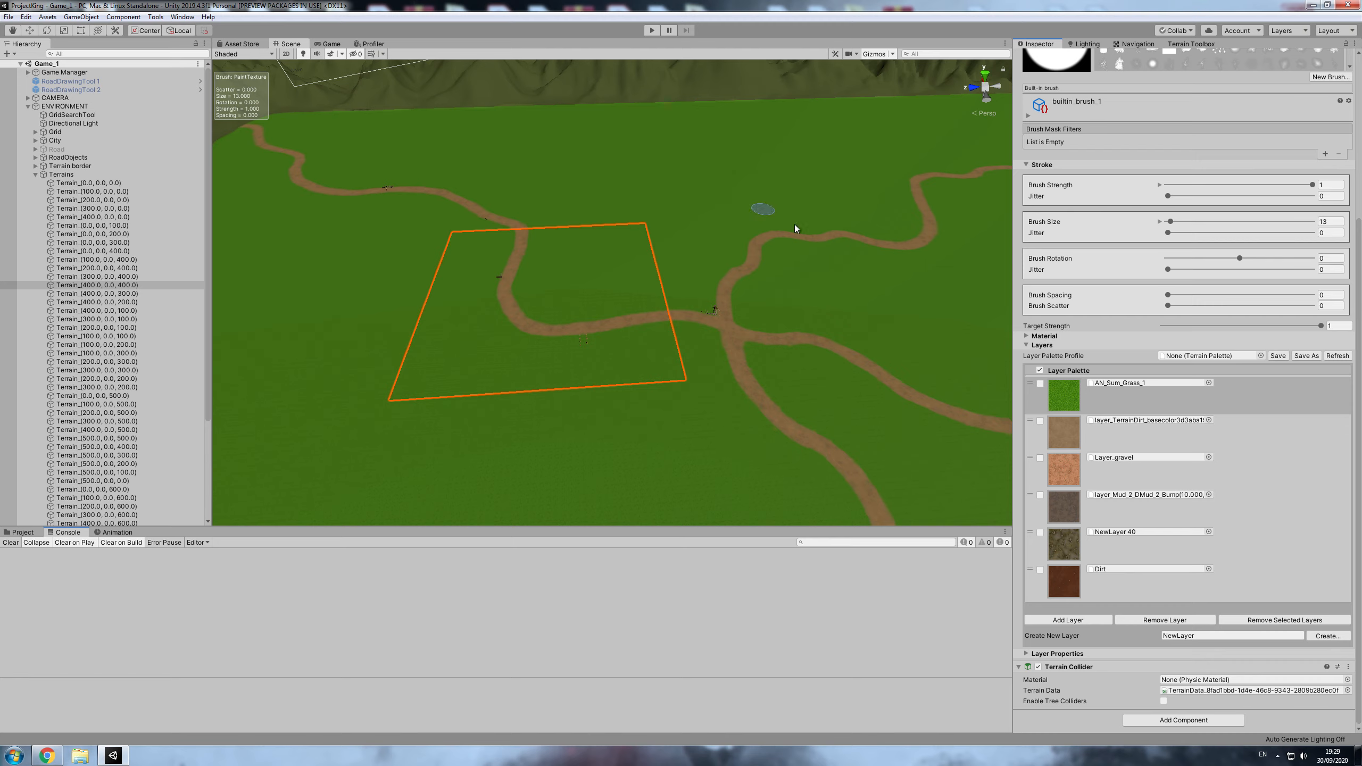
- Try moving the layer_TerrainDirt and Layer_gravel layers below NewLayer 40 in the road tile's layer palette
drag(1034, 424, 1038, 542)
scroll(504, 324, up, 5)
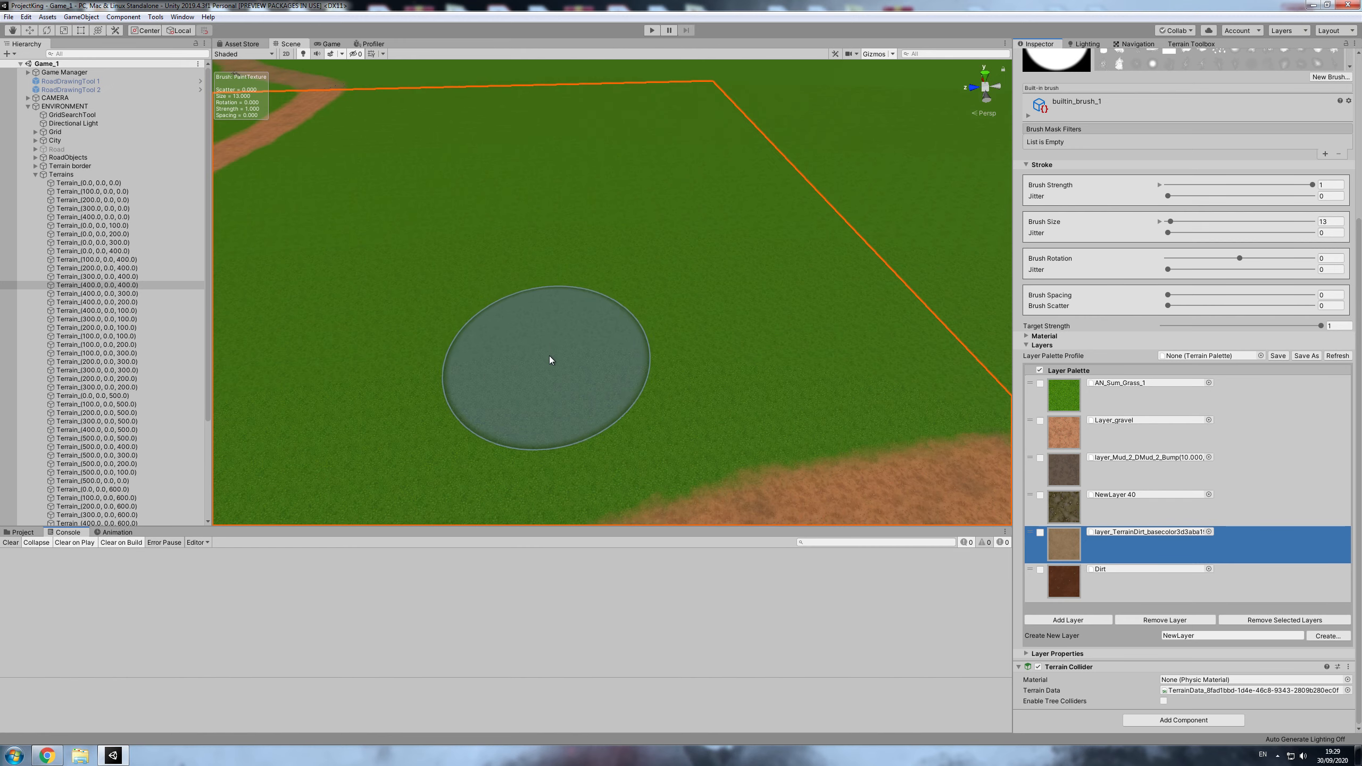
scroll(620, 362, down, 3)
drag(1026, 418, 1037, 497)
mouse_move(557, 399)
middle_down()
mouse_move(618, 399)
mouse_move(581, 381)
middle_up()
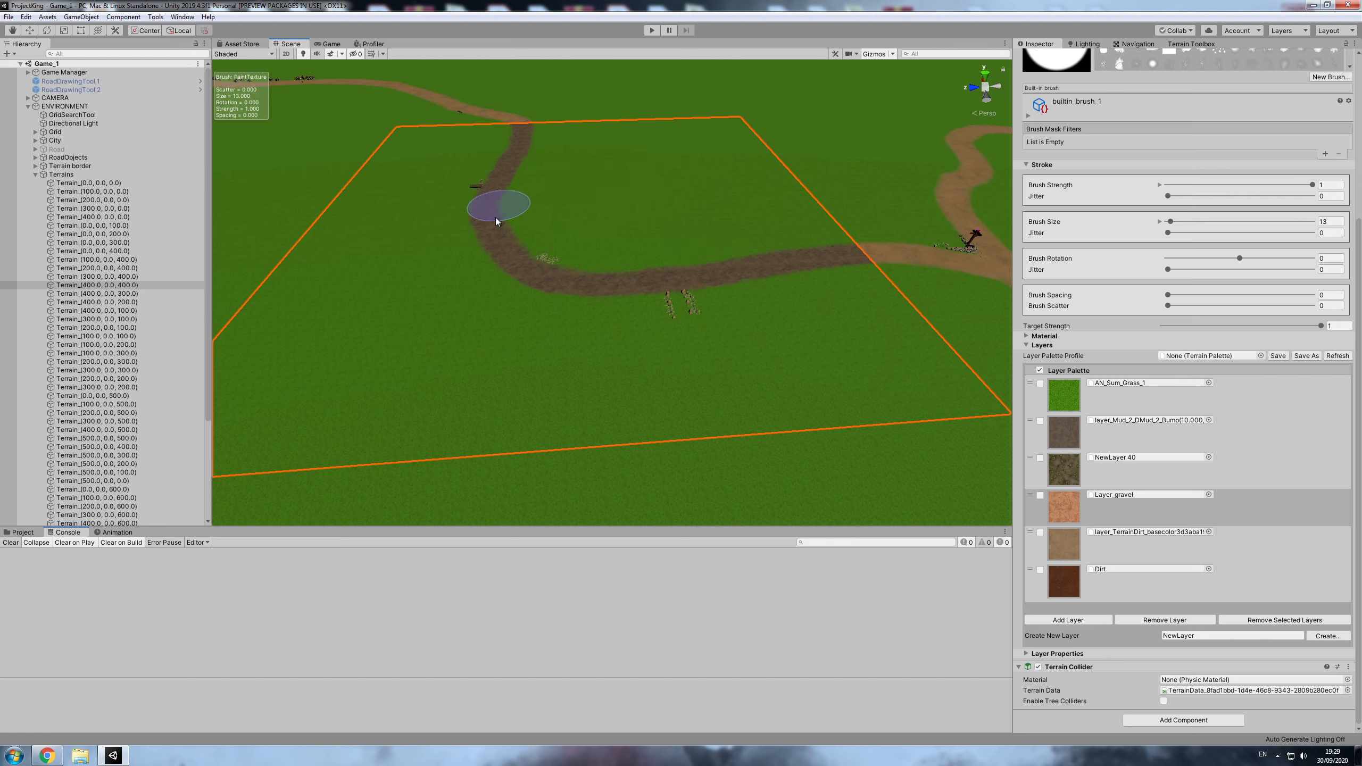
click(845, 253)
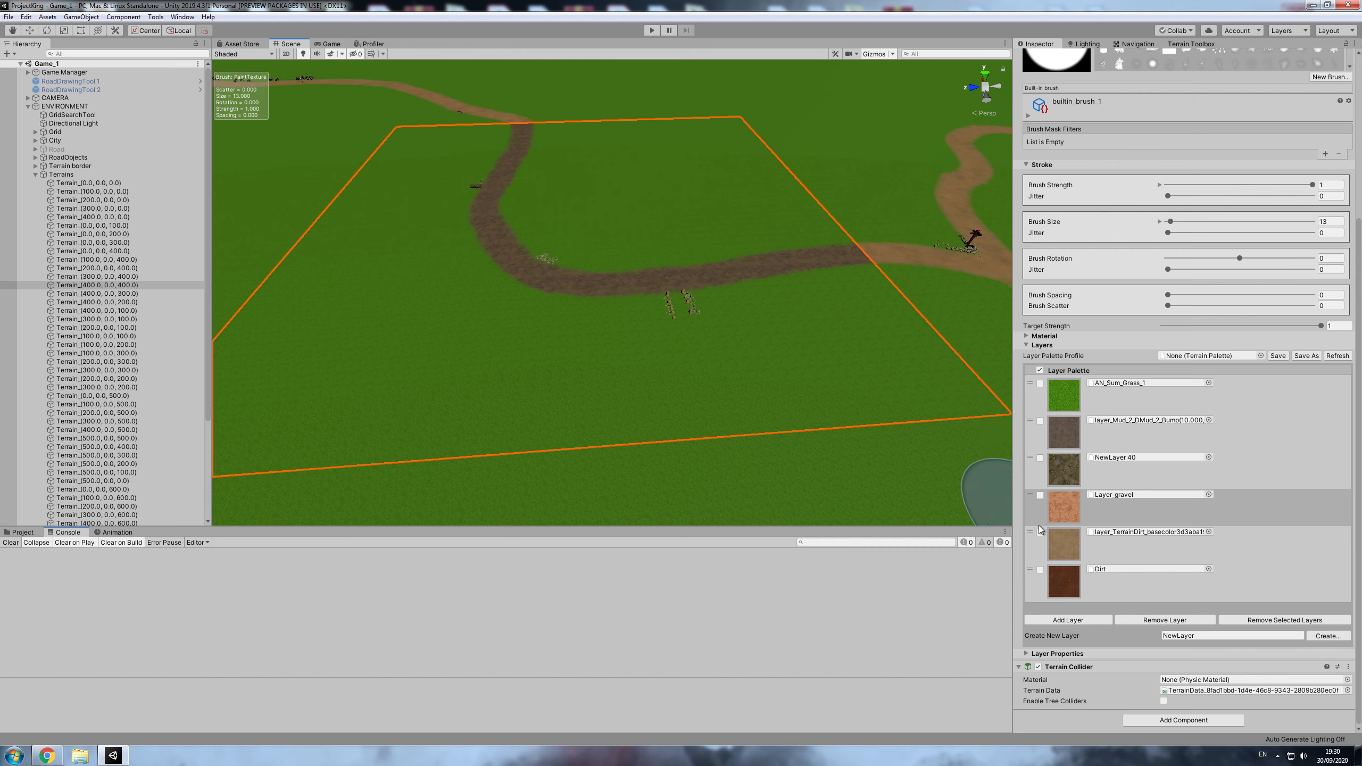
- Restore the road tile's original layer order below AN_Sum_Grass_1: layer_TerrainDirt, Layer_gravel, layer_Mud_2, NewLayer 40, Dirt
drag(1033, 532, 1034, 493)
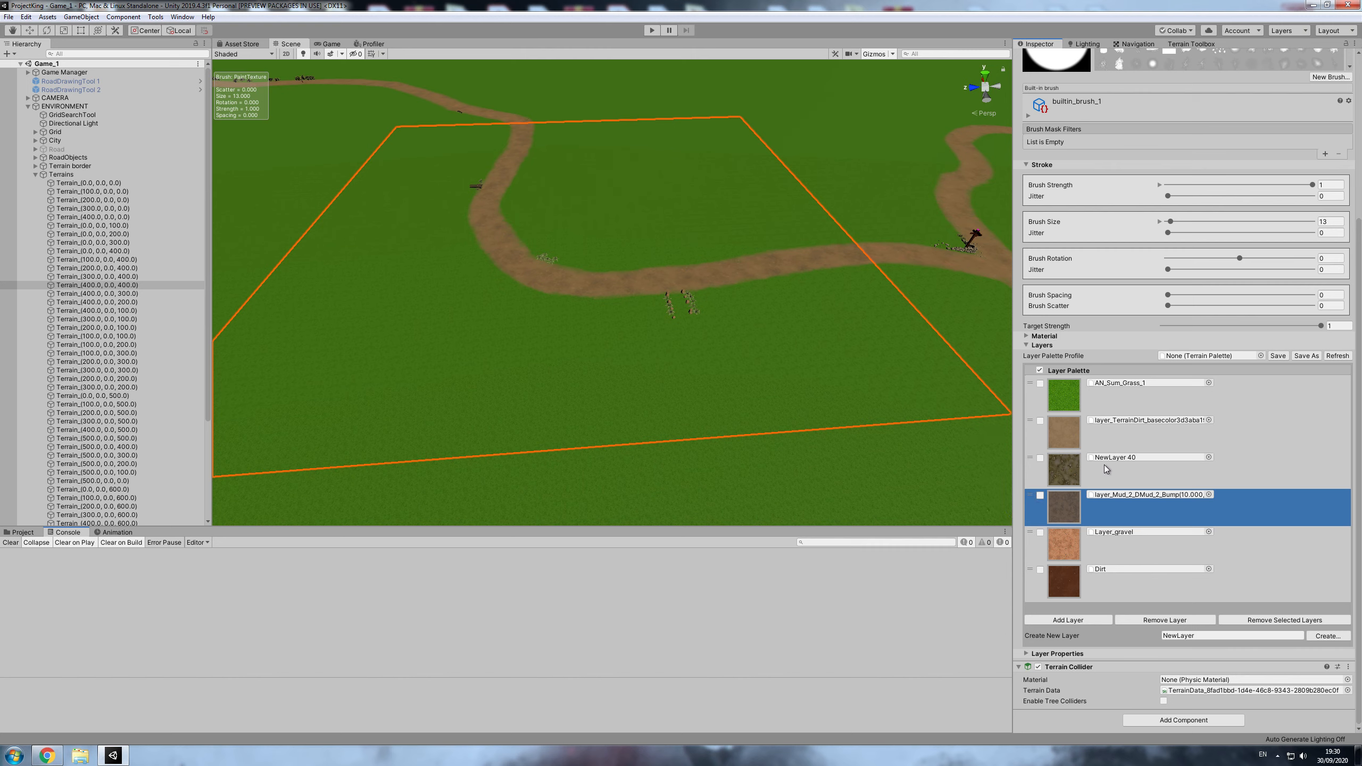
key(ctrl+z)
key(ctrl+z)
key(ctrl+z)
key(ctrl+z)
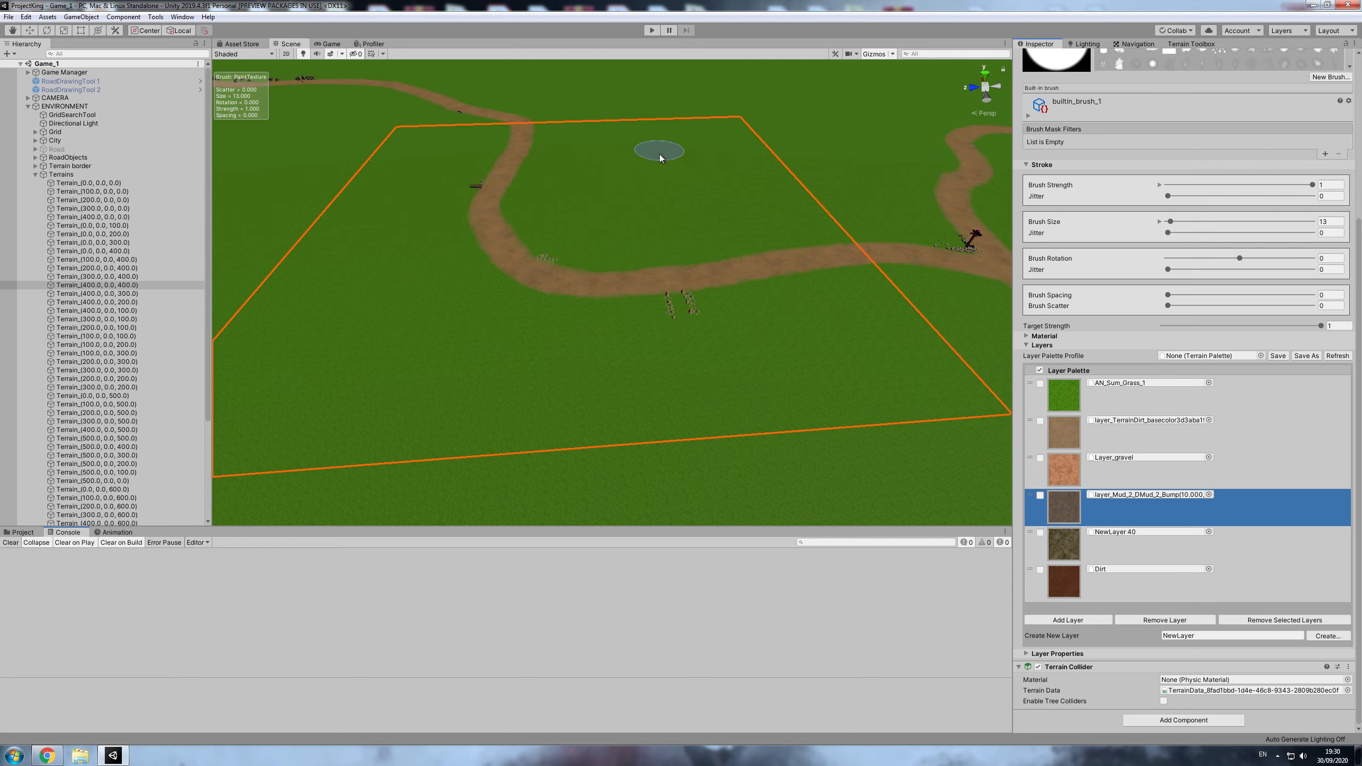
- Compare the layer palettes of the tiles Terrain_(400.0, 0.0, 100.0), Terrain_(0.0, 0.0, 500.0) and Terrain_(0.0, 0.0, 400.0)
scroll(654, 146, down, 10)
scroll(754, 305, down, 3)
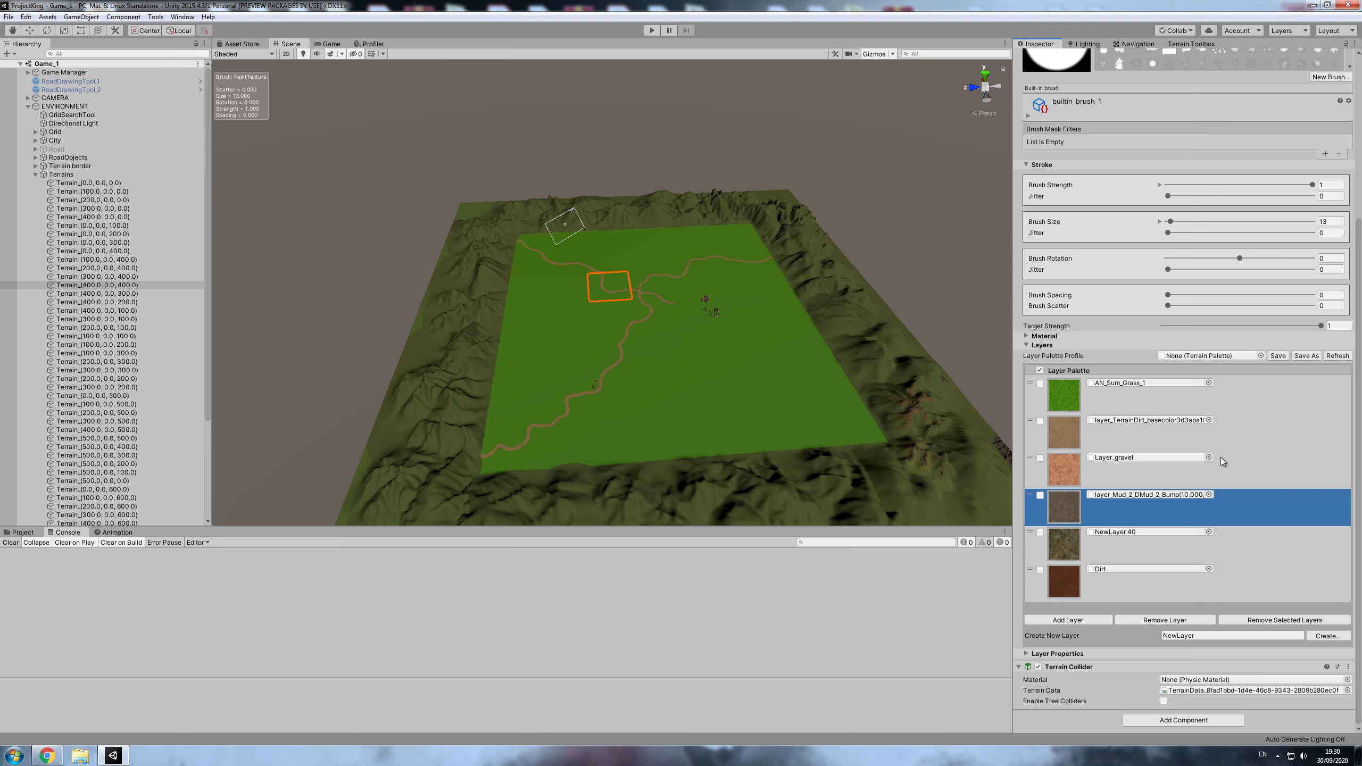
click(119, 311)
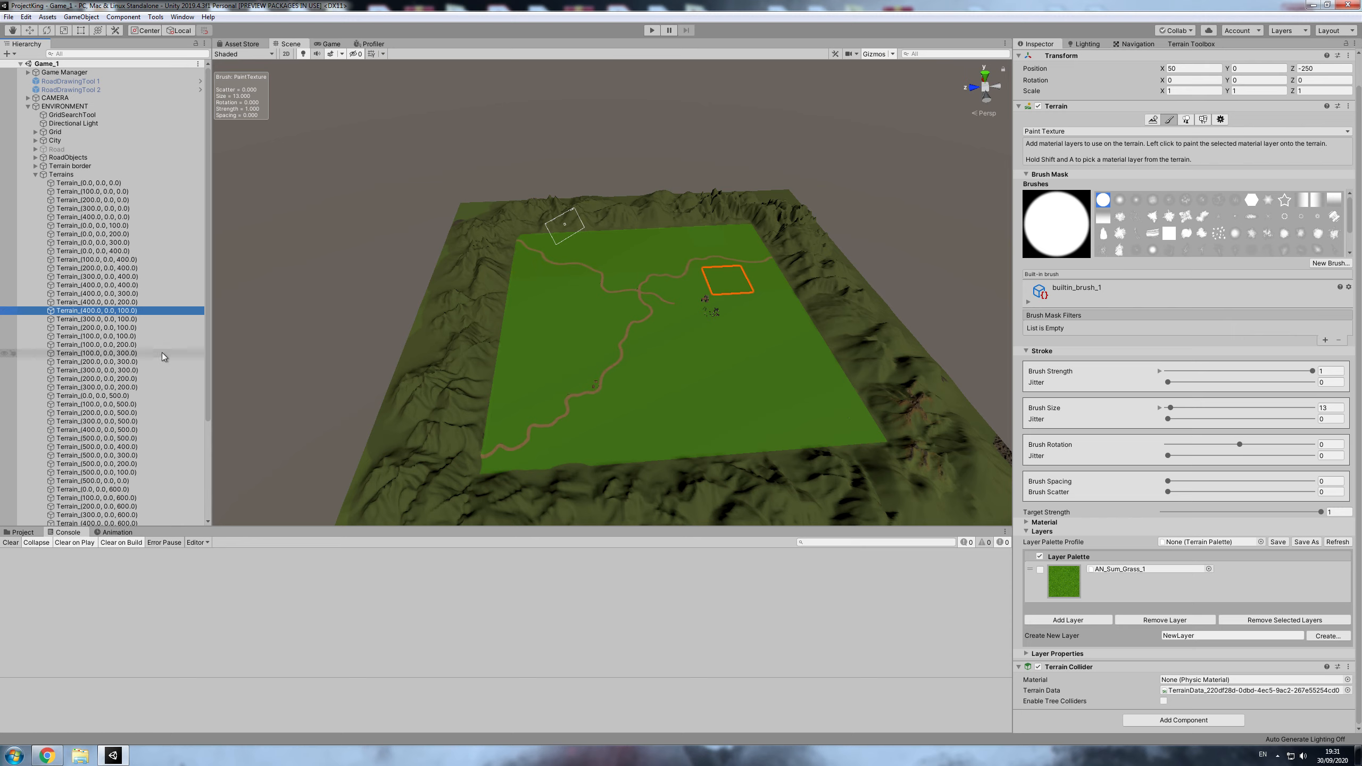
scroll(80, 354, down, 3)
scroll(59, 350, down, 3)
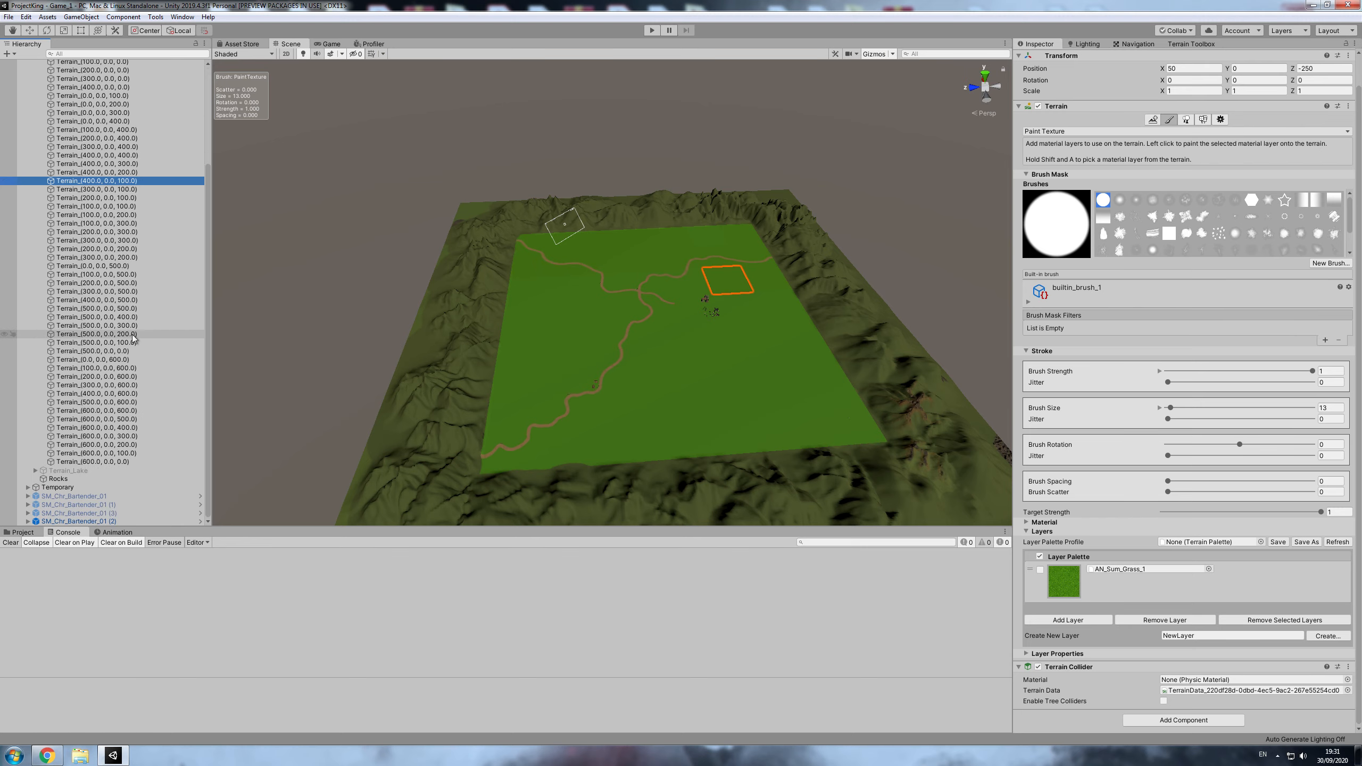
click(119, 267)
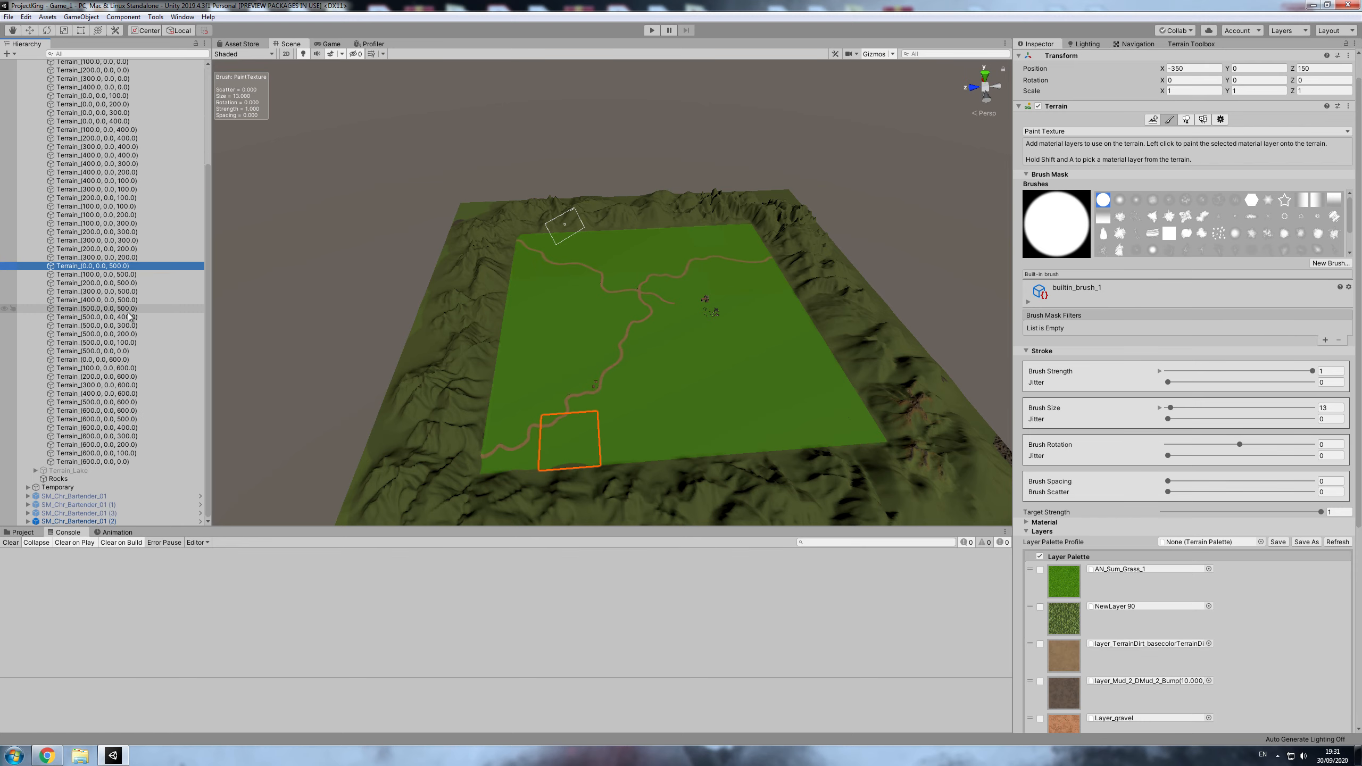
scroll(1094, 429, down, 5)
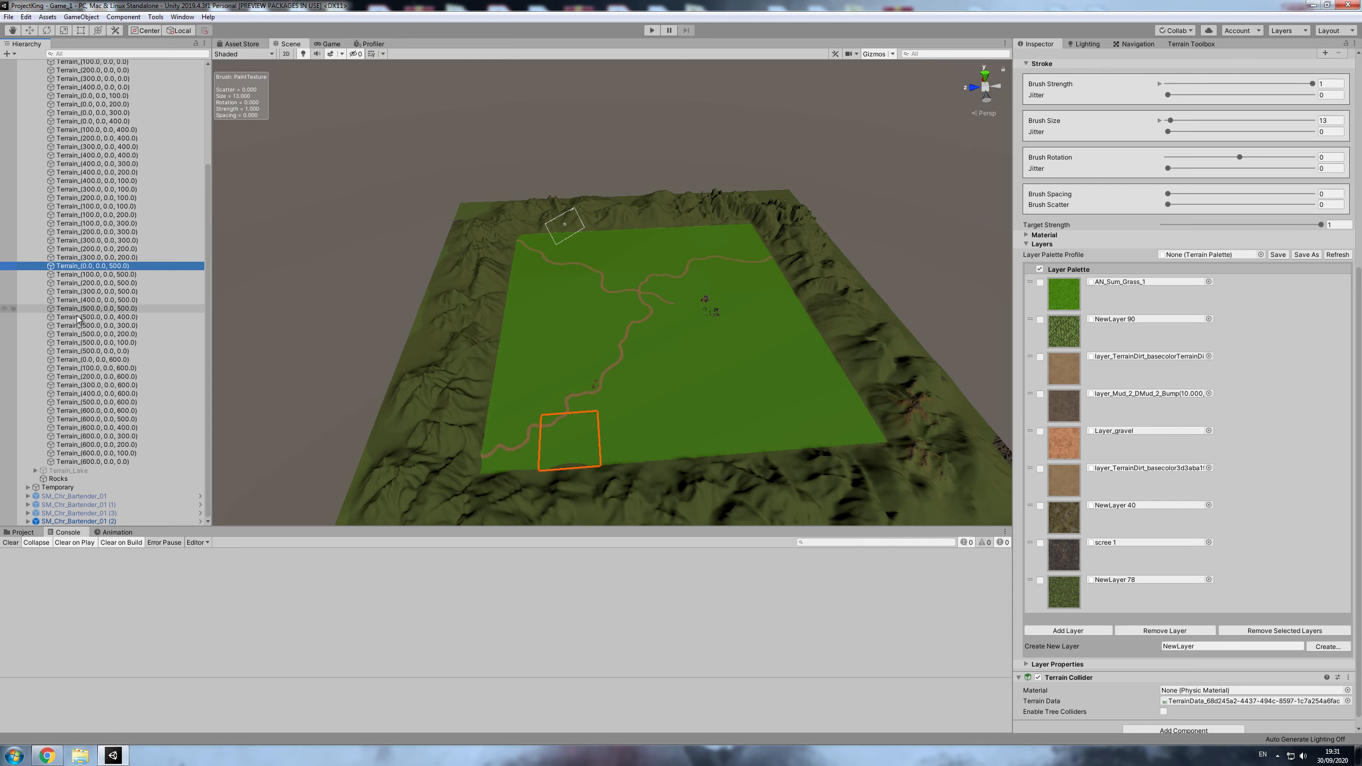
click(107, 121)
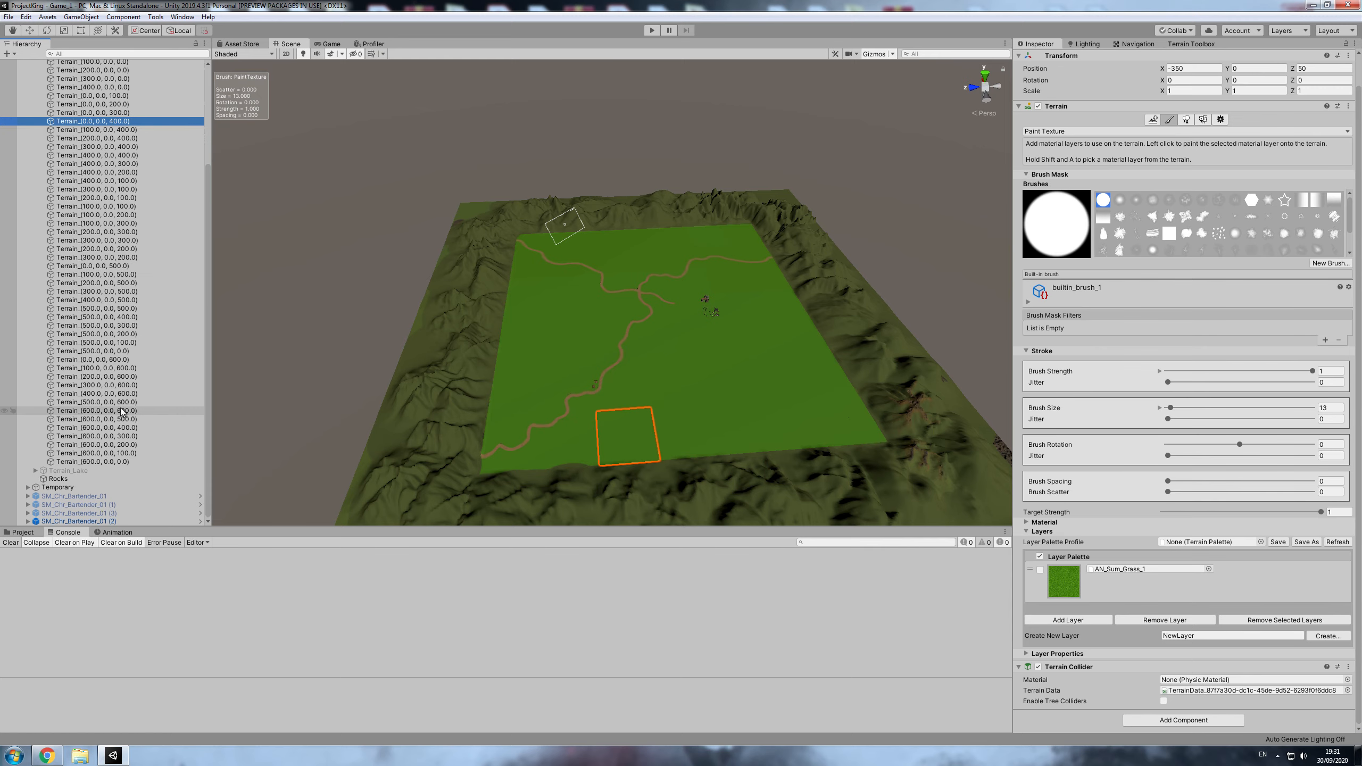
- Paint a small patch of the Dirt layer on the grass inside the road bend of Terrain_(400.0, 0.0, 400.0)
click(107, 155)
scroll(1075, 601, down, 5)
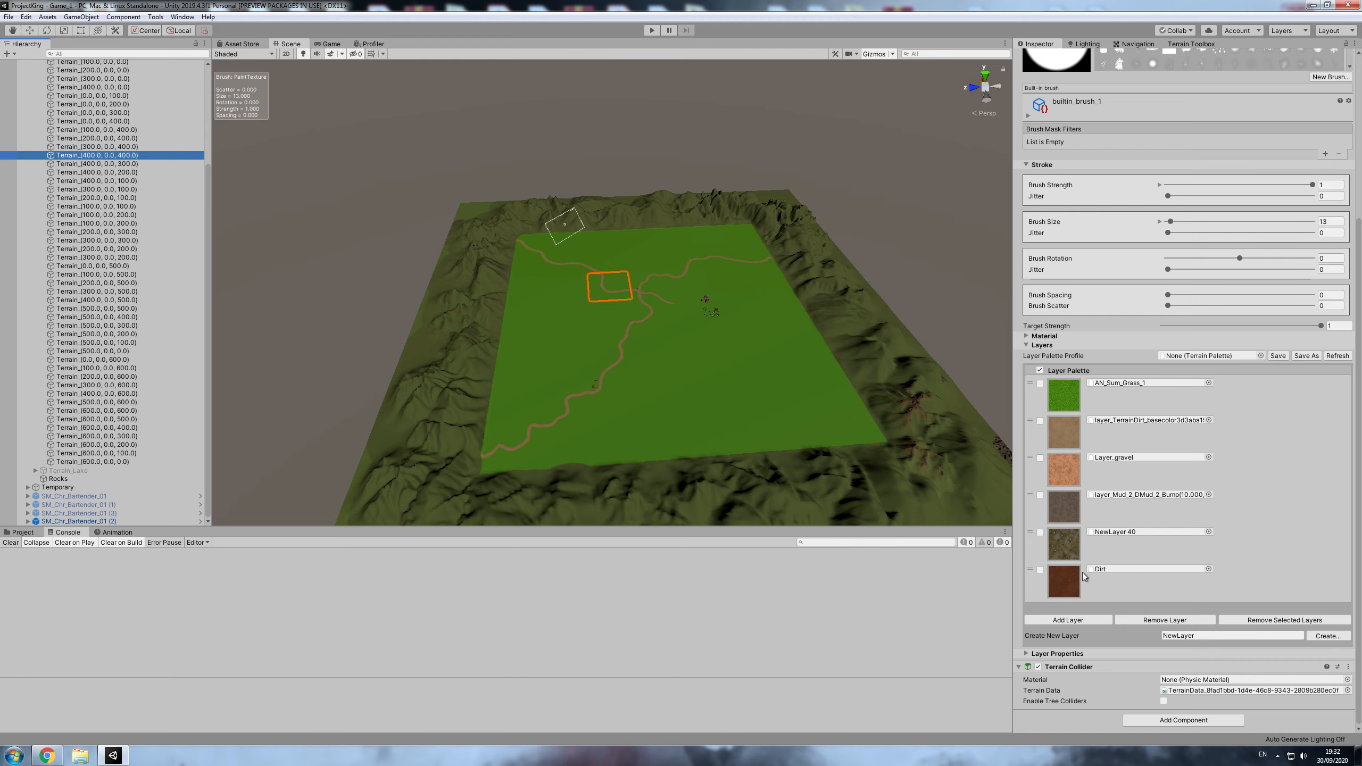
click(1068, 585)
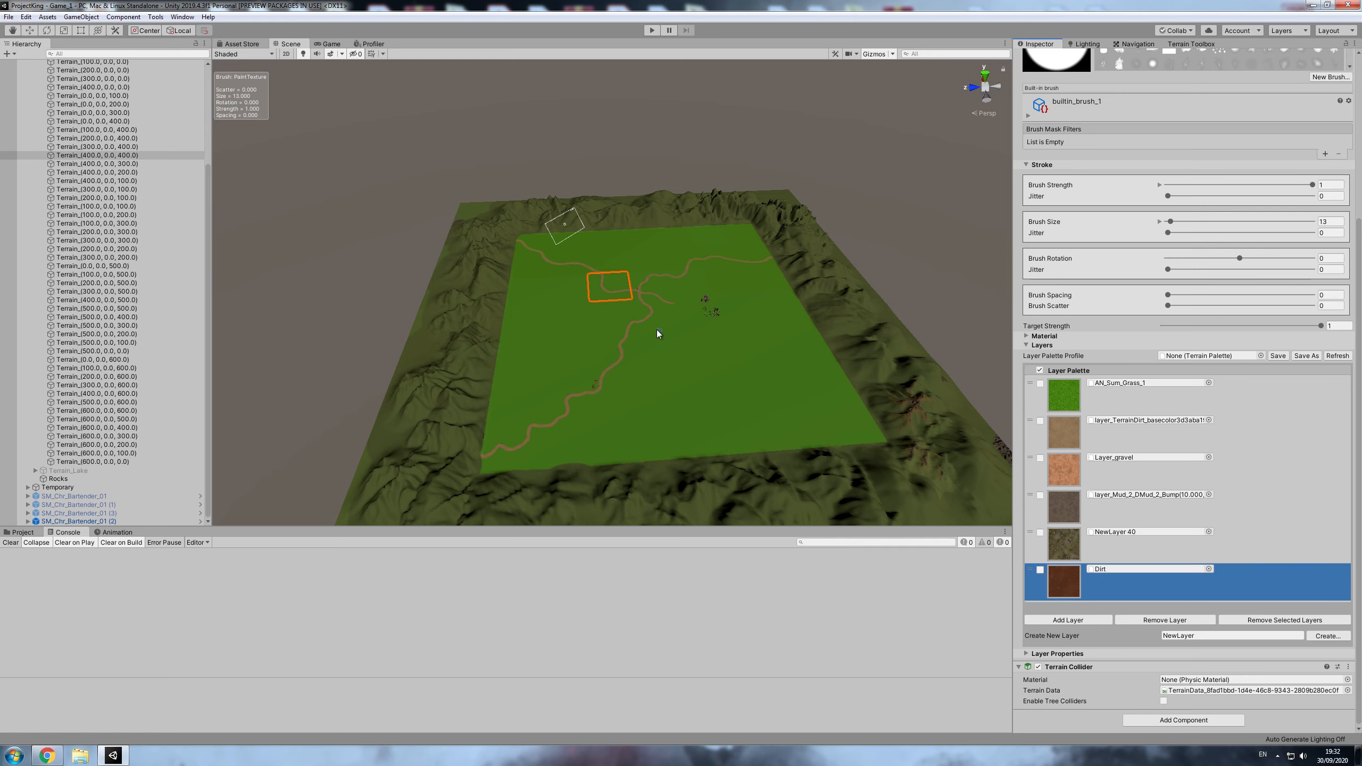
scroll(646, 308, up, 5)
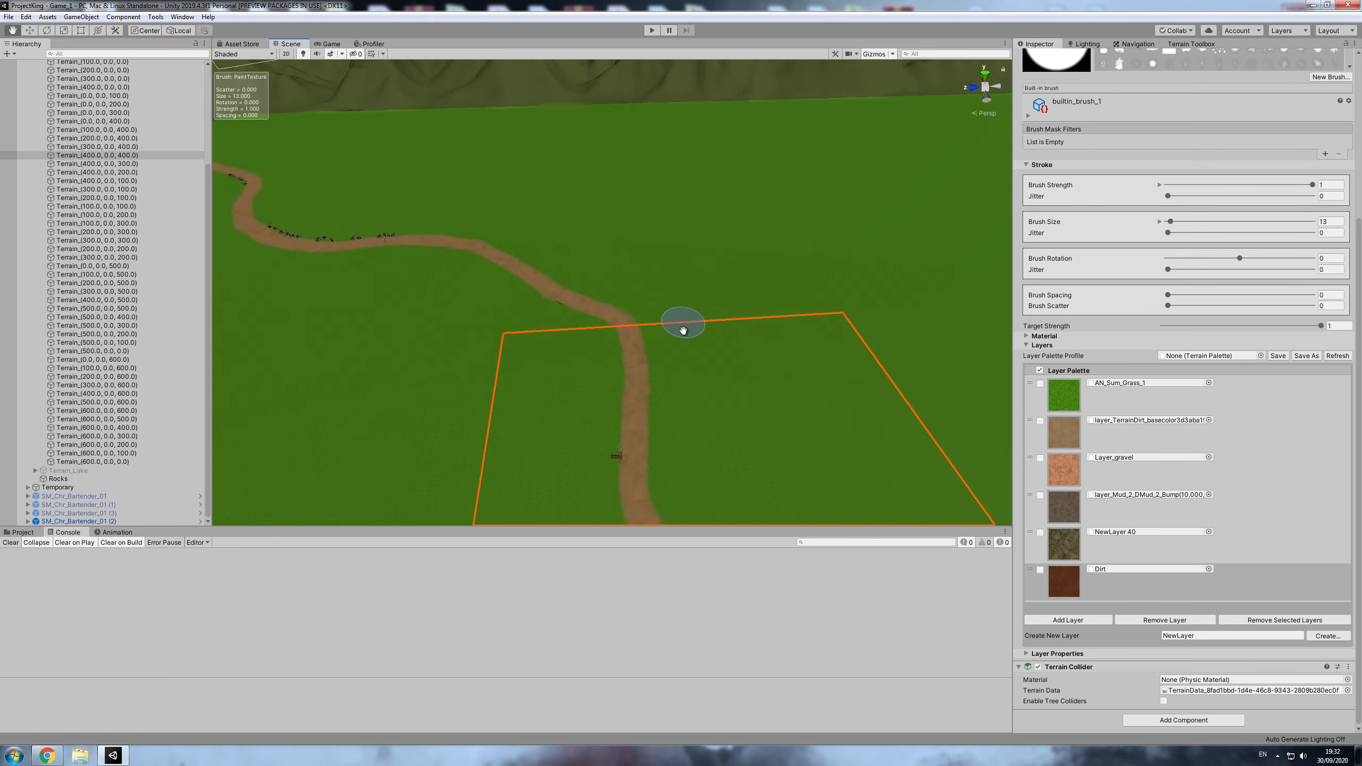
middle_drag(683, 330, 675, 278)
mouse_move(737, 280)
mouse_down()
mouse_move(772, 274)
mouse_move(745, 296)
mouse_up()
middle_drag(805, 316, 754, 320)
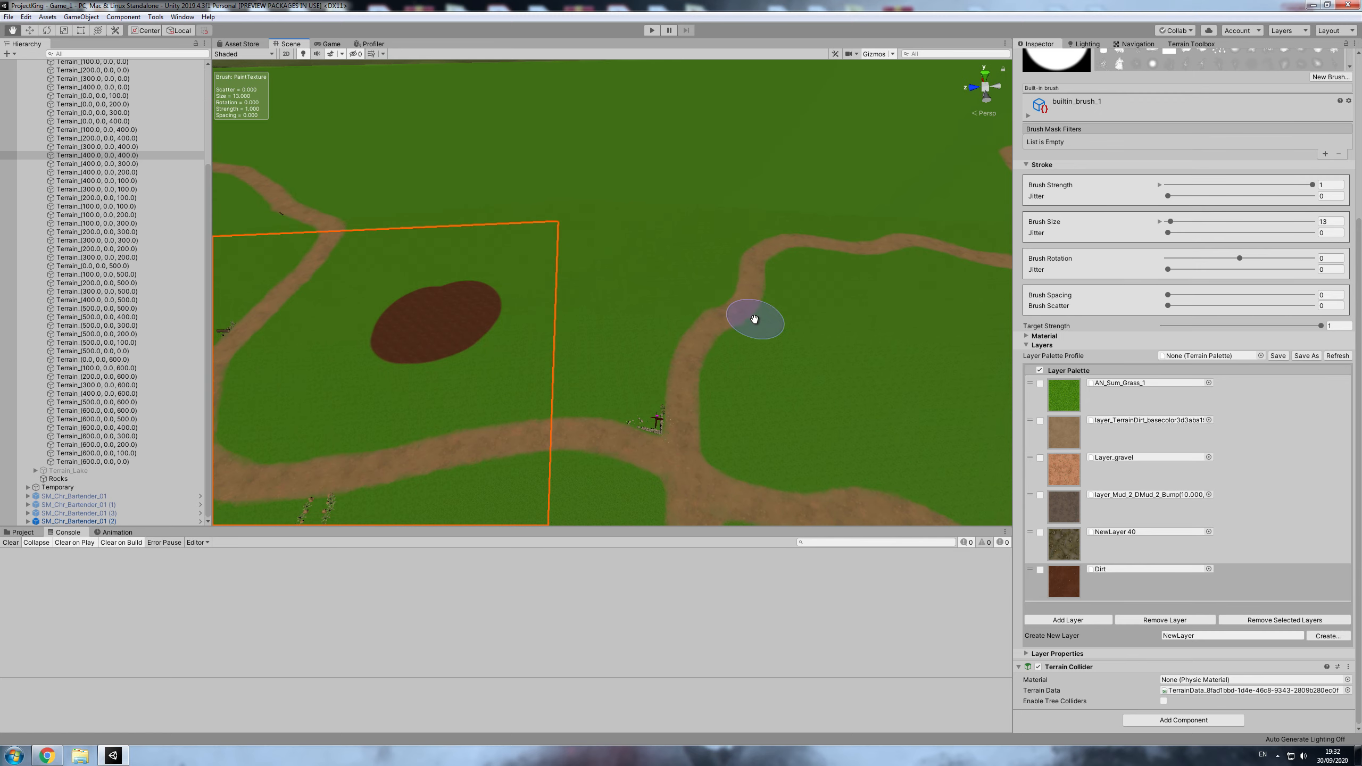
- Examine the full layer palette of the adjacent road tile Terrain_(400.0, 0.0, 300.0)
scroll(1277, 253, up, 5)
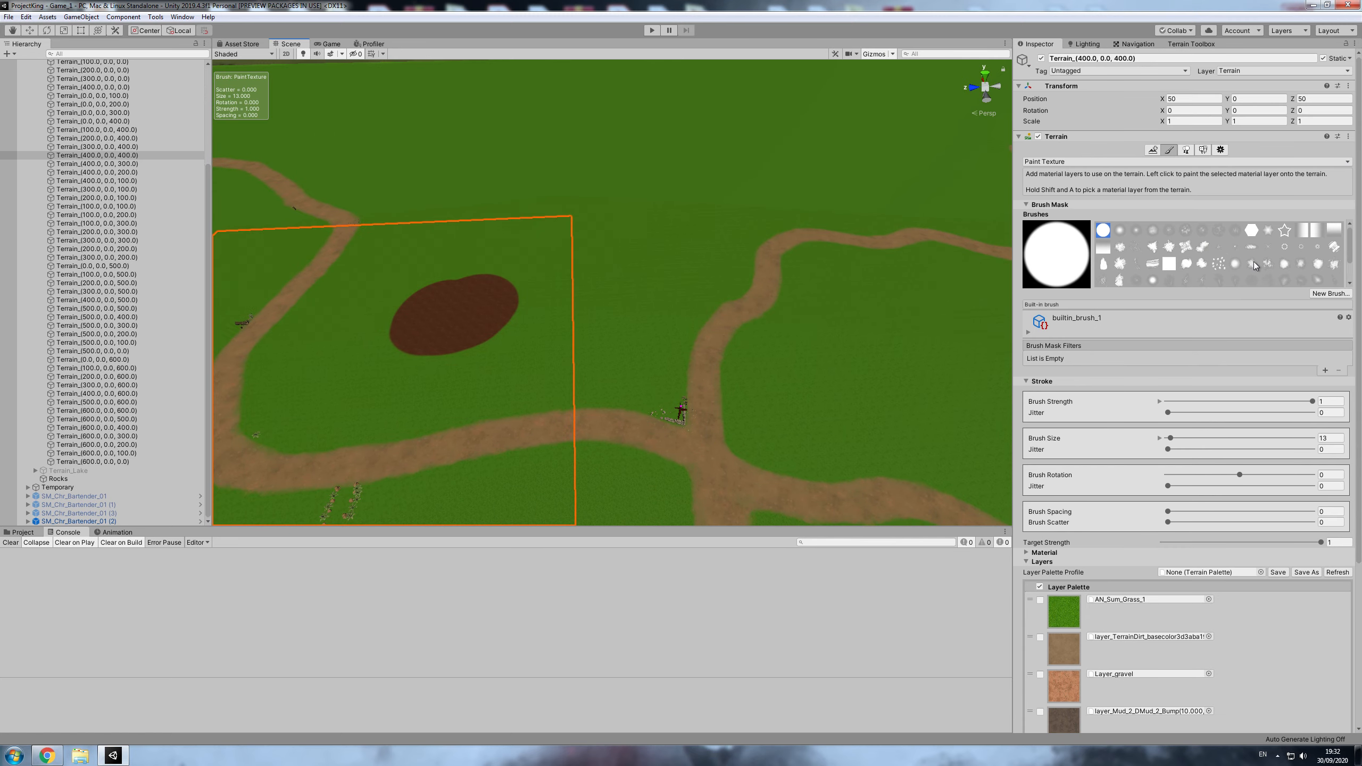
click(1221, 150)
click(784, 375)
scroll(1180, 483, down, 3)
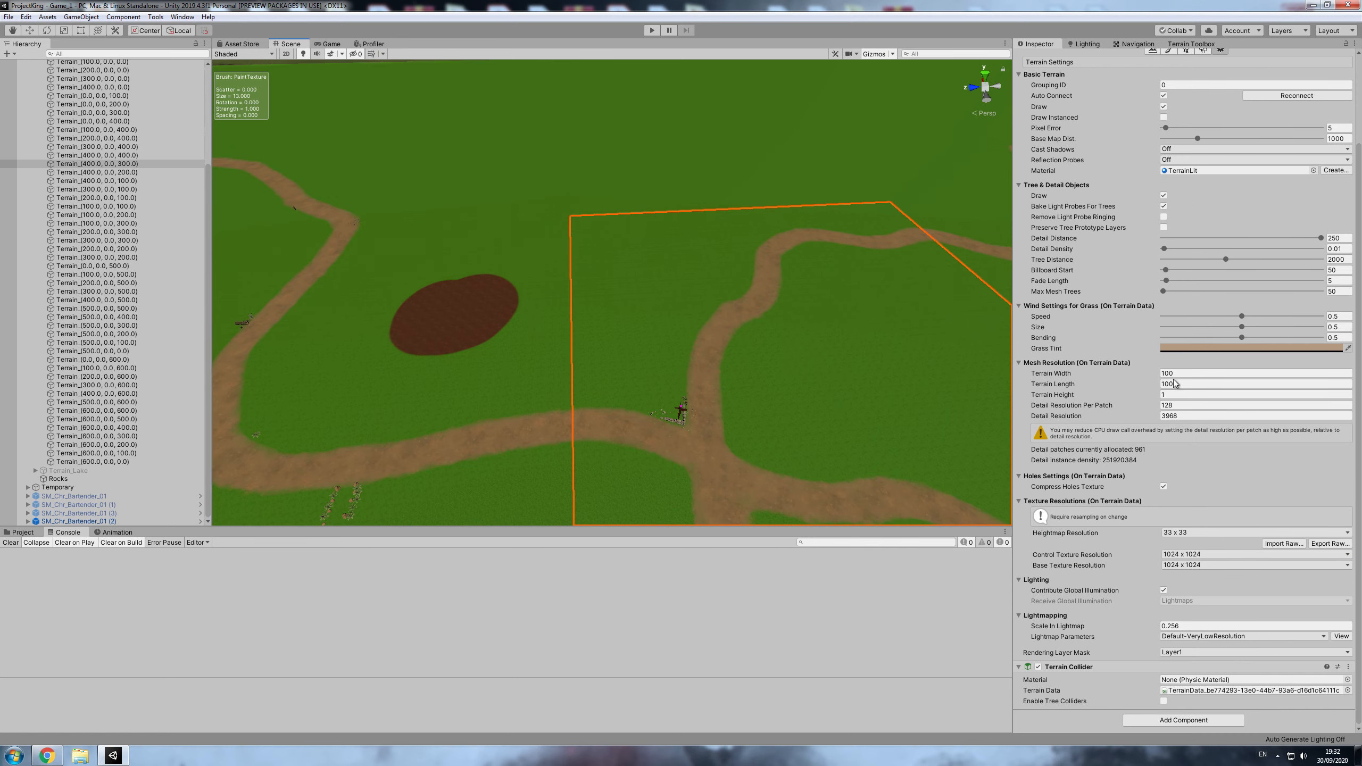
scroll(1137, 152, up, 3)
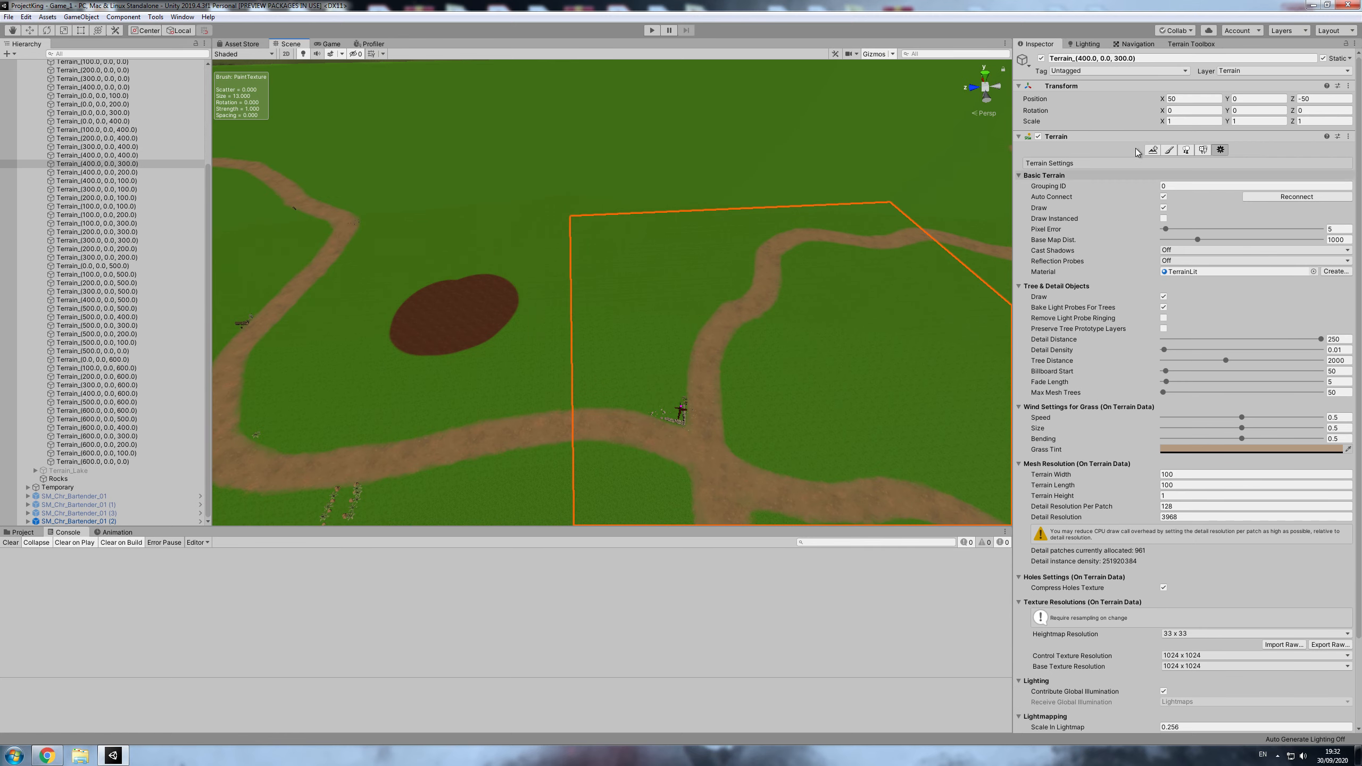
click(1169, 150)
scroll(1099, 618, down, 5)
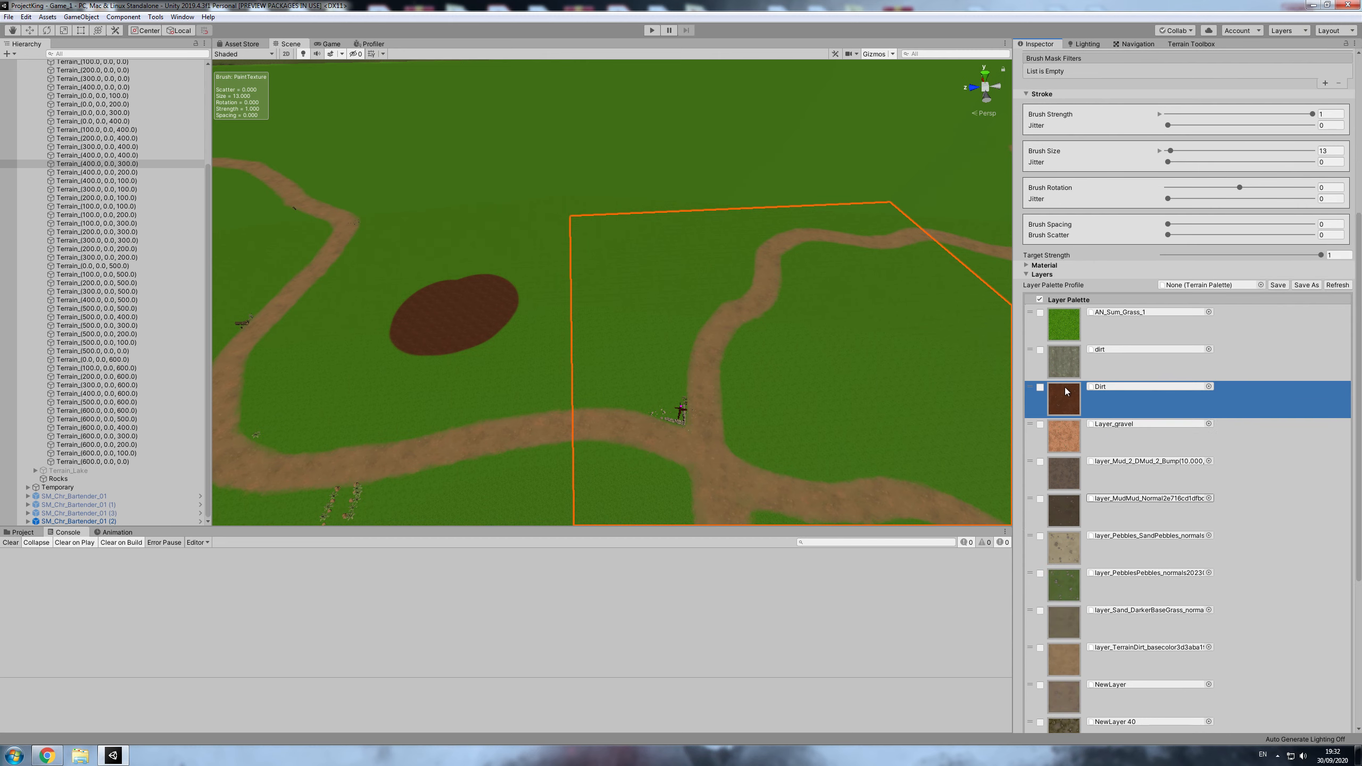
scroll(1064, 387, down, 5)
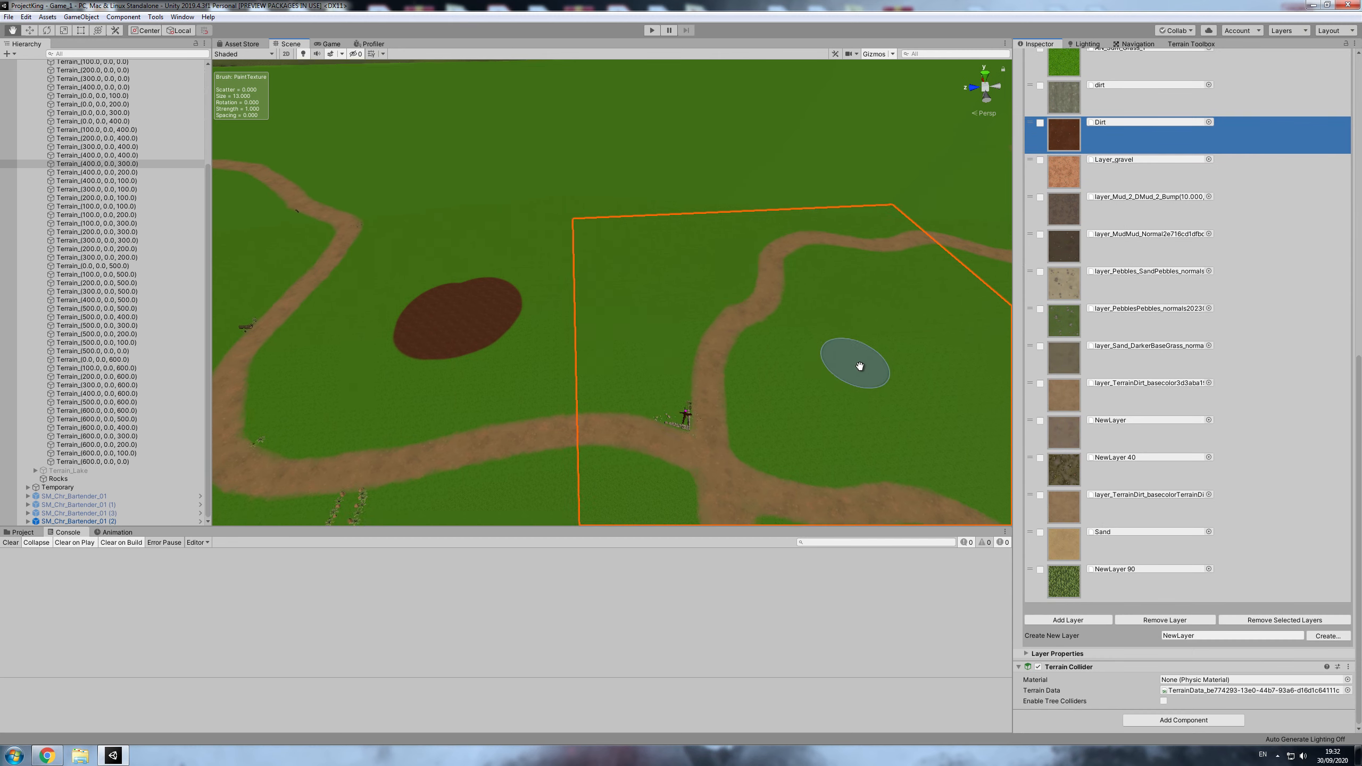
- Examine the layer palette of the plain grass tile Terrain_(500.0, 0.0, 300.0)
middle_drag(860, 366, 882, 388)
scroll(1223, 272, up, 10)
click(1220, 150)
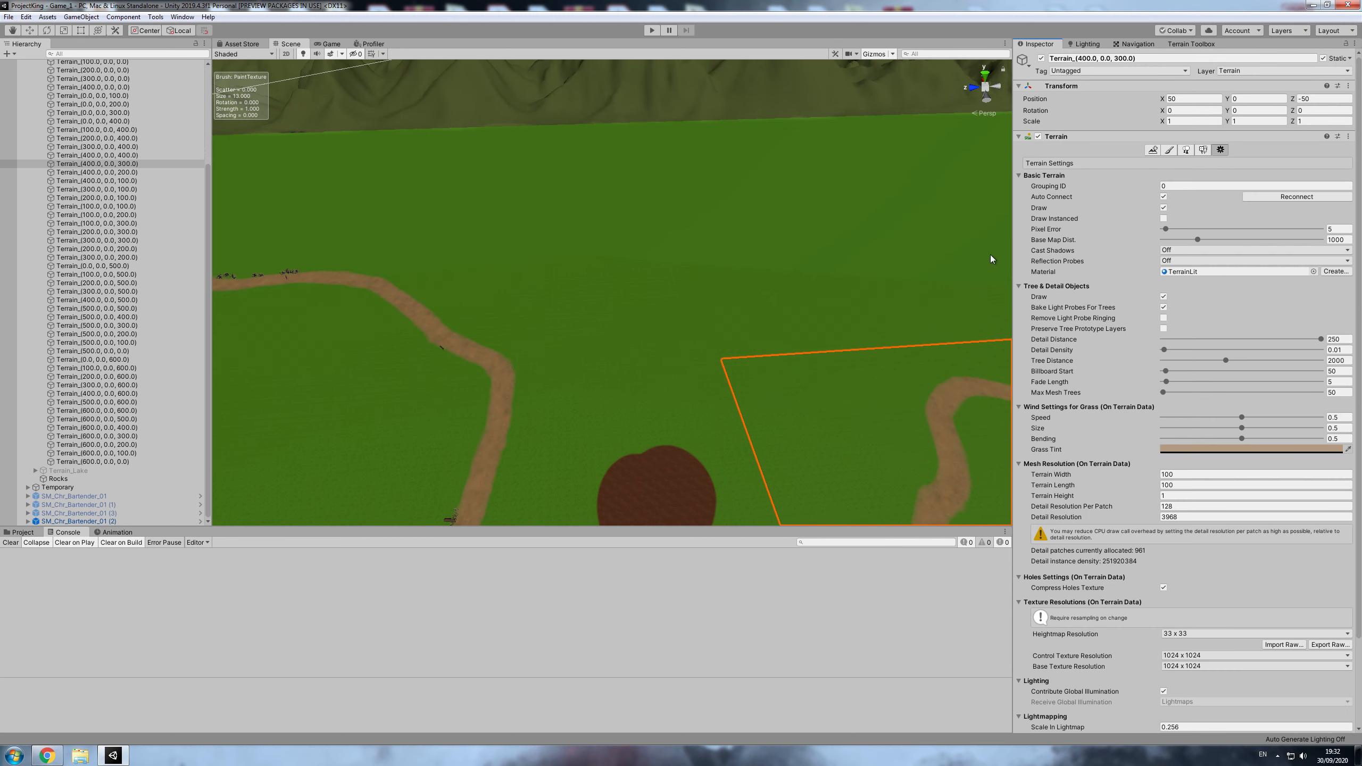
click(879, 285)
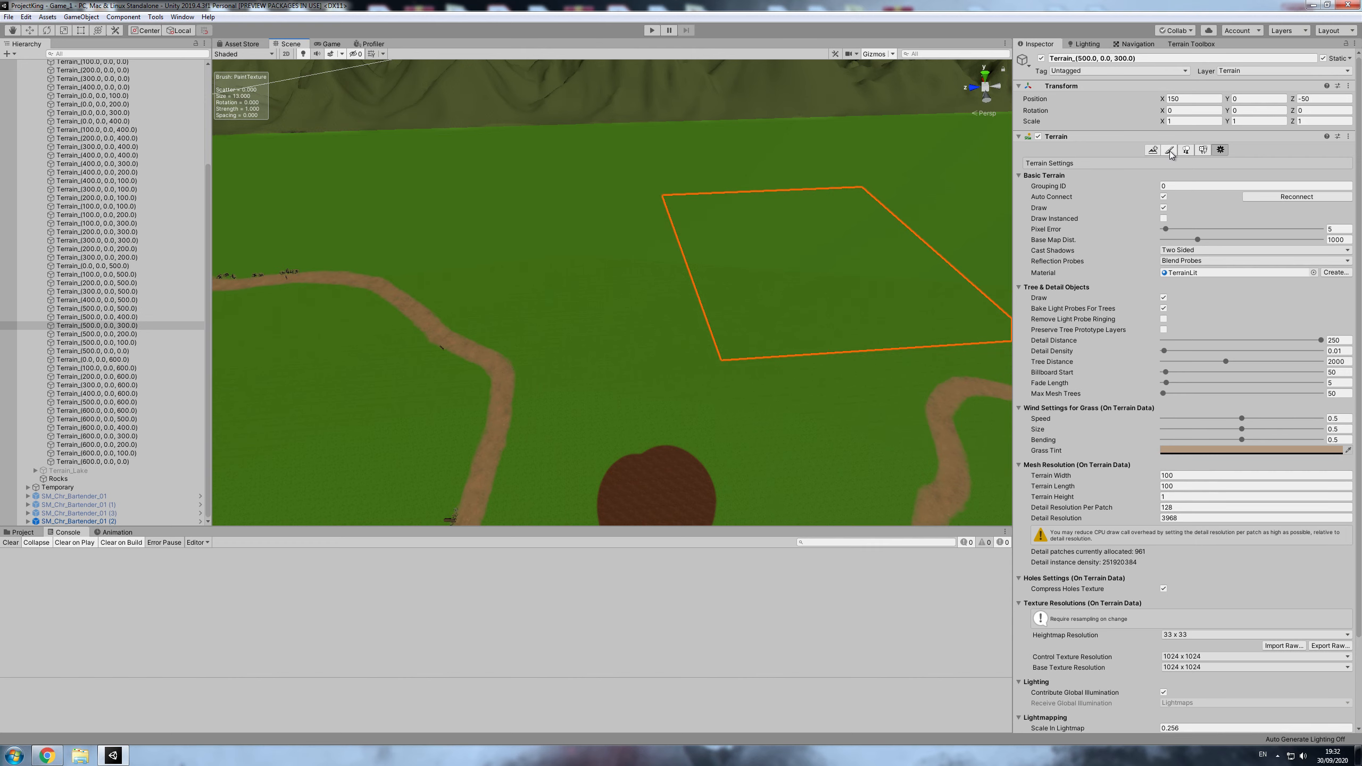
click(1169, 150)
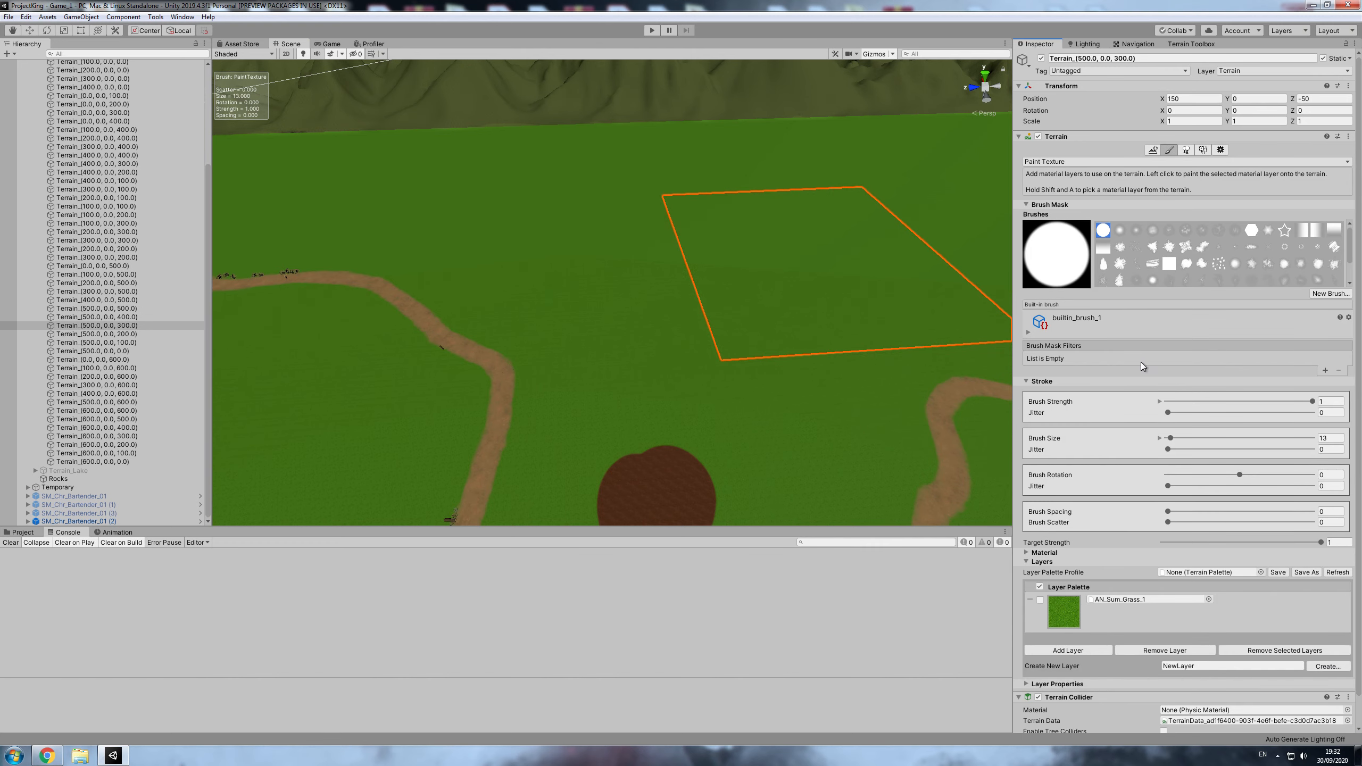
scroll(1112, 650, down, 2)
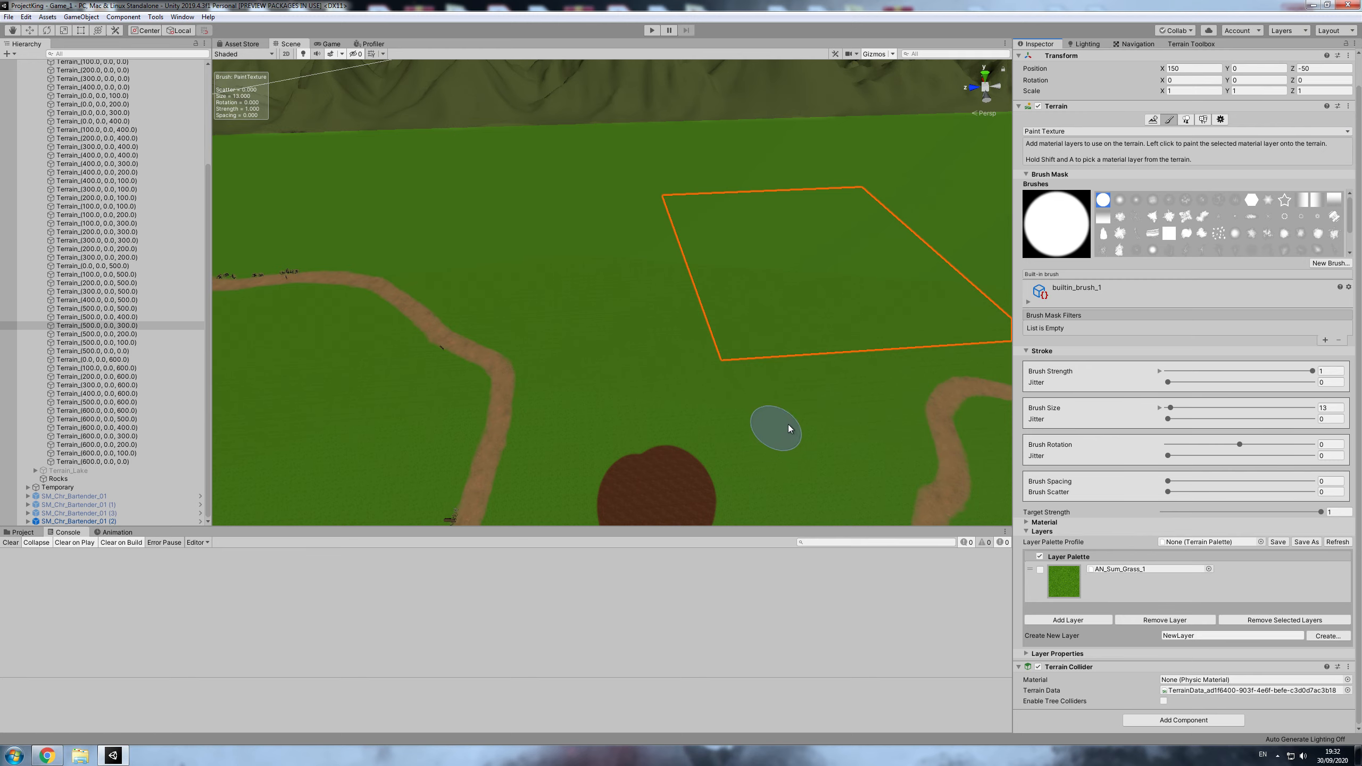
- Paint a loop of the Dirt layer from the existing patch on Terrain_(400.0, 0.0, 400.0) across the neighbouring tiles
mouse_move(783, 424)
middle_down()
mouse_move(764, 402)
mouse_move(785, 395)
middle_up()
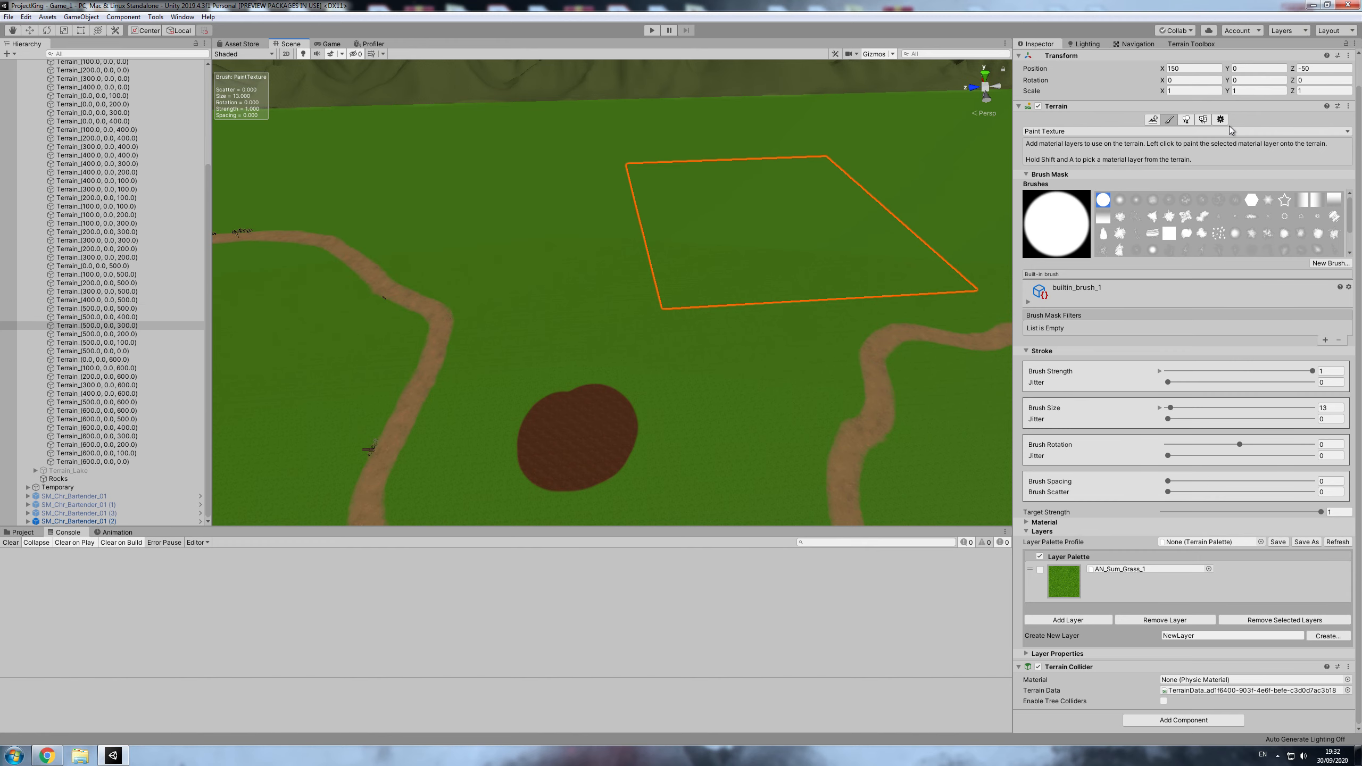
click(1221, 119)
click(611, 411)
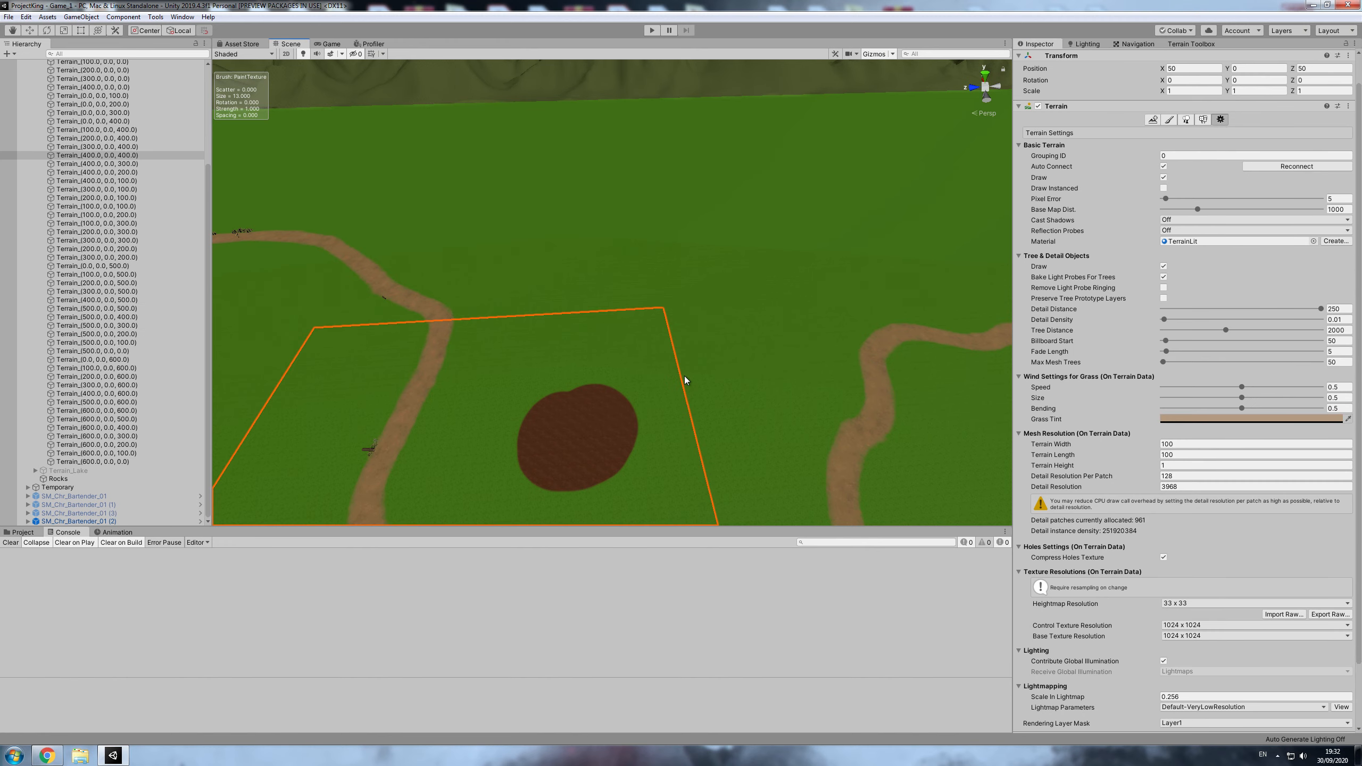
click(1169, 119)
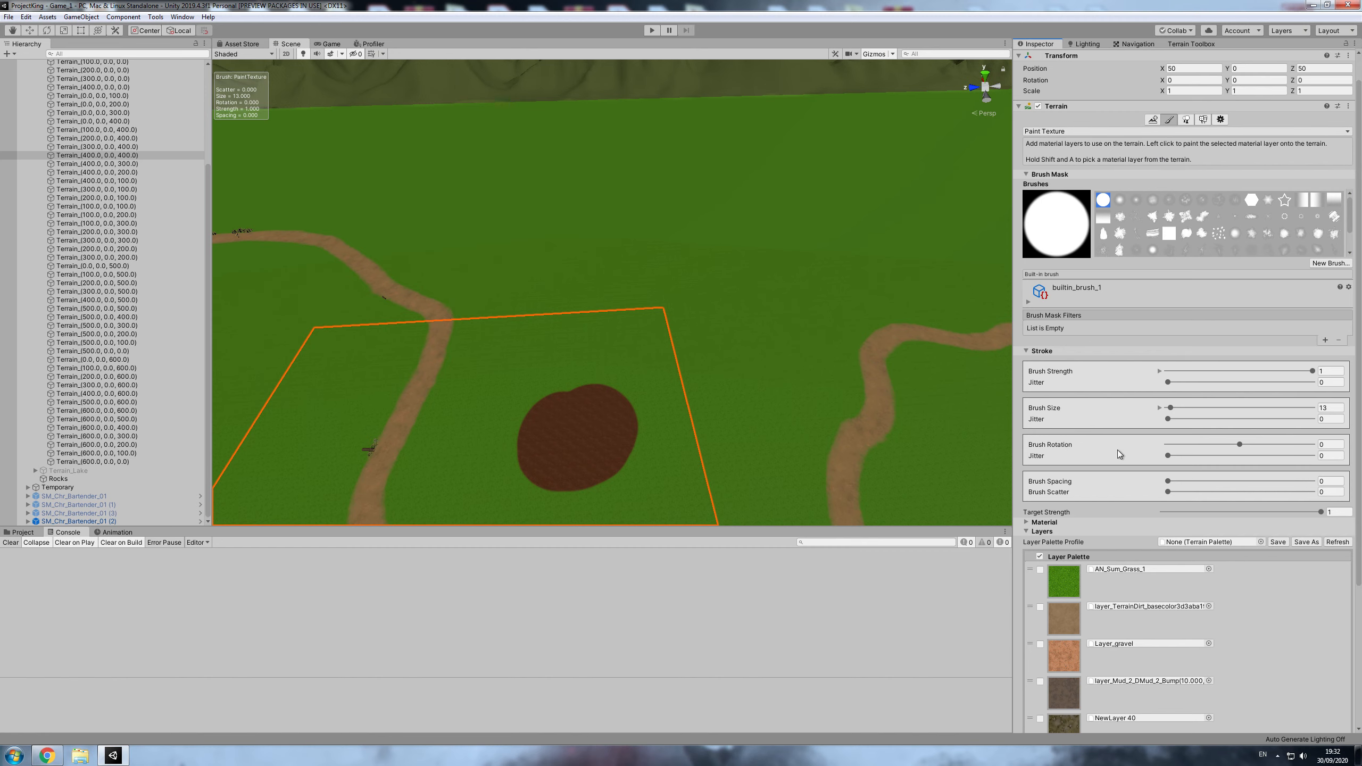
scroll(1127, 635, down, 5)
click(1126, 582)
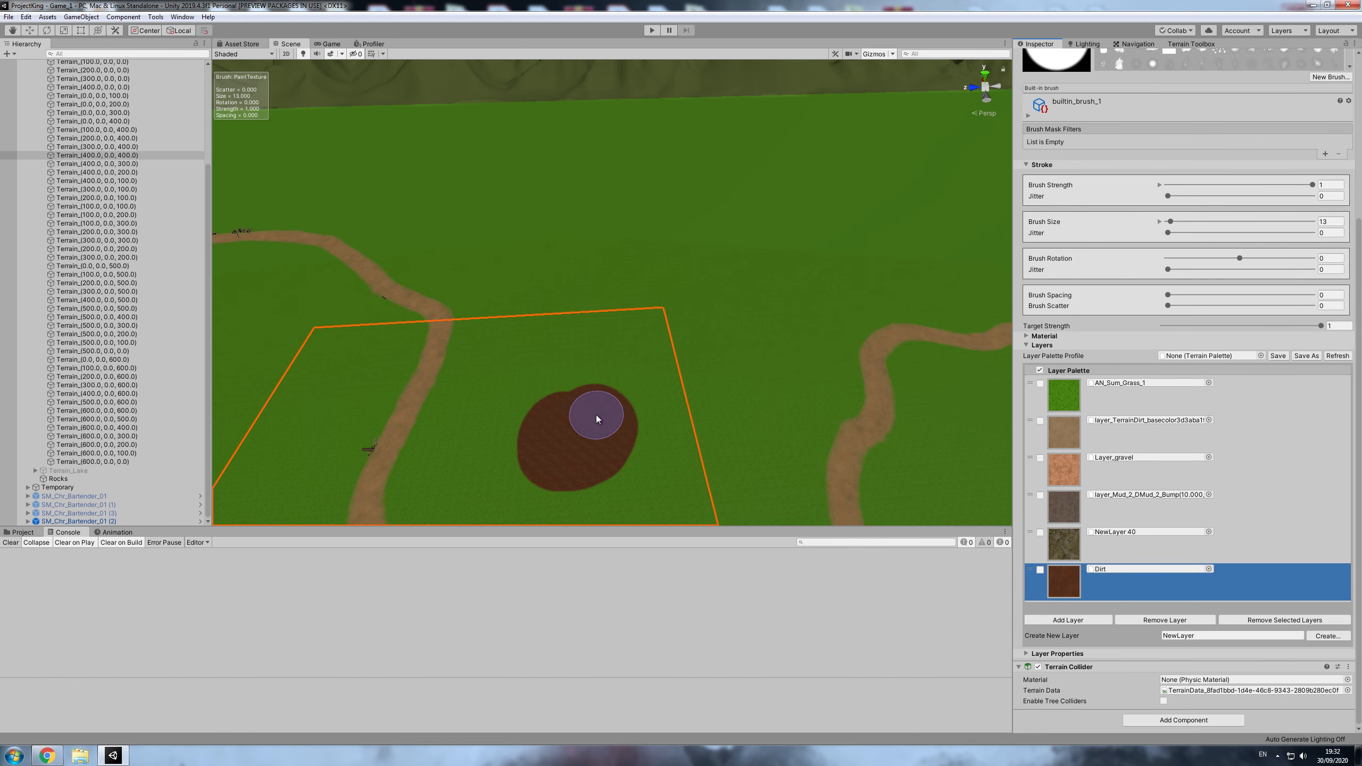
mouse_move(625, 397)
mouse_down()
mouse_move(628, 352)
mouse_move(737, 334)
mouse_move(797, 305)
mouse_move(811, 265)
mouse_move(787, 232)
mouse_move(668, 213)
mouse_move(577, 255)
mouse_move(615, 361)
mouse_up()
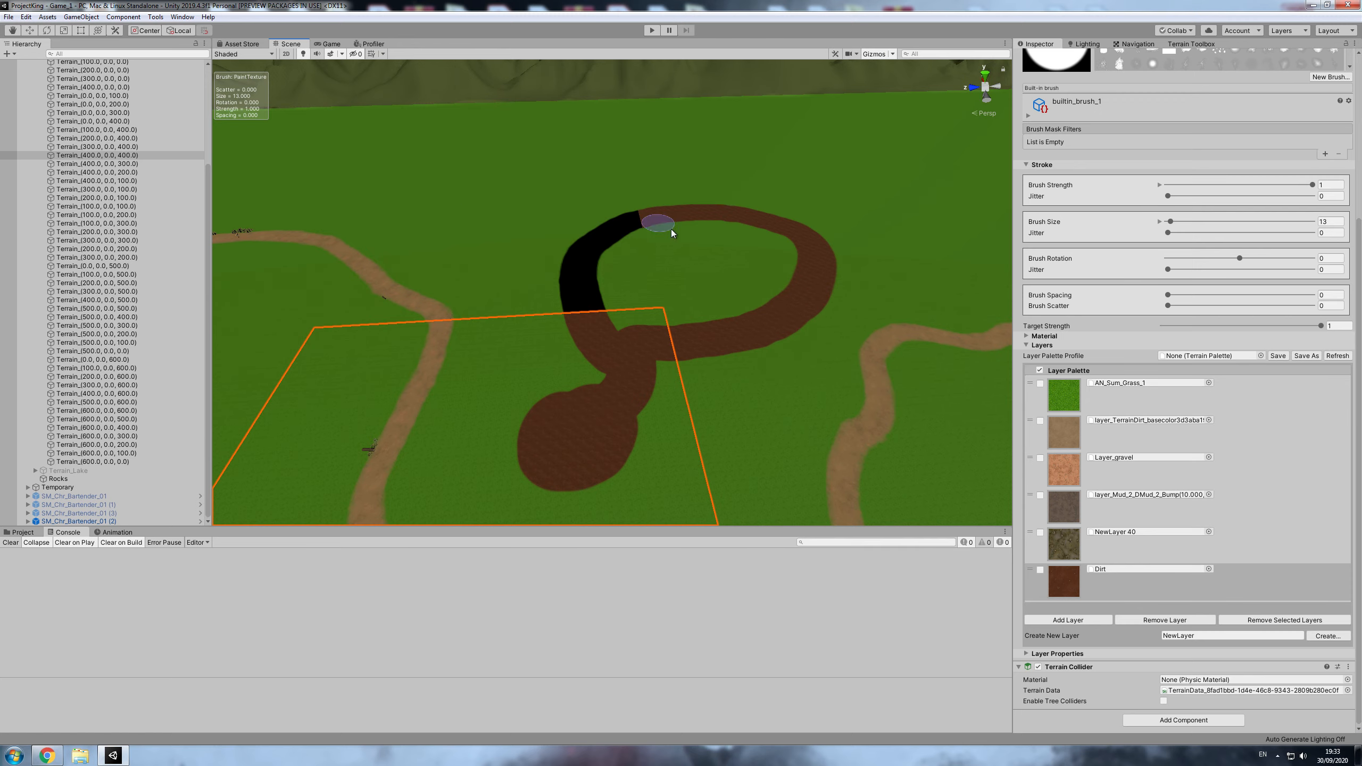
- Compare the layer palette of Terrain_(400.0, 0.0, 400.0) with that of the painted grass tile Terrain_(500.0, 0.0, 300.0)
scroll(1264, 362, up, 4)
scroll(1232, 207, down, 4)
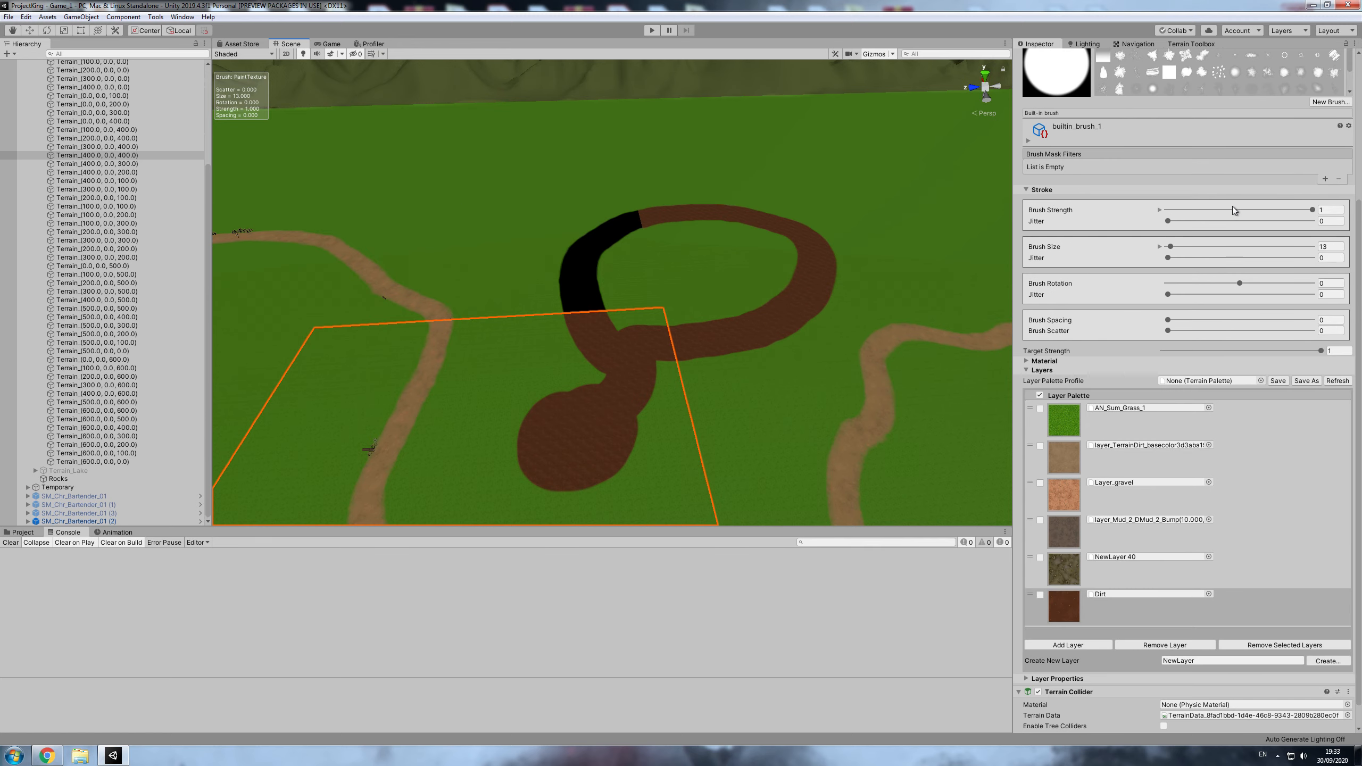
scroll(1233, 188, up, 4)
click(1220, 149)
click(814, 277)
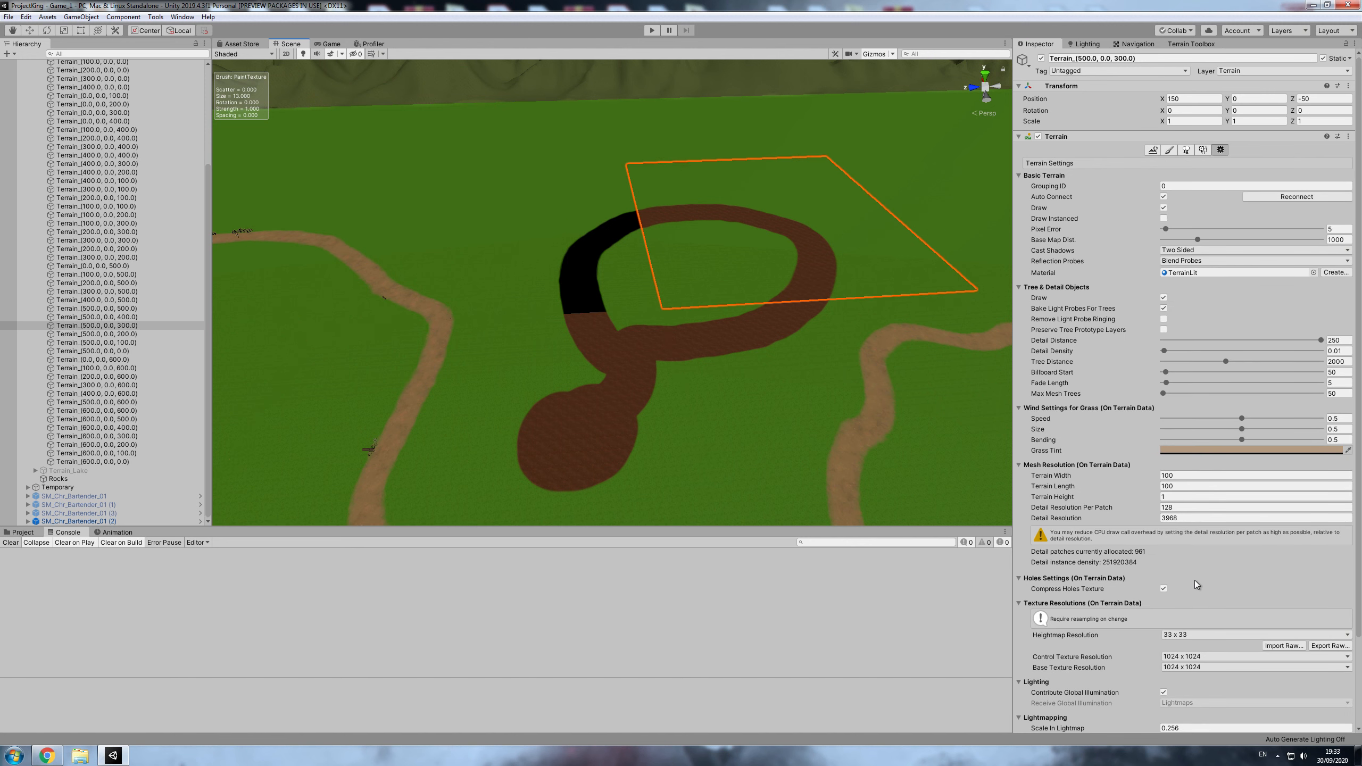
click(1168, 149)
scroll(1101, 563, down, 2)
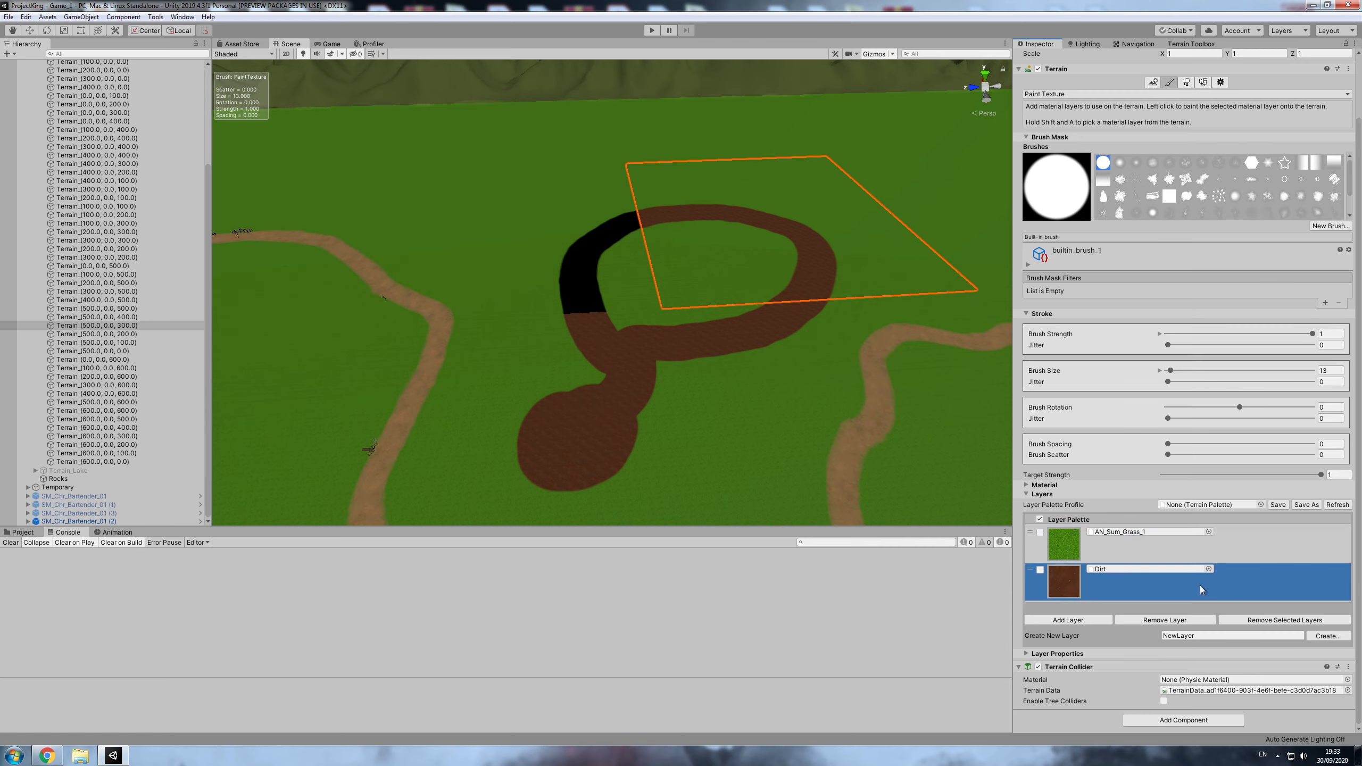
- Add the GrassBlue layer to Terrain_(500.0, 0.0, 300.0) and move it above Dirt in the layer palette
click(1069, 620)
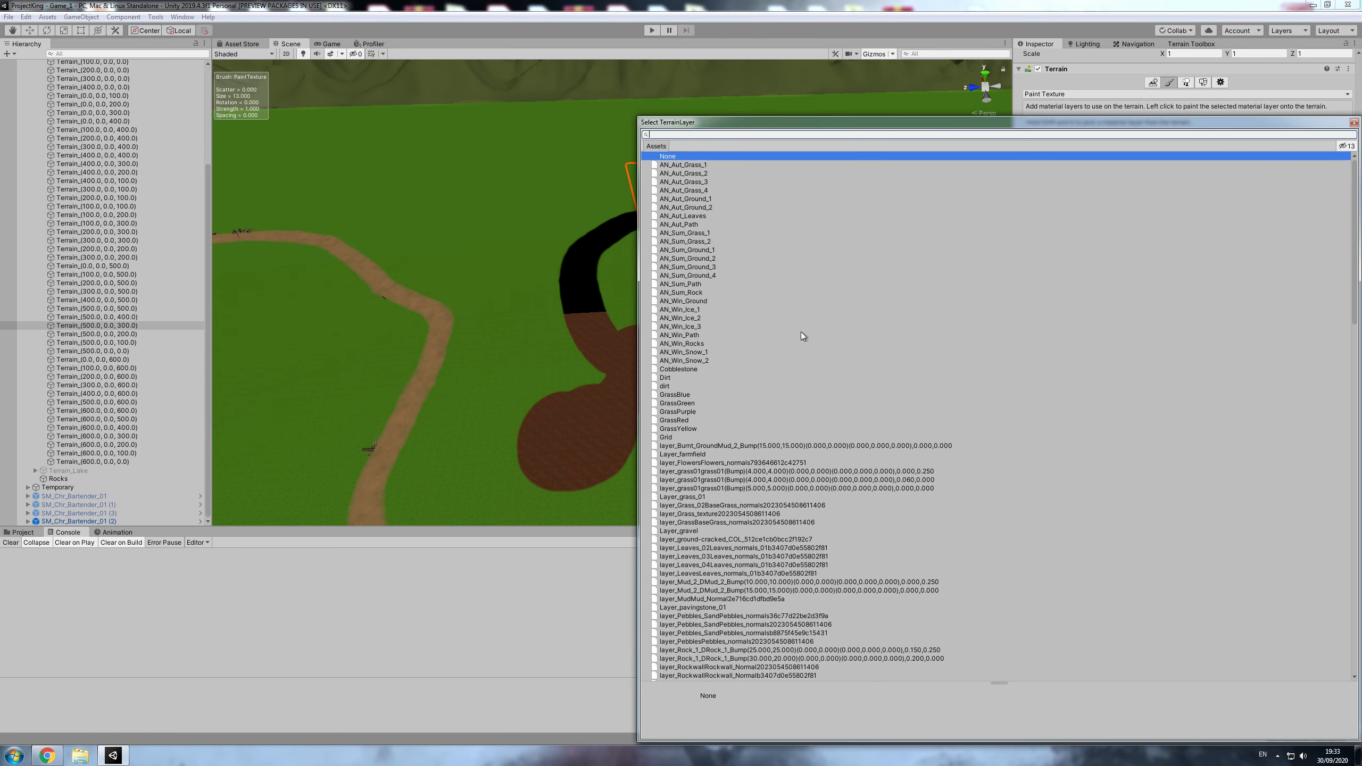
double_click(676, 397)
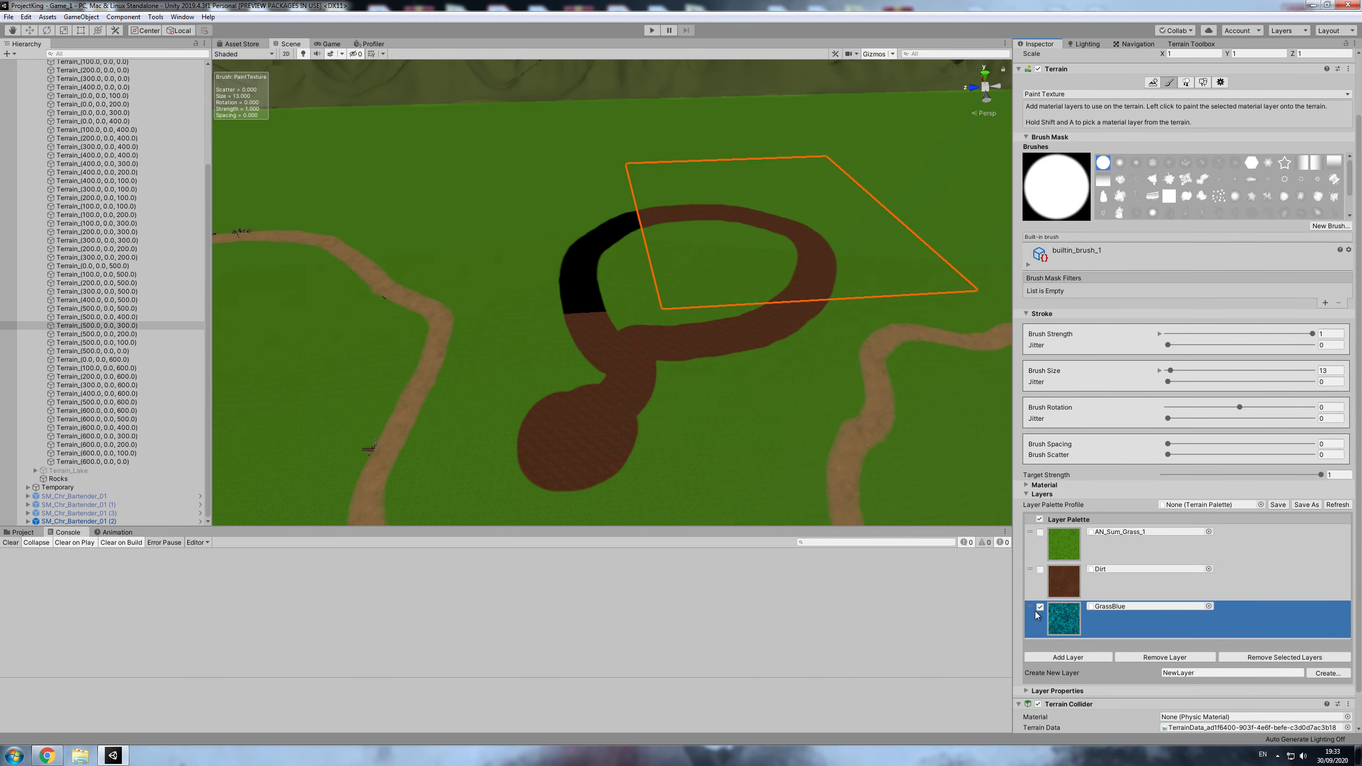
click(1040, 607)
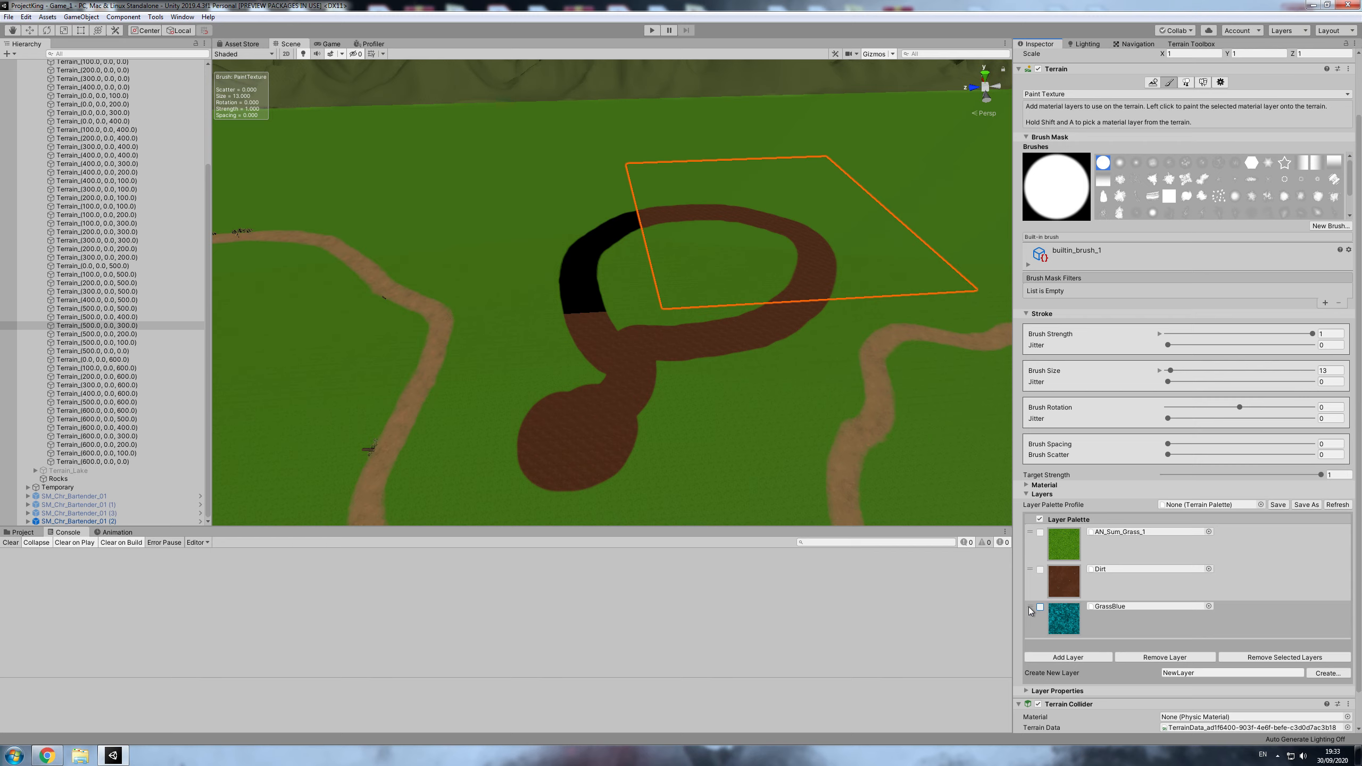
drag(1028, 607, 1032, 571)
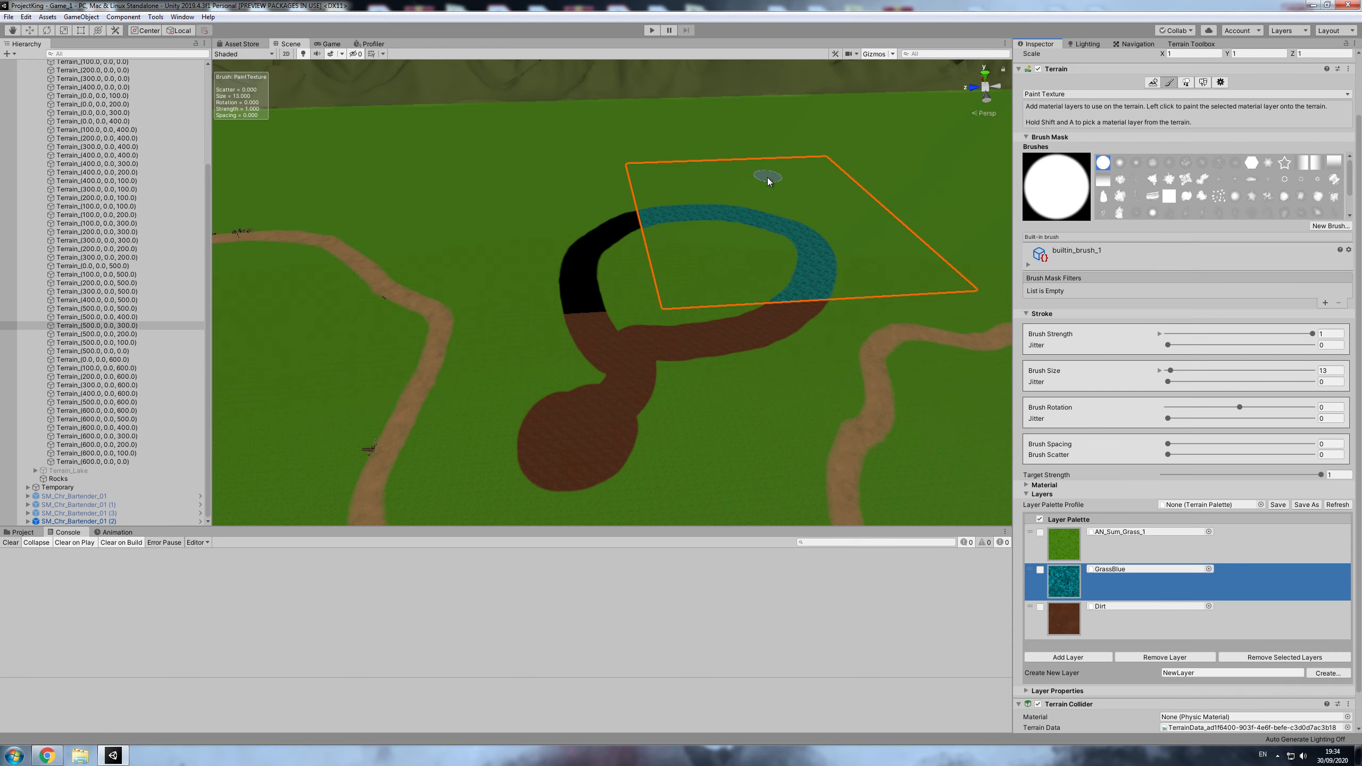
- Remove the GrassBlue and Dirt layers from Terrain_(500.0, 0.0, 300.0), accepting the loss of their splatmap data
scroll(750, 343, down, 3)
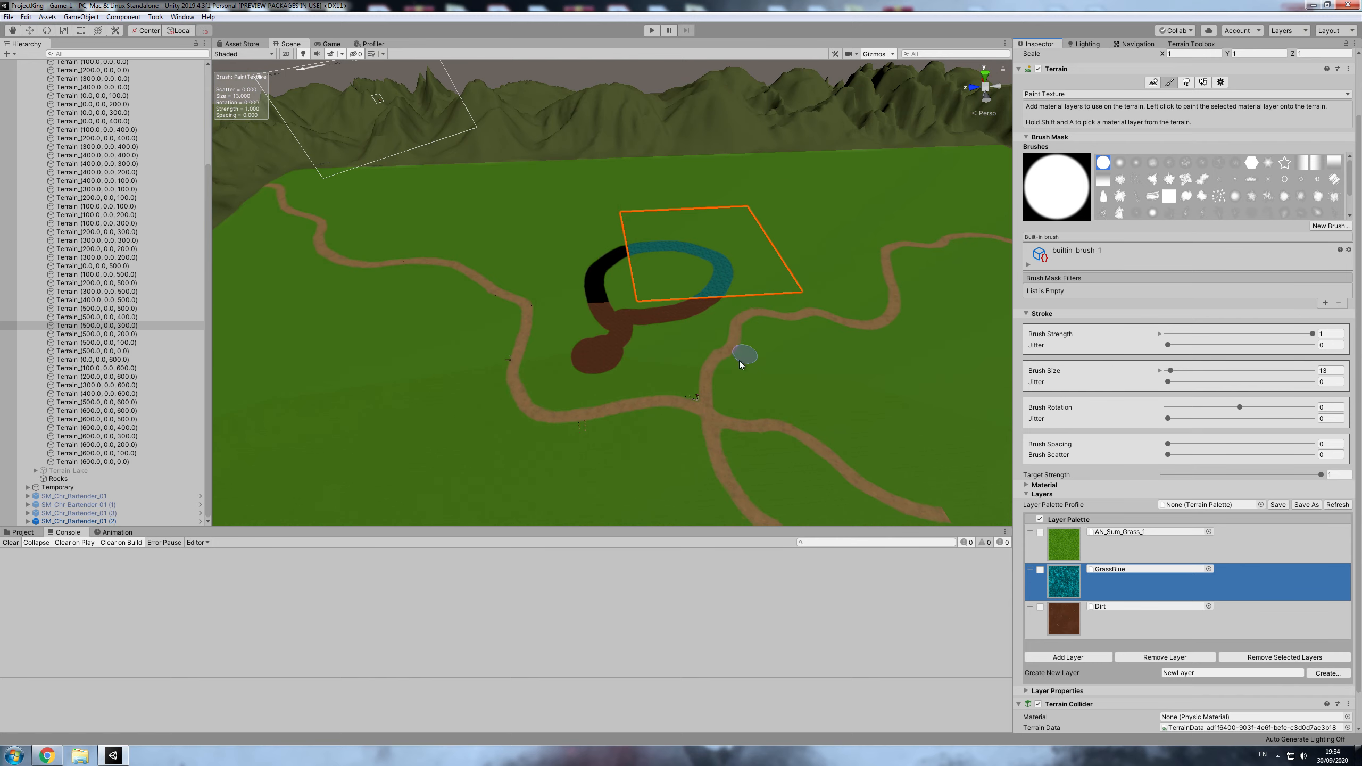
scroll(739, 356, up, 2)
click(1041, 582)
click(1040, 608)
scroll(778, 313, up, 3)
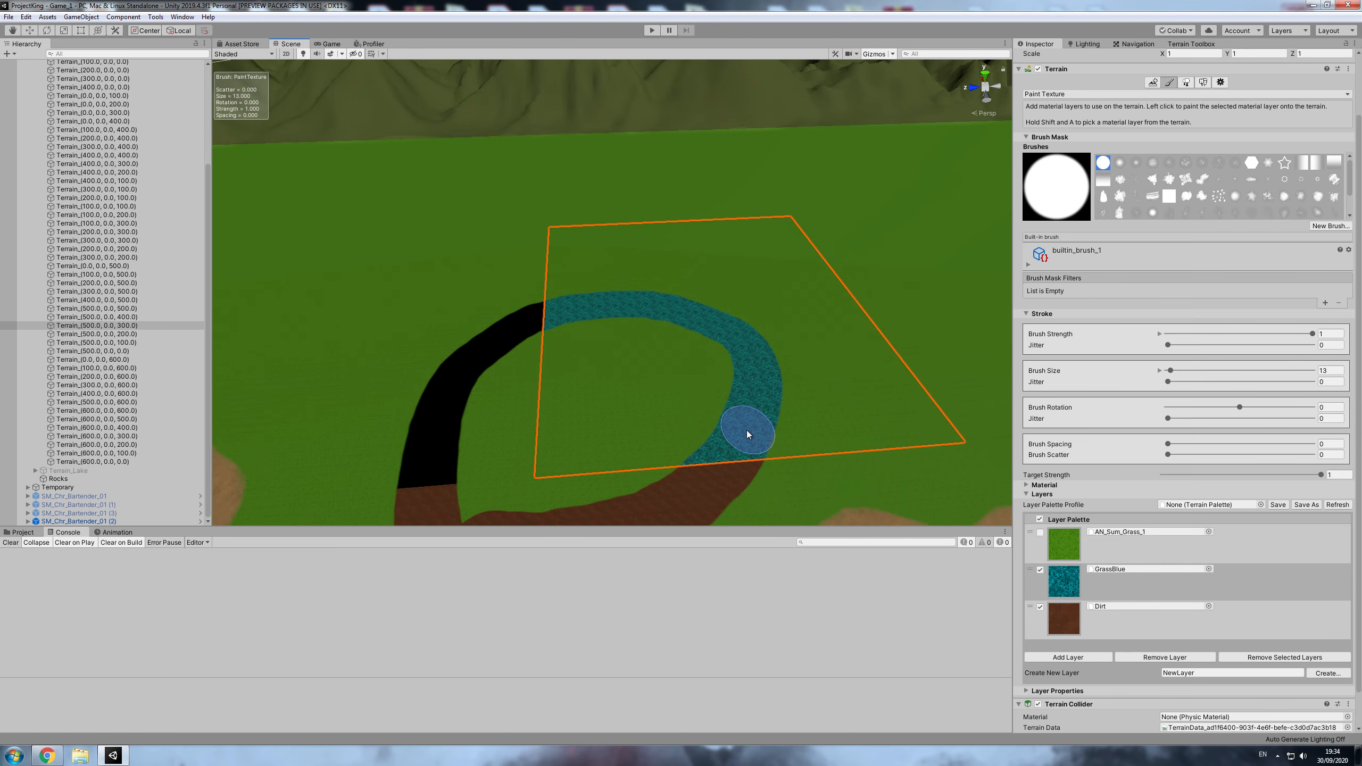
scroll(743, 402, down, 2)
scroll(743, 403, up, 3)
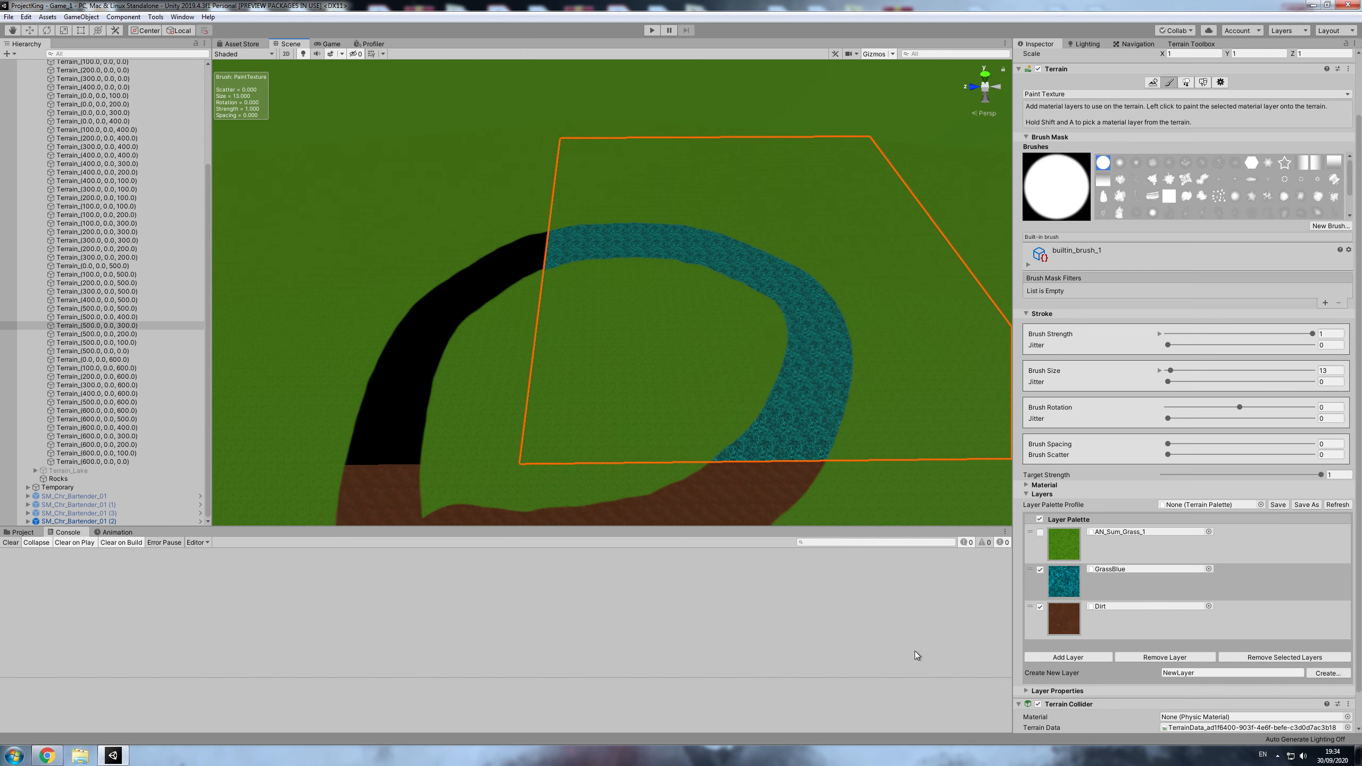
click(1291, 658)
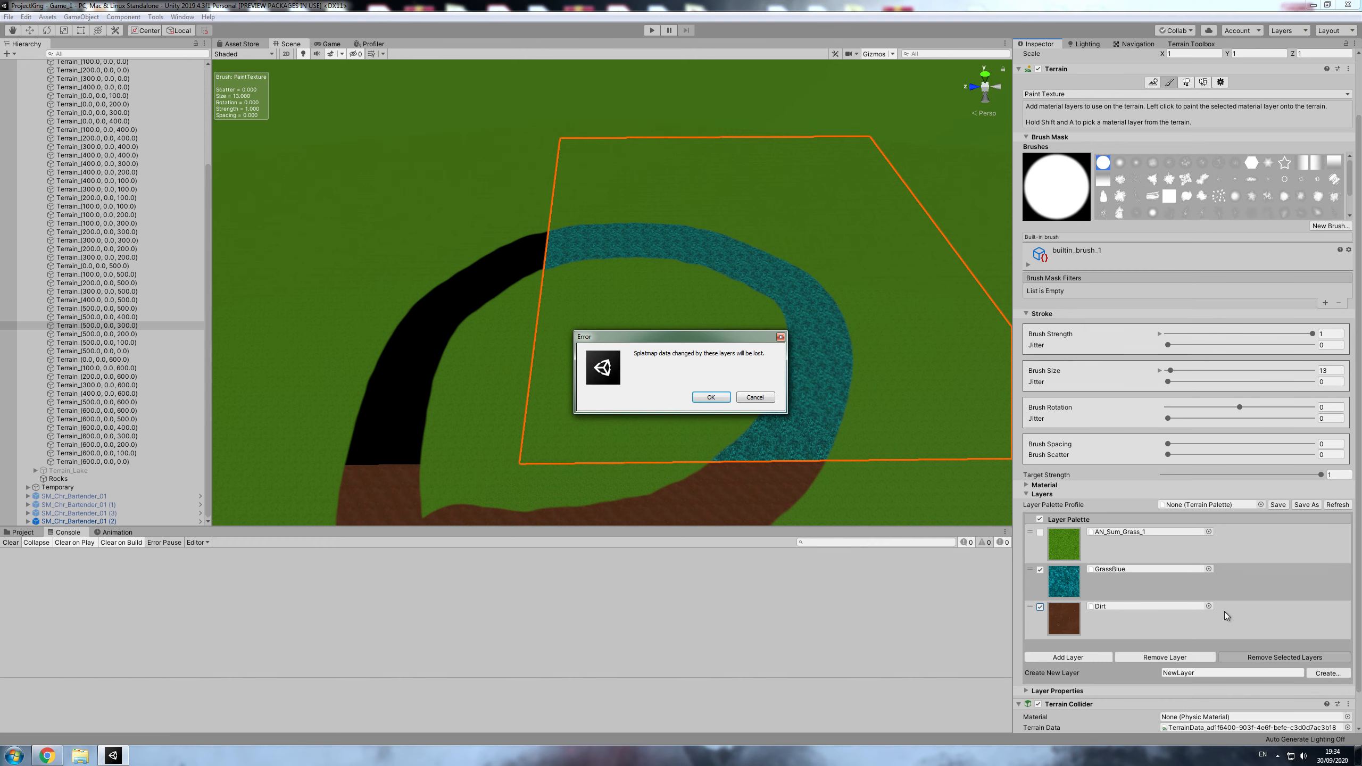
click(717, 397)
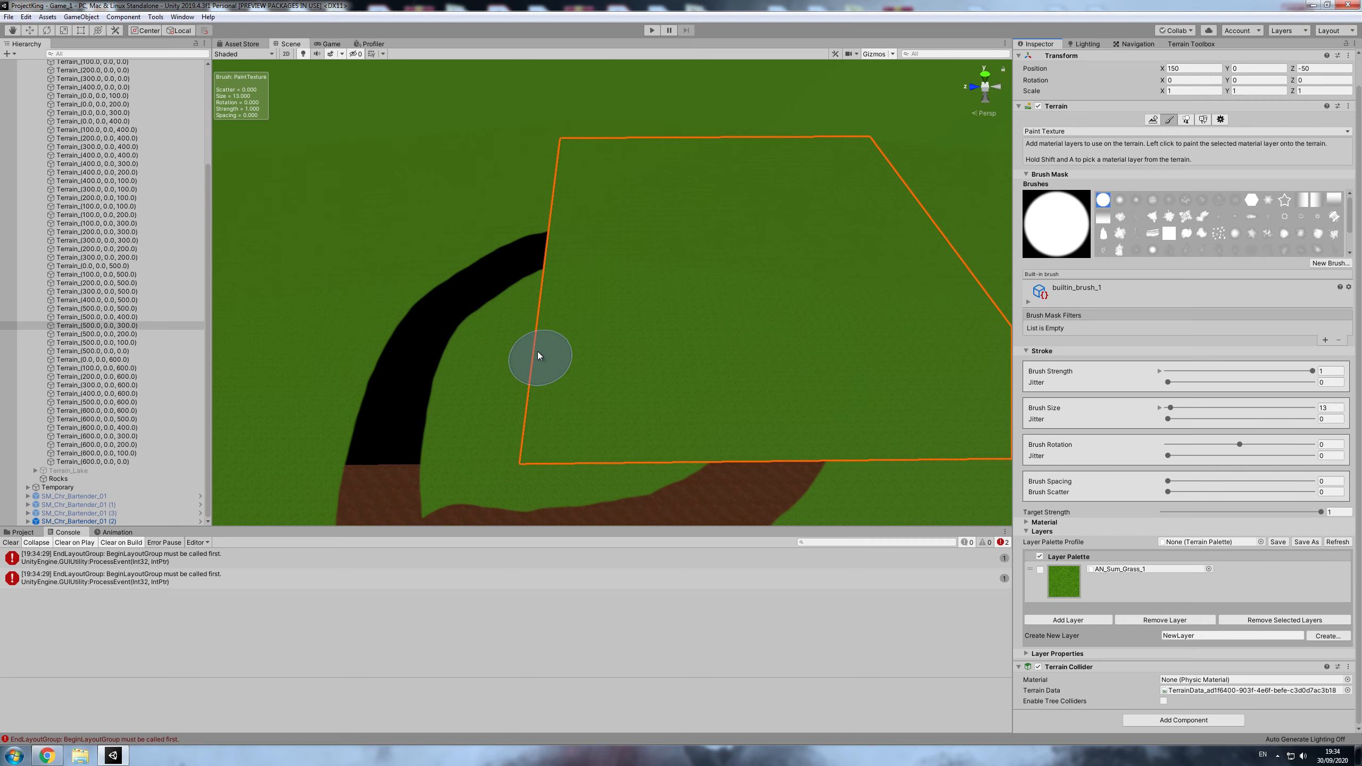
- Paint AN_Sum_Grass_1 over the black strip on Terrain_(500.0, 0.0, 400.0)
scroll(692, 353, down, 5)
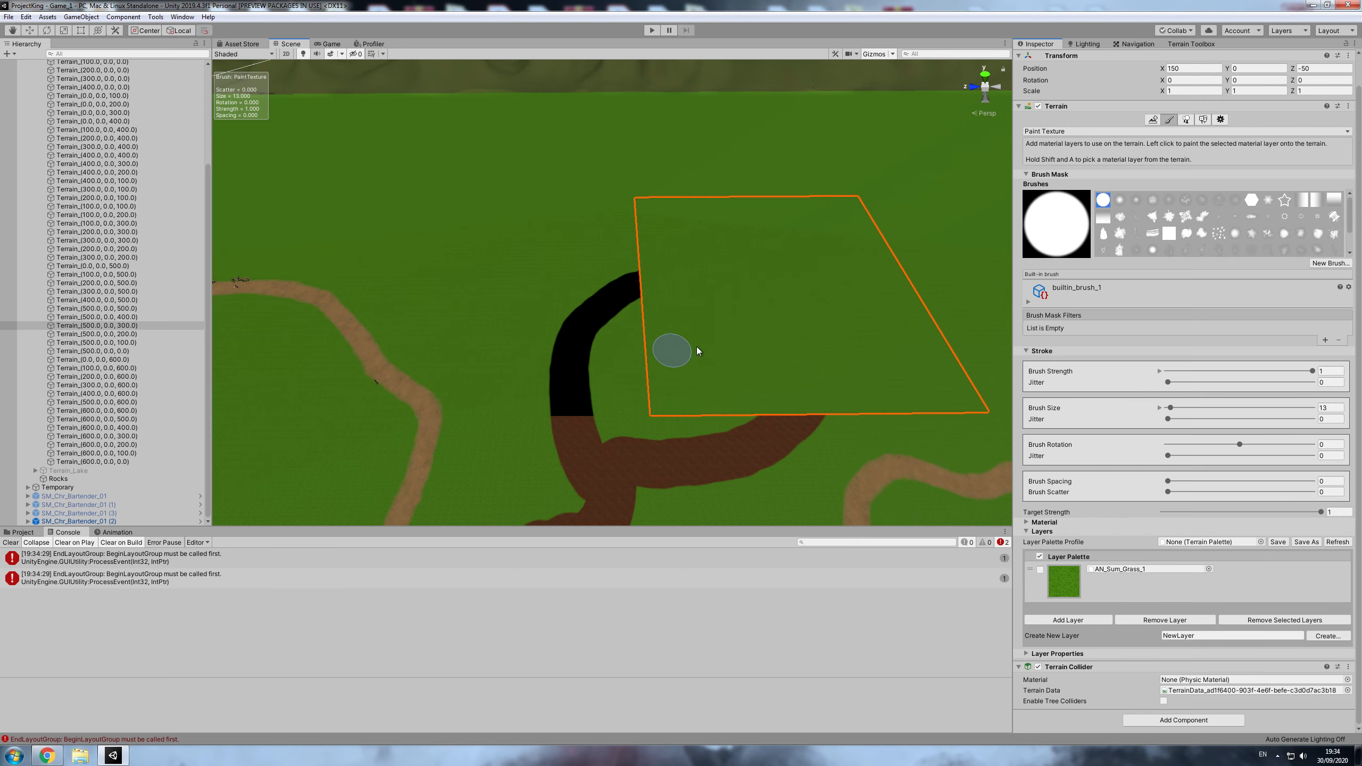
click(648, 279)
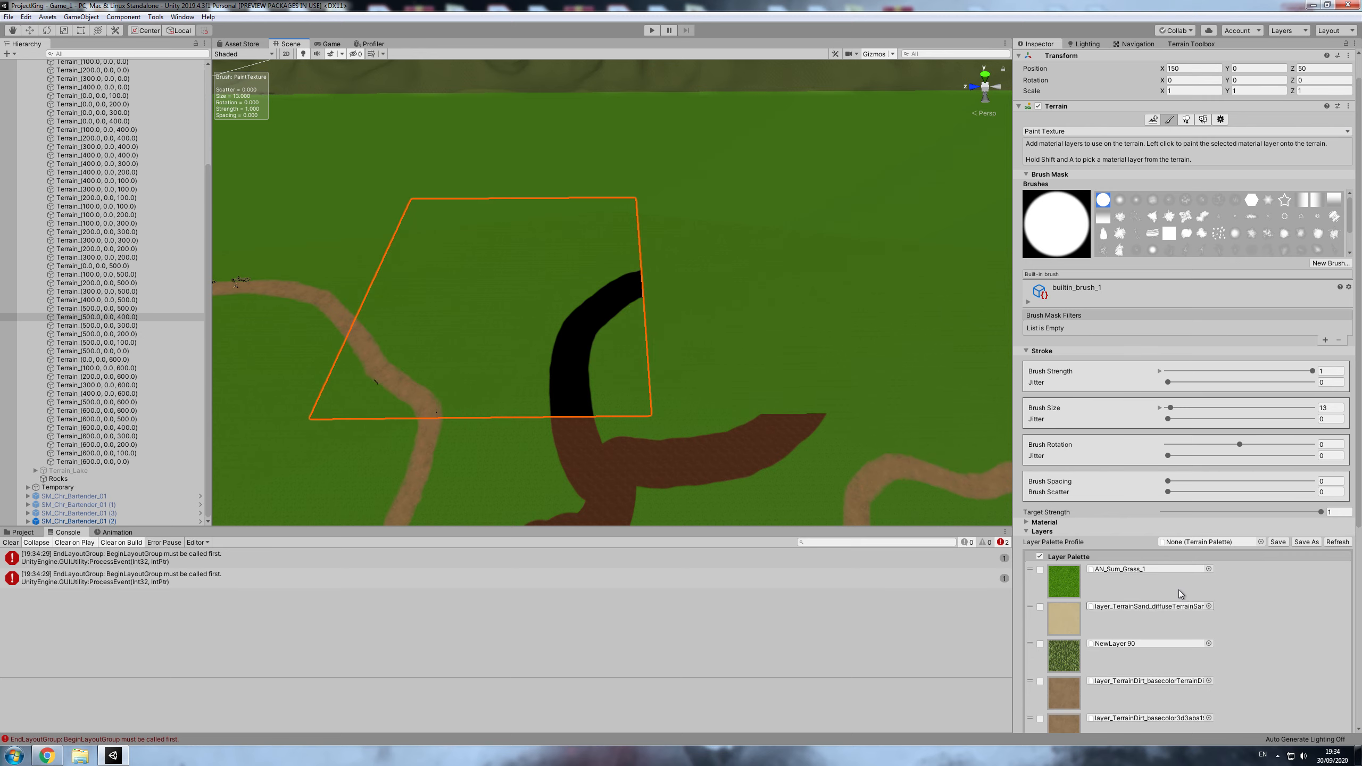
scroll(1089, 305, down, 5)
click(1088, 305)
mouse_move(635, 281)
mouse_down()
mouse_move(554, 344)
mouse_move(559, 405)
mouse_move(577, 368)
mouse_move(603, 407)
mouse_up()
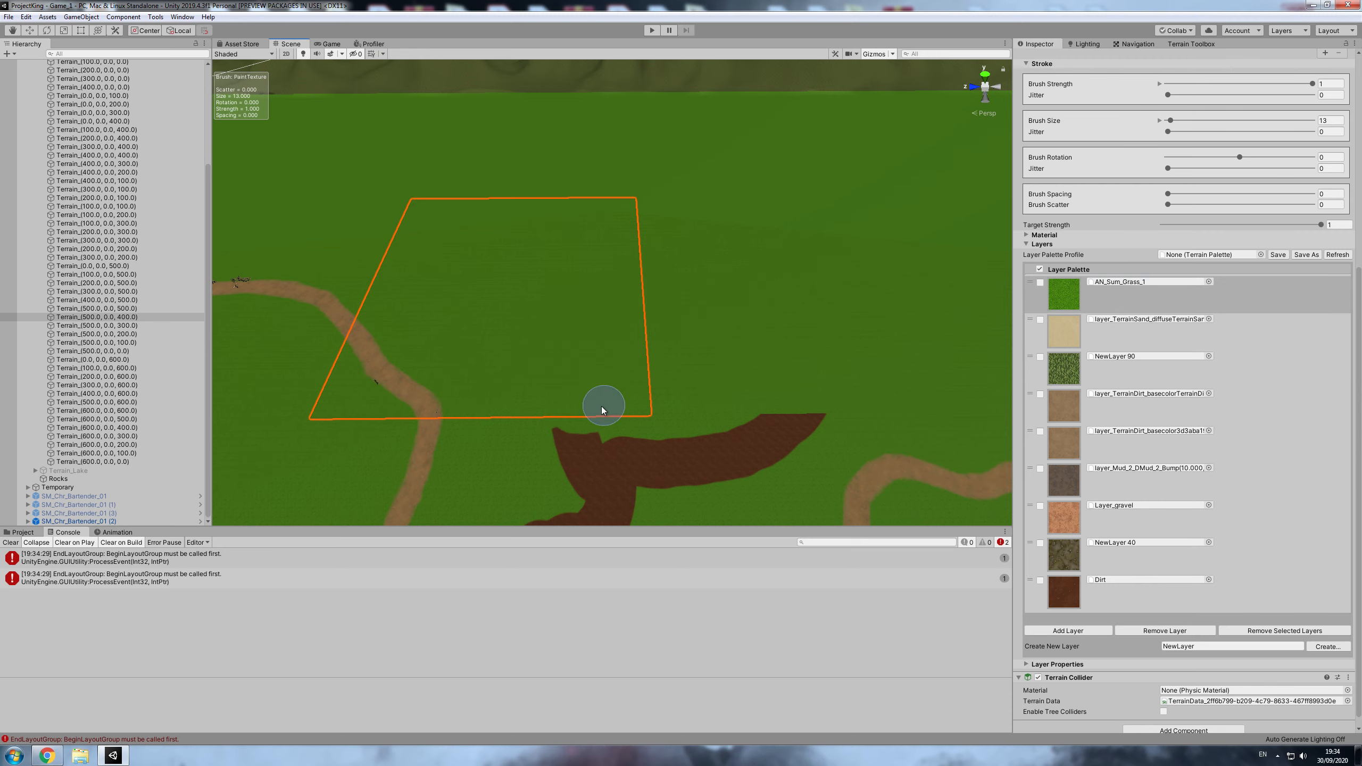
- Paint the grass layer over the remaining dirt patch and strip on the tiles between the two roads
scroll(691, 400, down, 10)
click(696, 345)
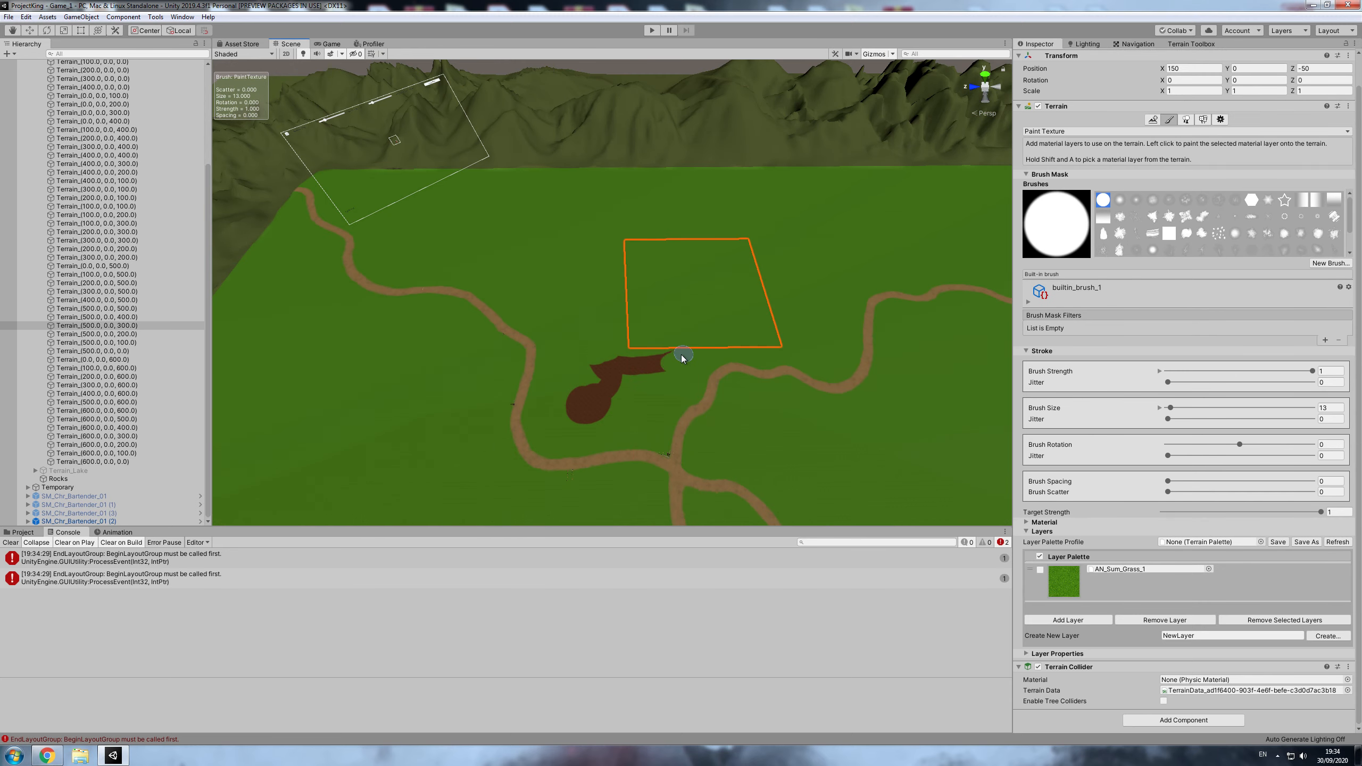
mouse_move(602, 376)
mouse_down()
mouse_move(619, 410)
mouse_move(577, 405)
mouse_move(572, 425)
mouse_up()
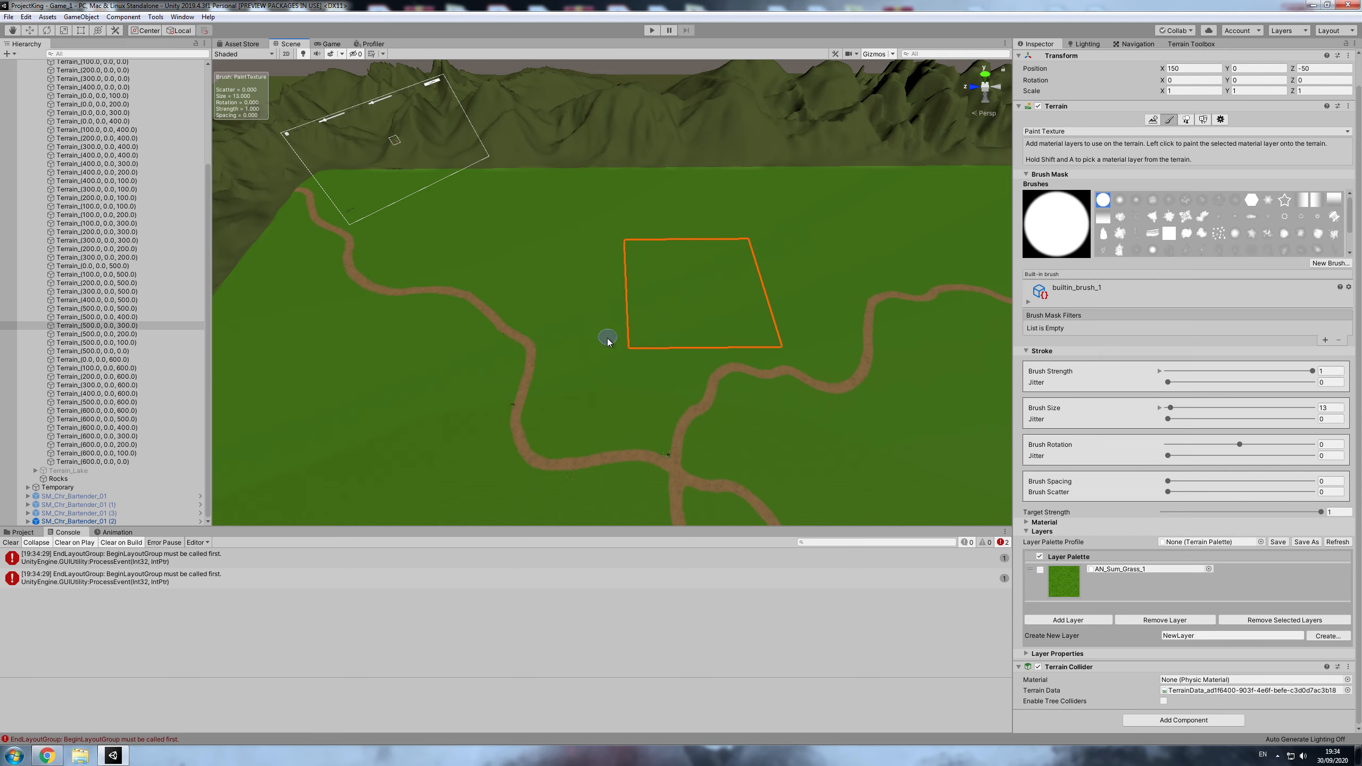
- Compare the layer palettes of Terrain_(500.0, 0.0, 300.0) and Terrain_(500.0, 0.0, 400.0)
scroll(718, 370, down, 8)
scroll(699, 364, up, 8)
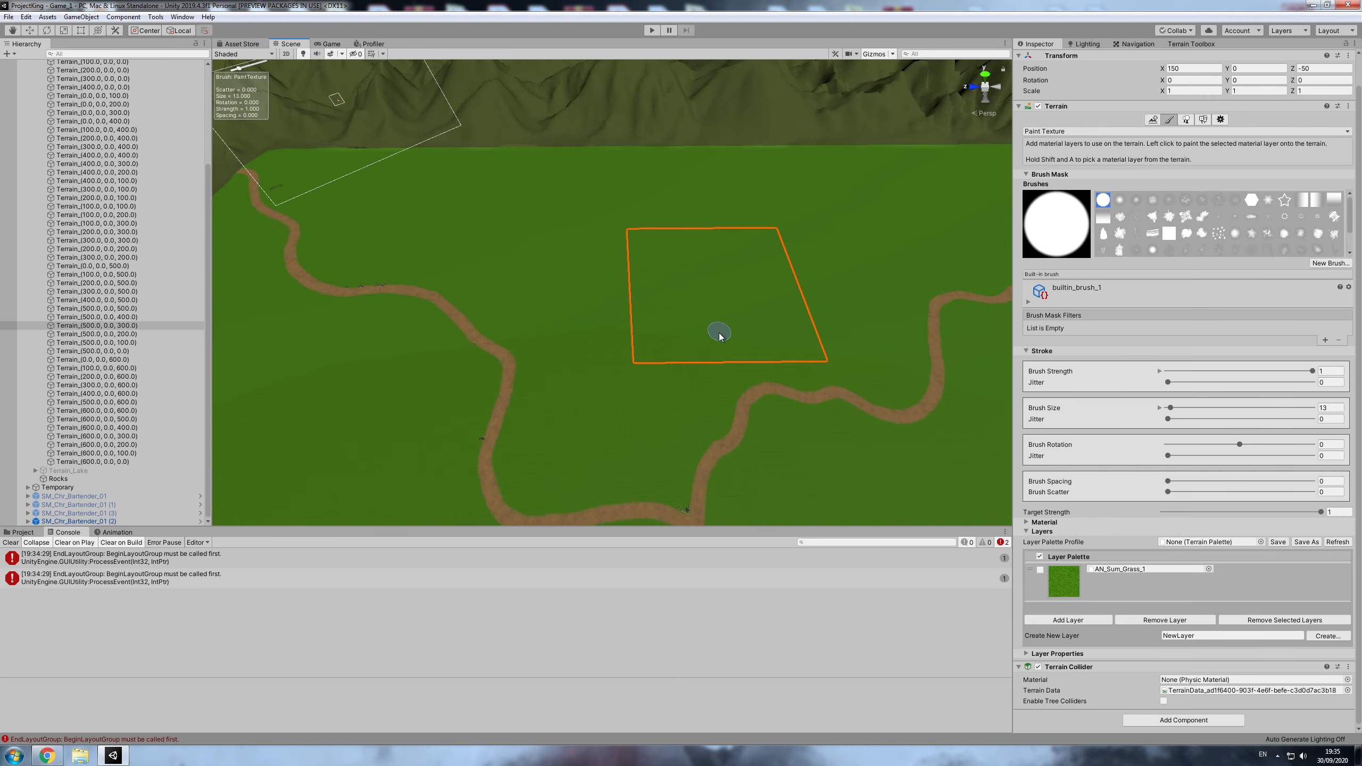
click(1220, 119)
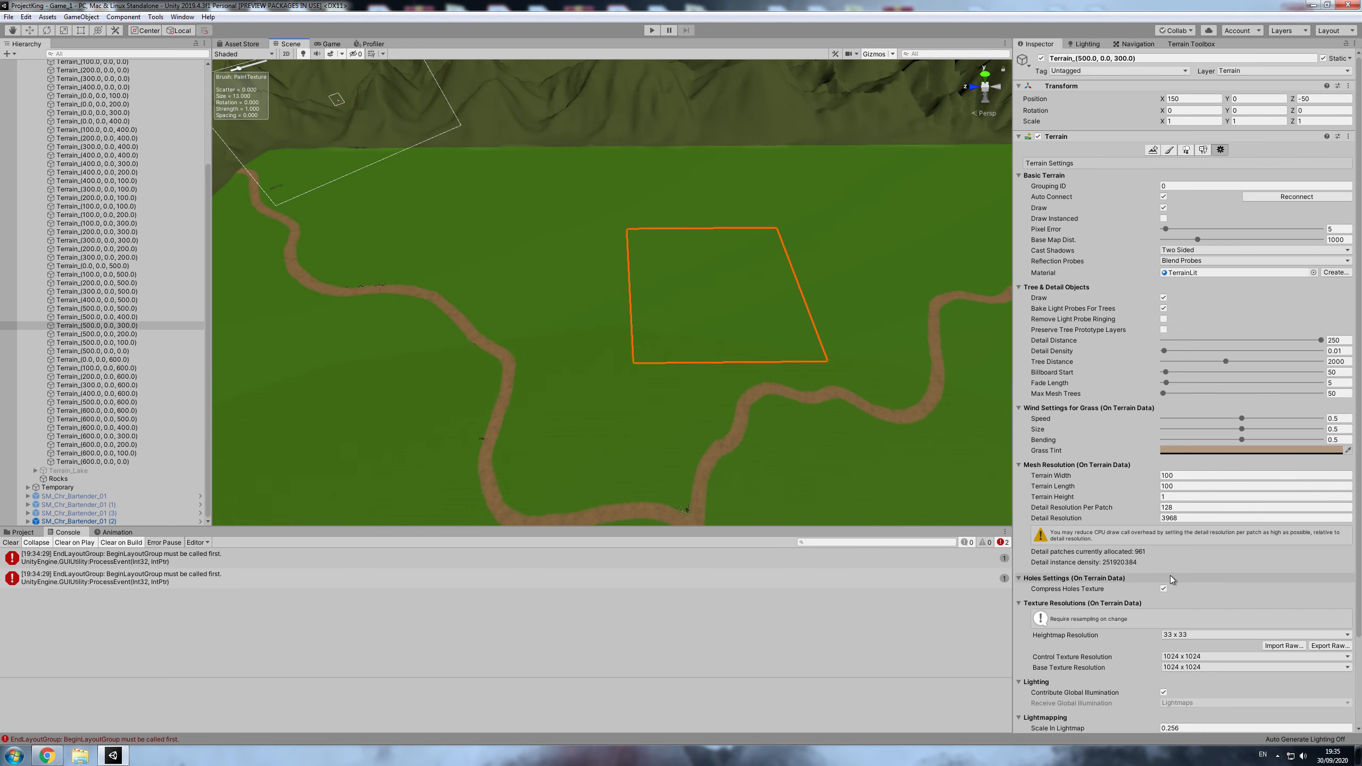
click(1169, 150)
scroll(1179, 536, down, 3)
scroll(1170, 587, up, 3)
click(1220, 149)
click(574, 312)
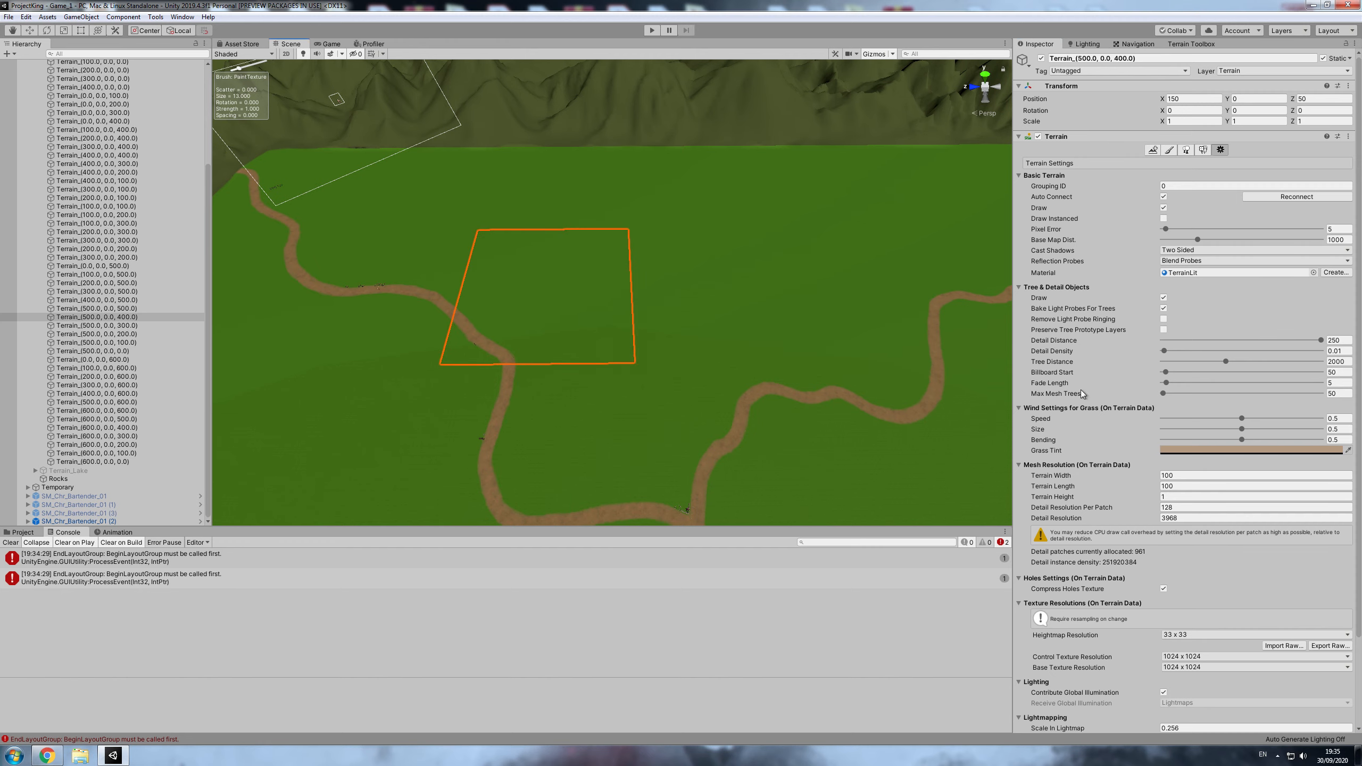
click(1171, 150)
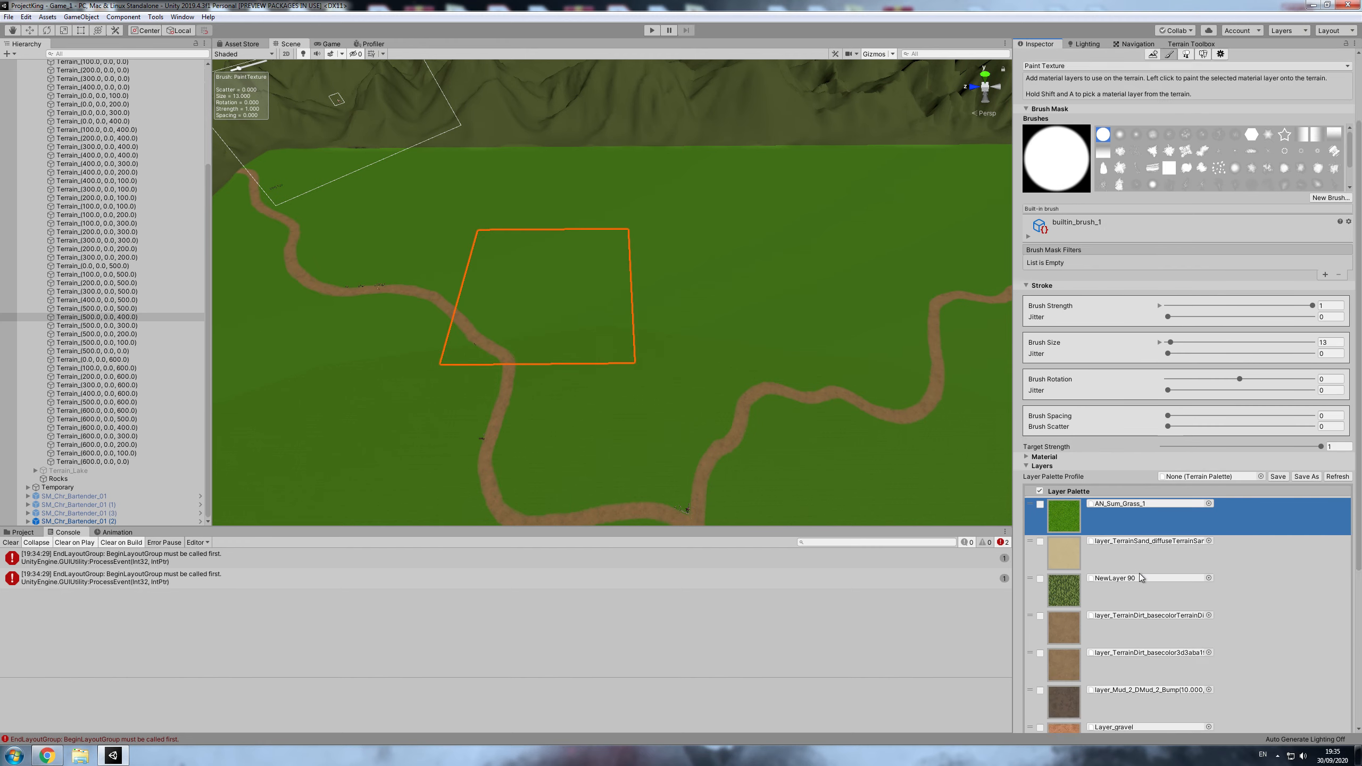
- Tick the TerrainSand, NewLayer 90, first TerrainDirt_basecolor and Dirt layers in the palette of Terrain_(500.0, 0.0, 400.0)
scroll(1085, 569, down, 4)
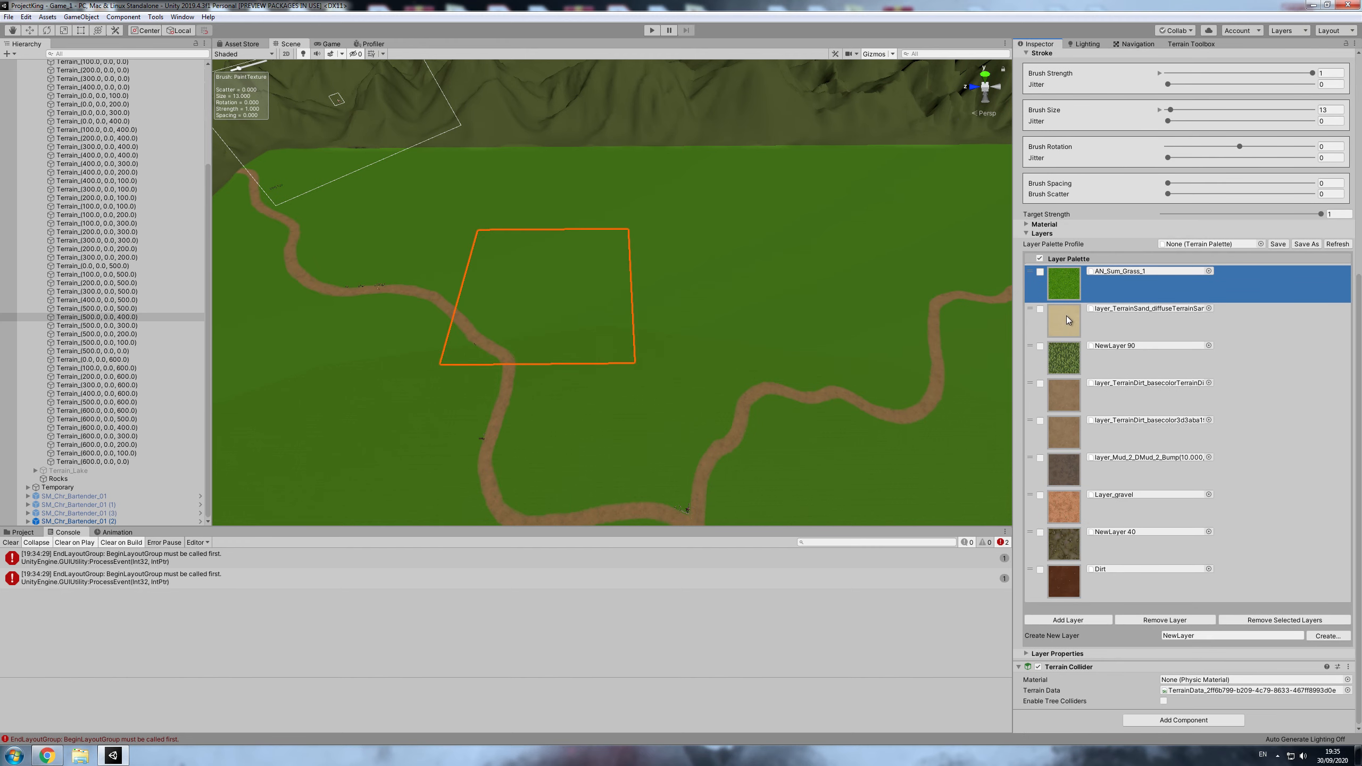
click(1040, 309)
click(1040, 347)
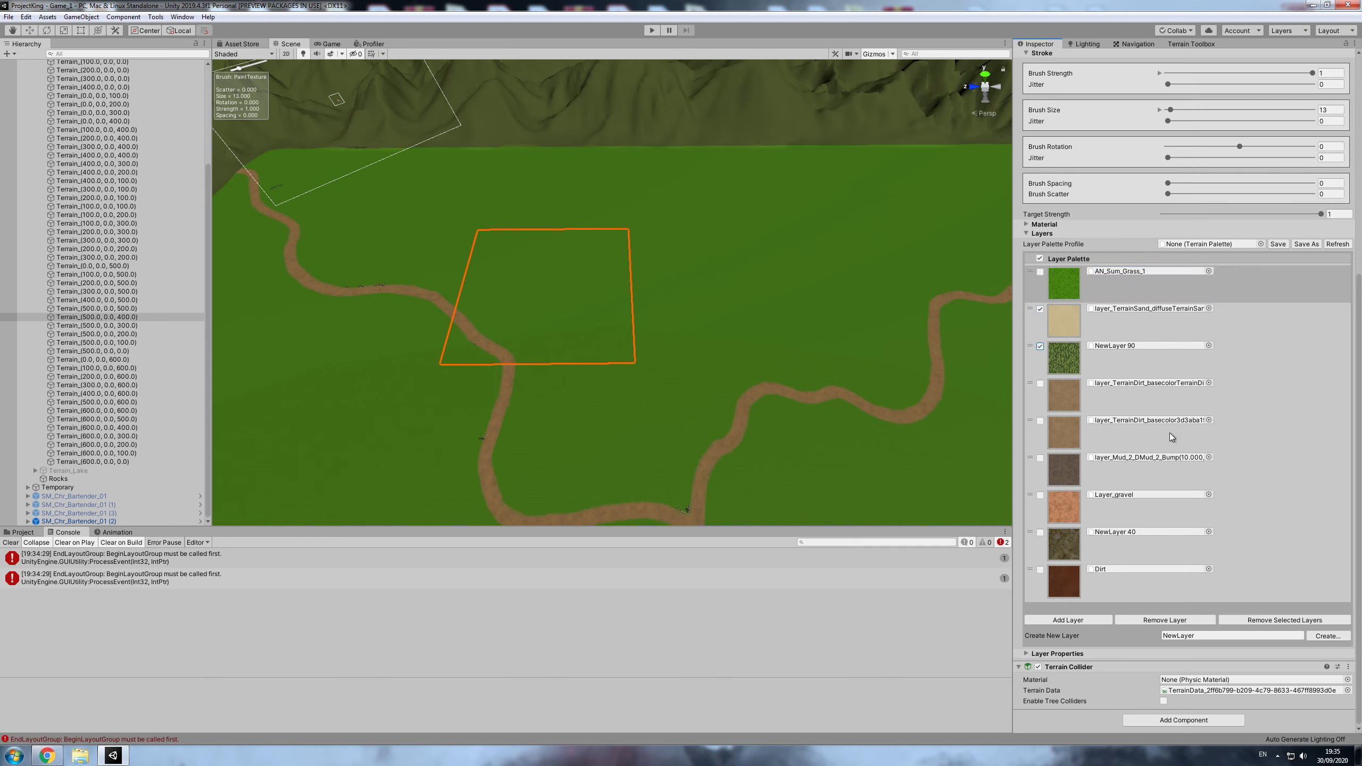
click(1040, 421)
click(1040, 384)
click(1040, 421)
click(1040, 570)
click(1040, 423)
- Go through the mud, gravel, NewLayer 40, sand, NewLayer 90 and first dirt layers one by one to compare their palette order
click(1126, 470)
click(1140, 514)
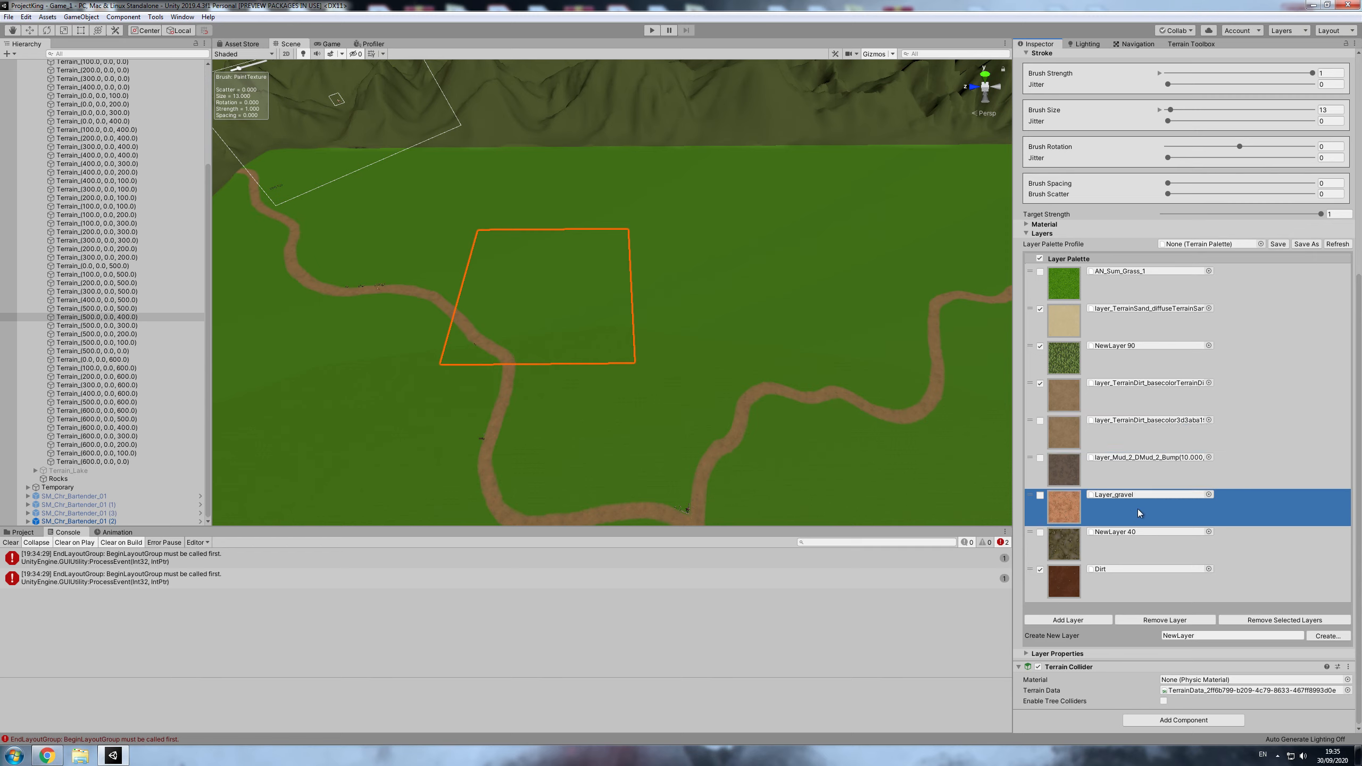
click(1119, 551)
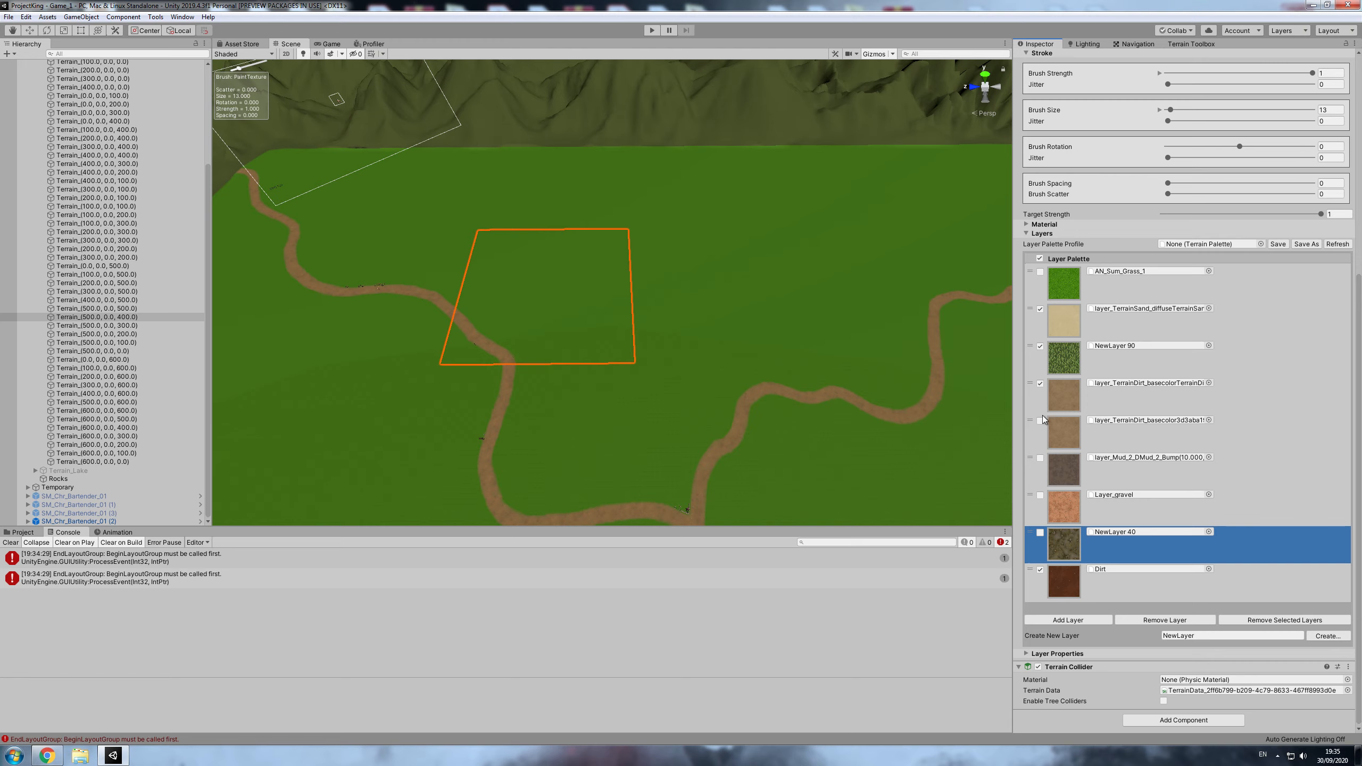
click(1076, 318)
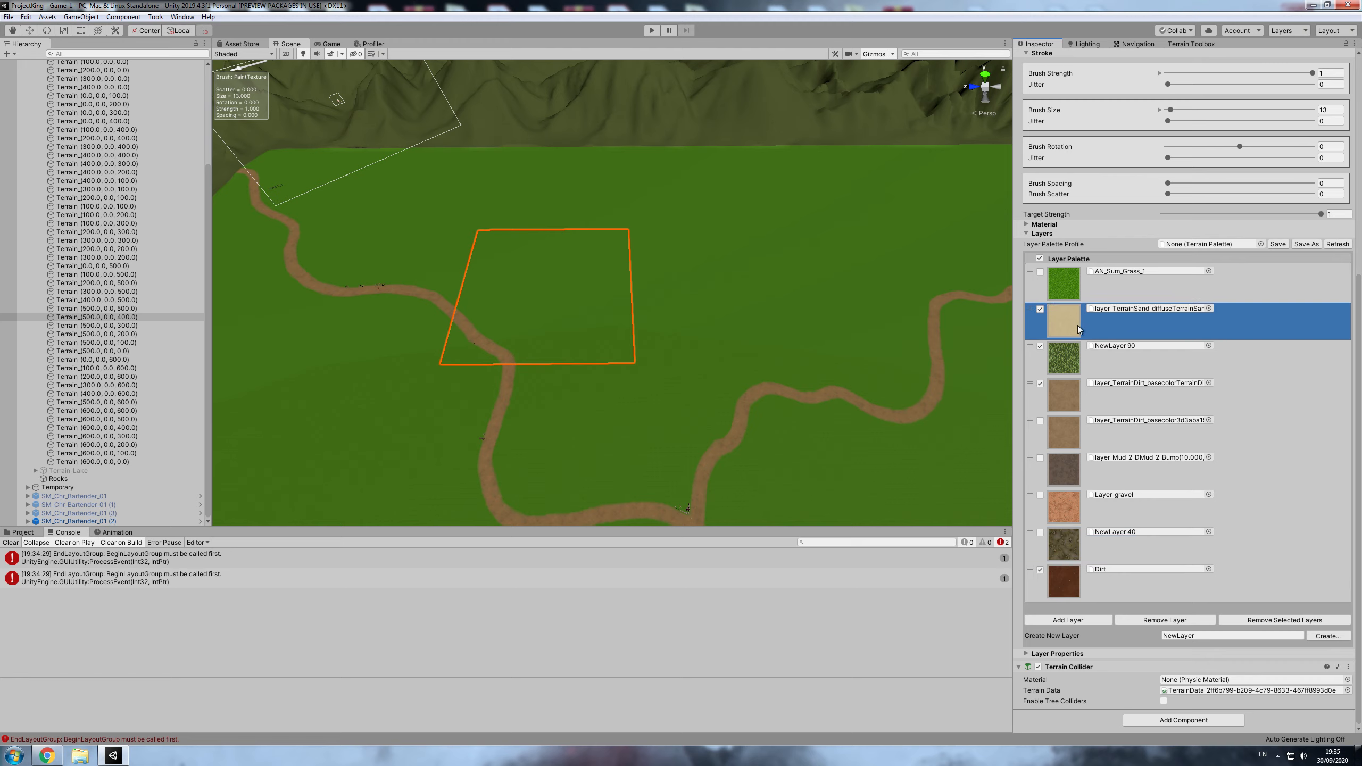
click(1072, 357)
click(1071, 335)
click(1067, 358)
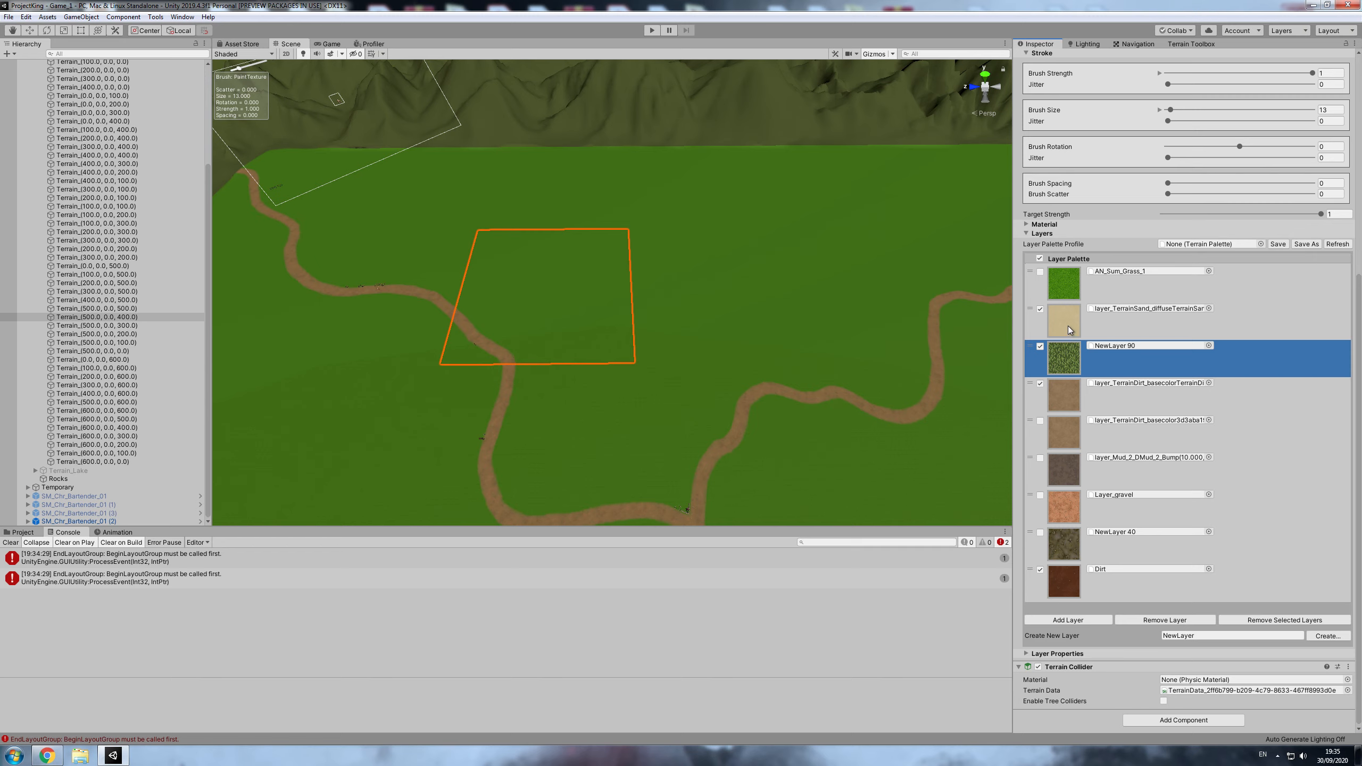
click(1073, 363)
click(1074, 403)
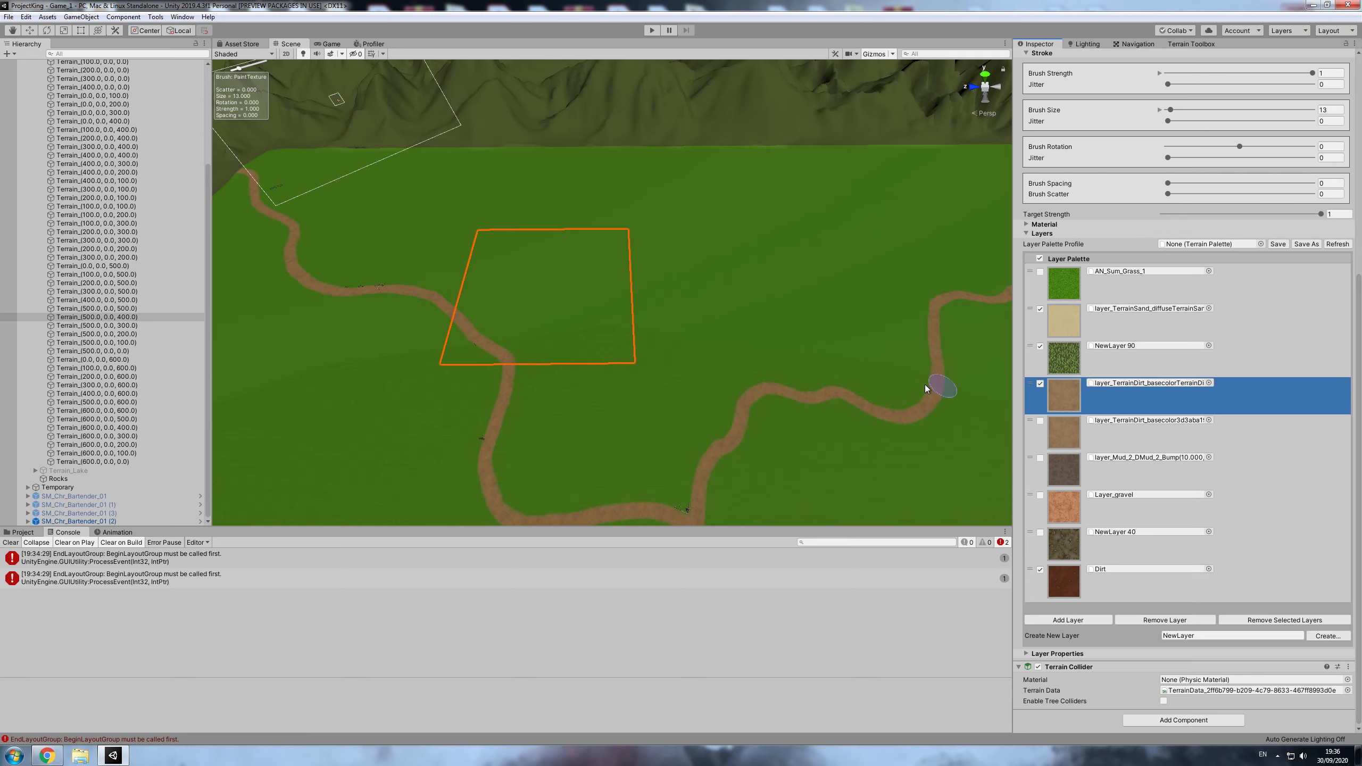
- Inspect the dirt roads crossing the terrain tiles from the mountain edge to the settlements
scroll(960, 417, down, 8)
middle_drag(718, 427, 620, 402)
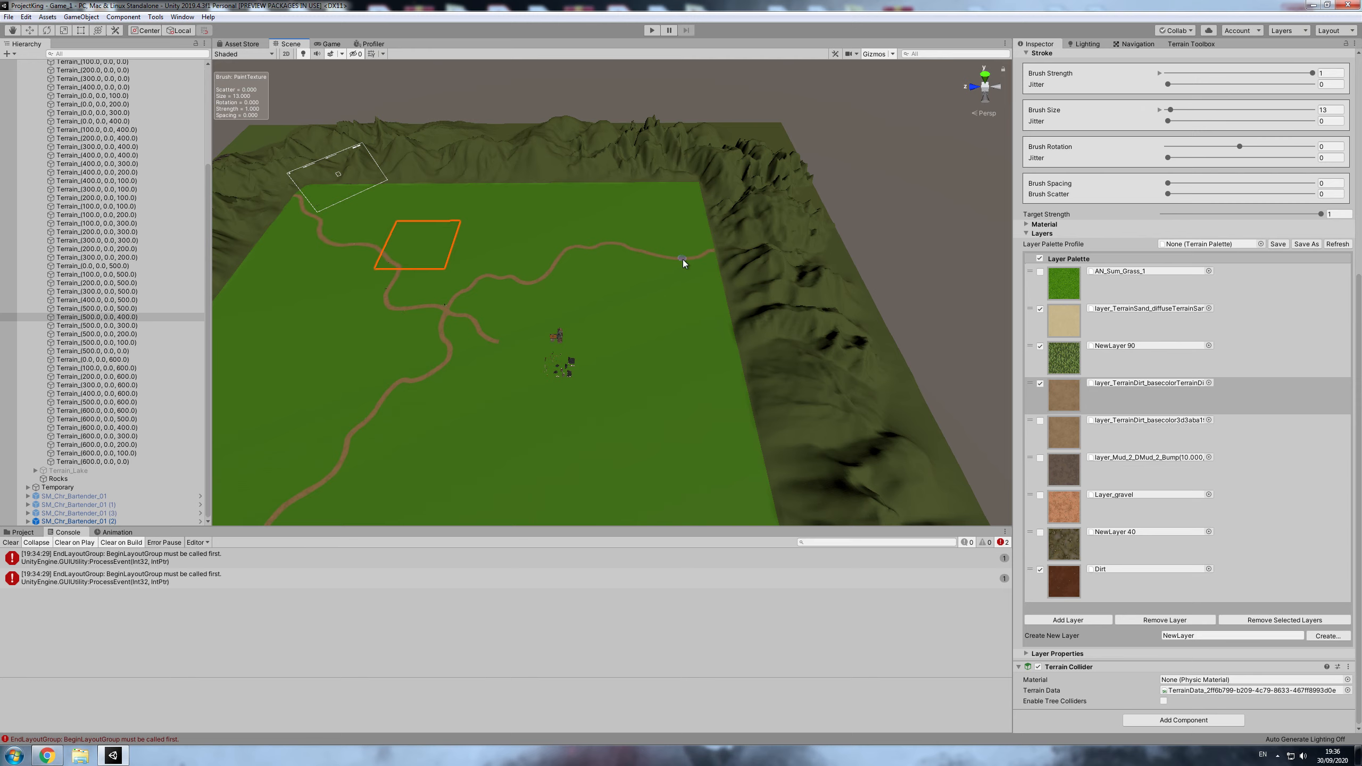
scroll(724, 258, up, 5)
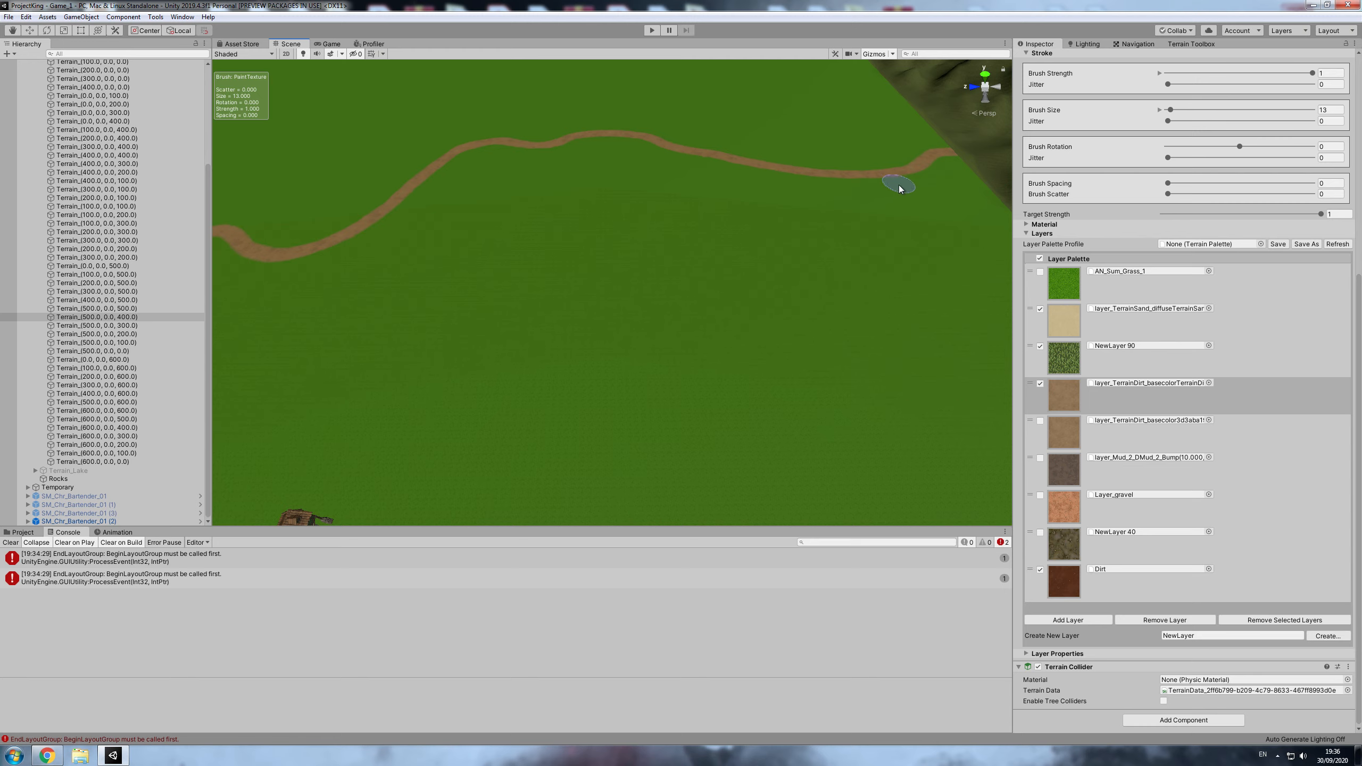
scroll(469, 332, down, 8)
middle_drag(440, 310, 523, 292)
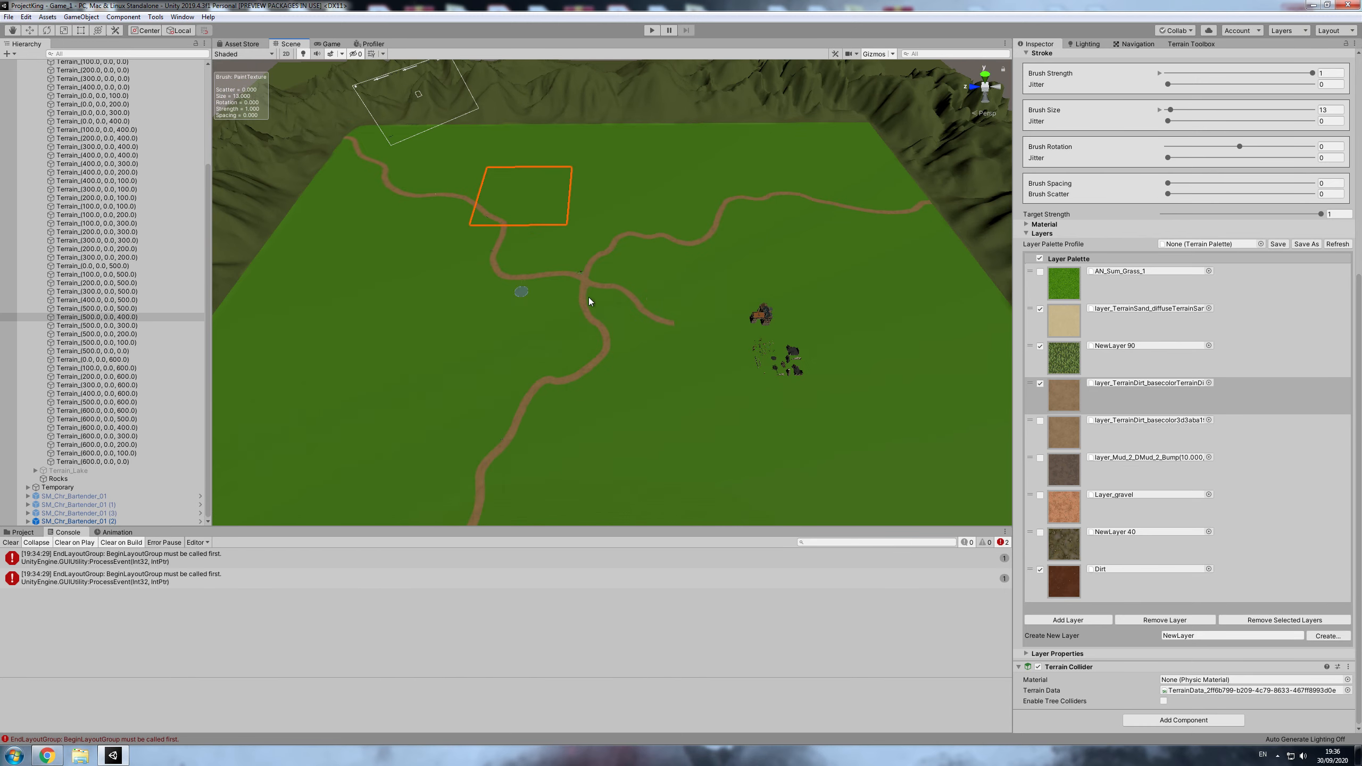
middle_drag(550, 381, 570, 331)
- Create a new C# script in the Assets/Scripts/Environment folder
click(21, 533)
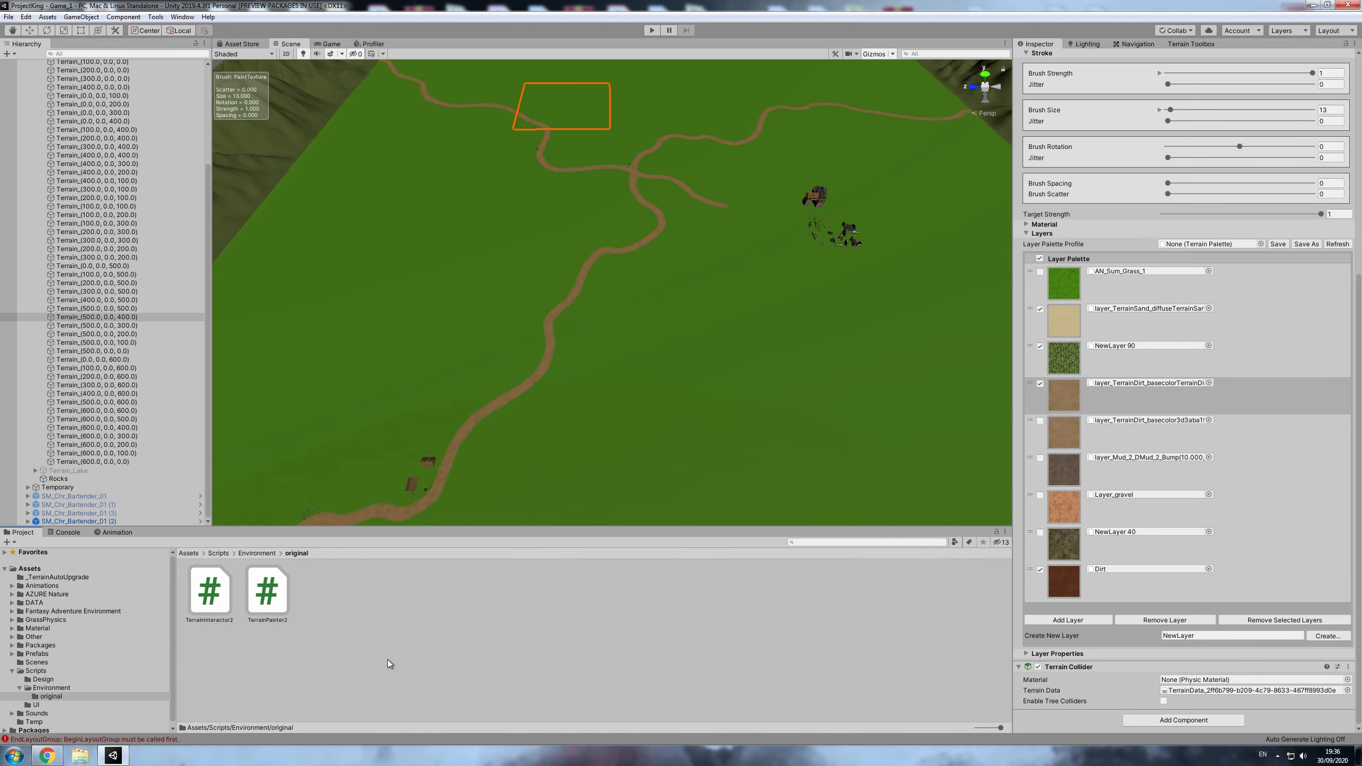
click(778, 652)
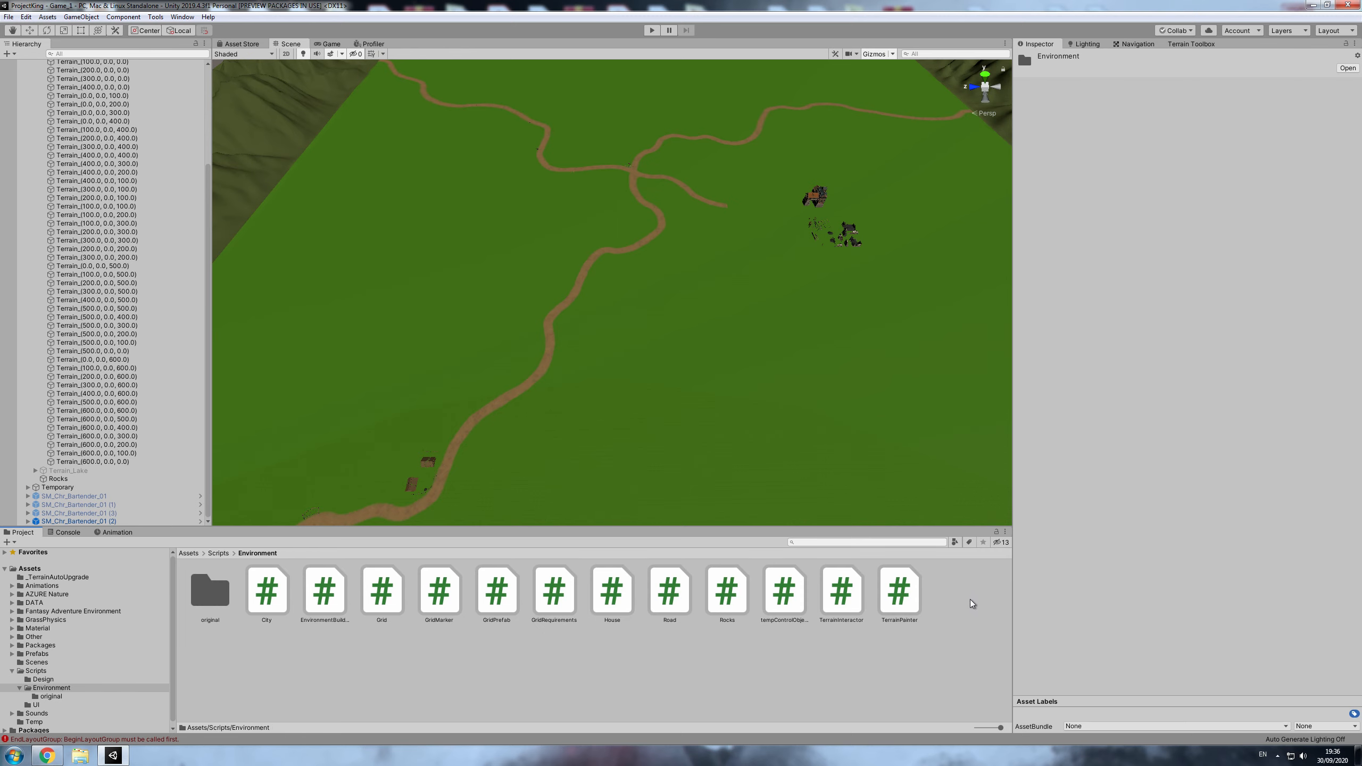
right_click(969, 602)
mouse_move(1049, 331)
click(1154, 286)
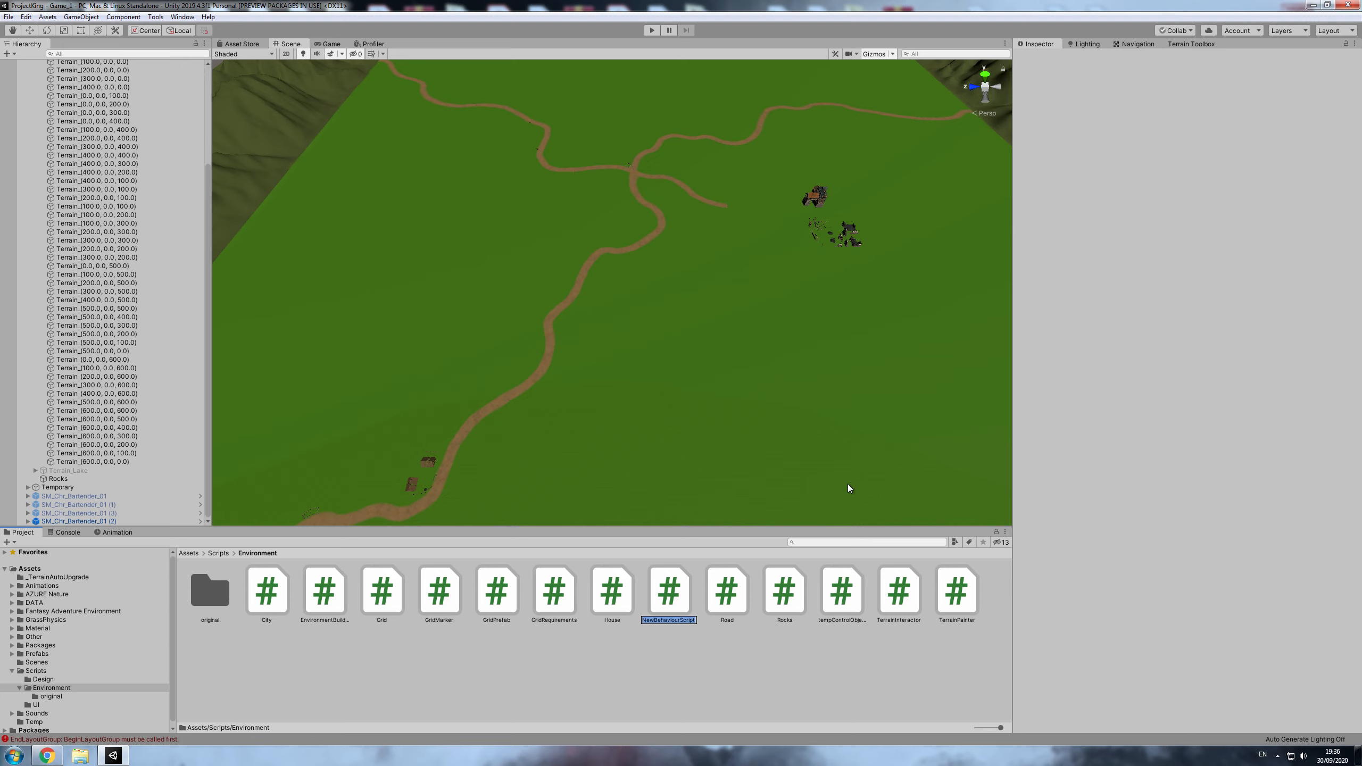
- Name the new script TerrainLayerReorganizer
text(T)
text(errainLay)
text(yer)
text(Reor)
text(a)
text(niz)
text(ganiz)
text(er)
key(Return)
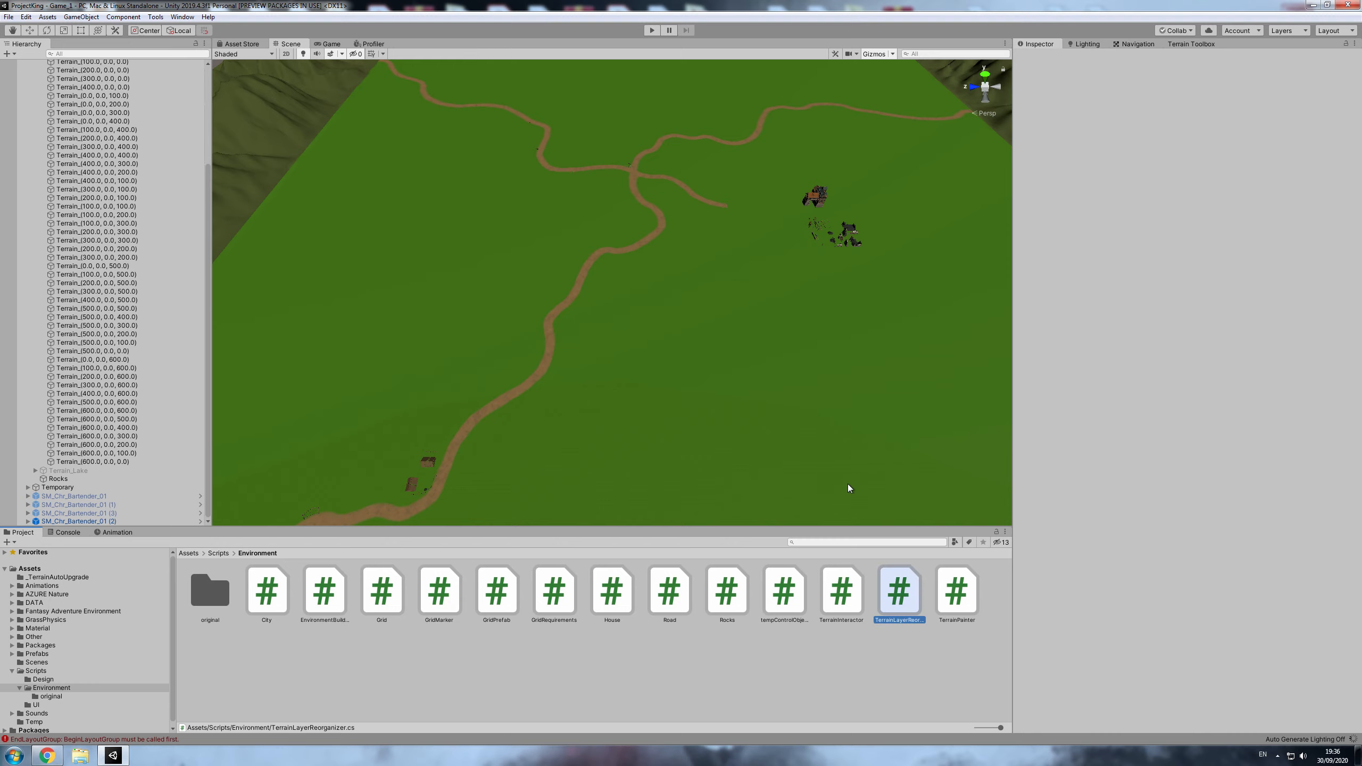
- Find and launch Paint from the operating system
click(14, 756)
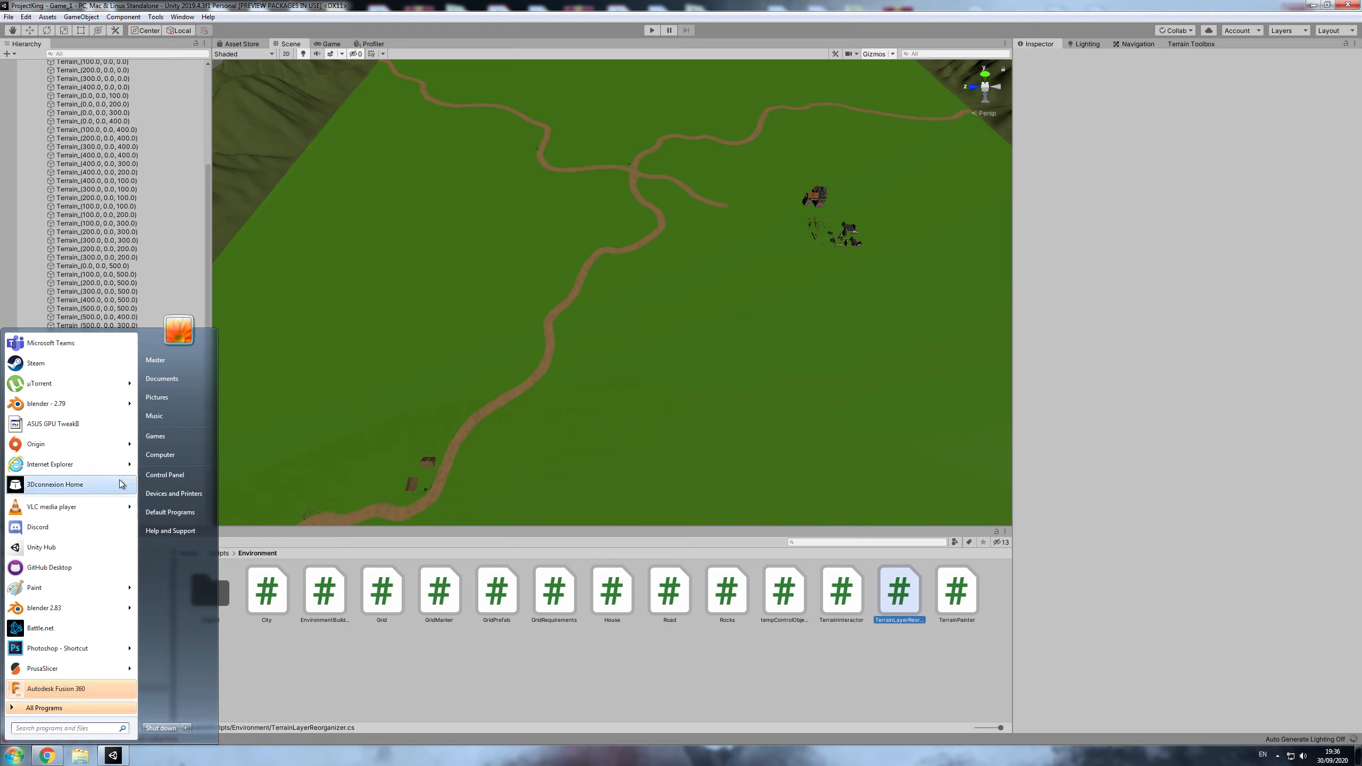
text(paint)
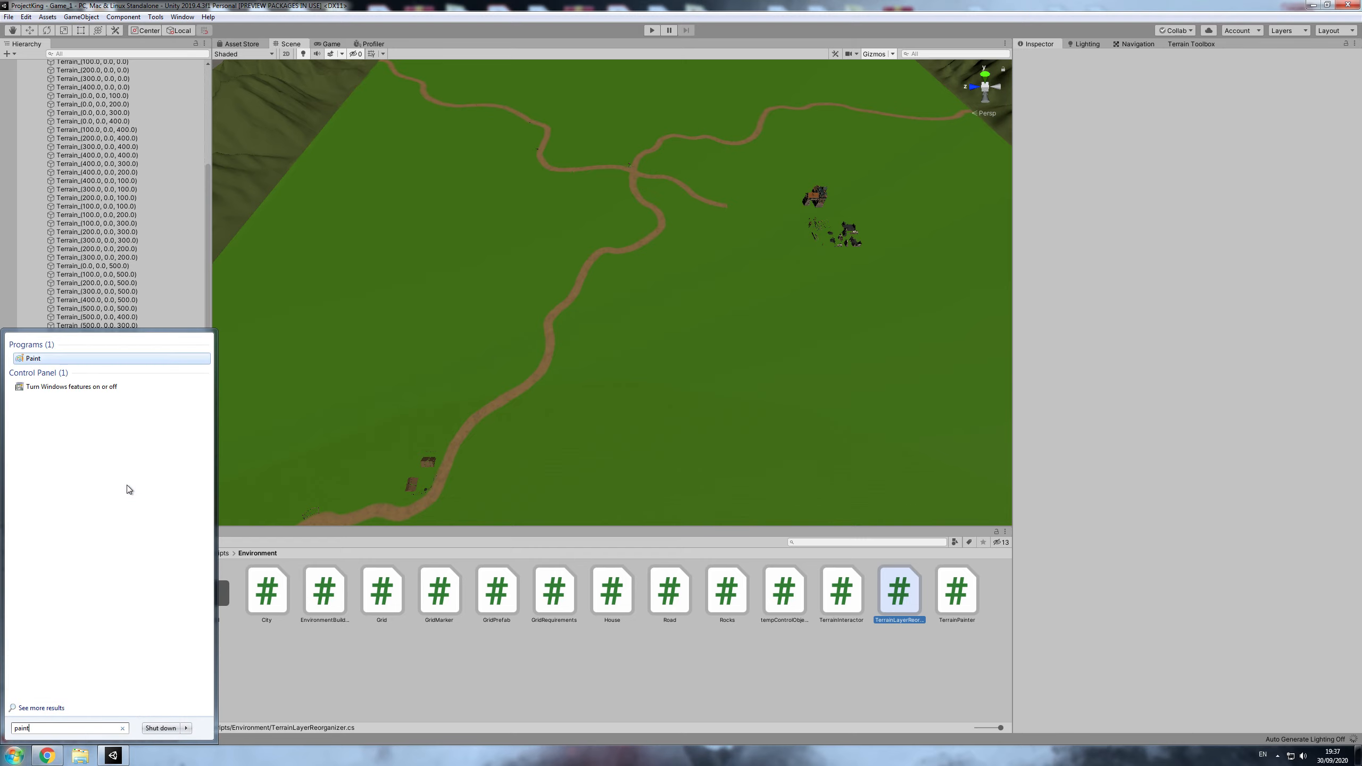
key(Return)
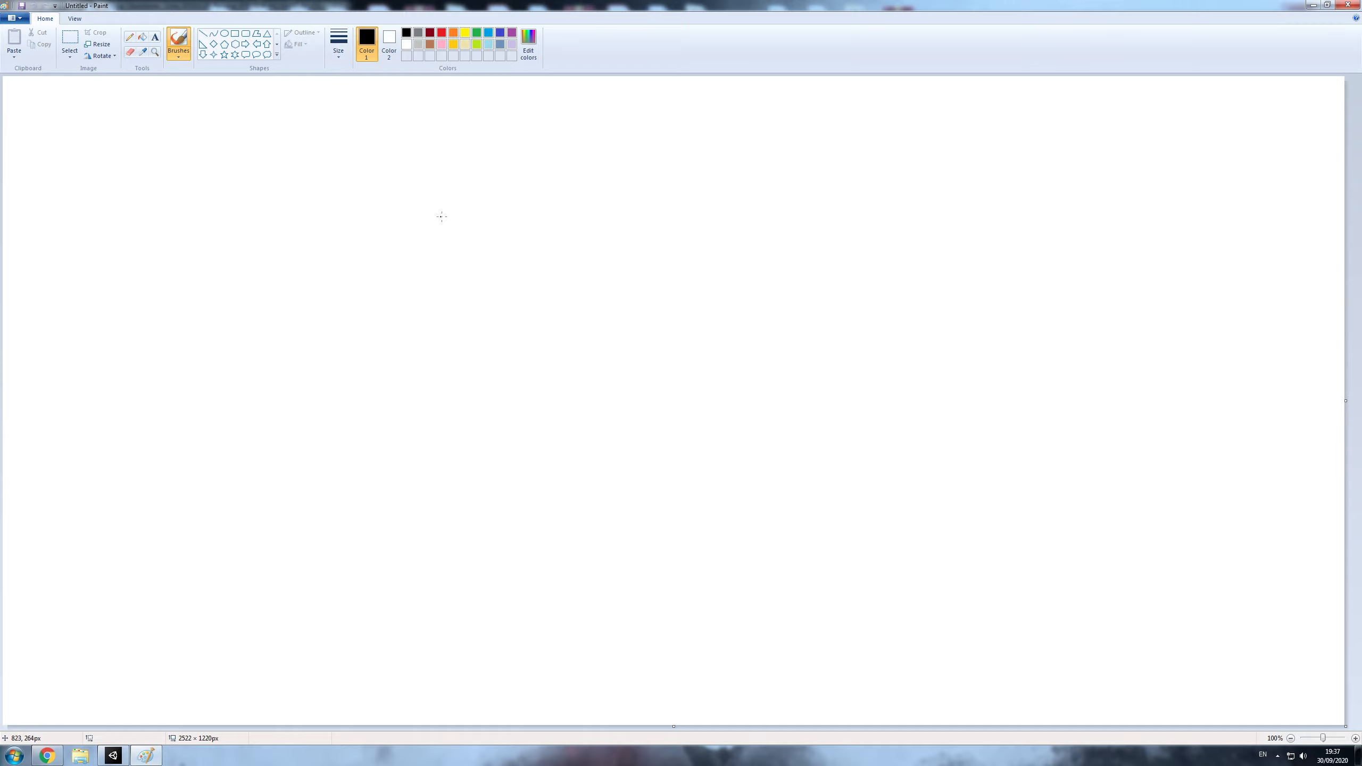
- Draw a large green rectangle outline of about 1123 × 945 px in the middle of the canvas
click(235, 36)
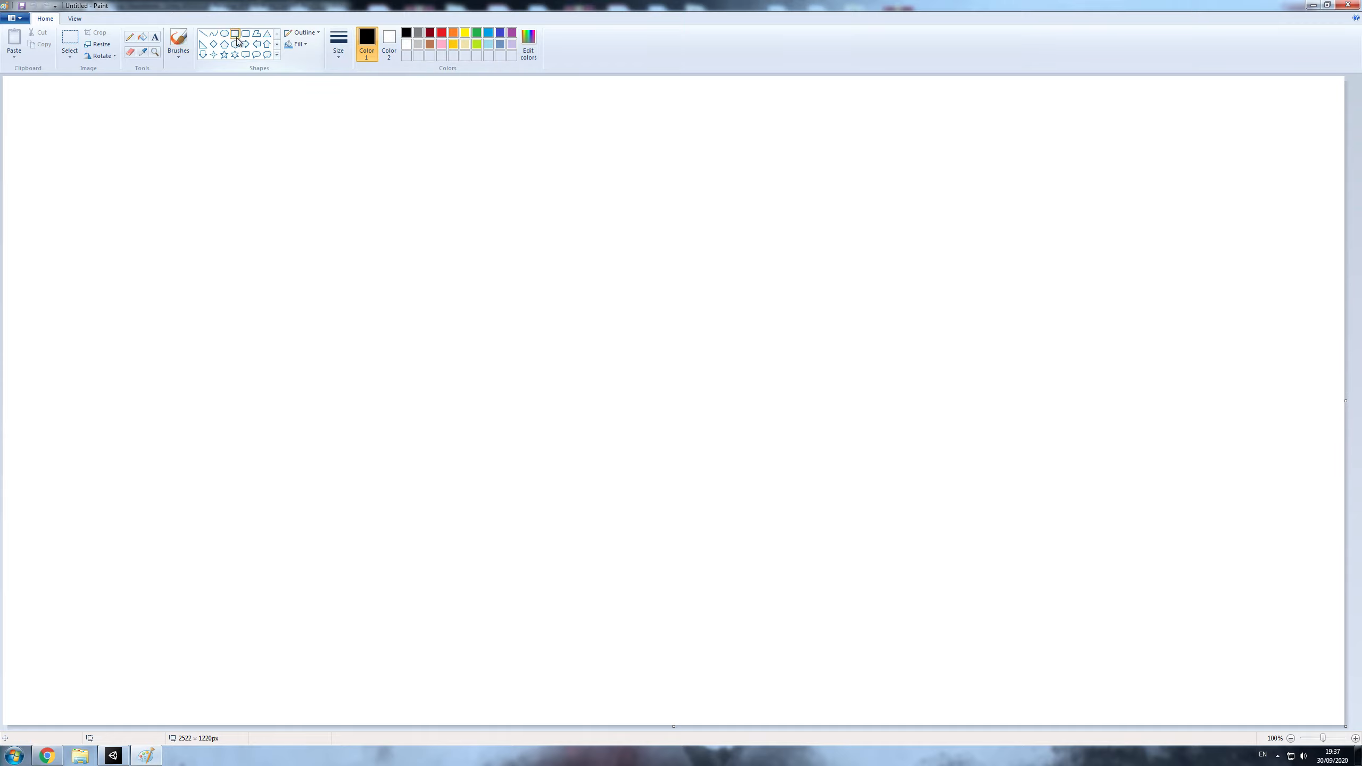
click(477, 33)
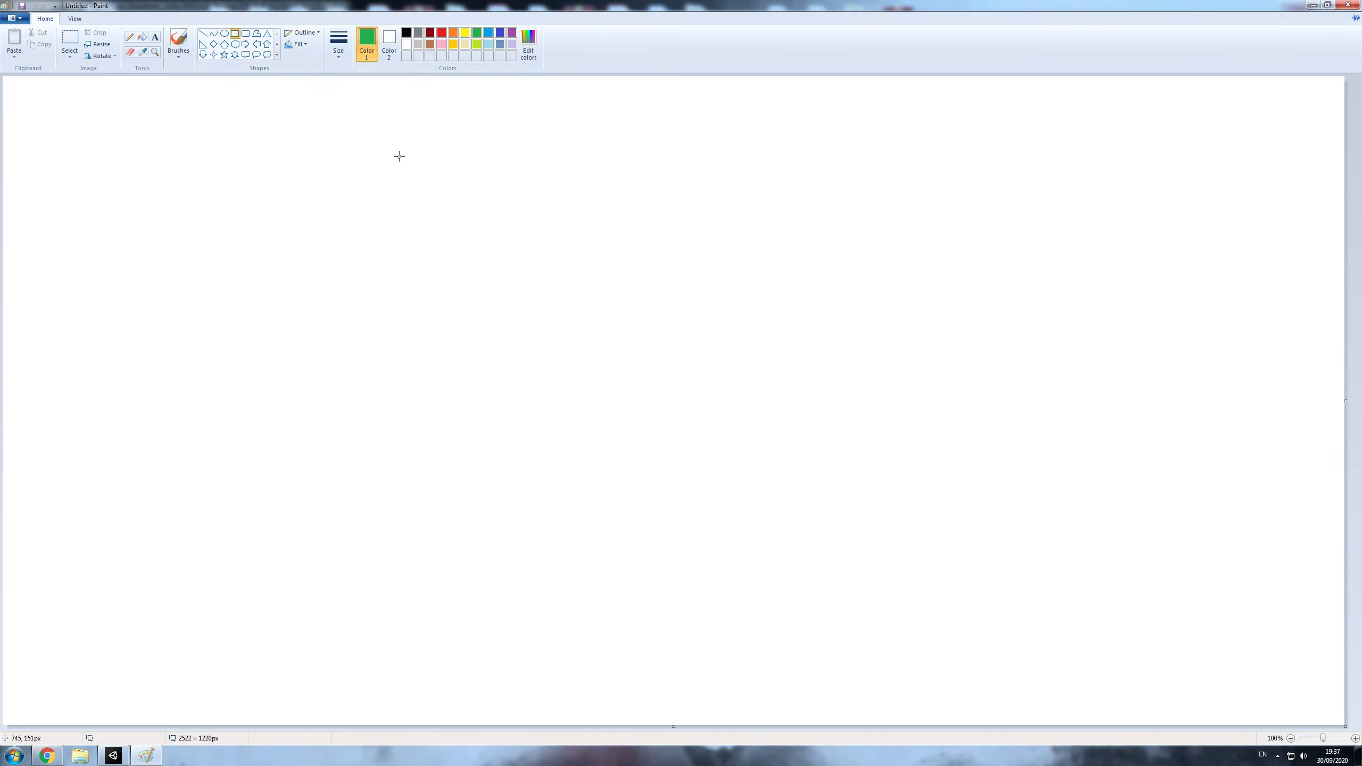
drag(399, 157, 996, 660)
click(441, 33)
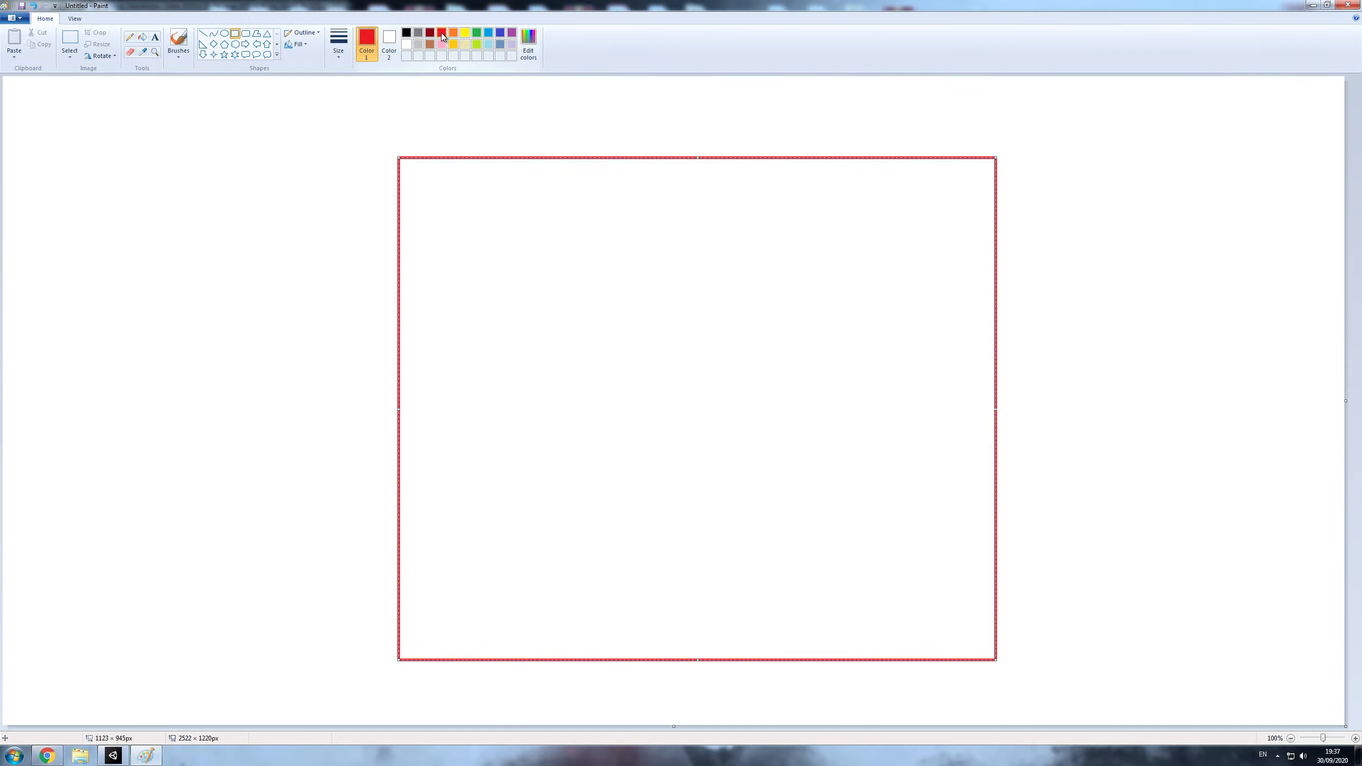
click(477, 33)
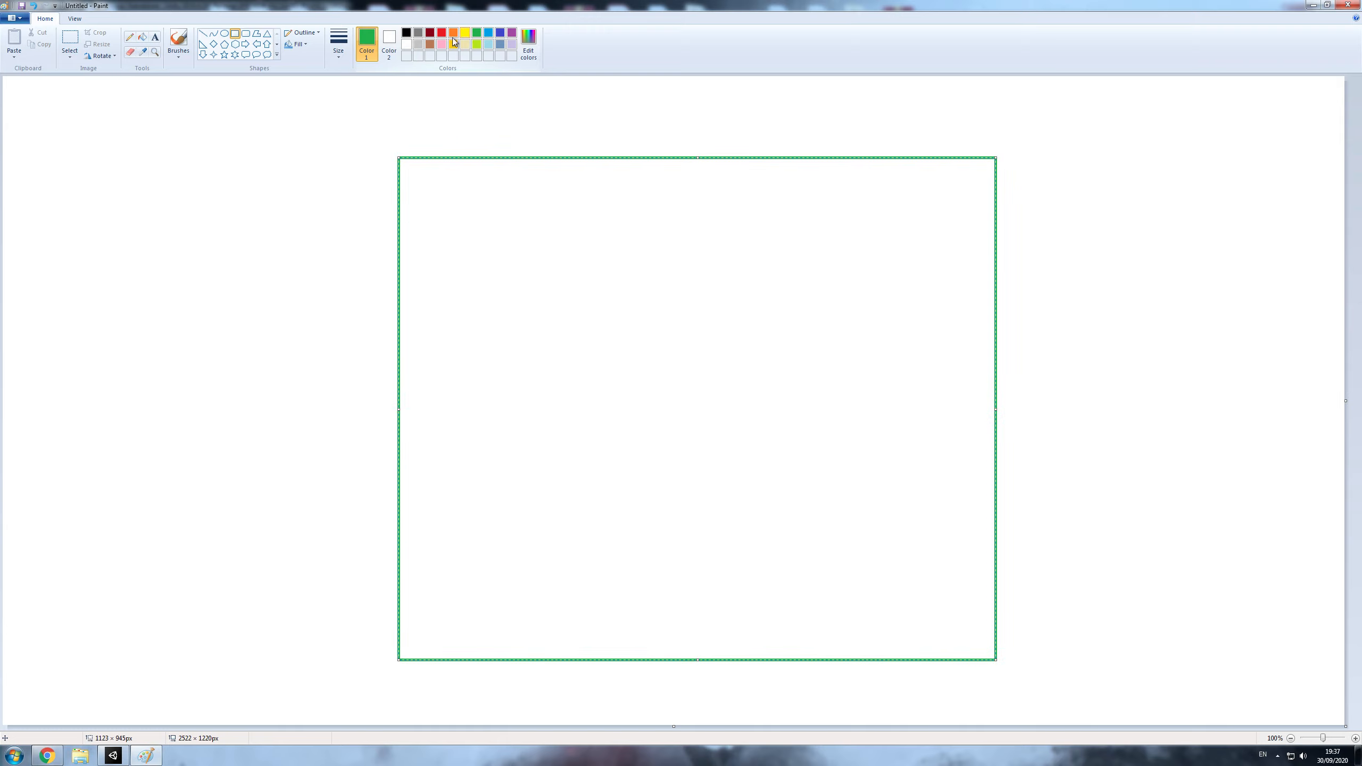
click(294, 33)
- Sketch three small stacked black boxes with the pencil inside the green rectangle's lower-left corner
click(129, 37)
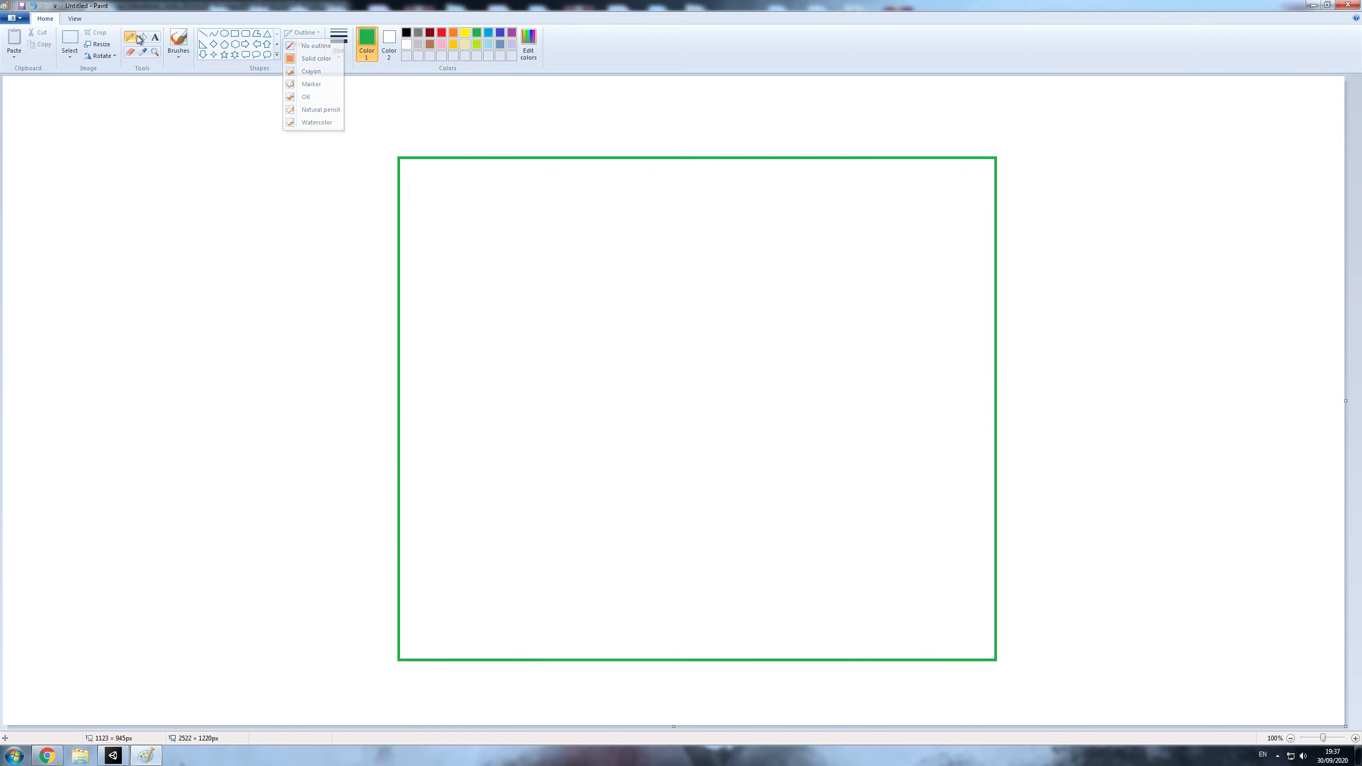
click(407, 33)
mouse_move(396, 619)
mouse_down()
mouse_move(429, 621)
mouse_move(449, 648)
mouse_up()
mouse_move(401, 590)
mouse_down()
mouse_move(453, 598)
mouse_move(452, 624)
mouse_up()
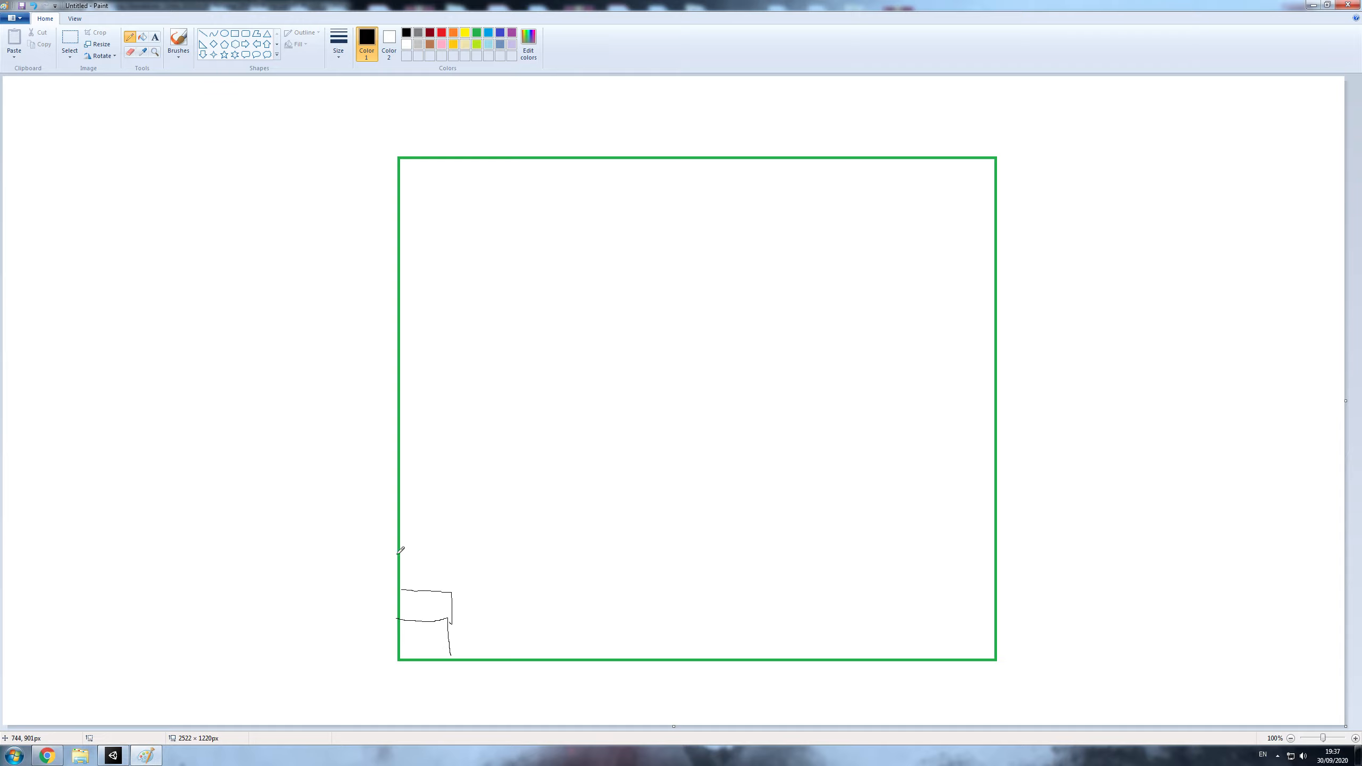
mouse_move(395, 554)
mouse_down()
mouse_move(450, 582)
mouse_move(449, 612)
mouse_up()
- Sketch a red L and O near the canvas's upper-left corner and cross them out
click(441, 34)
mouse_move(48, 115)
mouse_down()
mouse_move(69, 162)
mouse_move(94, 137)
mouse_up()
drag(17, 112, 131, 167)
drag(31, 167, 151, 113)
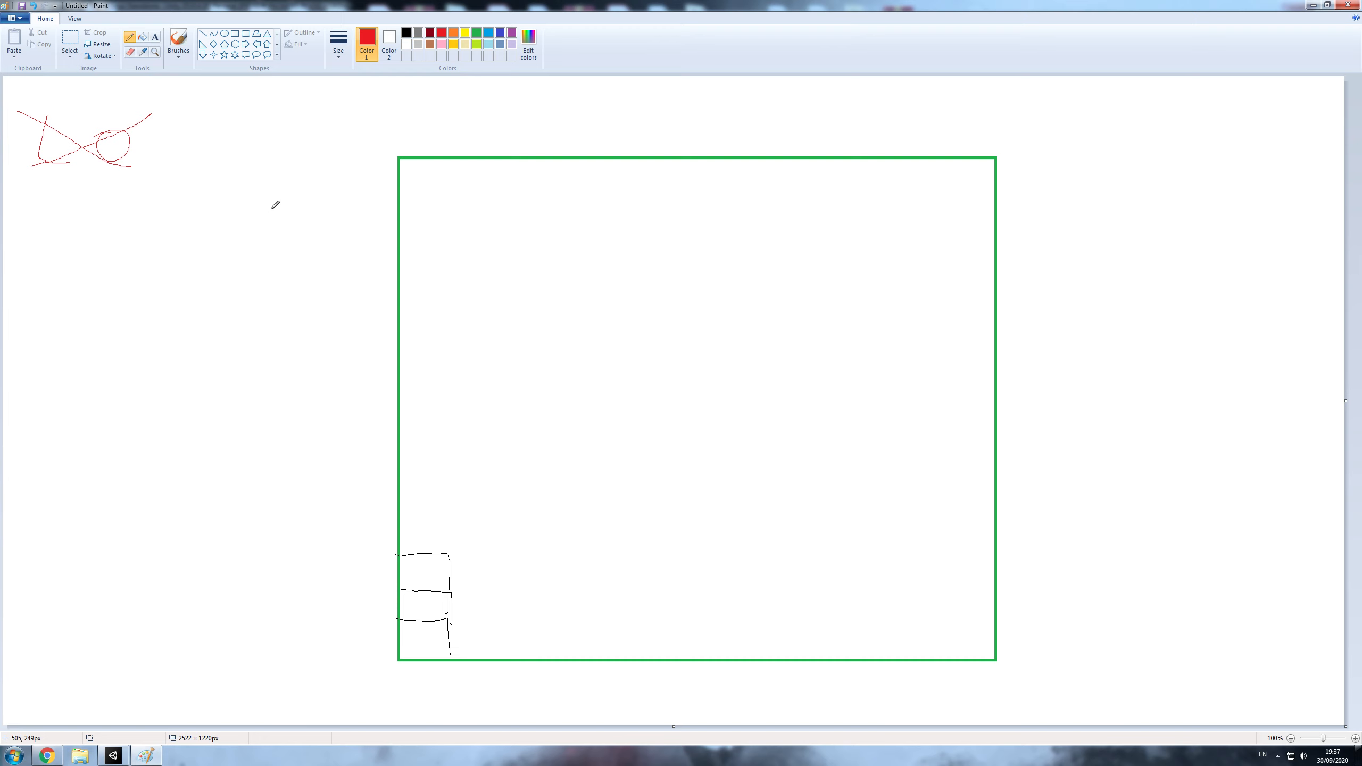
- Switch back to Unity and examine the terrain's outer edge, corner and surrounding mountains
click(113, 755)
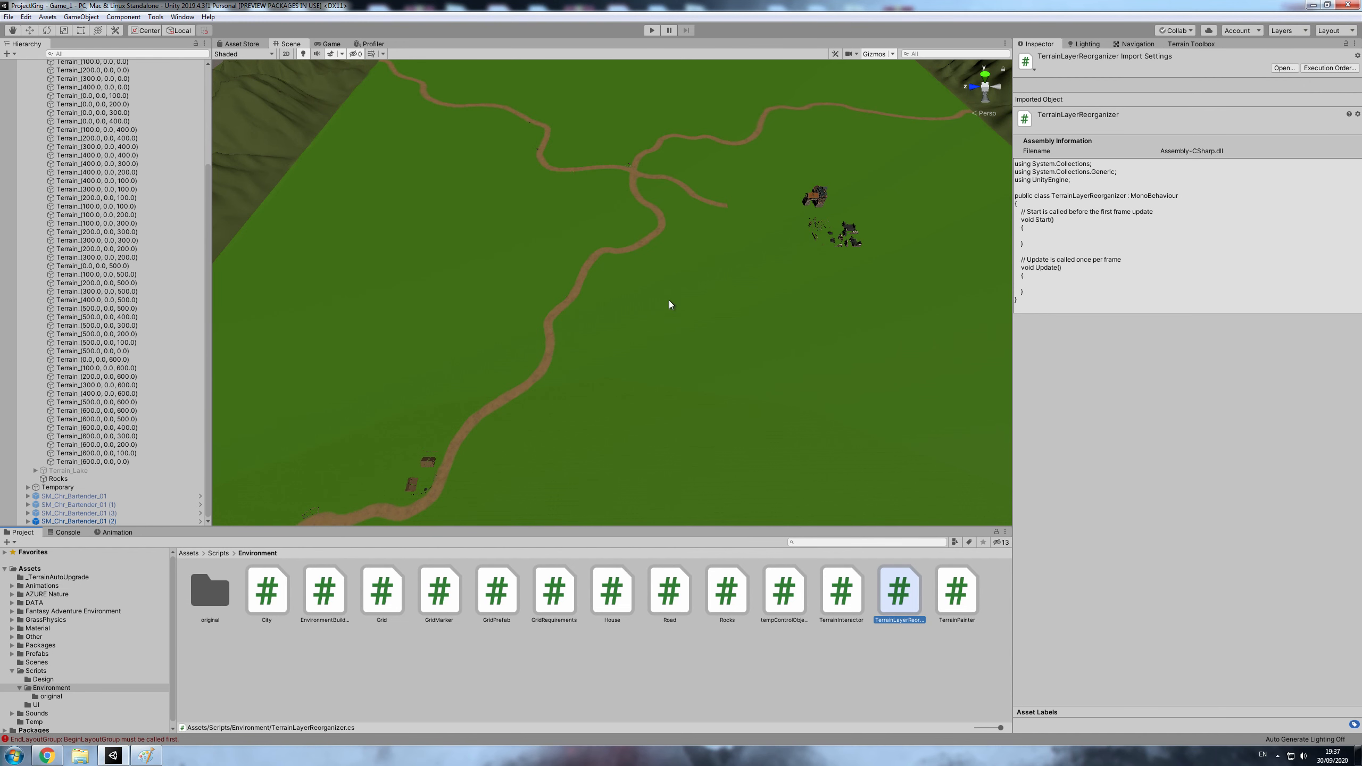
middle_drag(289, 303, 439, 338)
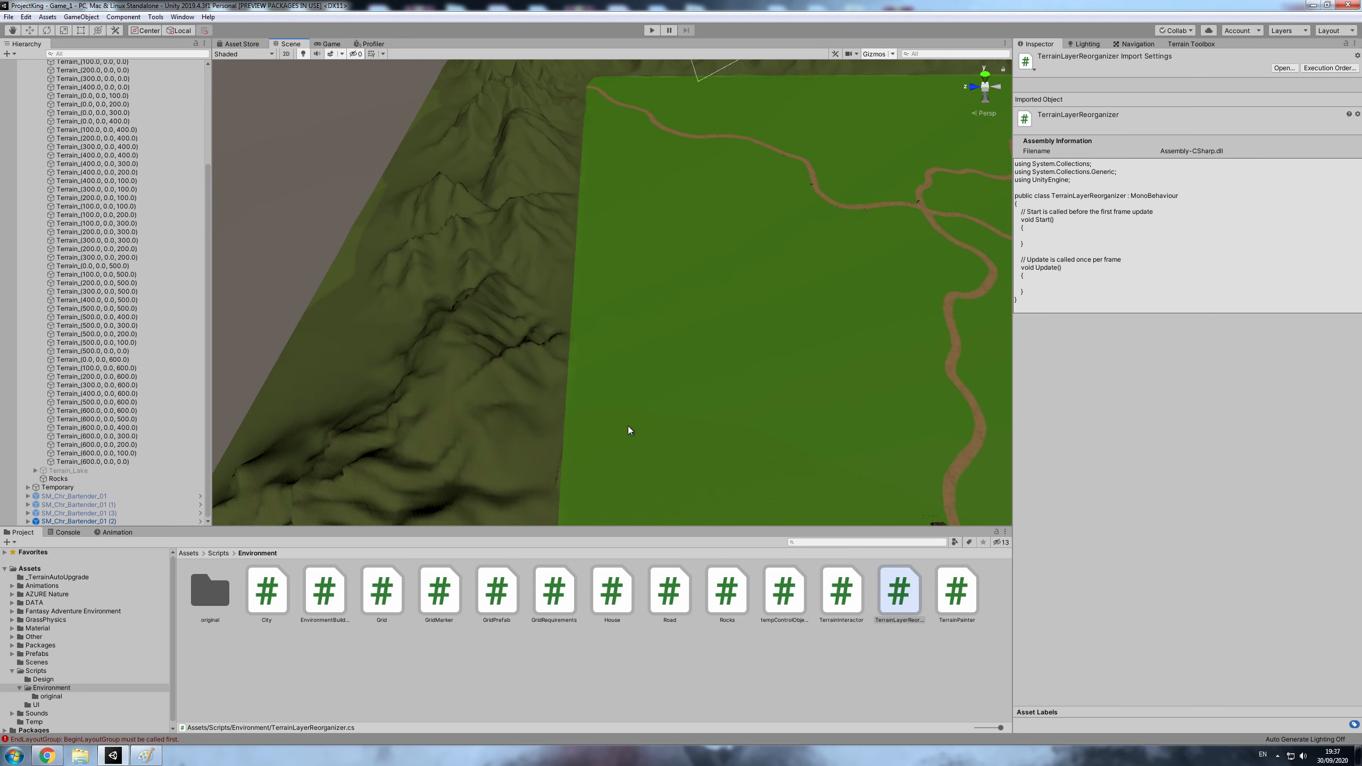
scroll(627, 427, up, 5)
middle_drag(322, 284, 438, 336)
scroll(466, 362, up, 3)
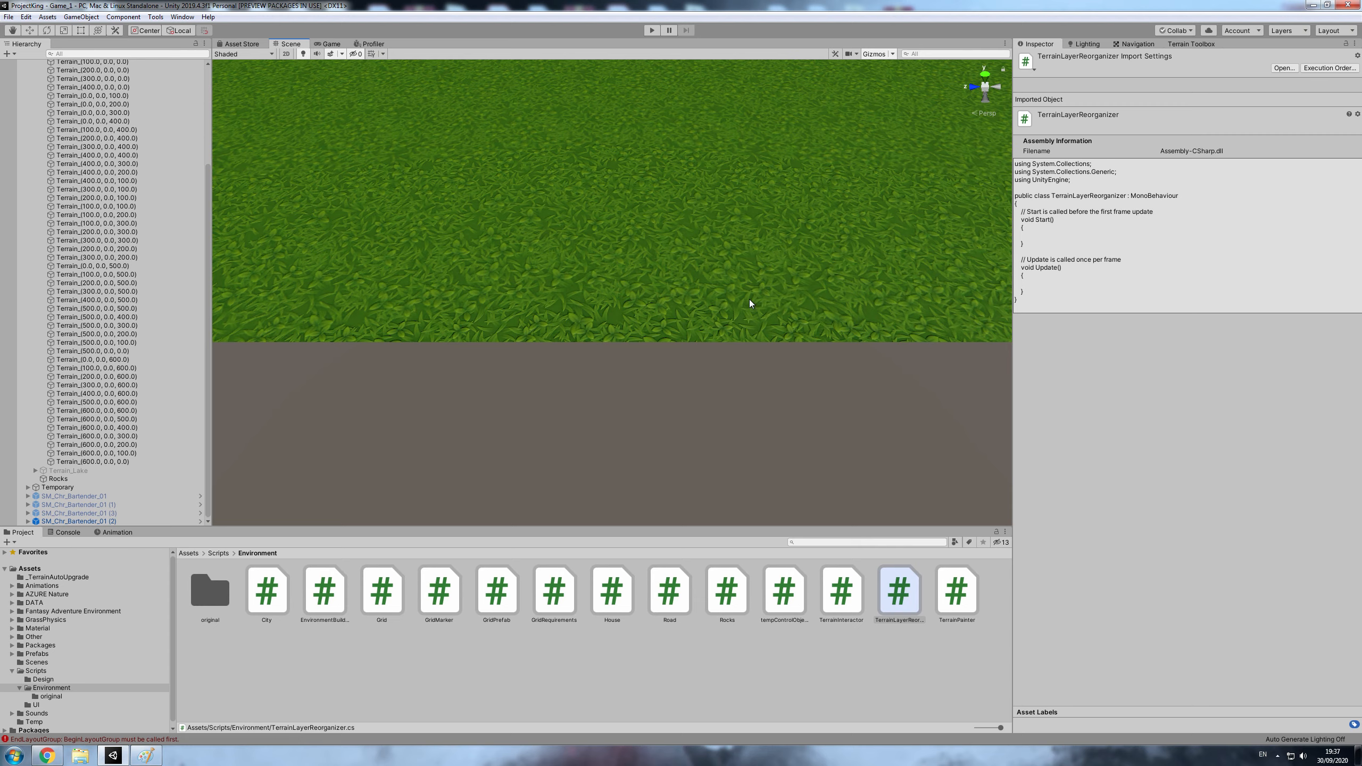
scroll(745, 296, down, 10)
right_drag(745, 292, 576, 191)
middle_drag(576, 190, 588, 421)
scroll(580, 400, up, 3)
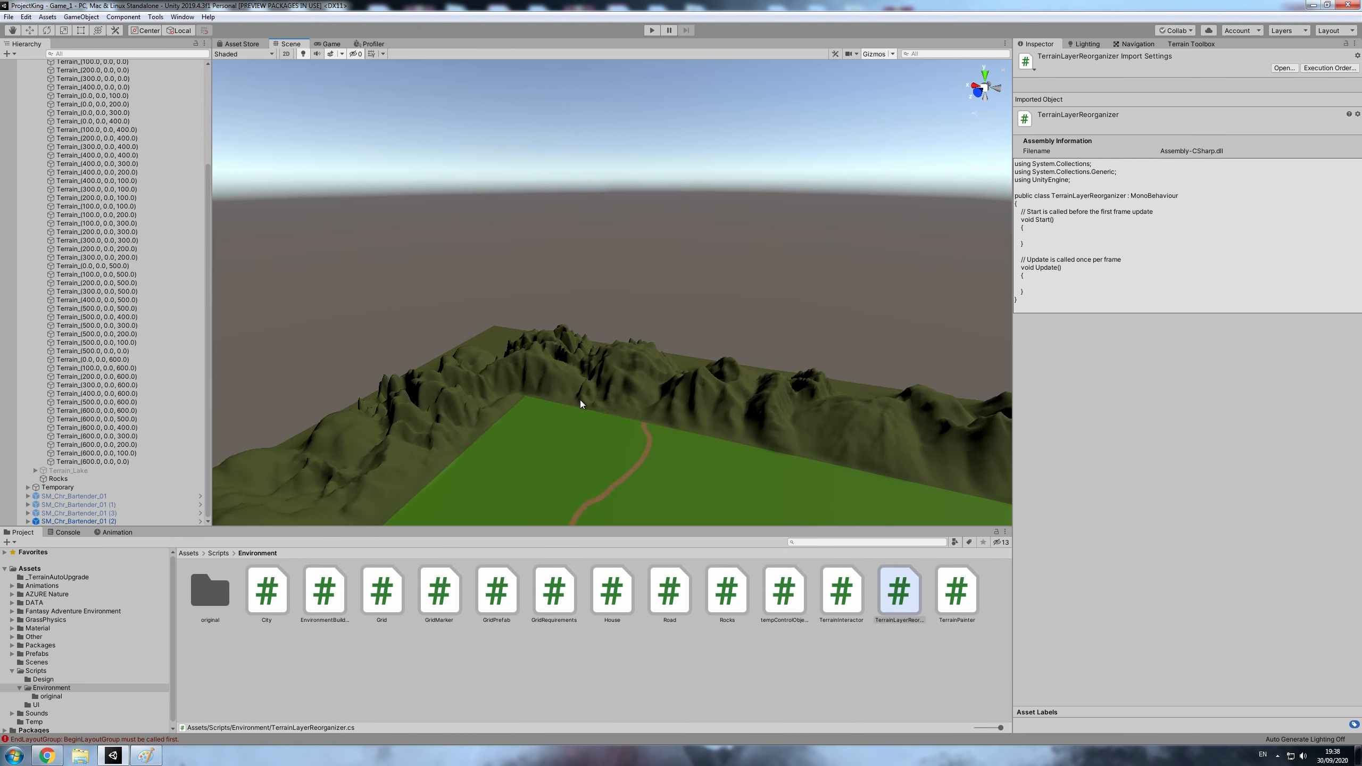
scroll(538, 483, up, 5)
middle_drag(538, 483, 570, 349)
scroll(564, 465, up, 4)
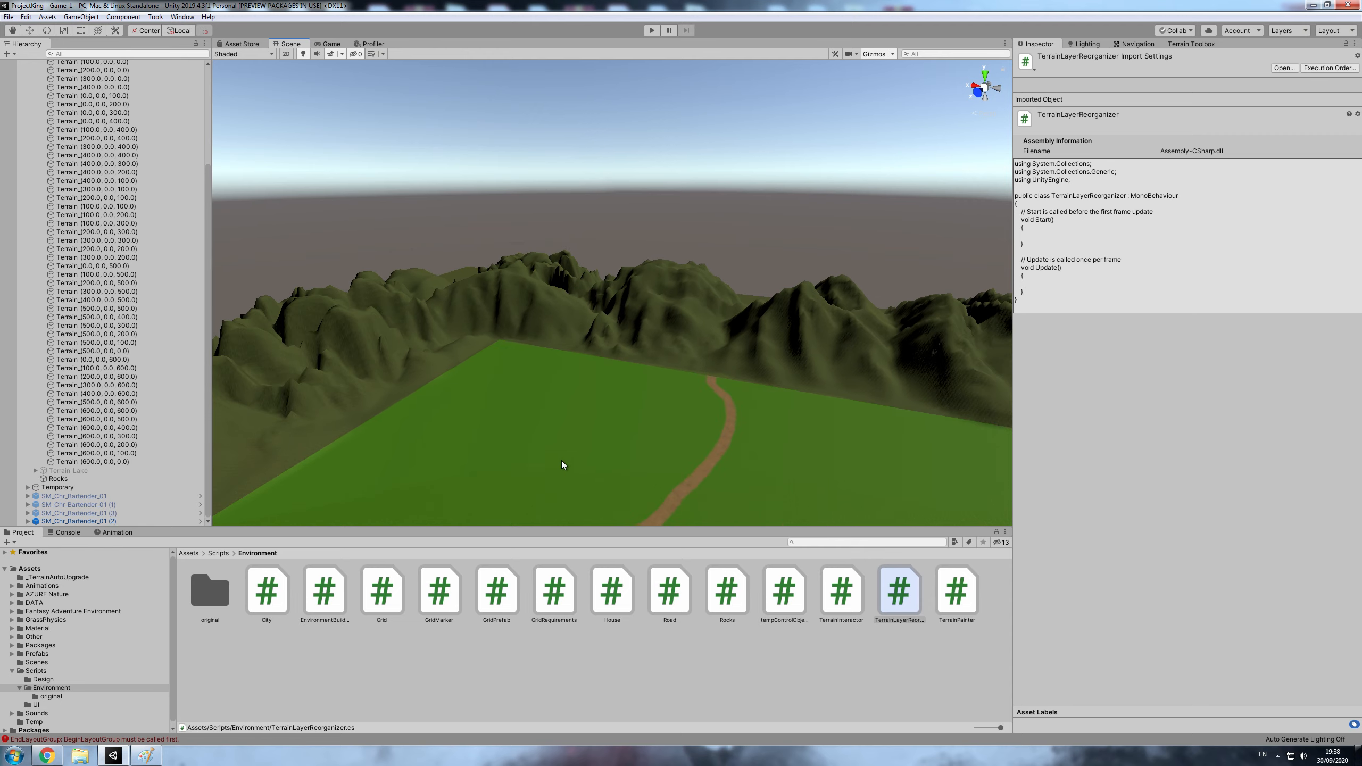
scroll(562, 461, down, 3)
- Select SM_Chr_Bartender_01 (2), frame it in the scene and look at its surroundings on the terrain
click(117, 520)
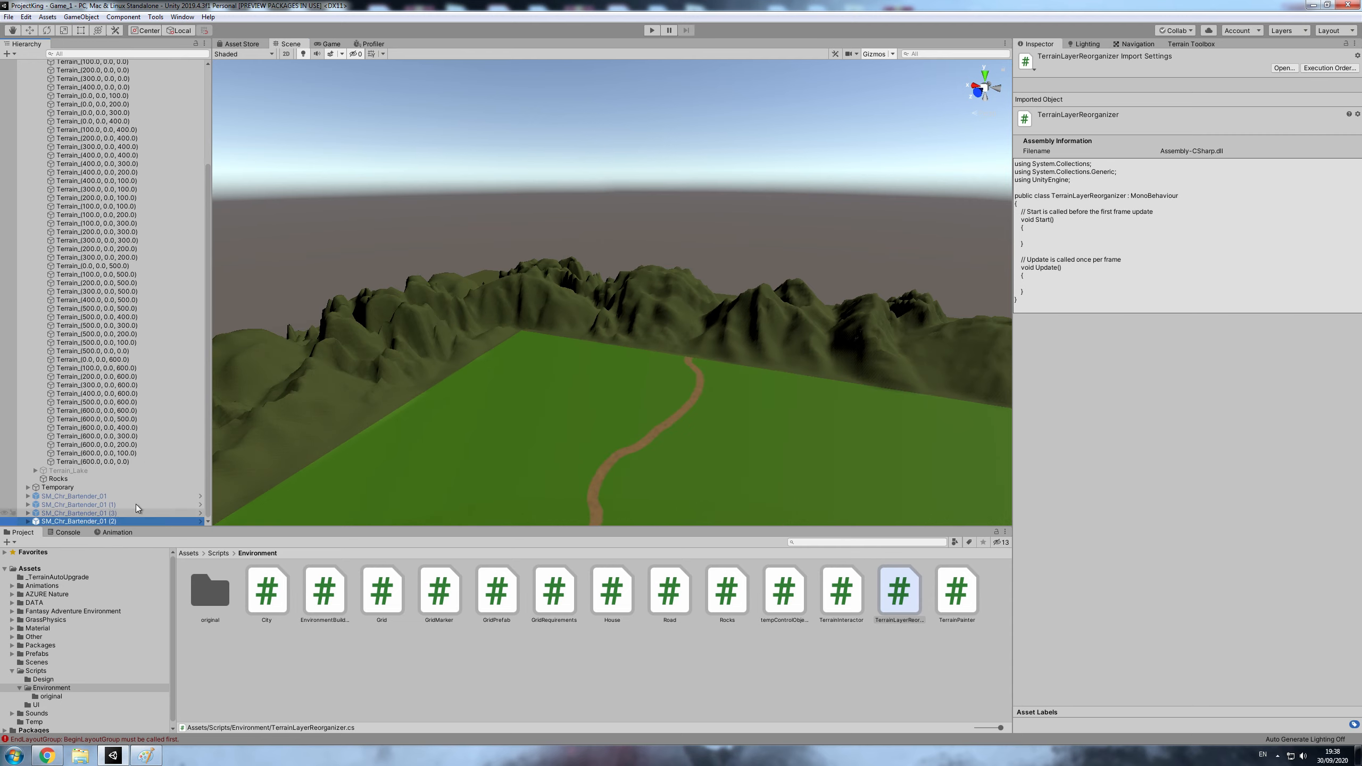
key(f)
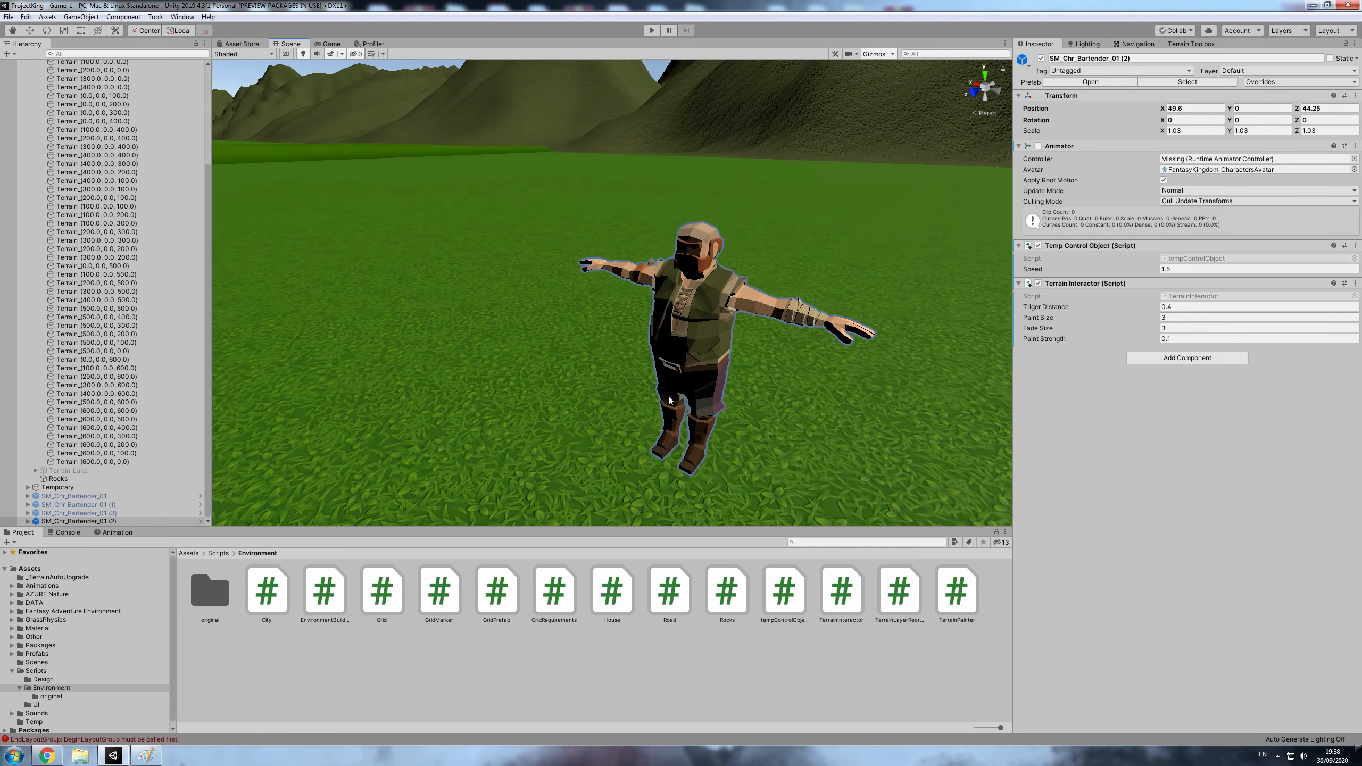
key(s)
right_drag(669, 400, 333, 467)
key(s)
key(s)
- Switch to Paint and draw red arcs along the green rectangle's left edge and a small red square near its centre
click(146, 755)
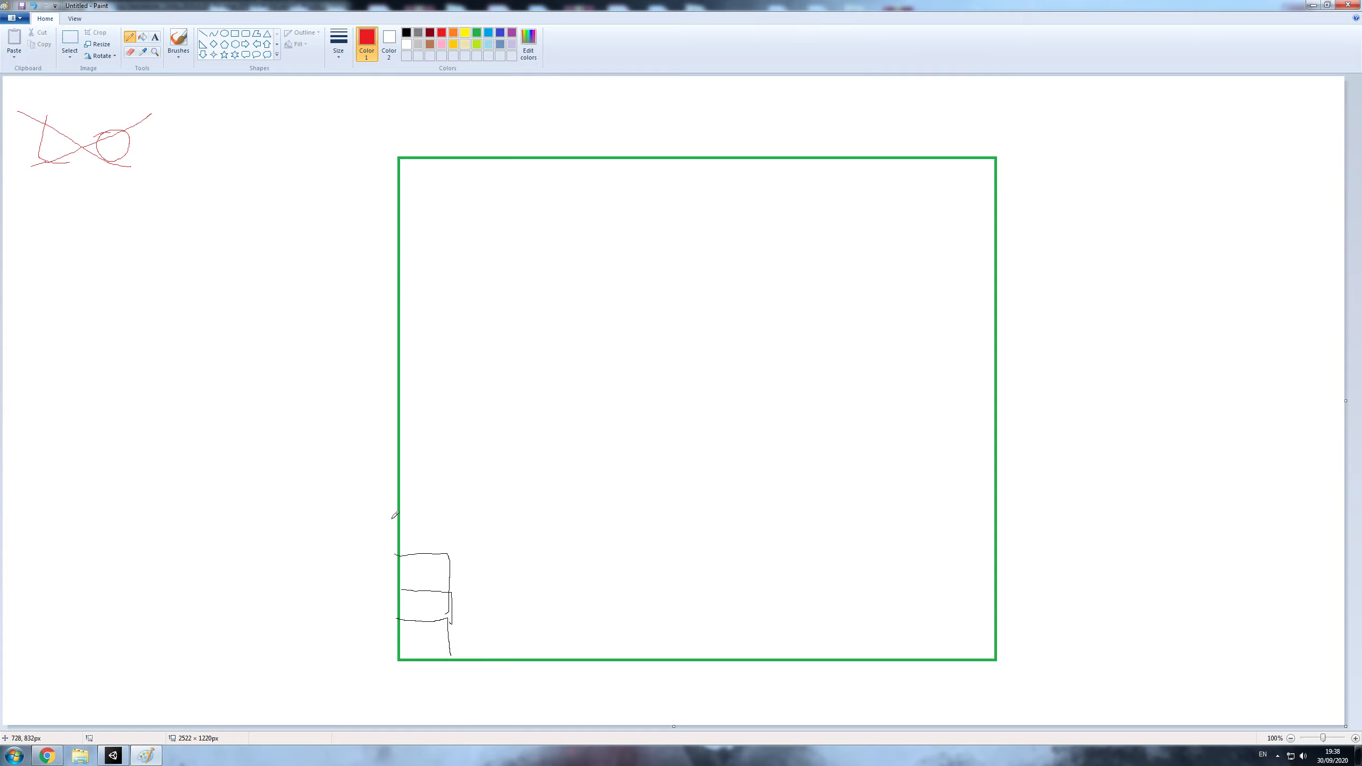
drag(396, 537, 398, 442)
drag(387, 344, 397, 277)
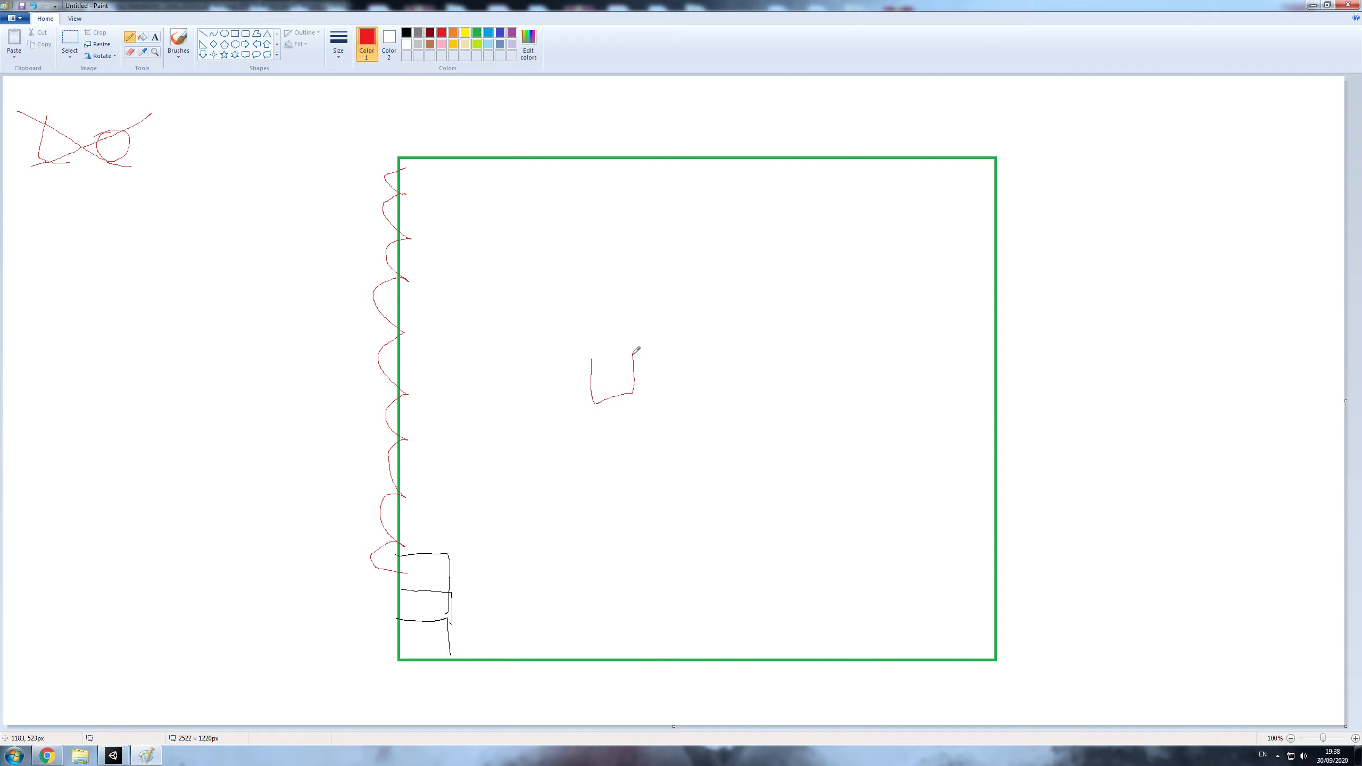
- Set the pencil colour to green
click(476, 34)
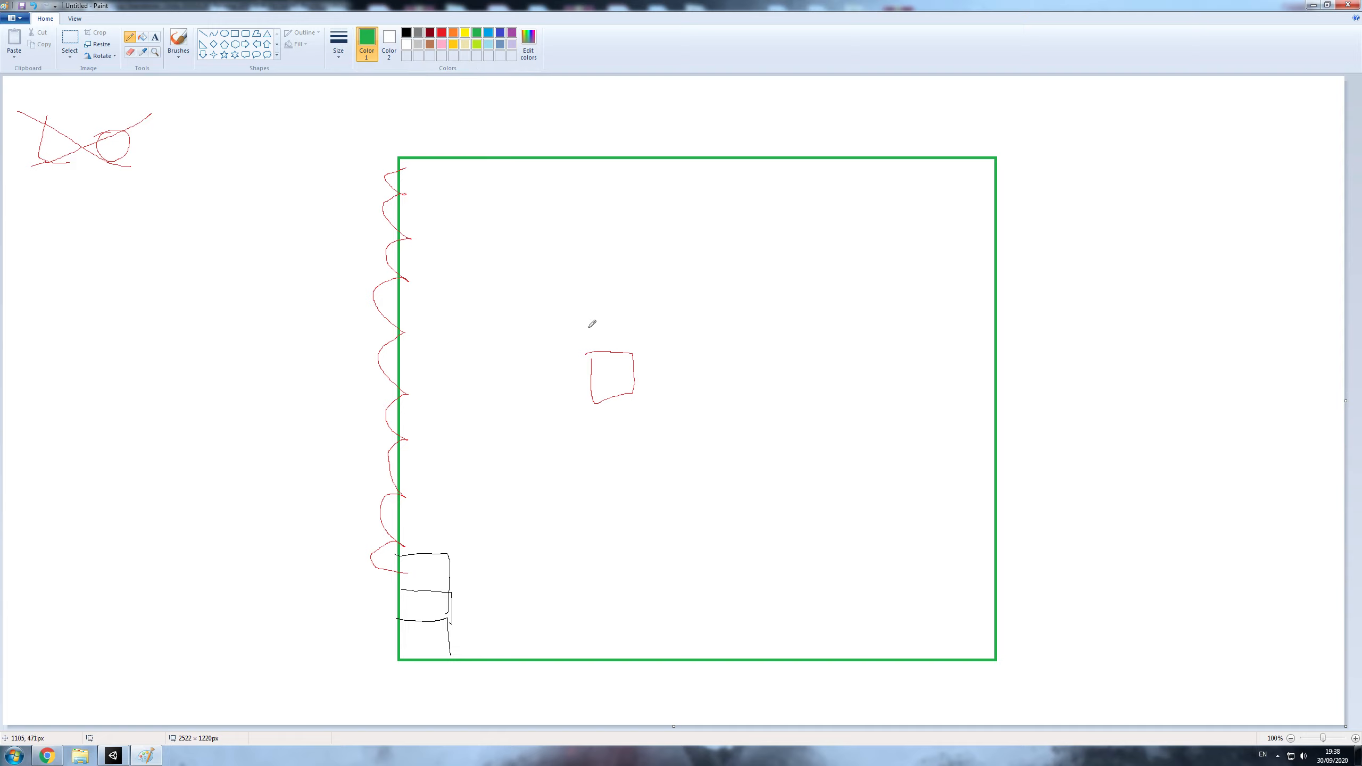
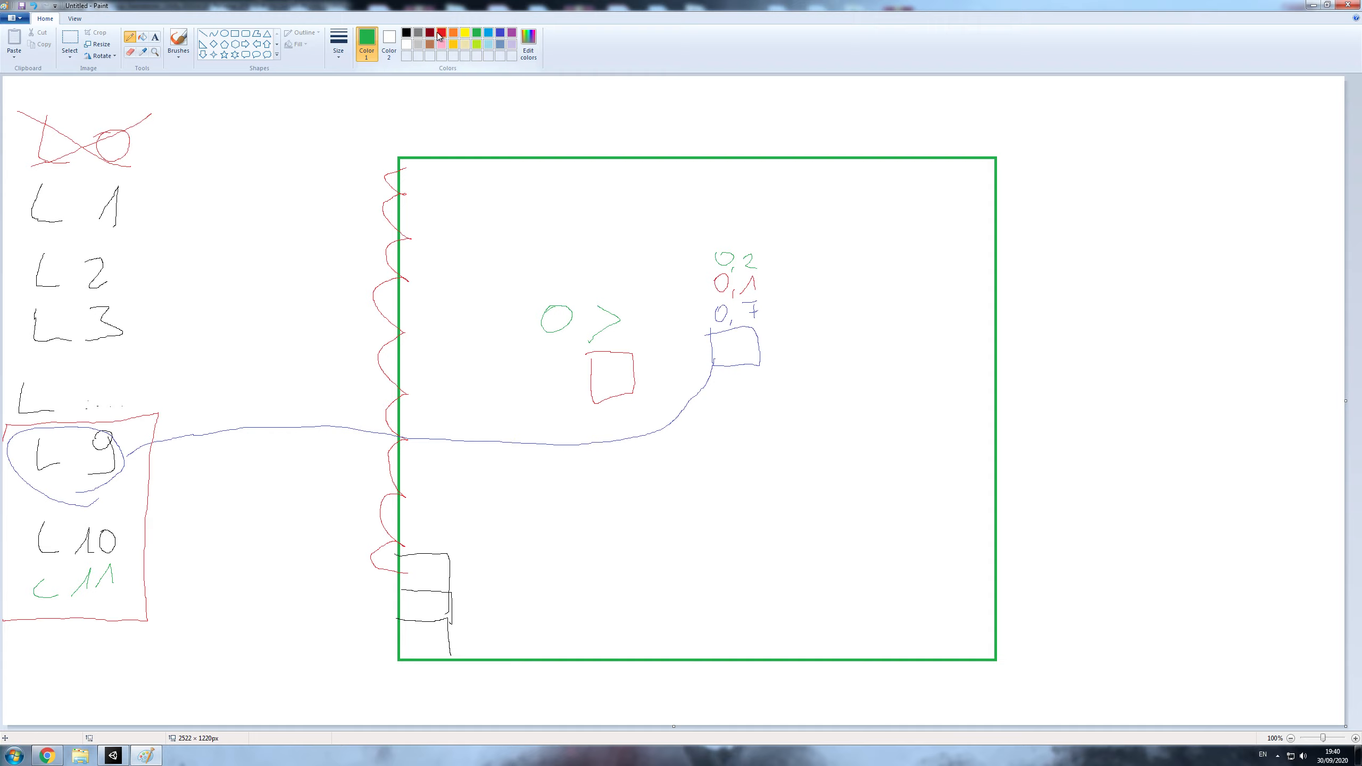
- Beside the green rectangle, write L 0 in black with an arrow from the crossed-out L 0, and L 1, L 2, L 3 beneath it in turquoise
click(441, 33)
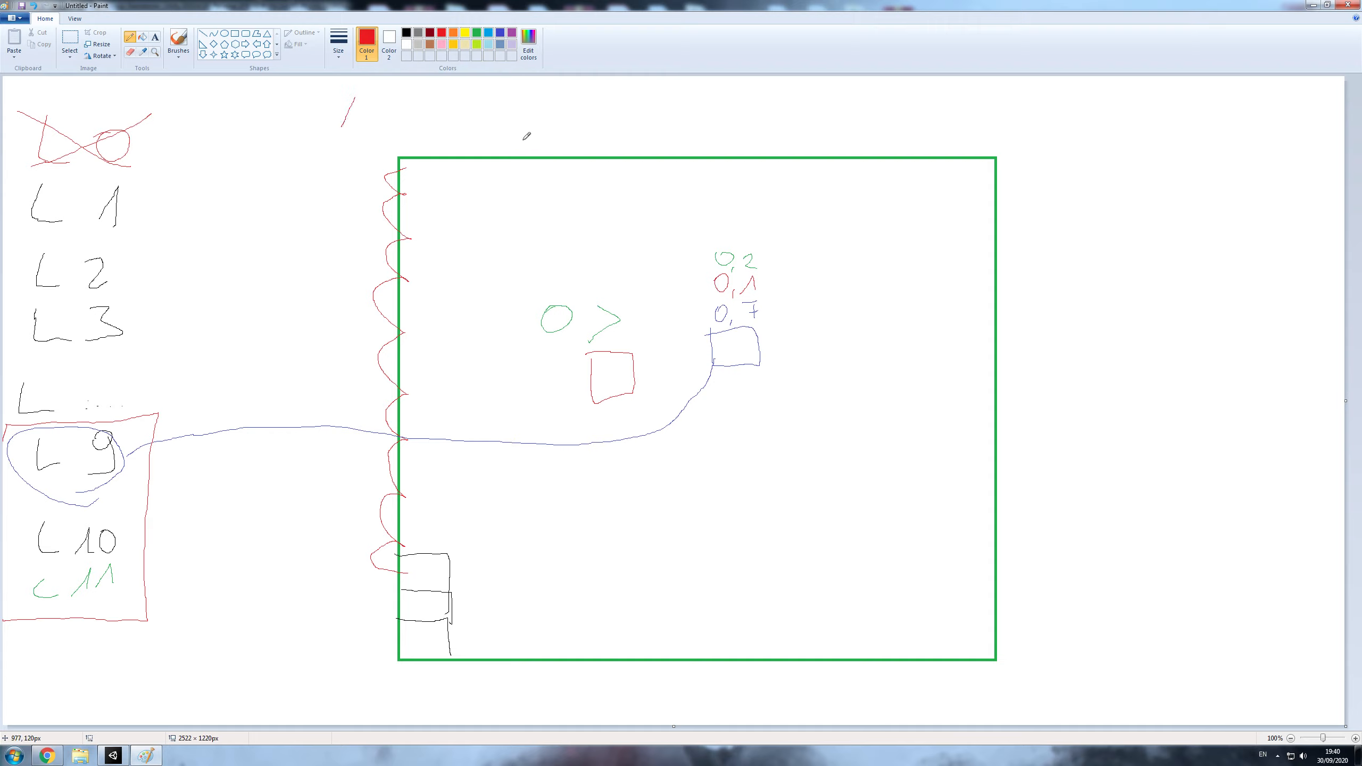
click(406, 33)
drag(1195, 116, 1176, 109)
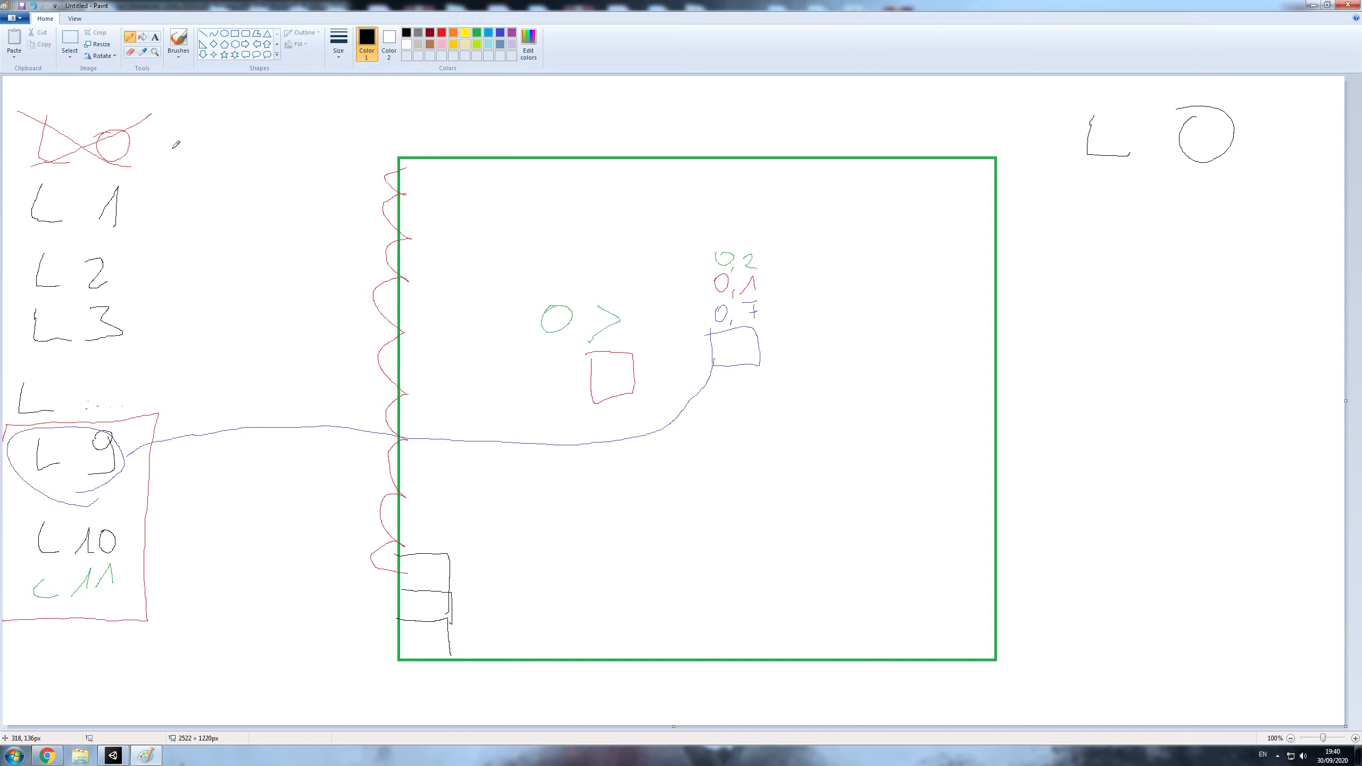
drag(173, 149, 1060, 119)
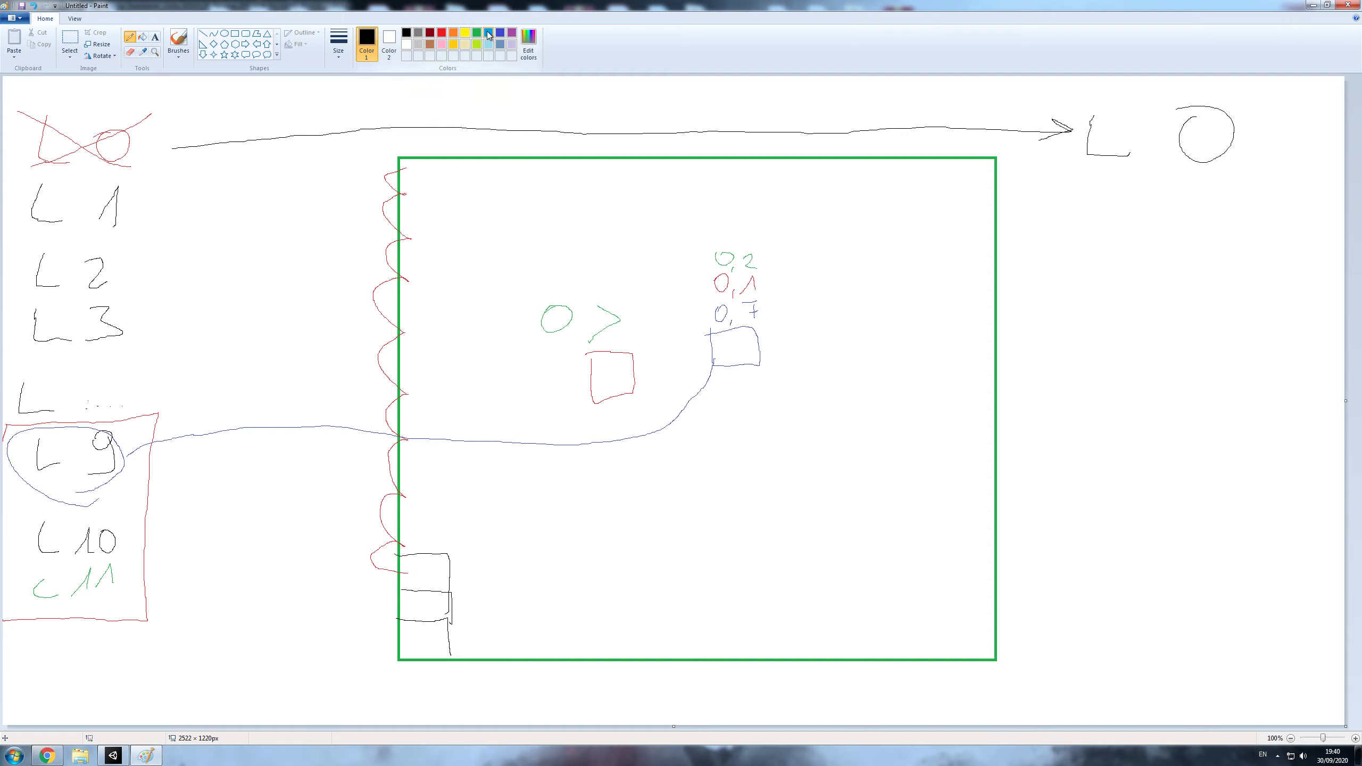
click(488, 35)
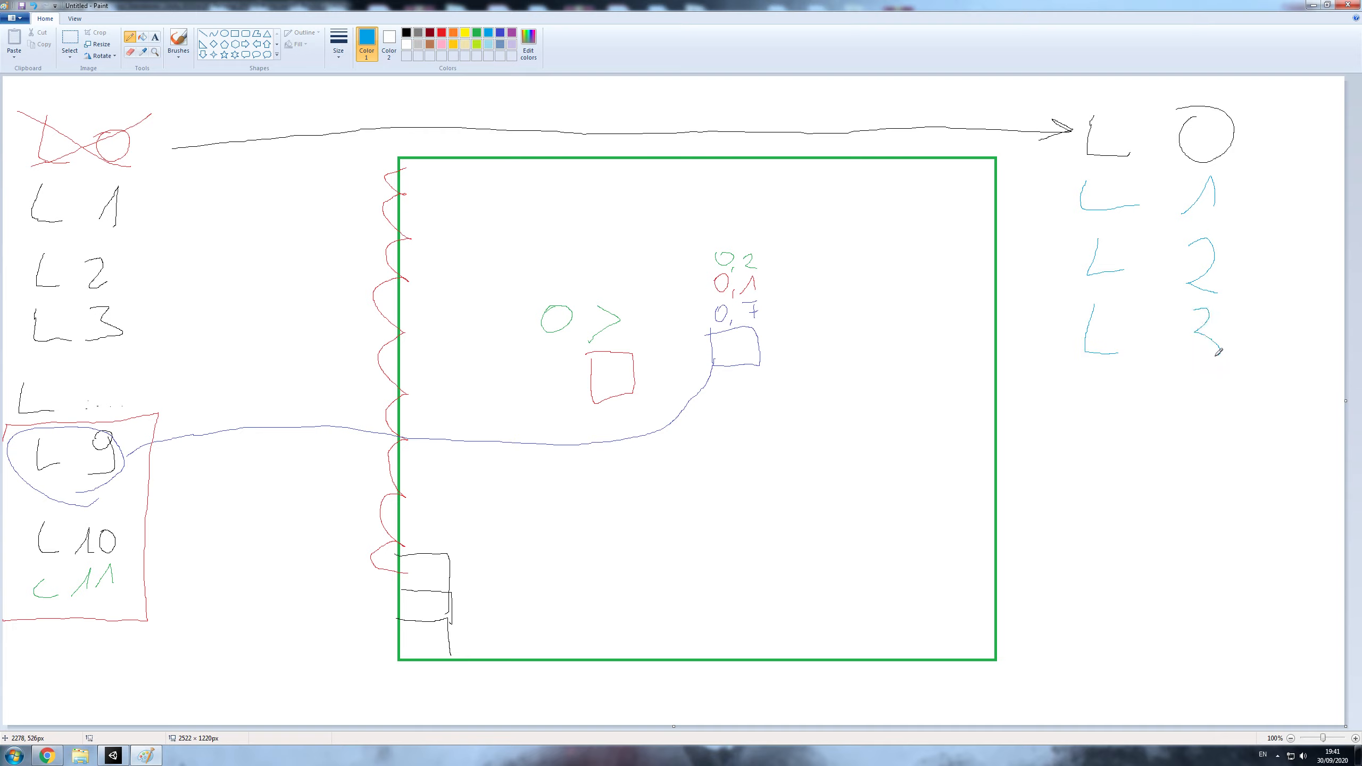
- Draw a red box around the new L 0 and L 1, a green box around L 2 and a red box around L 3
click(441, 34)
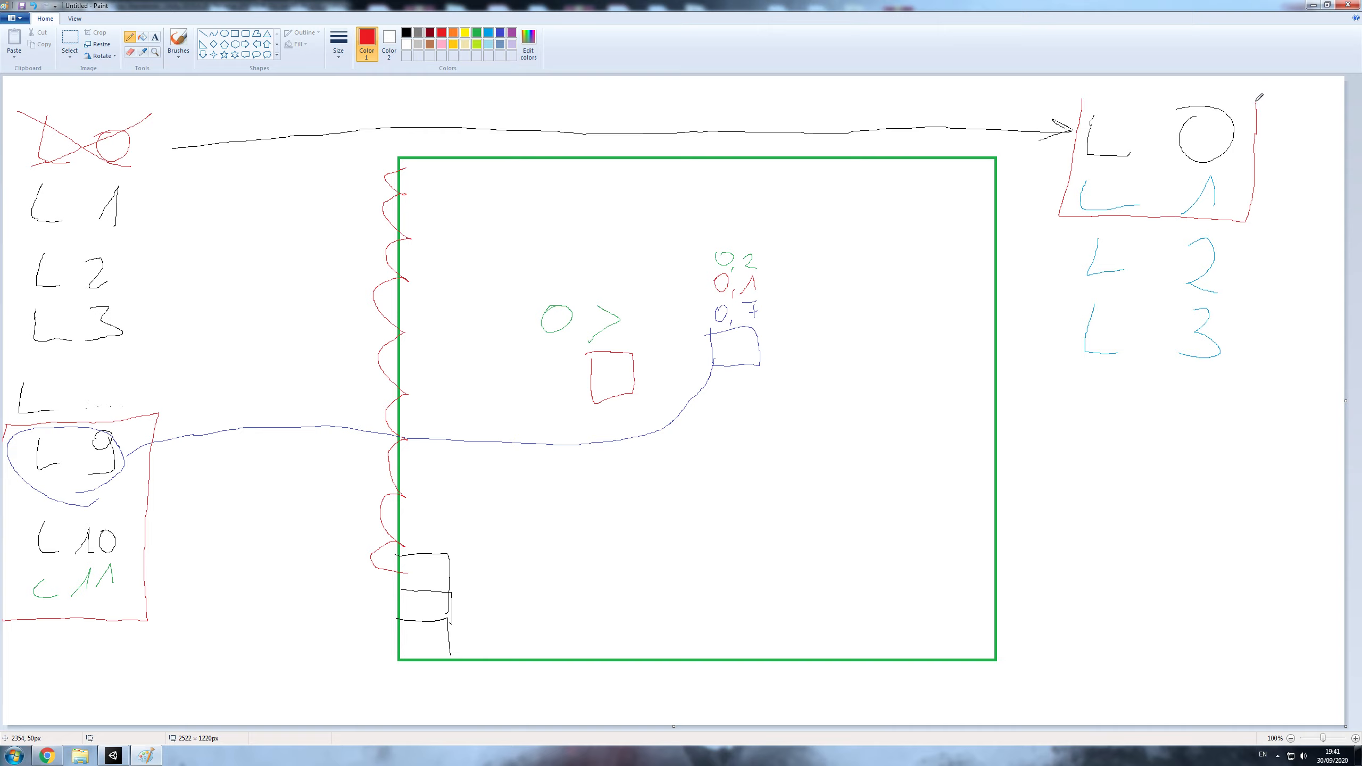
drag(1258, 100, 1086, 107)
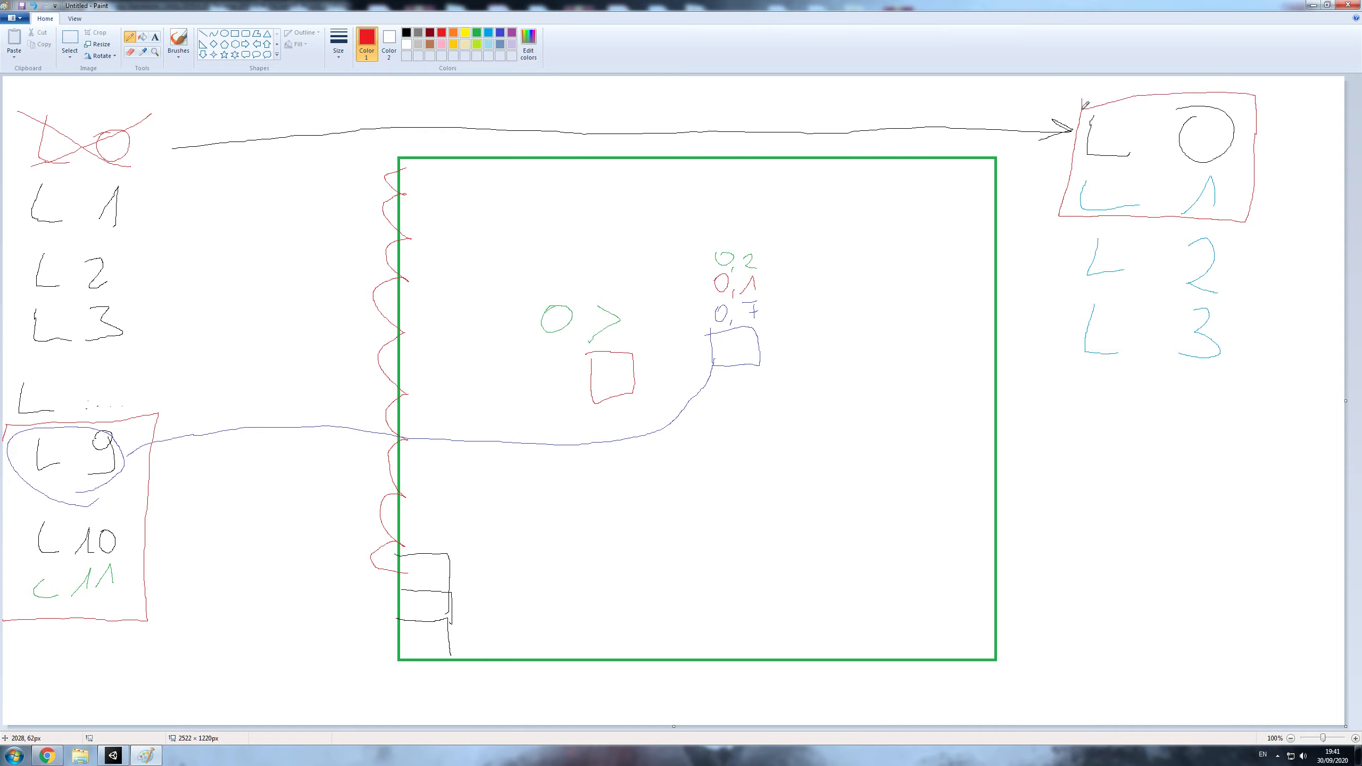
click(477, 33)
drag(1065, 232, 1252, 231)
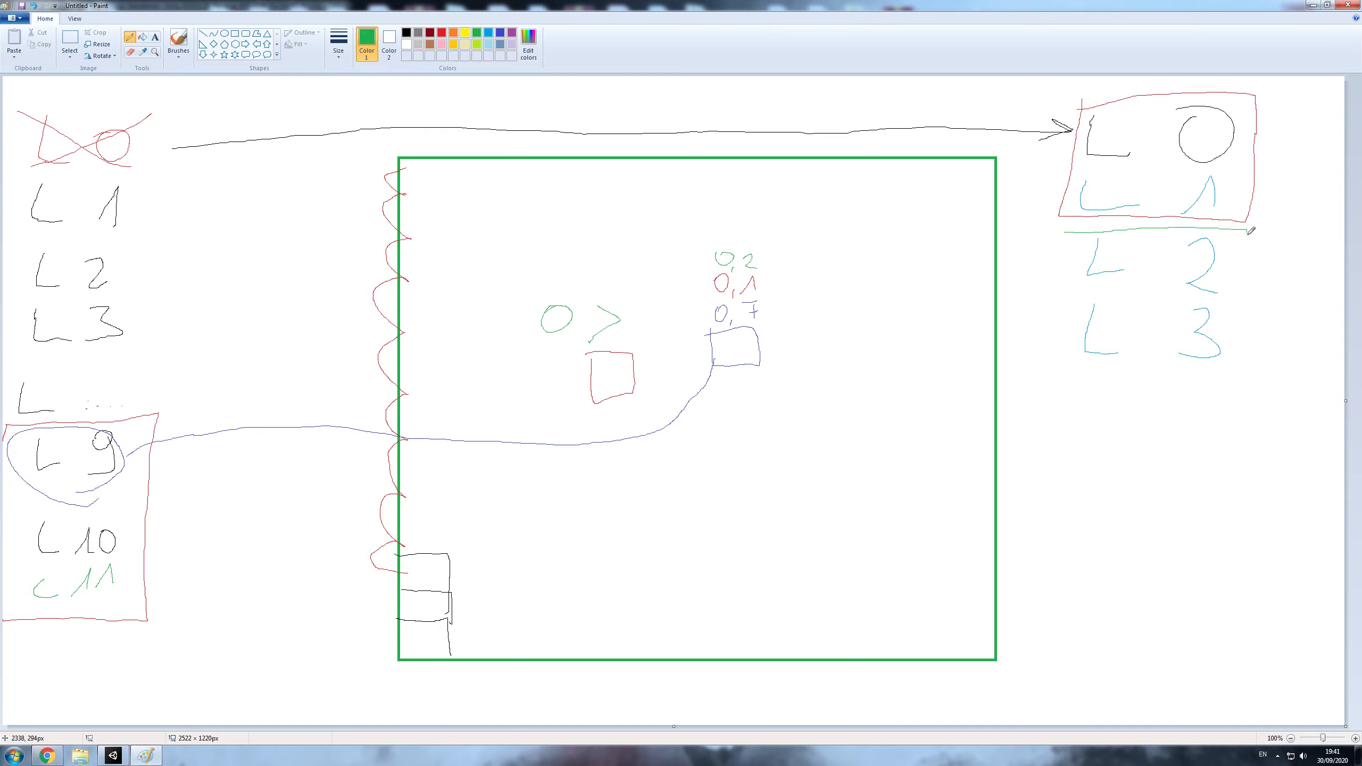
drag(1212, 307, 1063, 299)
click(442, 33)
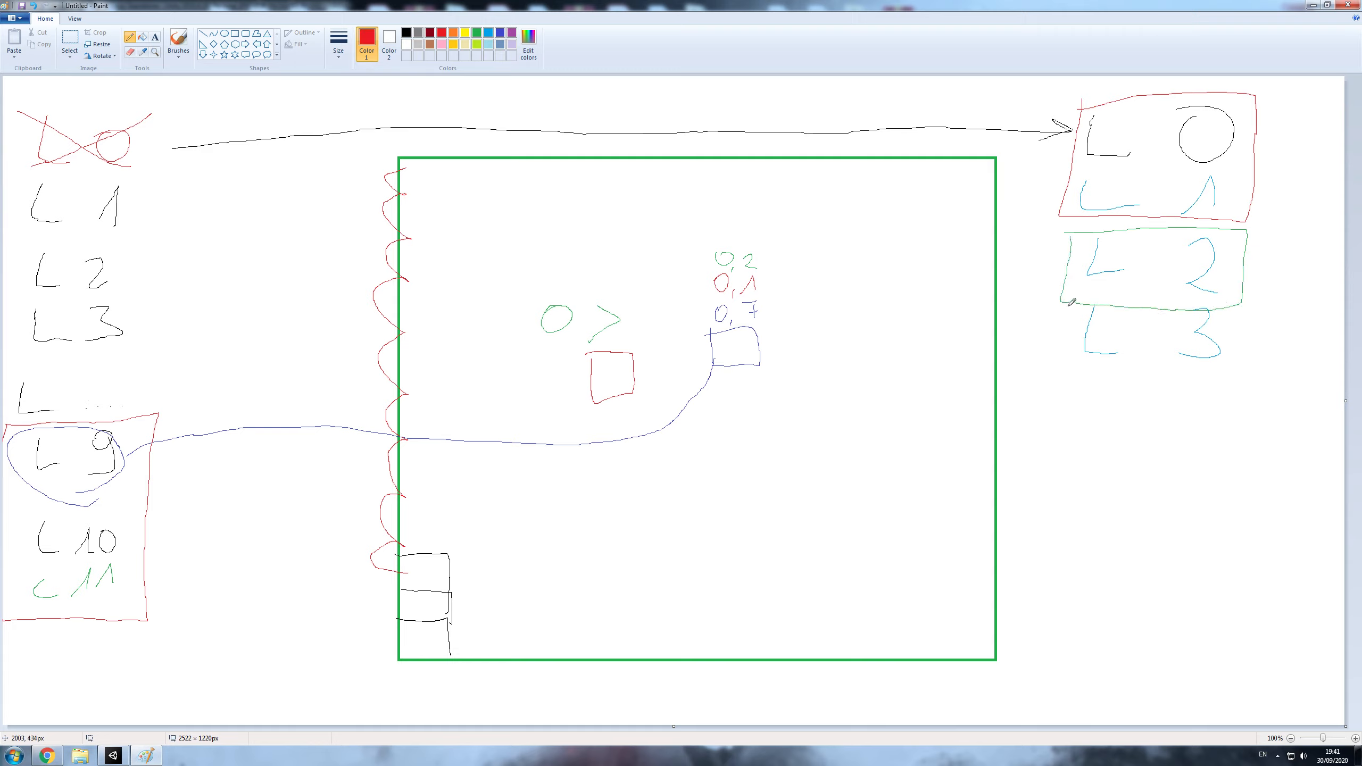
drag(1069, 304, 1201, 306)
drag(1243, 356, 1071, 376)
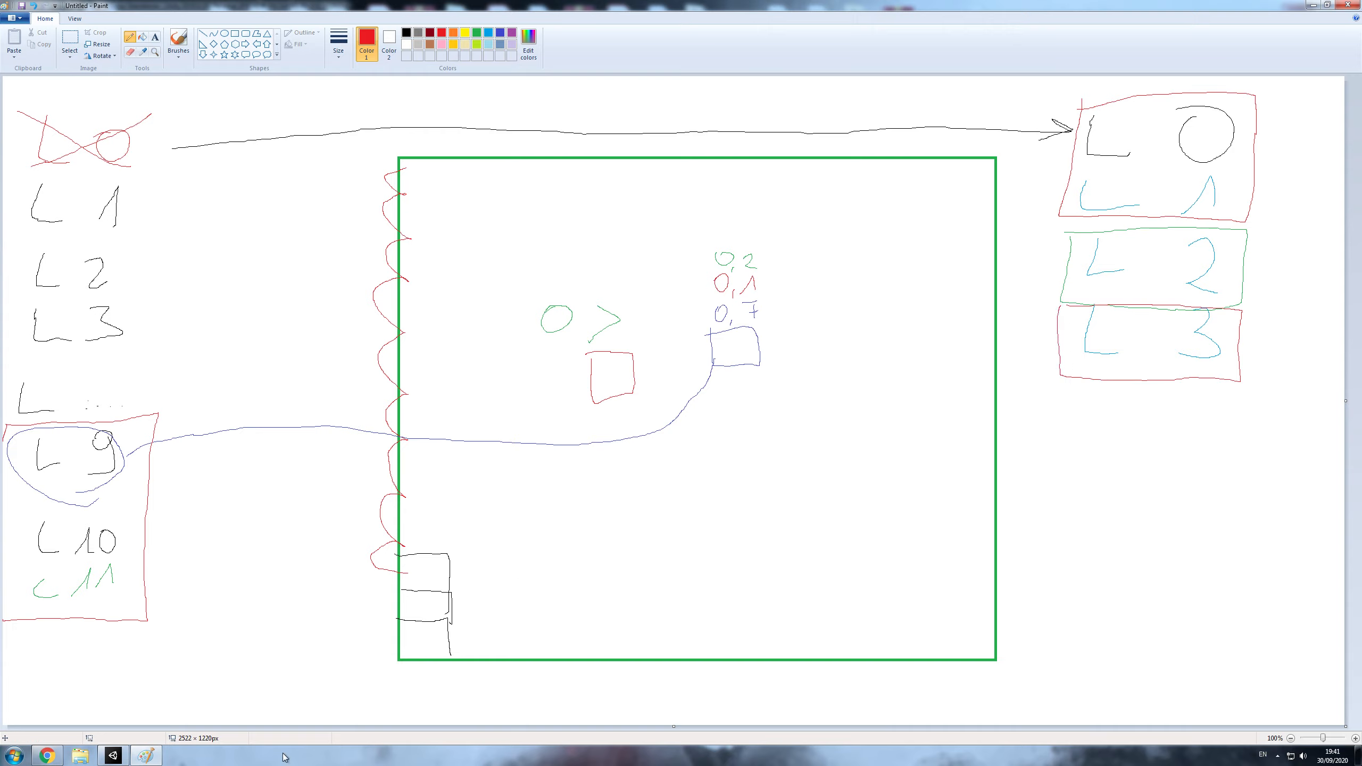
- Switch to Unity, select Terrain_(0.0, 0.0, 0.0) and add the AN_Sum_Grass_2 layer to its layer palette
click(112, 756)
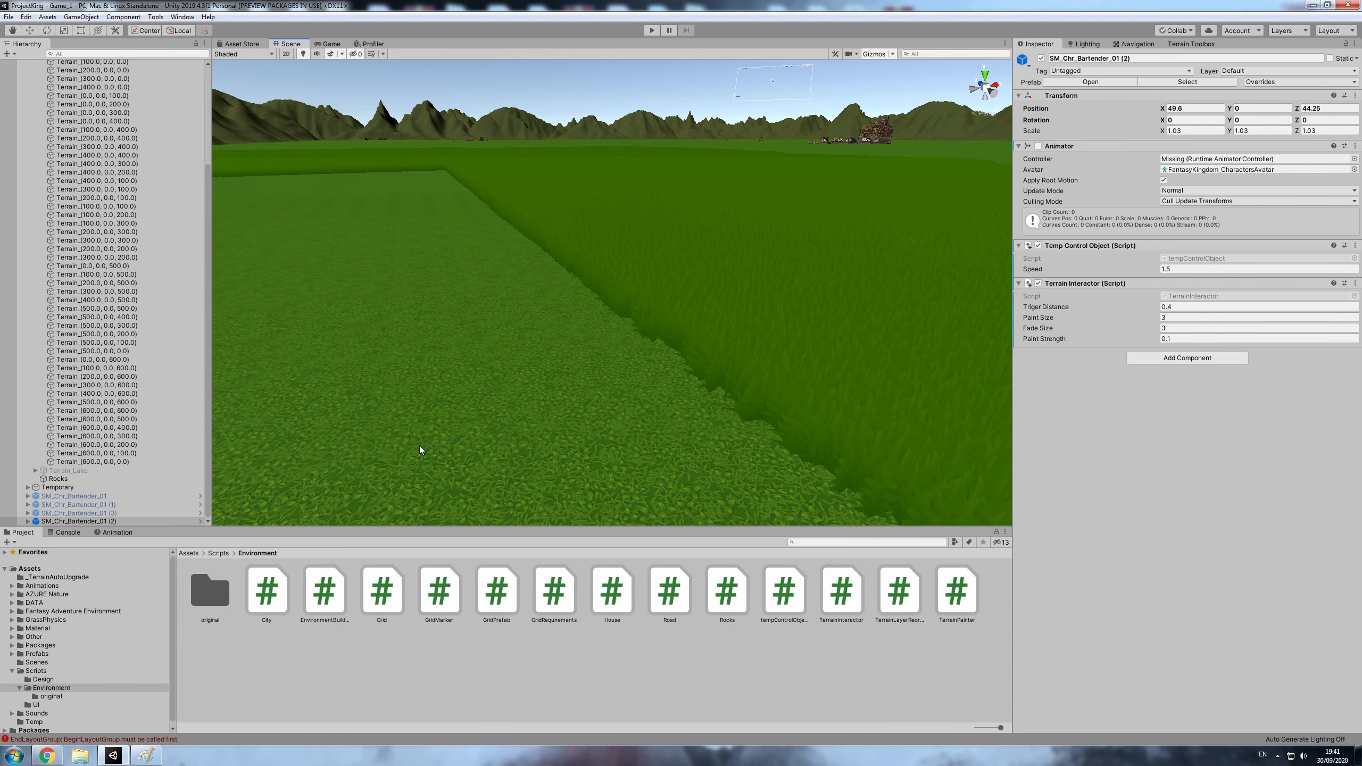
middle_drag(419, 449, 671, 431)
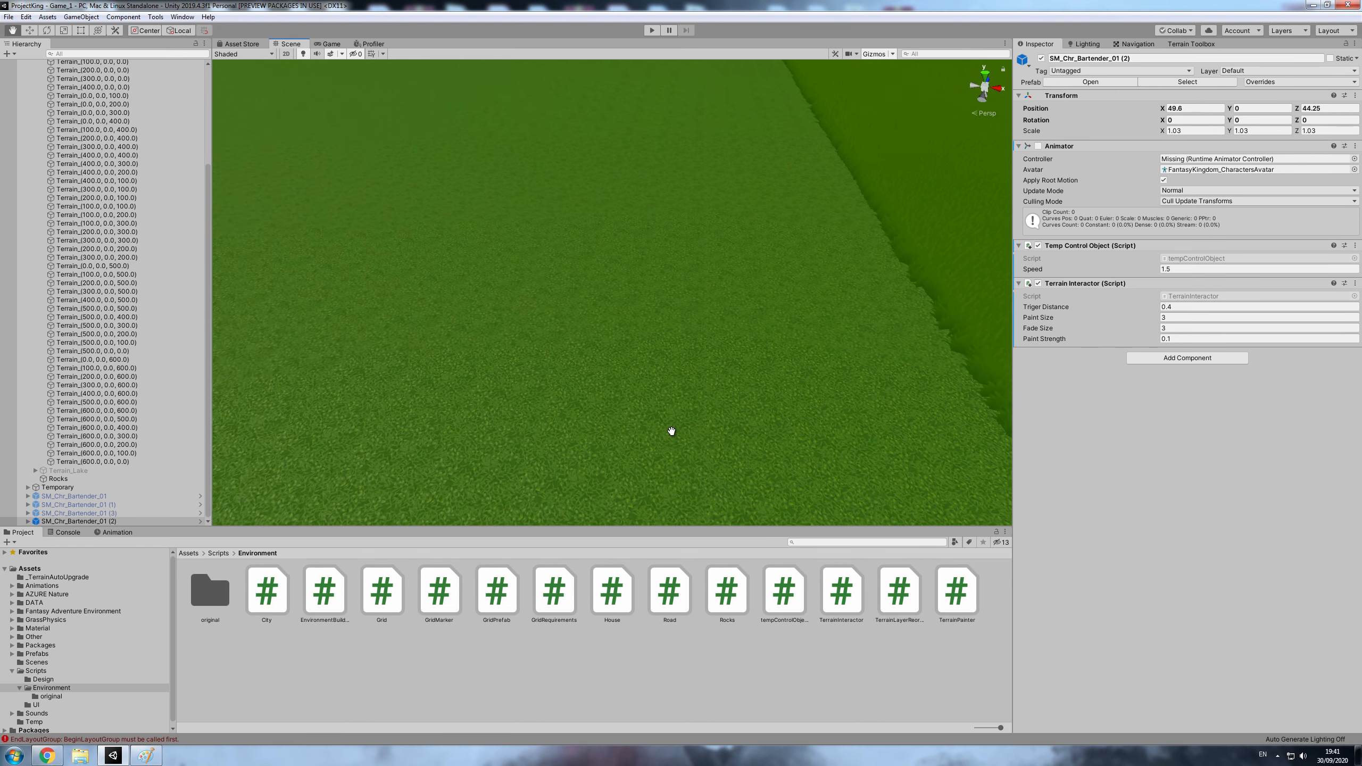
right_drag(506, 341, 644, 423)
scroll(644, 423, up, 5)
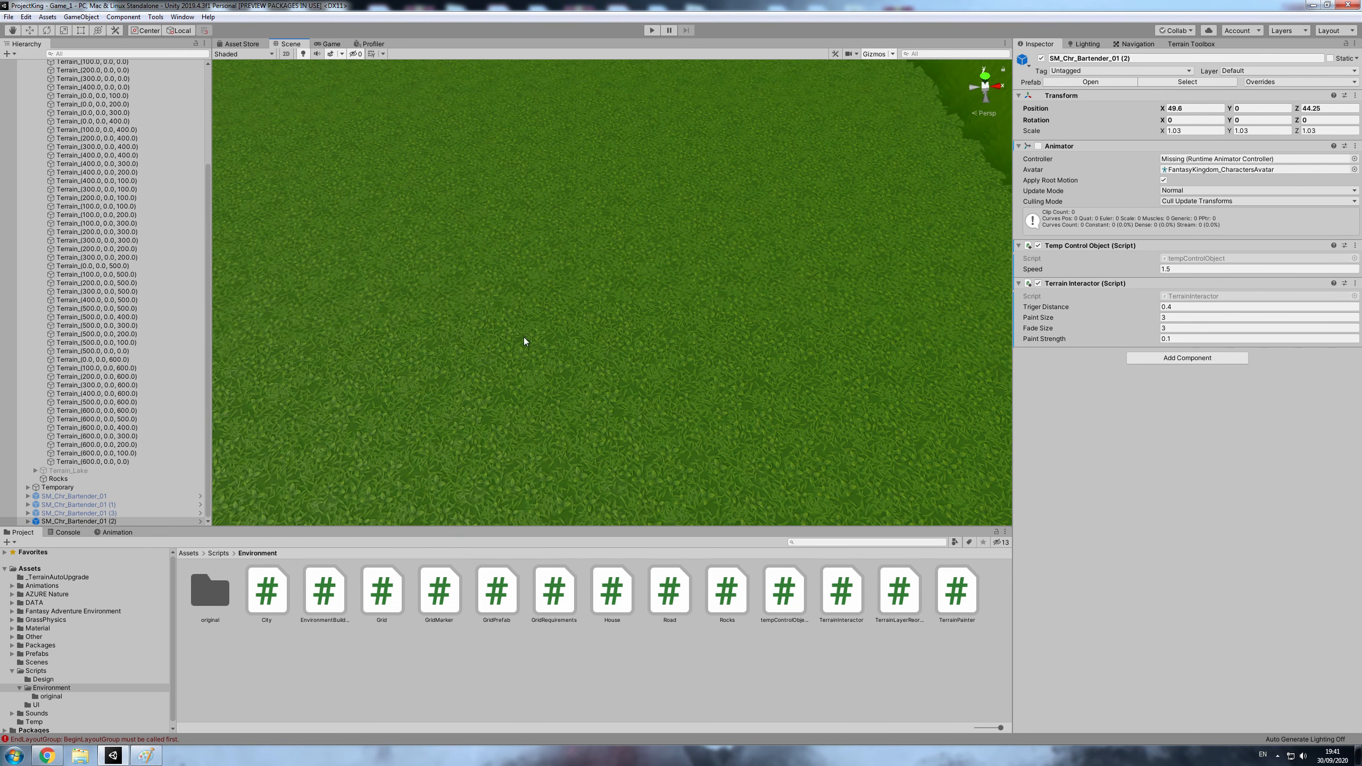
click(395, 134)
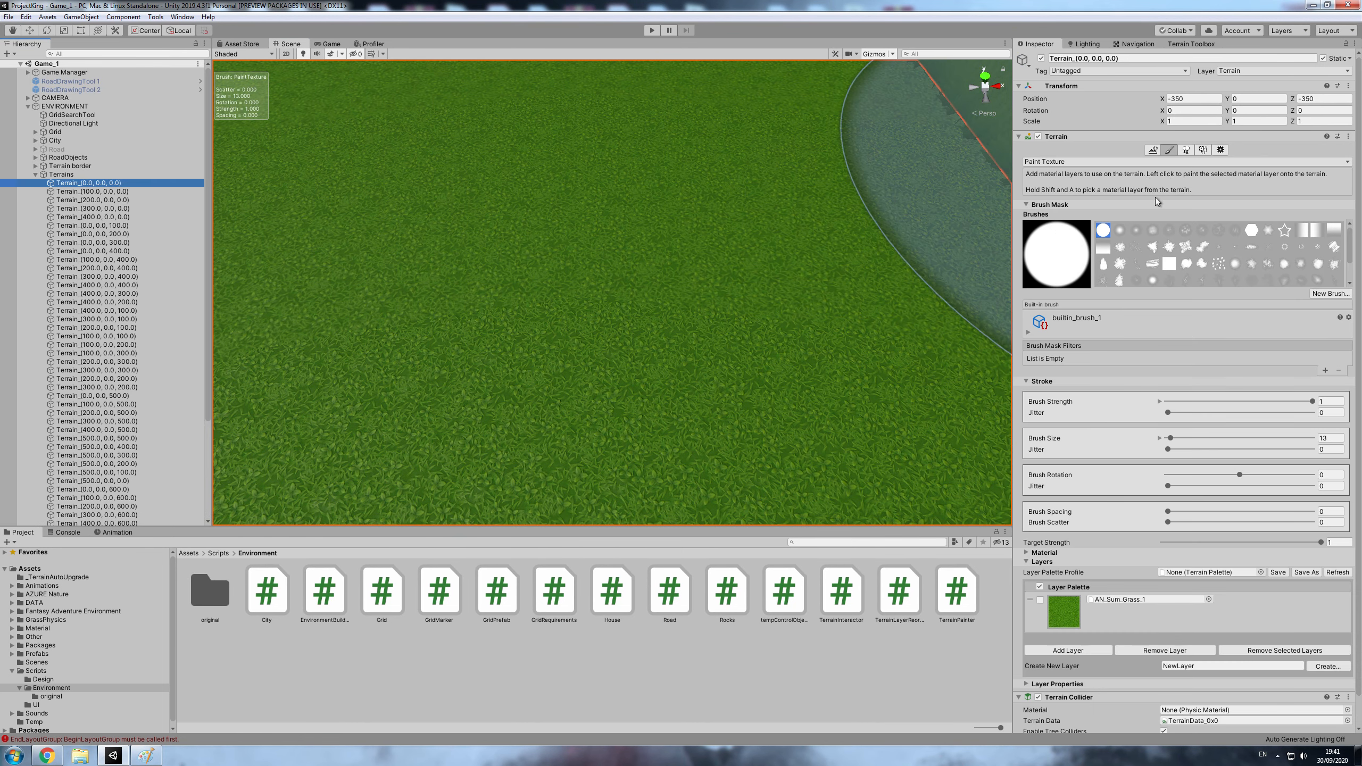
scroll(1068, 627, down, 1)
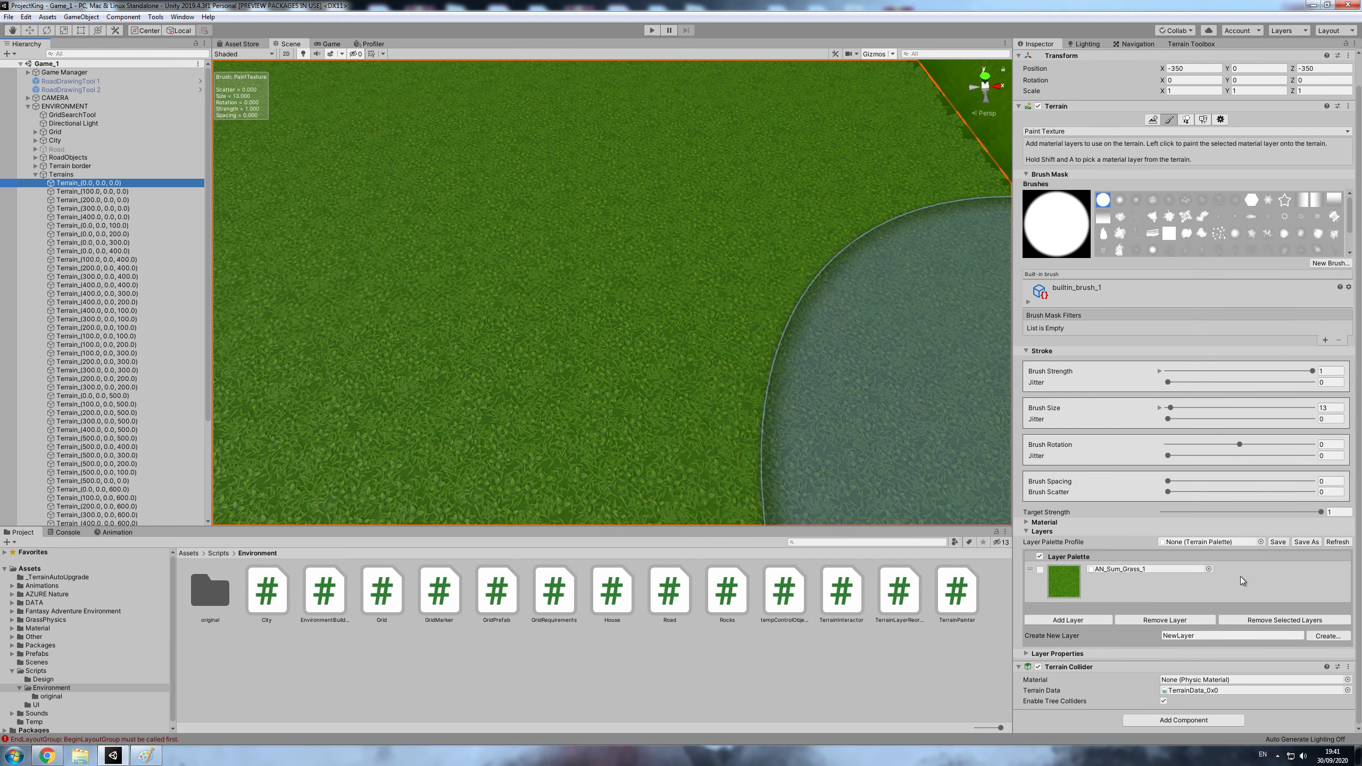
click(1069, 620)
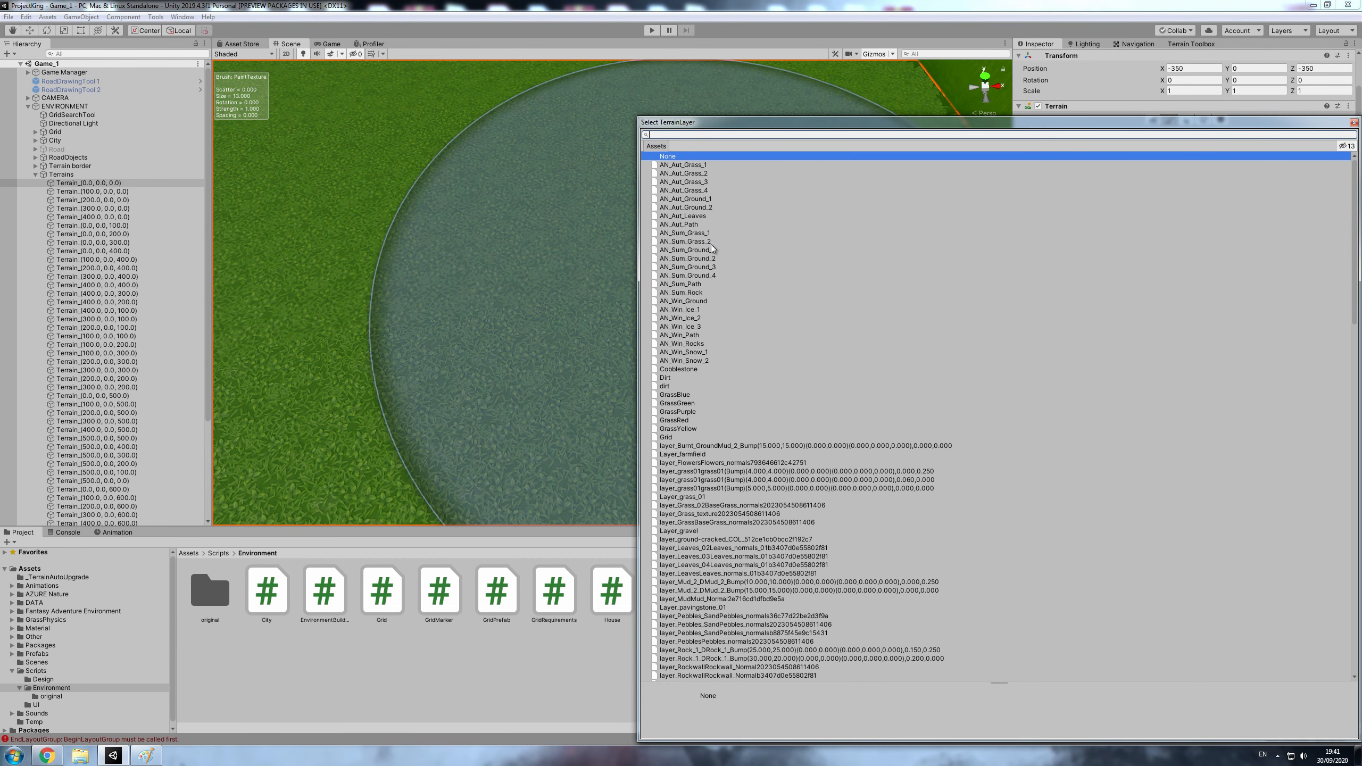
click(708, 242)
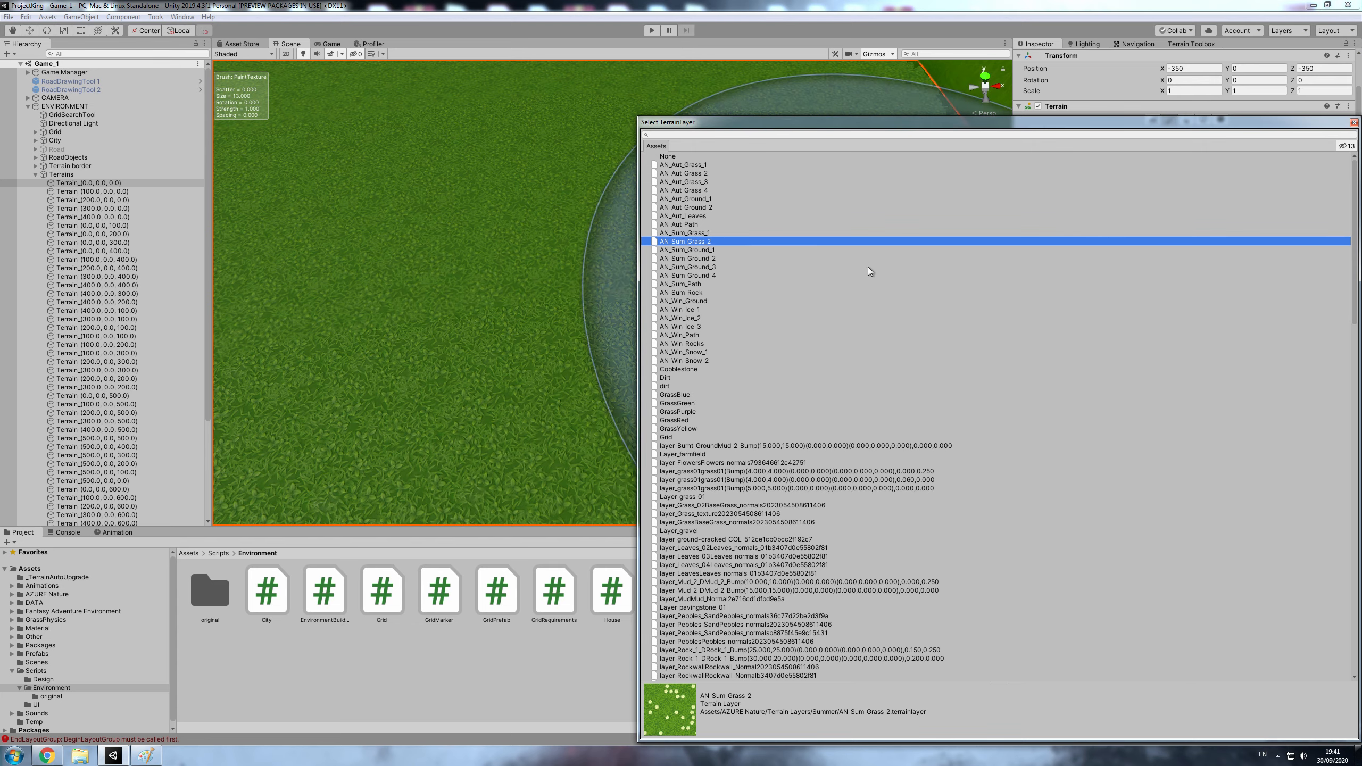
double_click(698, 242)
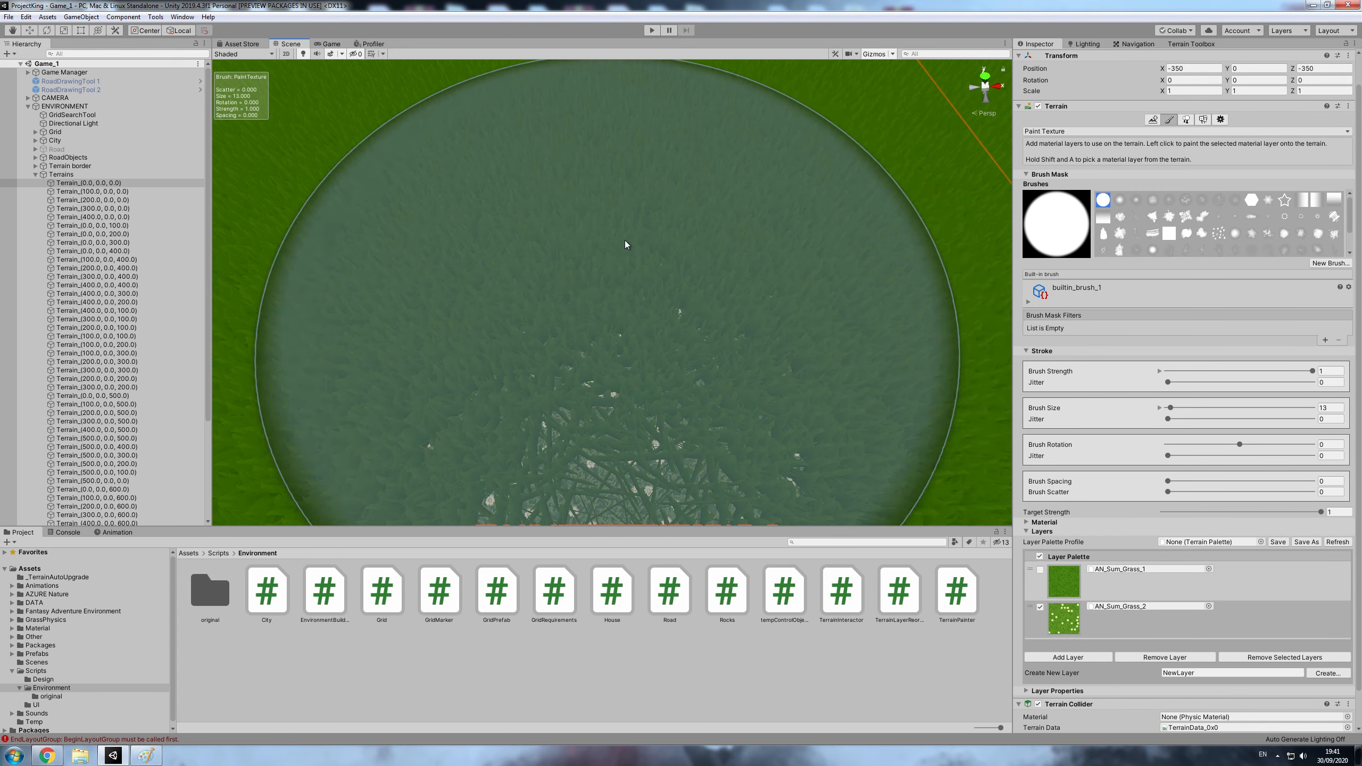
- Try a full-strength dab of AN_Sum_Grass_2 on the terrain beside the character and undo it
scroll(625, 242, down, 6)
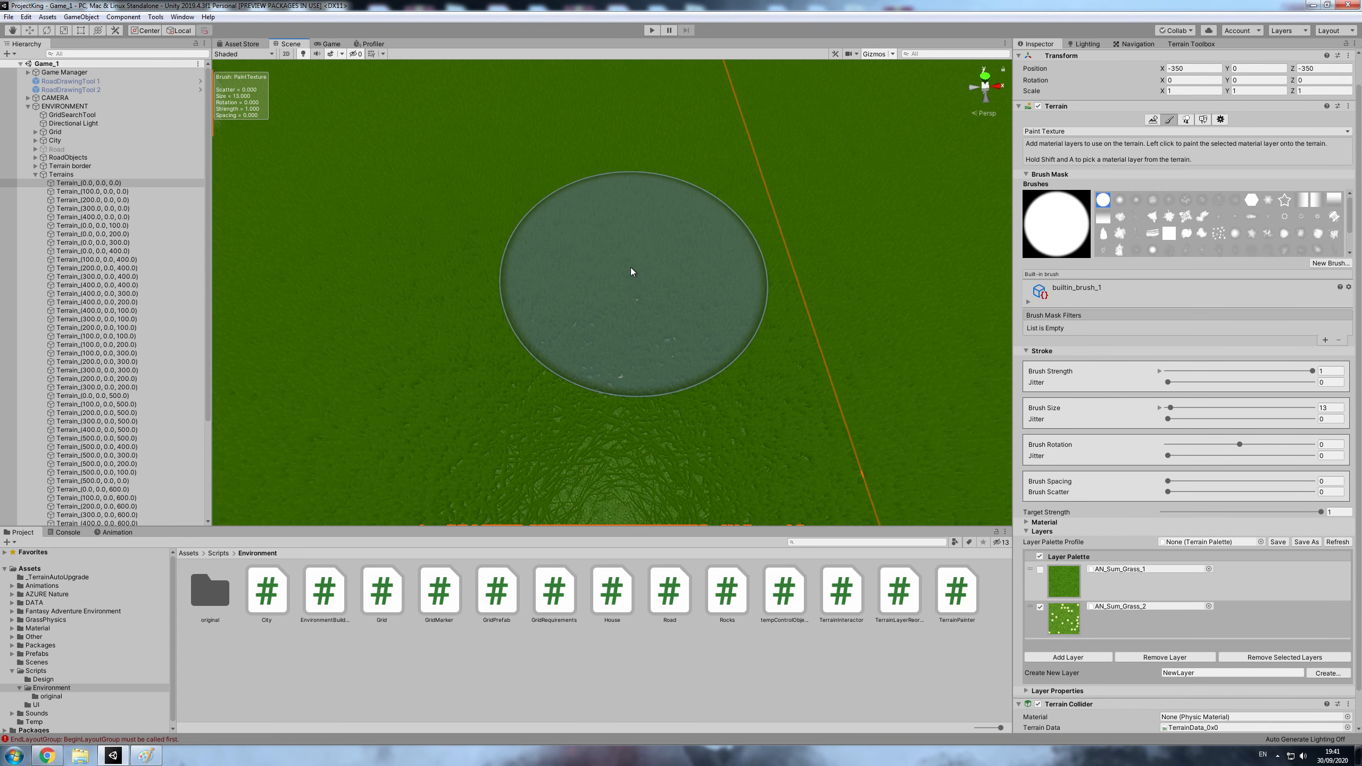
mouse_move(492, 277)
middle_down()
mouse_move(849, 282)
mouse_move(804, 342)
middle_up()
scroll(583, 311, up, 2)
click(597, 314)
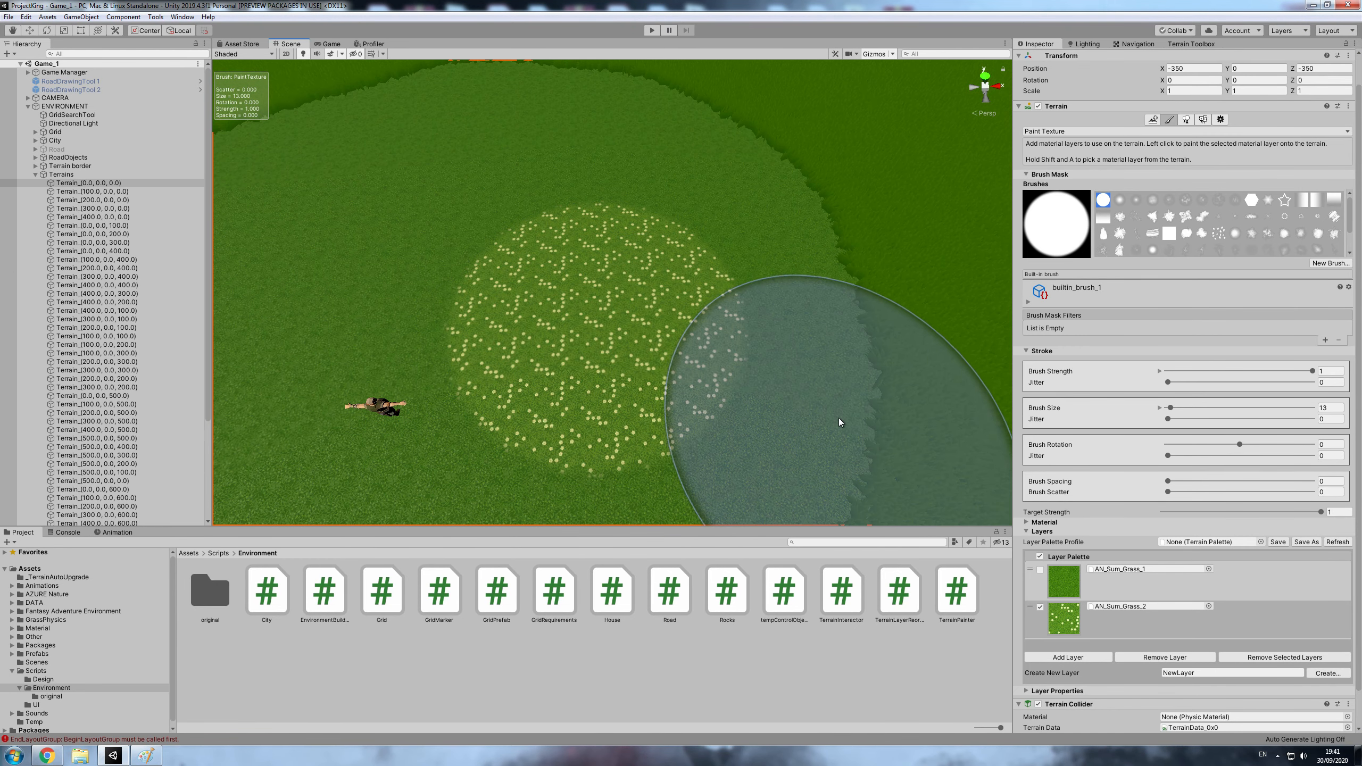
scroll(835, 402, up, 1)
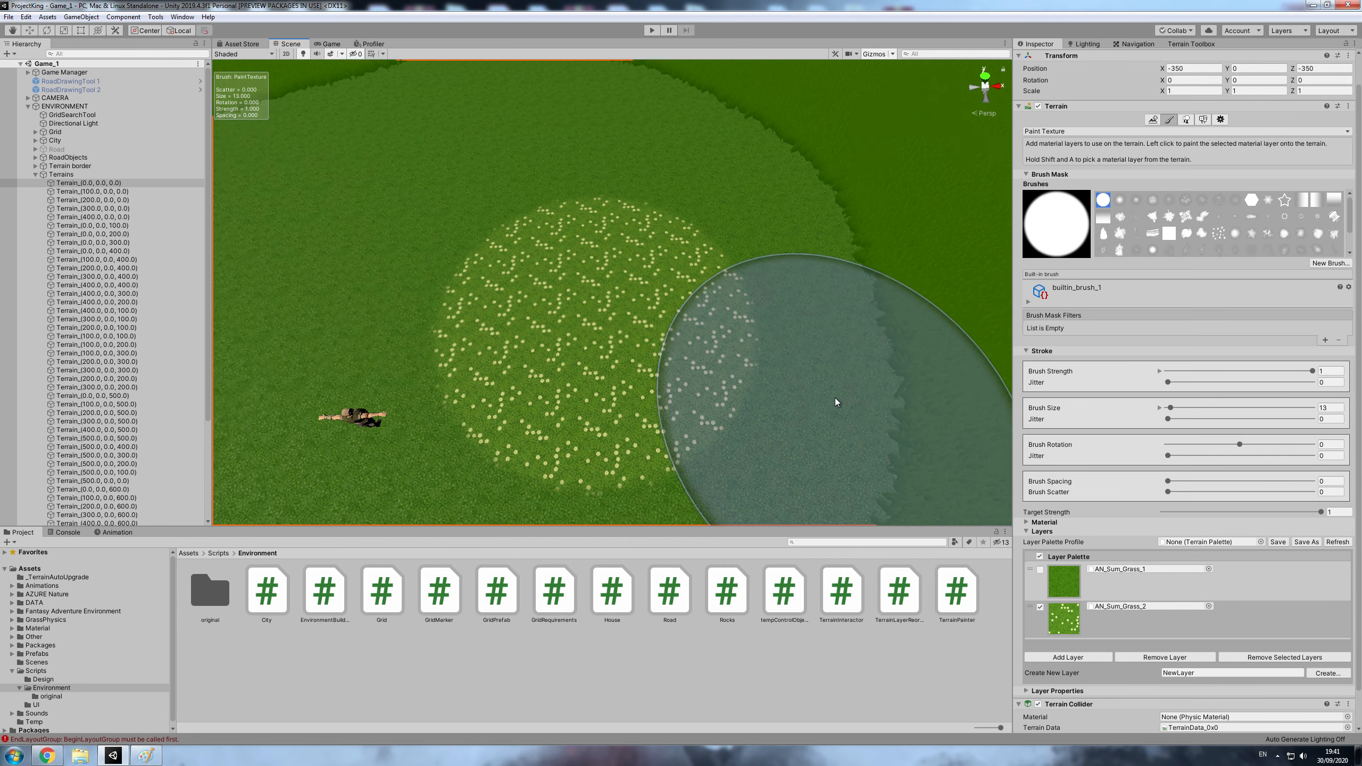
scroll(772, 362, up, 4)
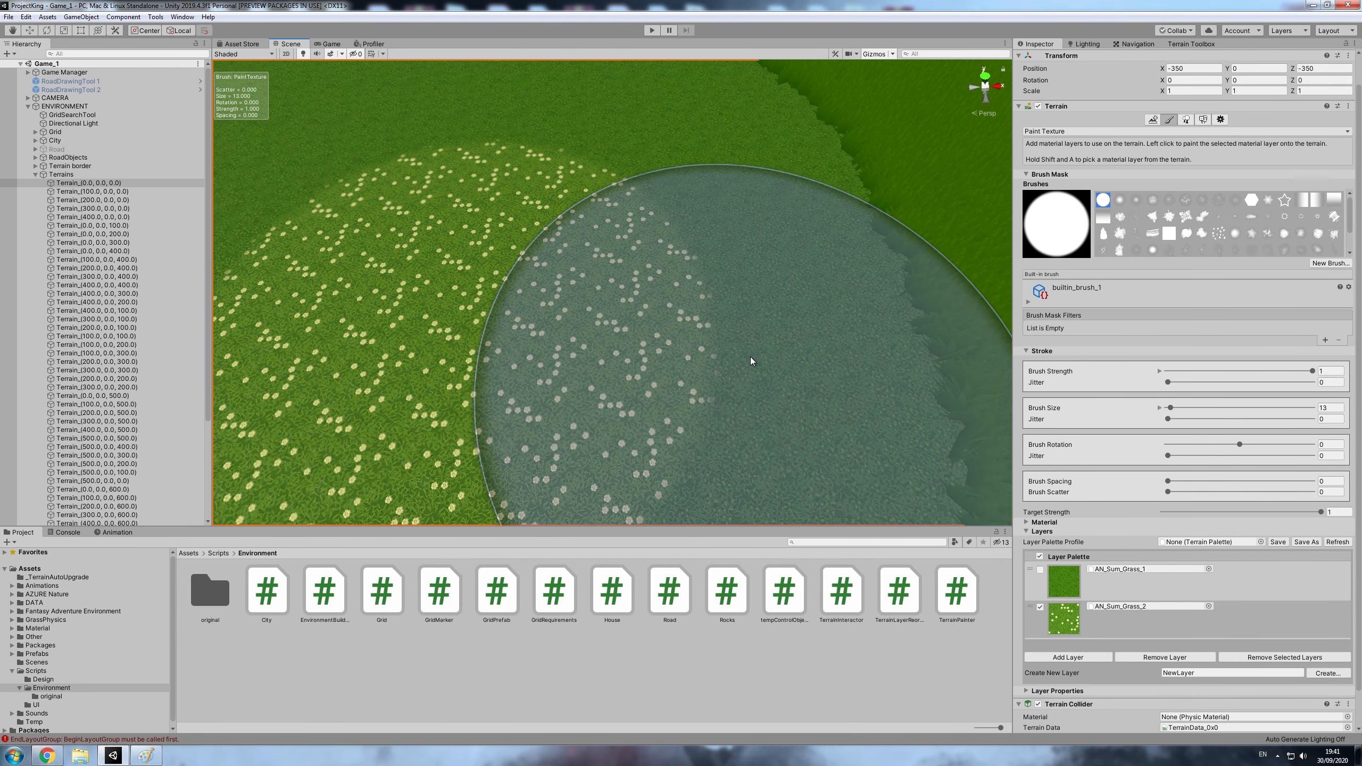
key(ctrl+z)
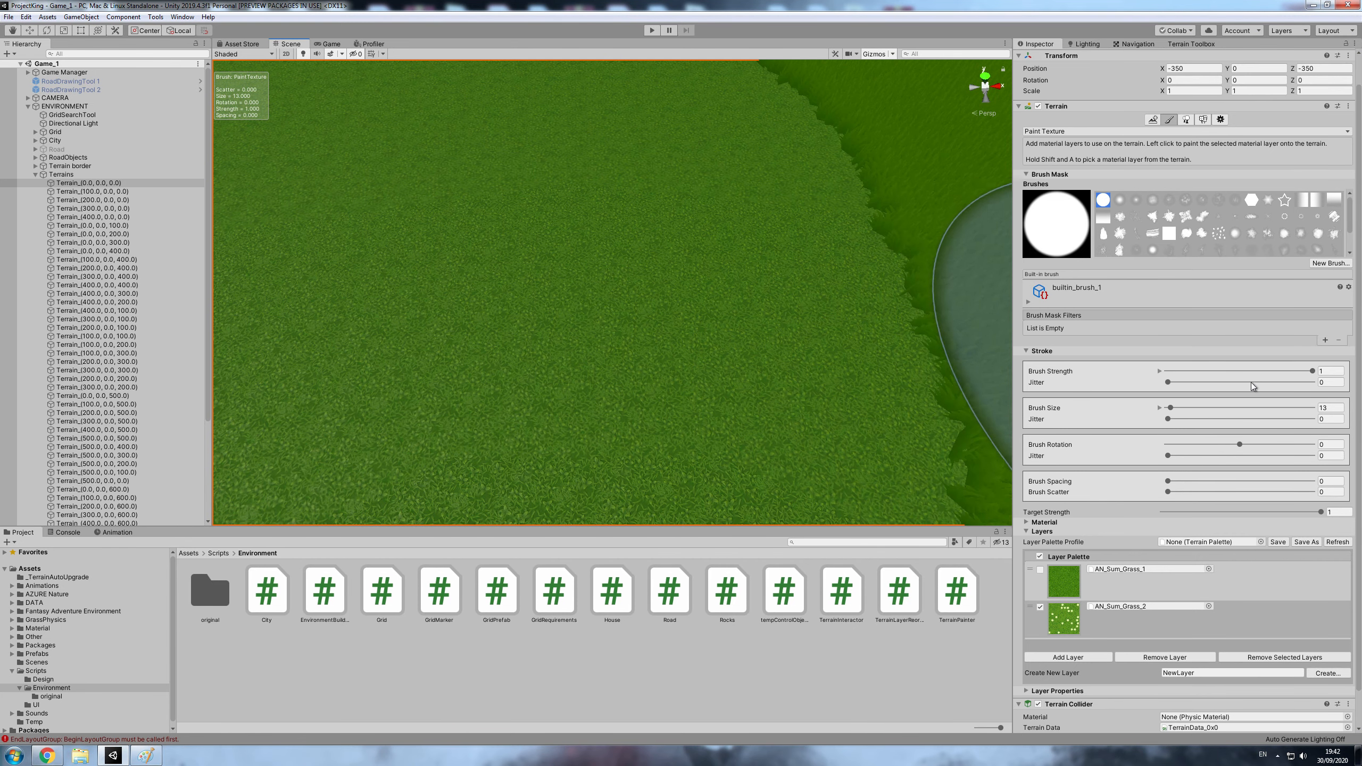
- Paint AN_Sum_Grass_2 over the lighter grass around the character with builtin_brush_4 at a brush strength of 0.052
drag(1311, 371, 1174, 371)
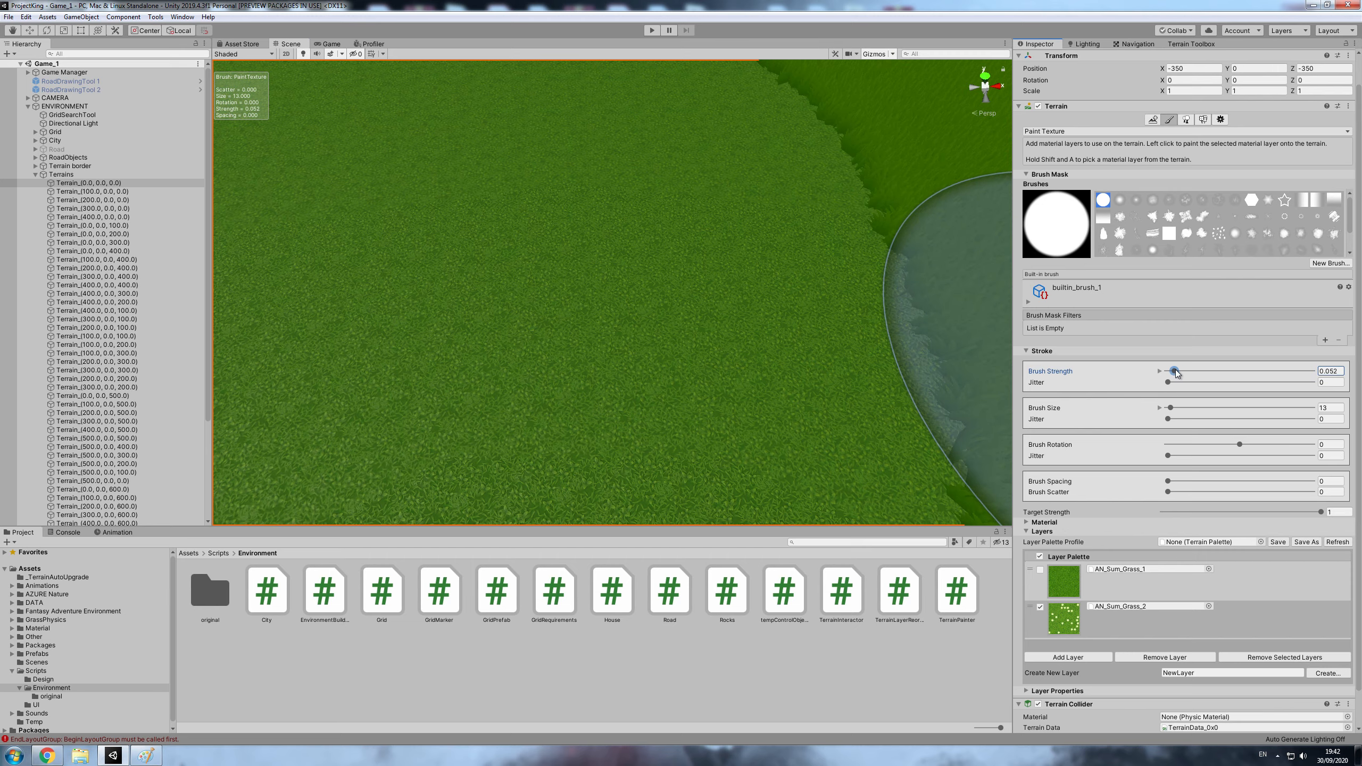
click(1152, 200)
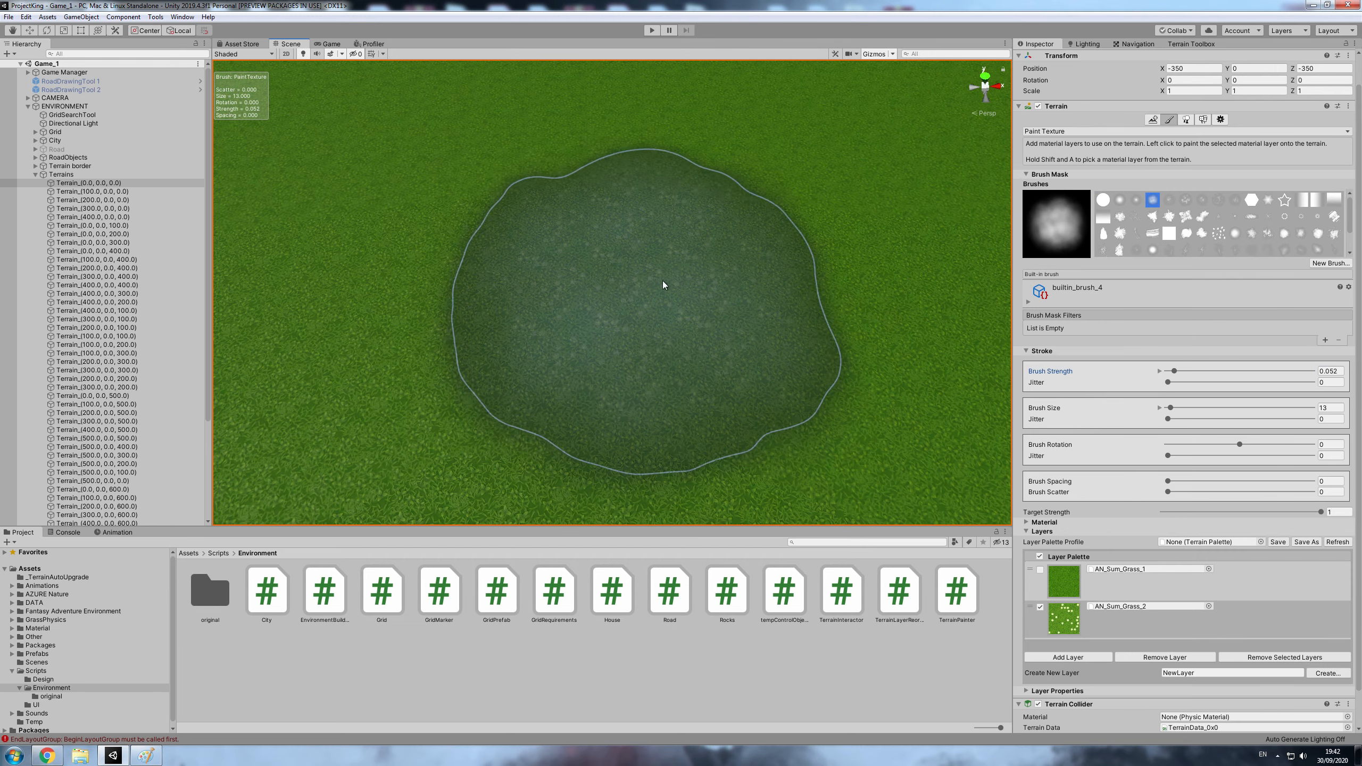
drag(663, 284, 472, 301)
scroll(304, 340, down, 6)
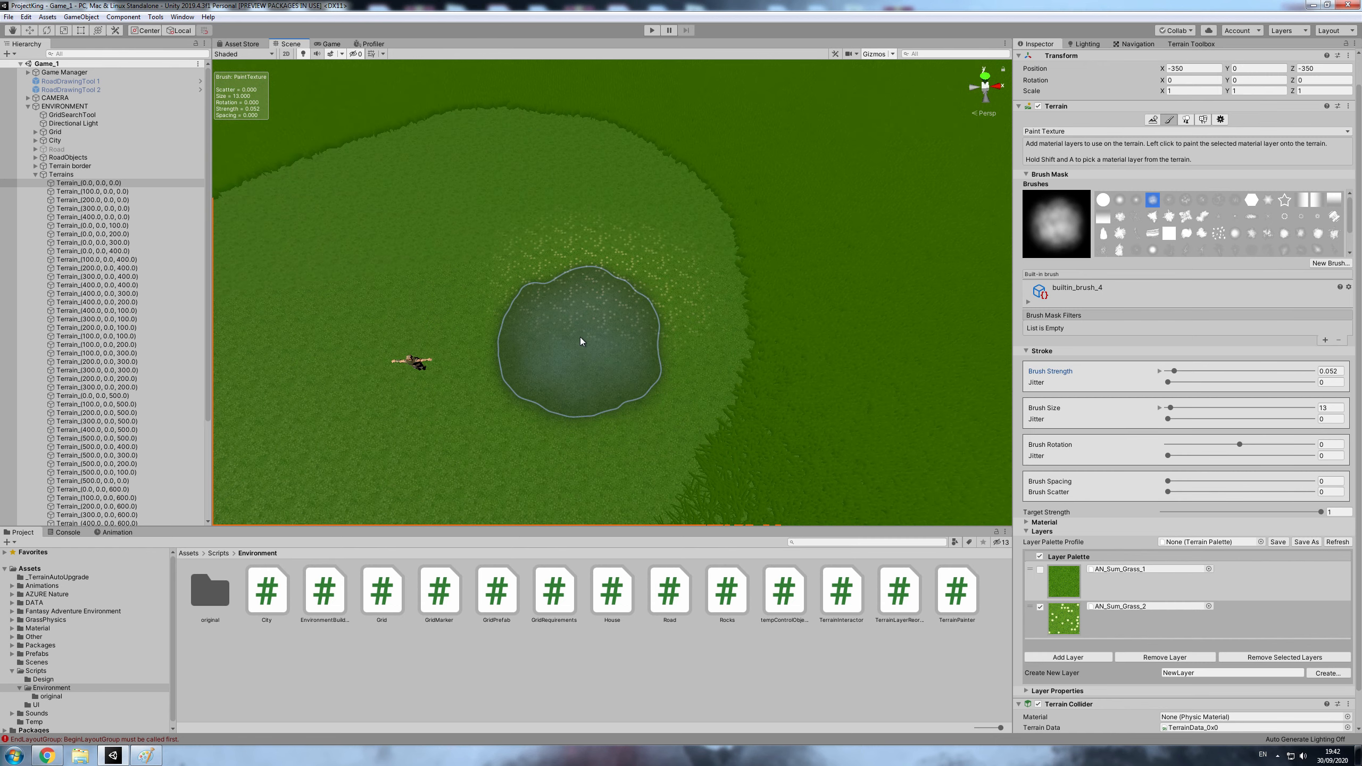
scroll(579, 338, down, 2)
middle_drag(507, 308, 586, 307)
mouse_move(470, 231)
mouse_down()
mouse_move(380, 295)
mouse_move(486, 490)
mouse_up()
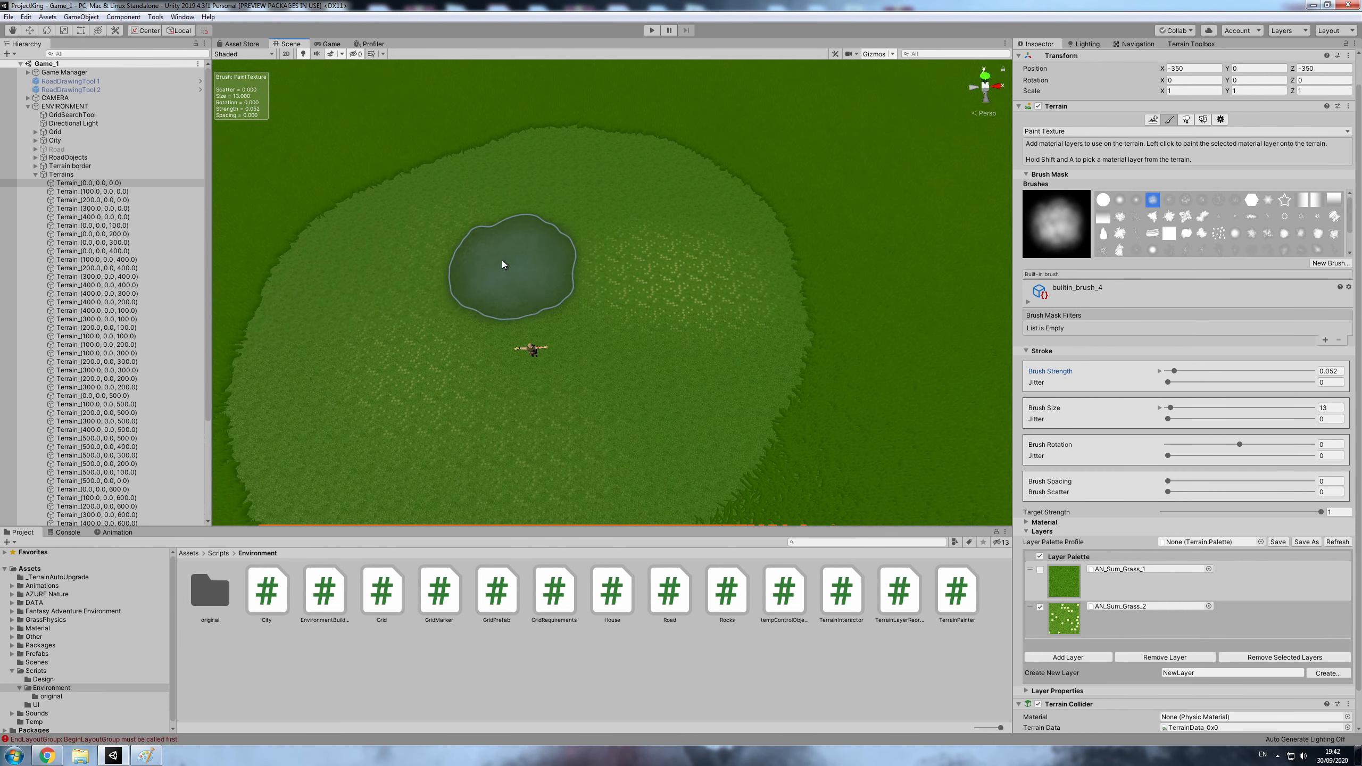
drag(503, 264, 705, 215)
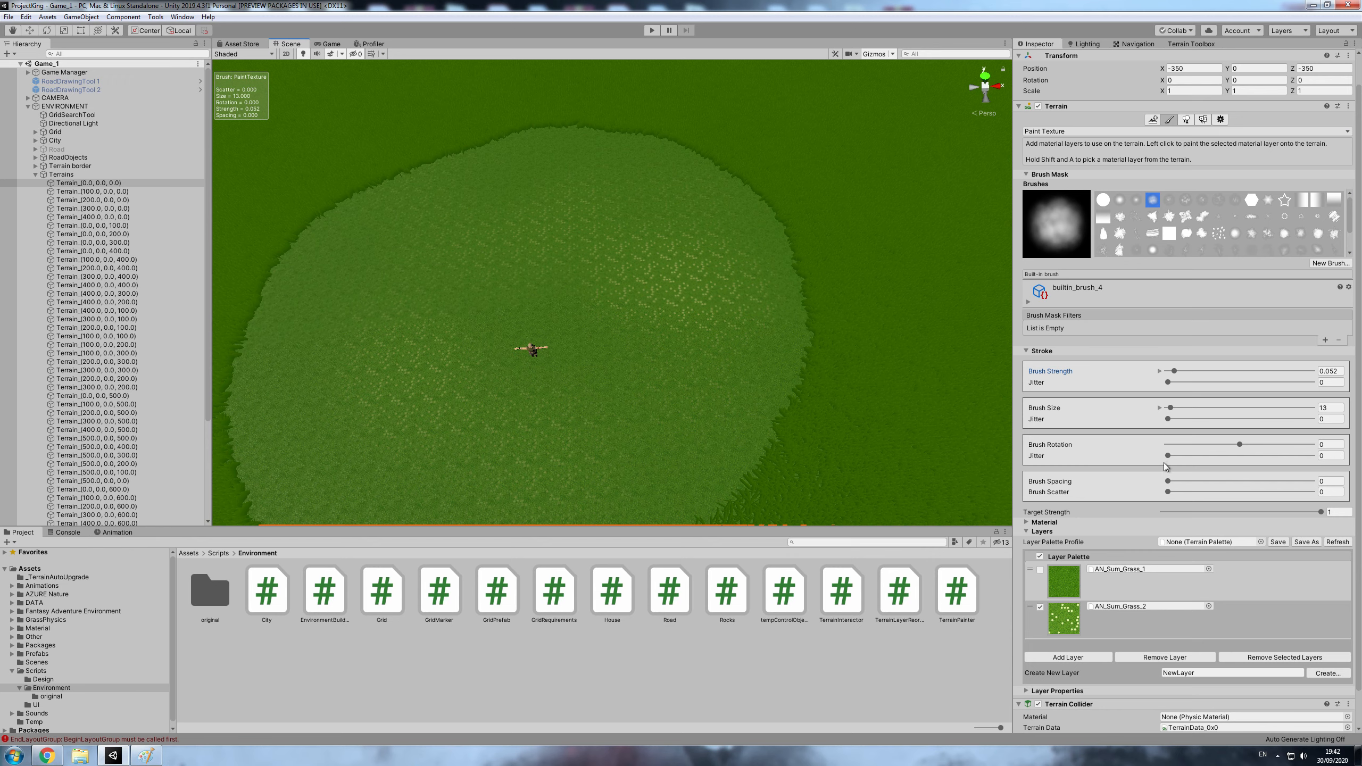
- Set the brush rotation jitter to 0.239 and size jitter to 0.129, and paint more AN_Sum_Grass_2 around the character
drag(1168, 456, 1178, 456)
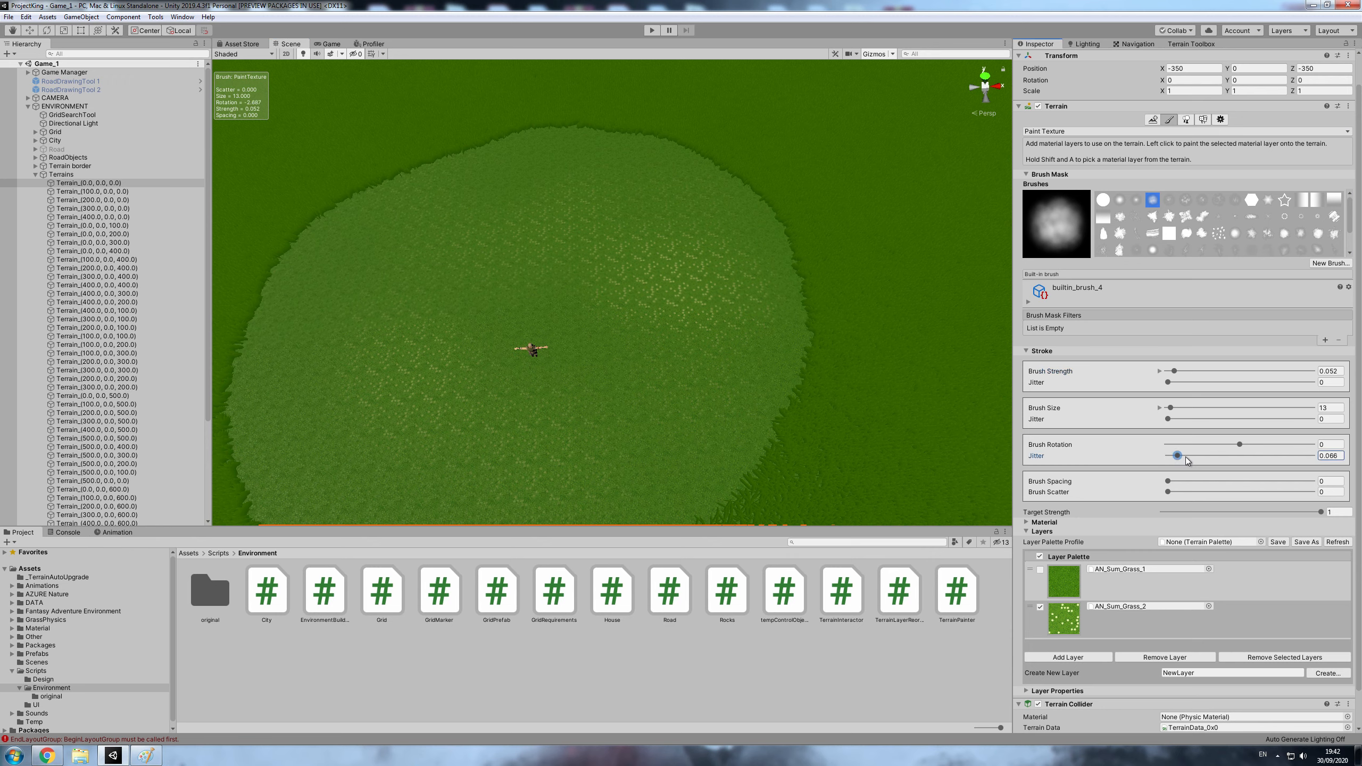
click(1168, 481)
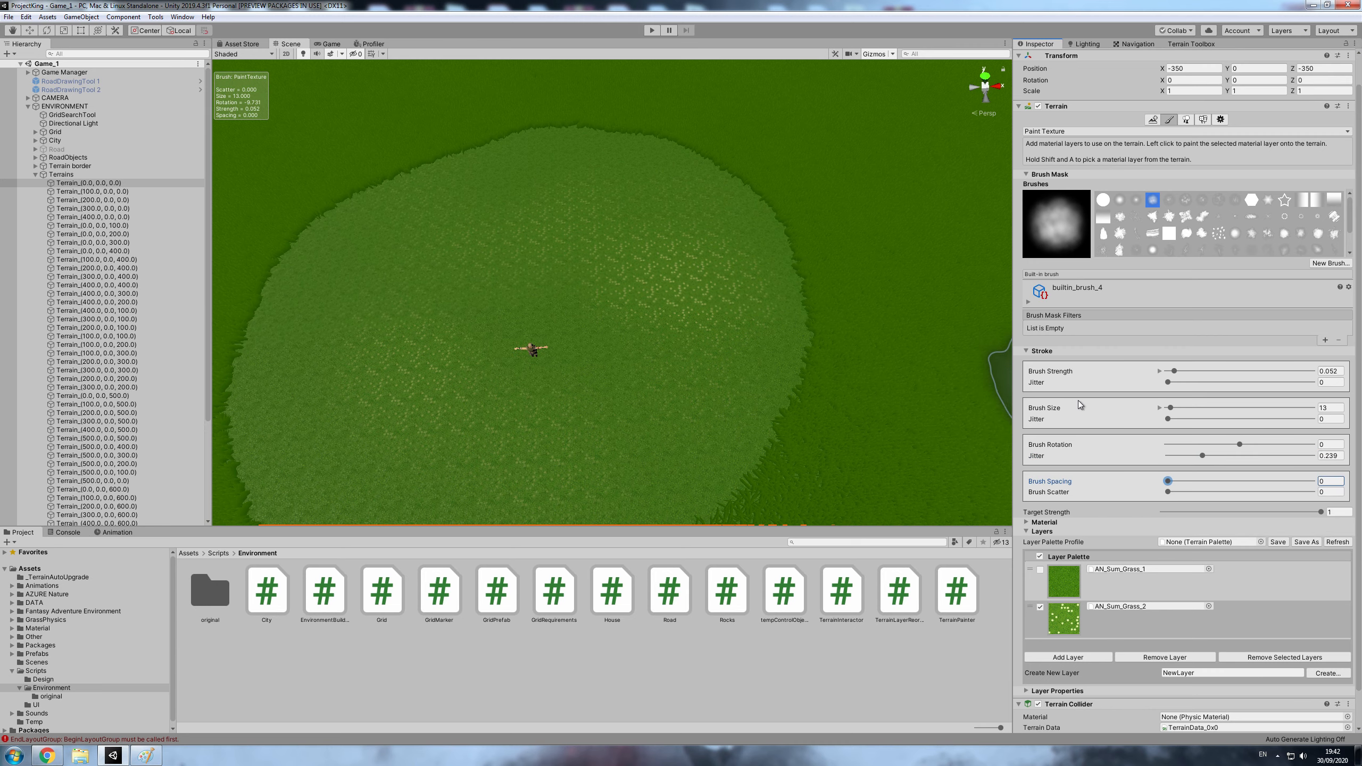
drag(1168, 419, 1185, 419)
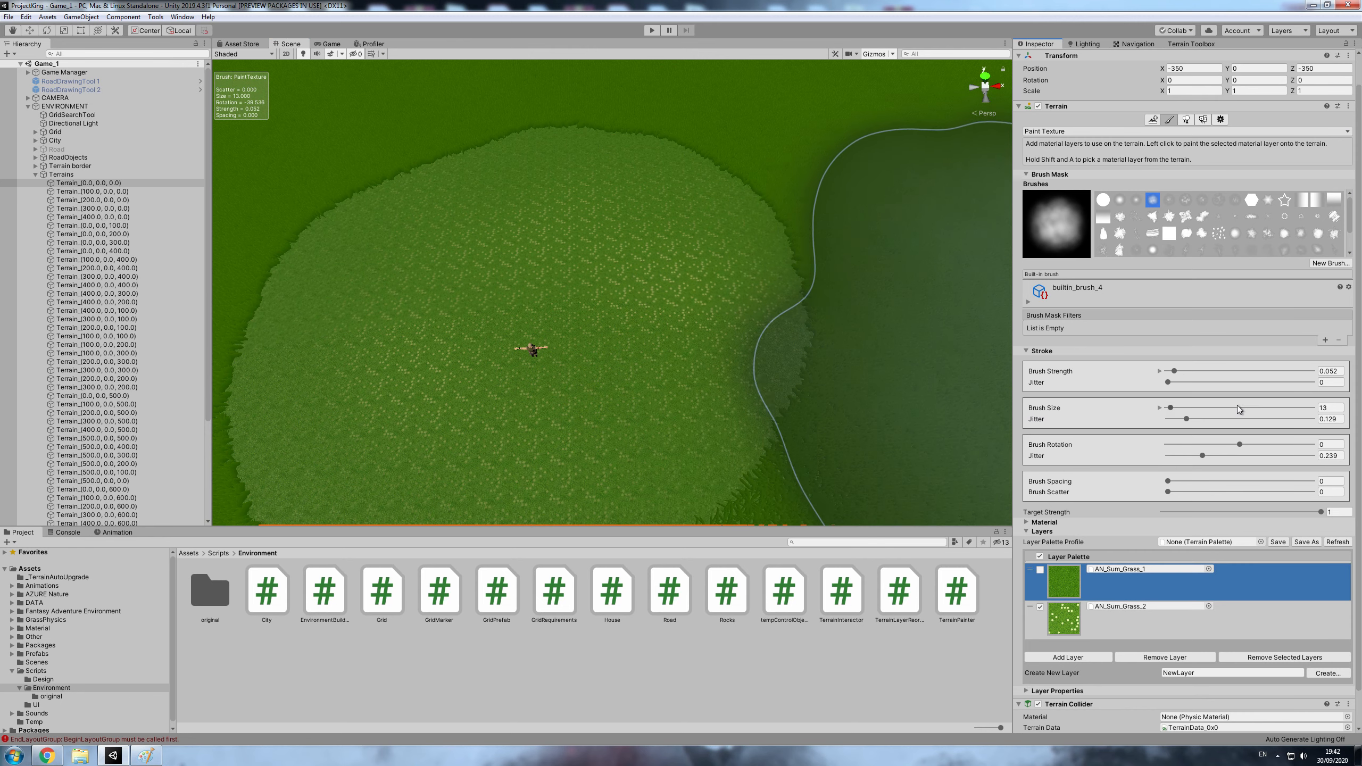
- Reset the brush size and rotation jitter to 0 and switch the brush to builtin_brush_1
mouse_move(1186, 419)
mouse_down()
mouse_move(1130, 443)
mouse_move(1130, 462)
mouse_up()
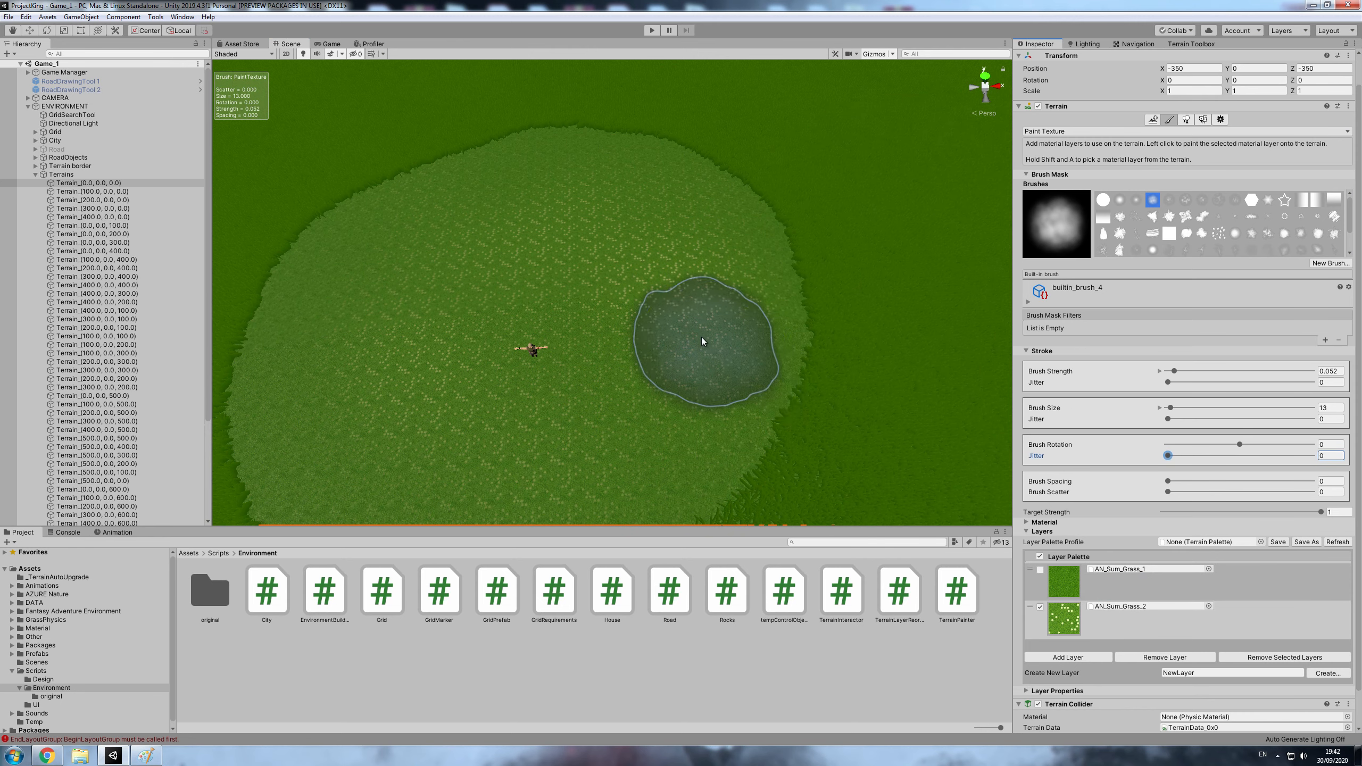
click(1102, 201)
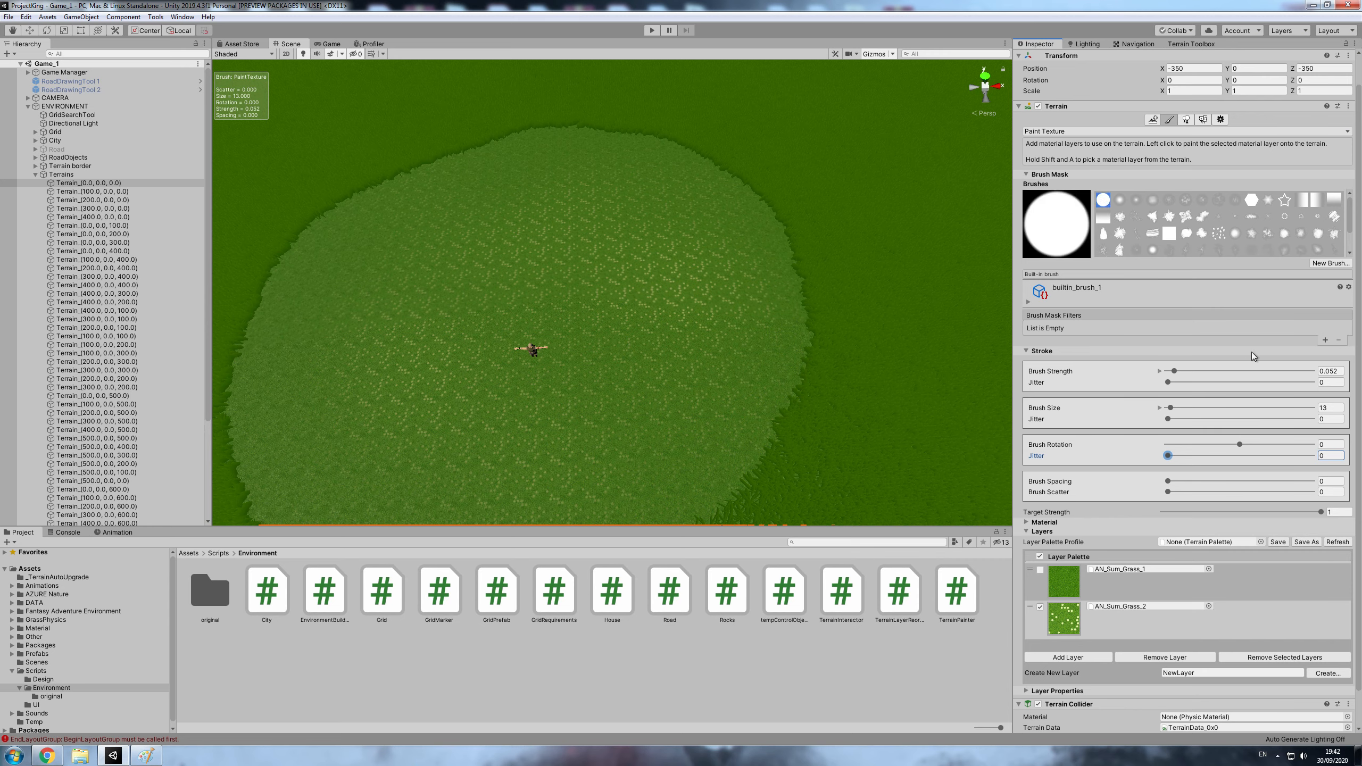
- Show the Terrain Toolbox settings, then list the project's packages in the Package Manager and view the Terrain Tools details
click(1191, 43)
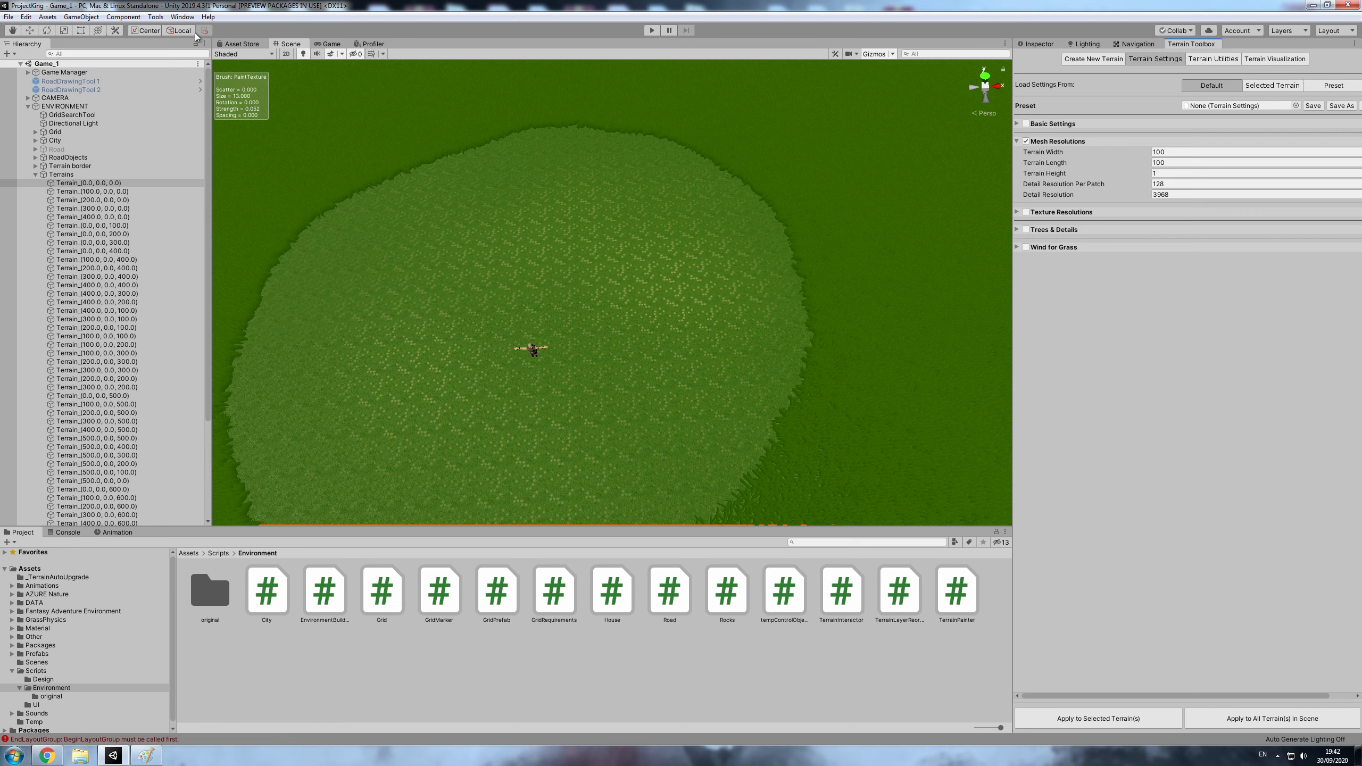
click(182, 17)
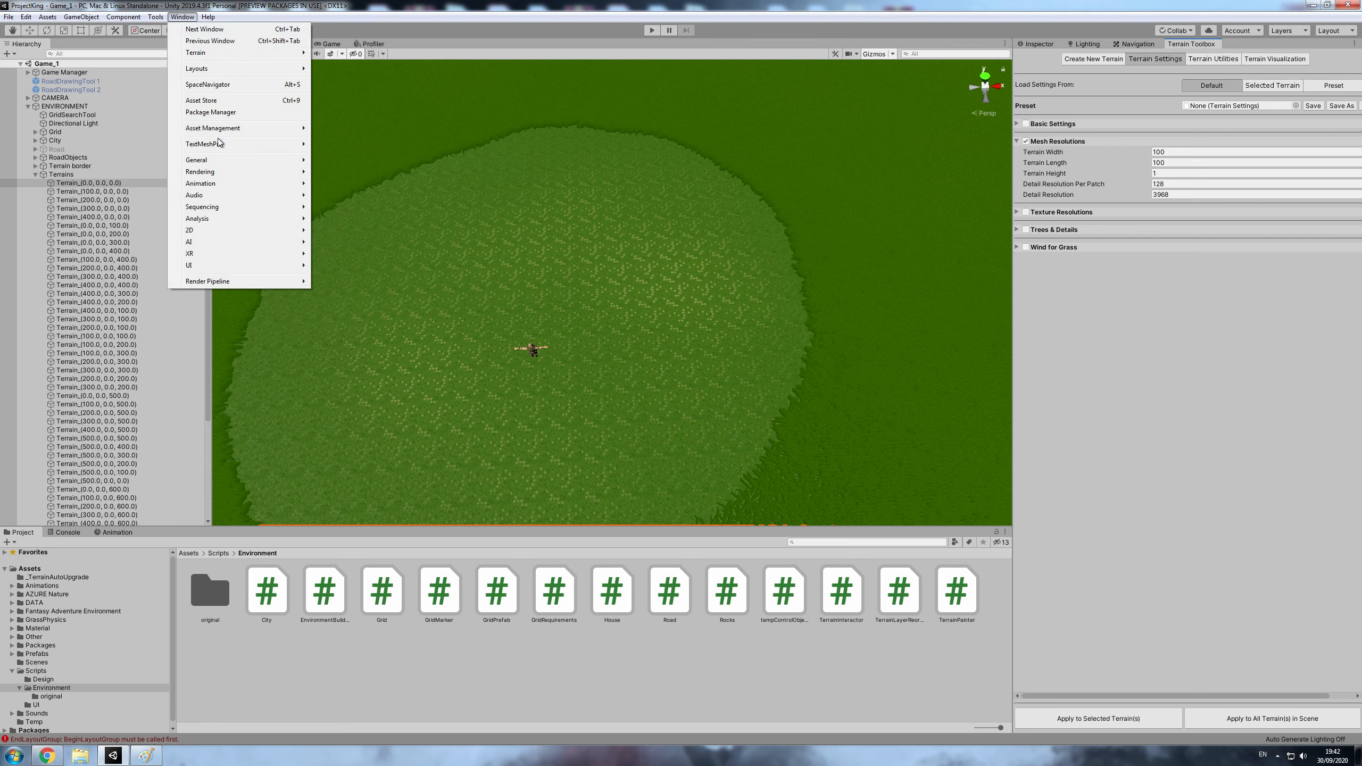
click(214, 114)
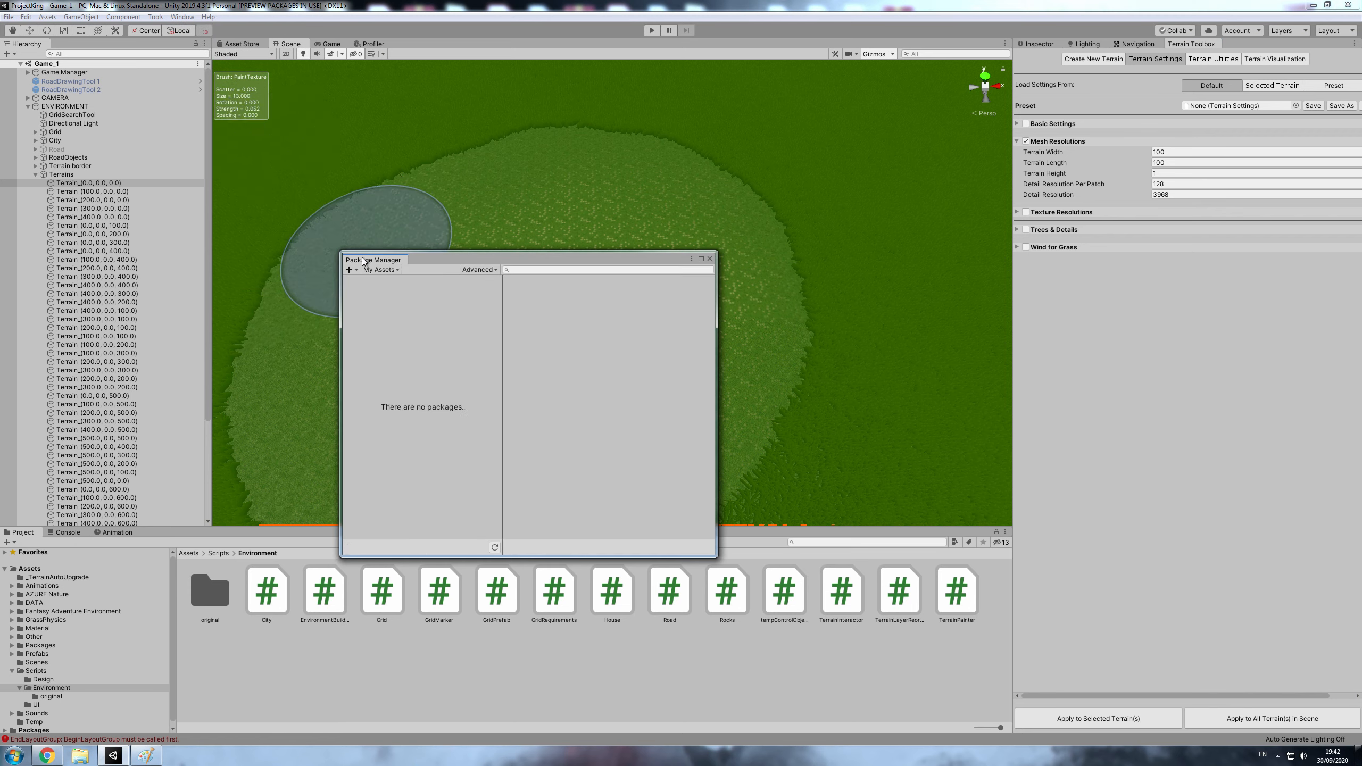
click(381, 270)
click(391, 293)
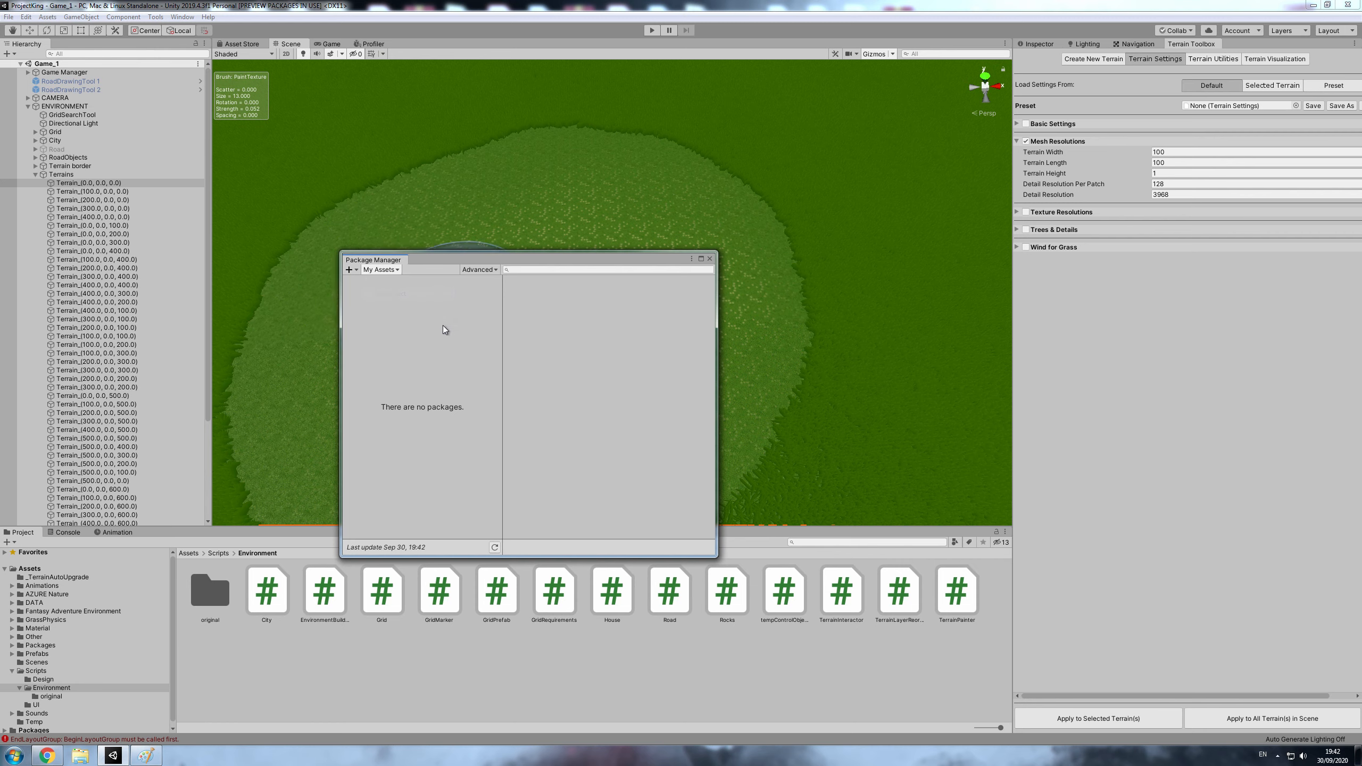
click(380, 309)
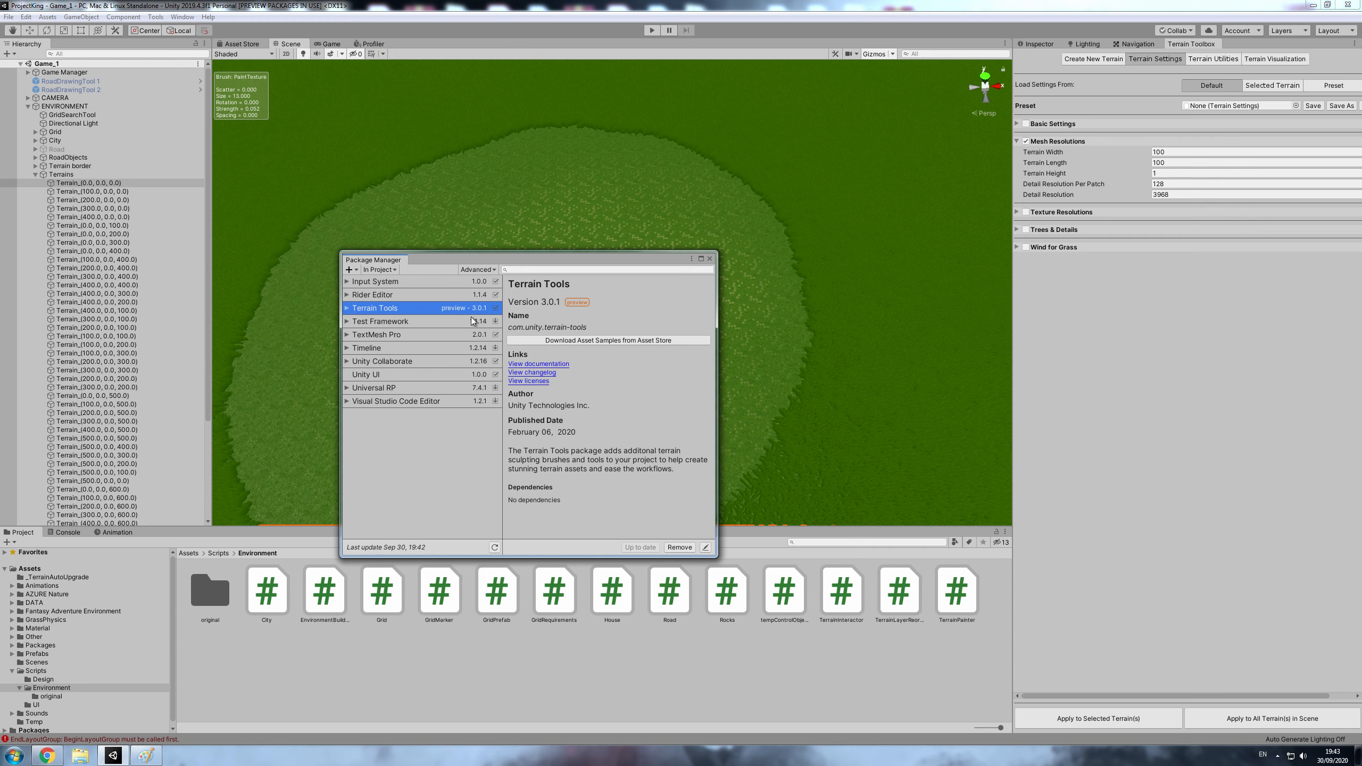
- Show the advanced package option for preview packages and close the Package Manager
click(488, 270)
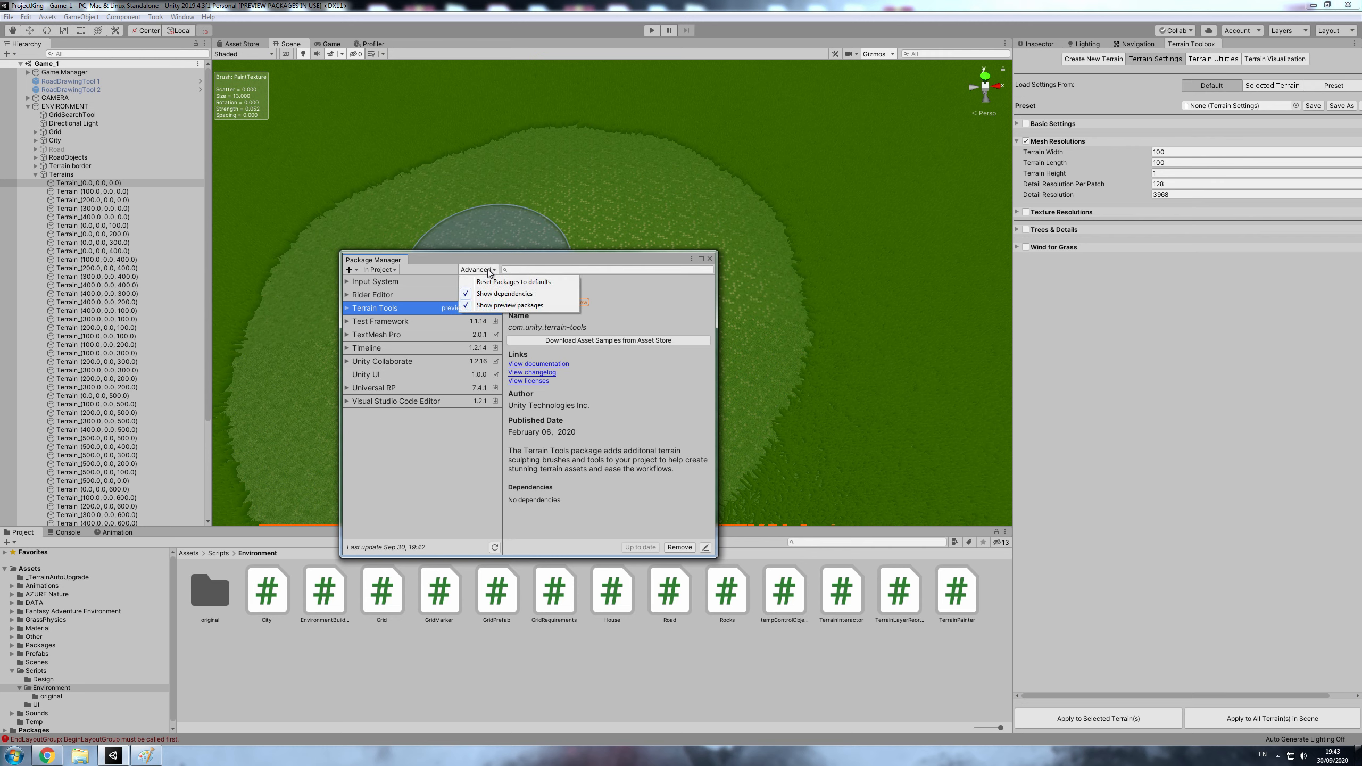
click(523, 306)
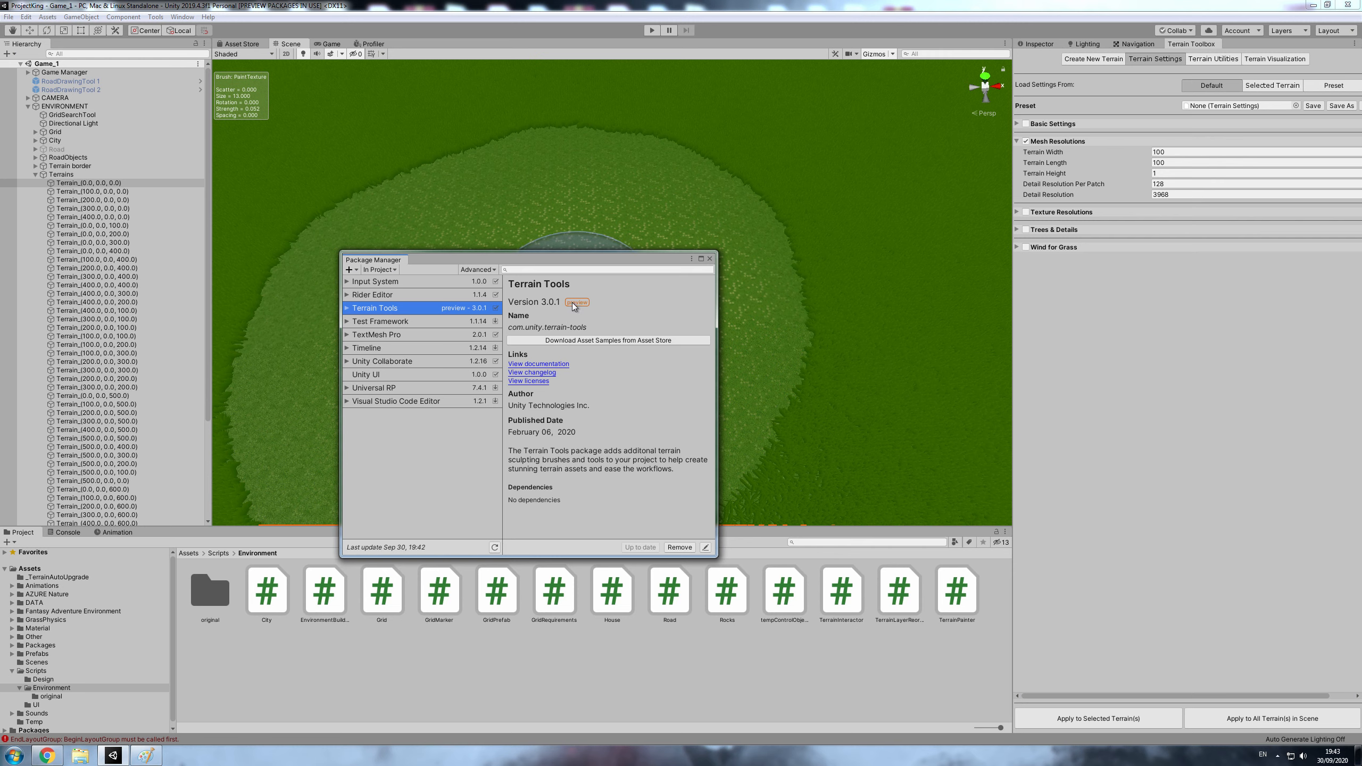
click(478, 269)
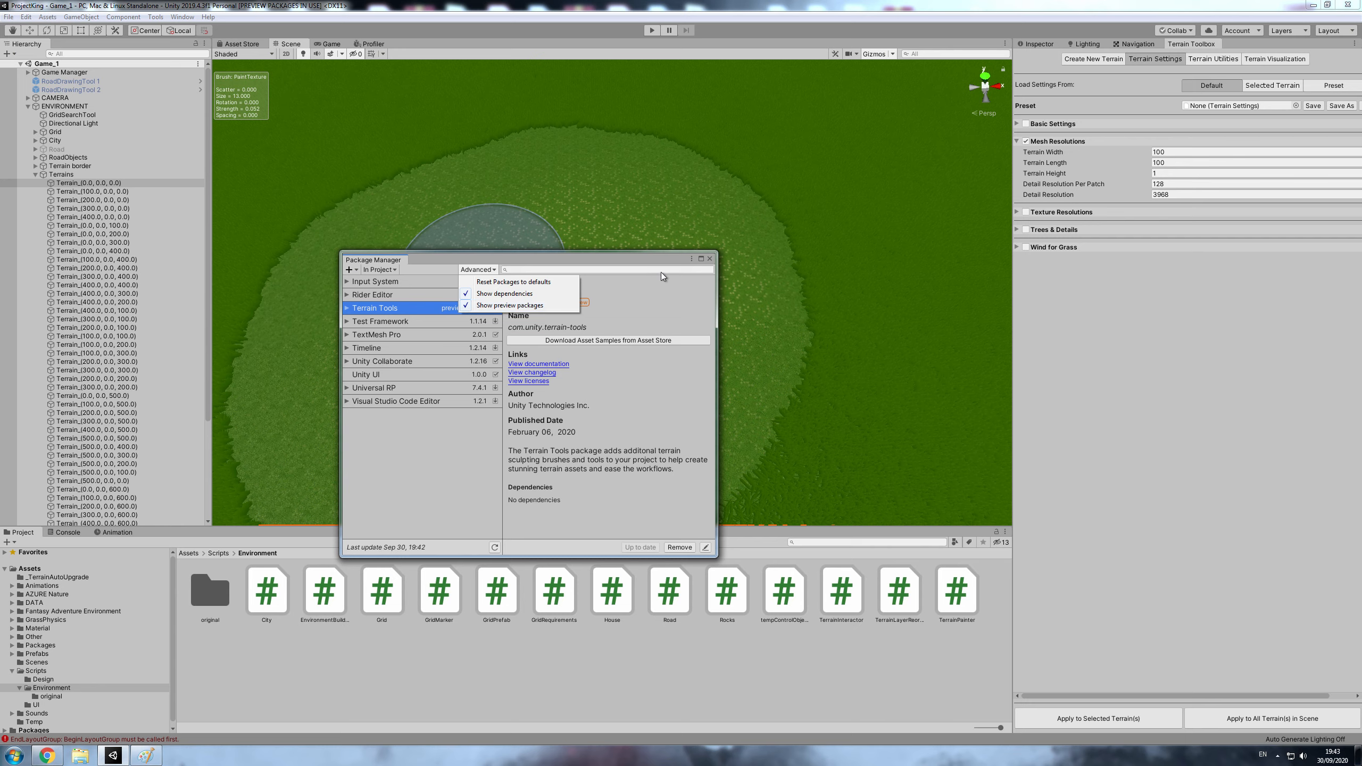
click(601, 347)
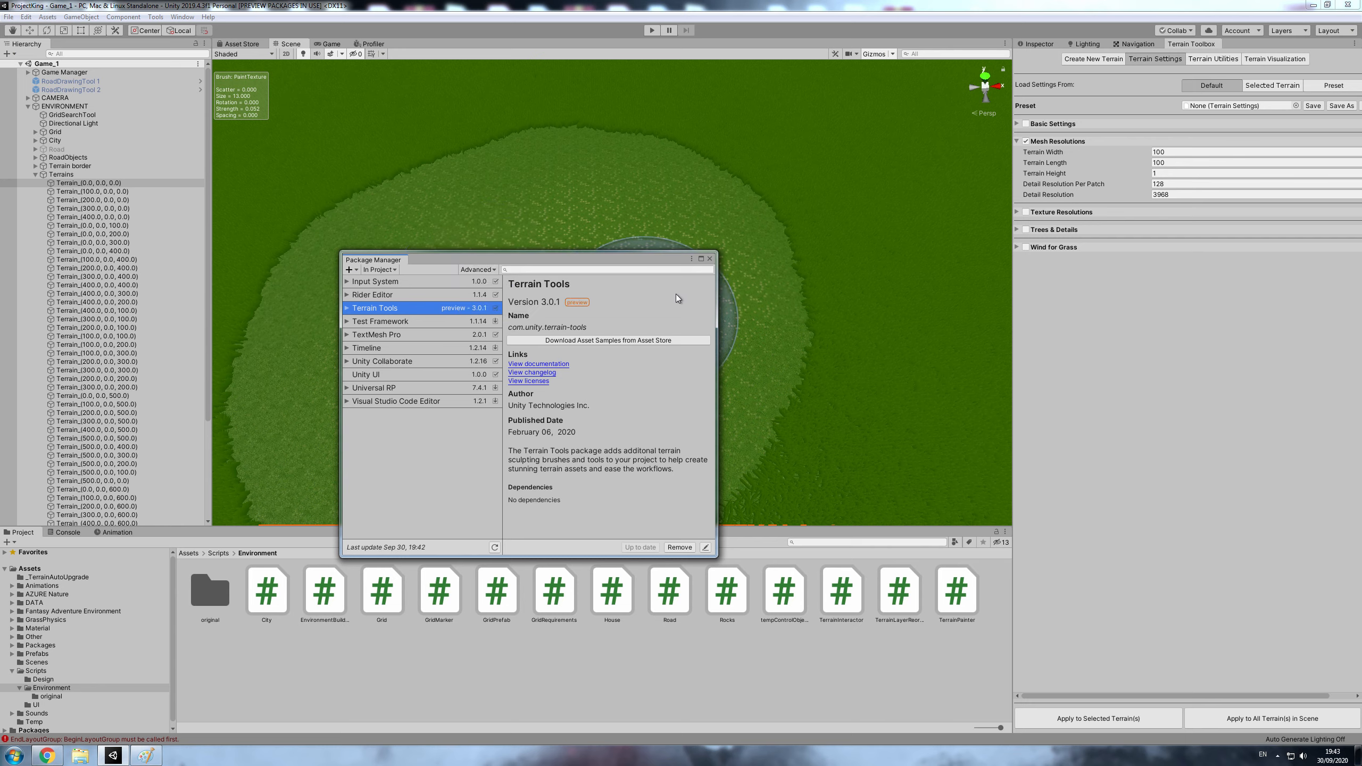
click(709, 259)
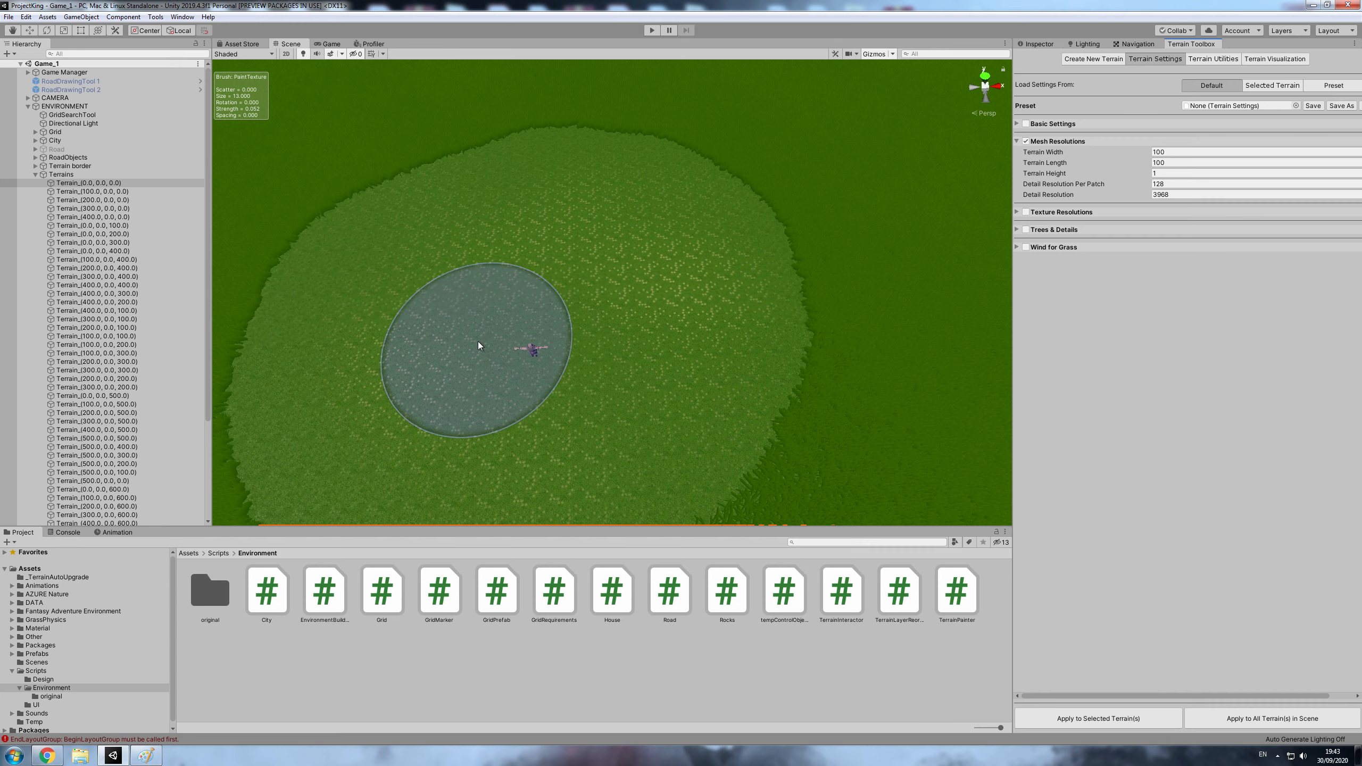
- Return to the terrain's paint settings and paint AN_Sum_Grass_1 over the AN_Sum_Grass_2 area near the character at strength 0.052
click(1038, 44)
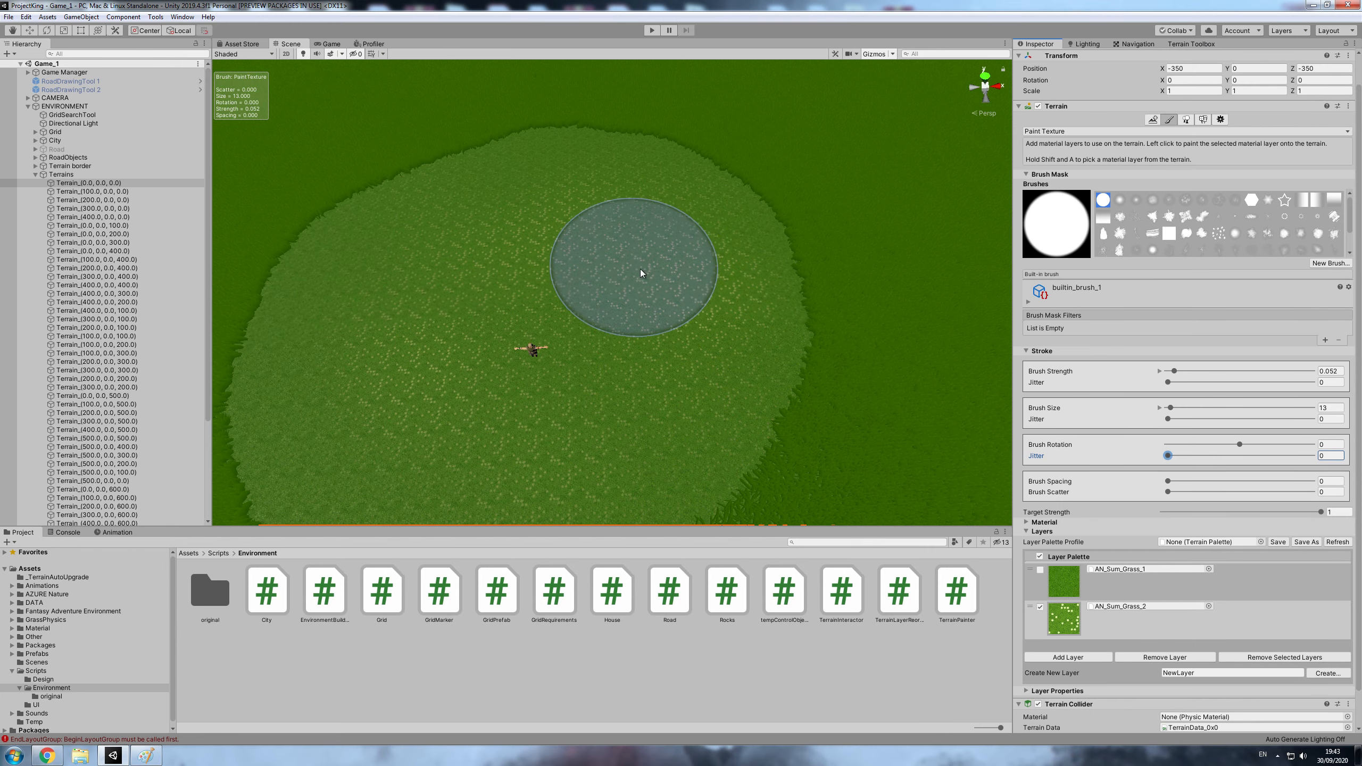
click(1153, 582)
scroll(589, 382, down, 2)
scroll(586, 383, down, 3)
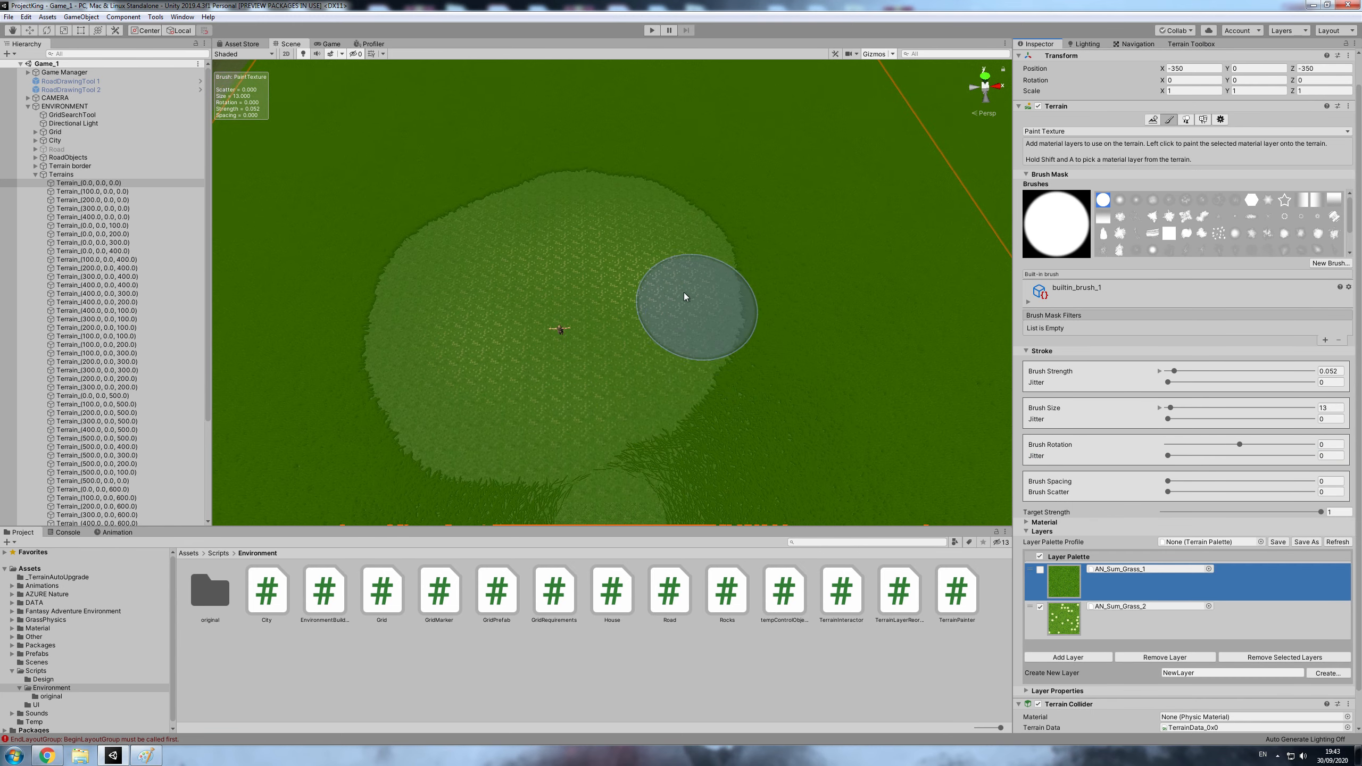
mouse_move(672, 279)
mouse_down()
mouse_move(560, 240)
mouse_move(466, 238)
mouse_move(601, 291)
mouse_up()
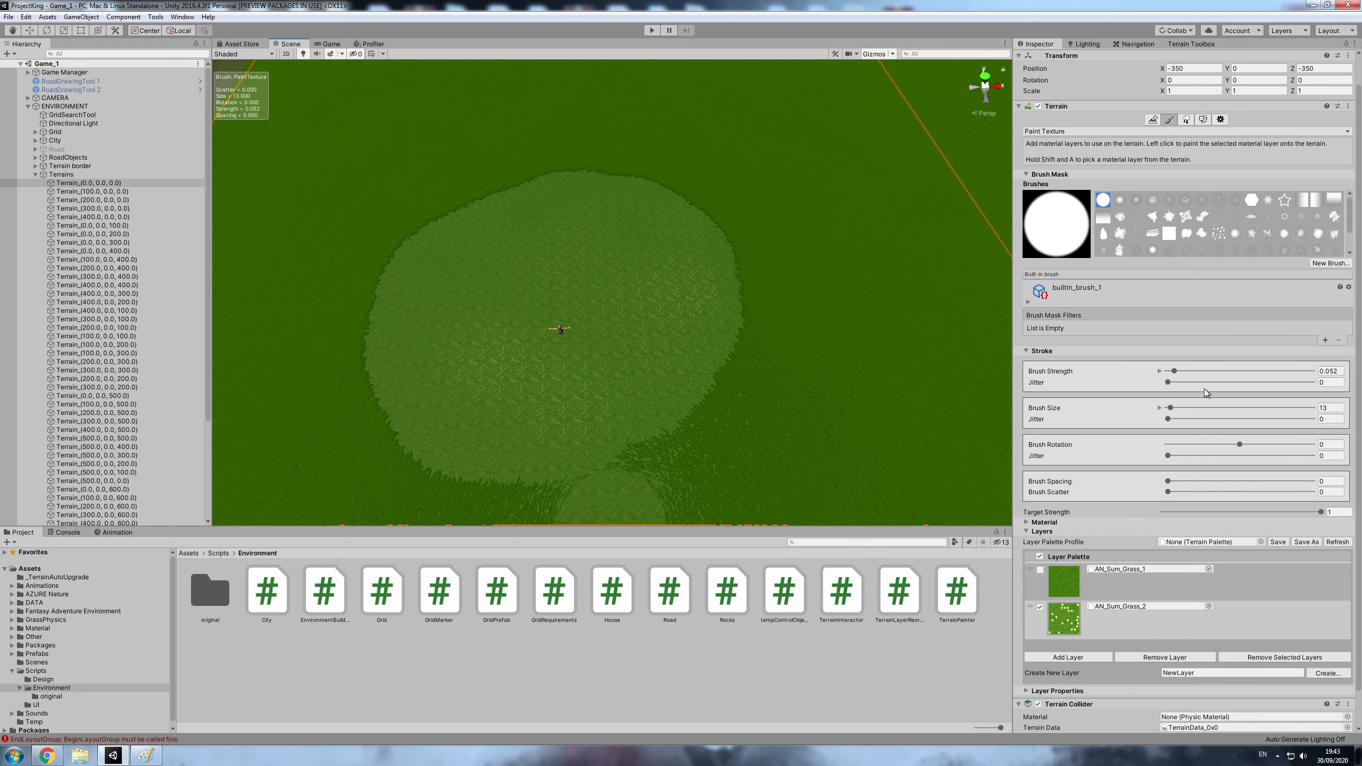
- Set the brush strength to 1 and paint AN_Sum_Grass_1 over the remaining AN_Sum_Grass_2 patches
drag(1175, 371, 1313, 371)
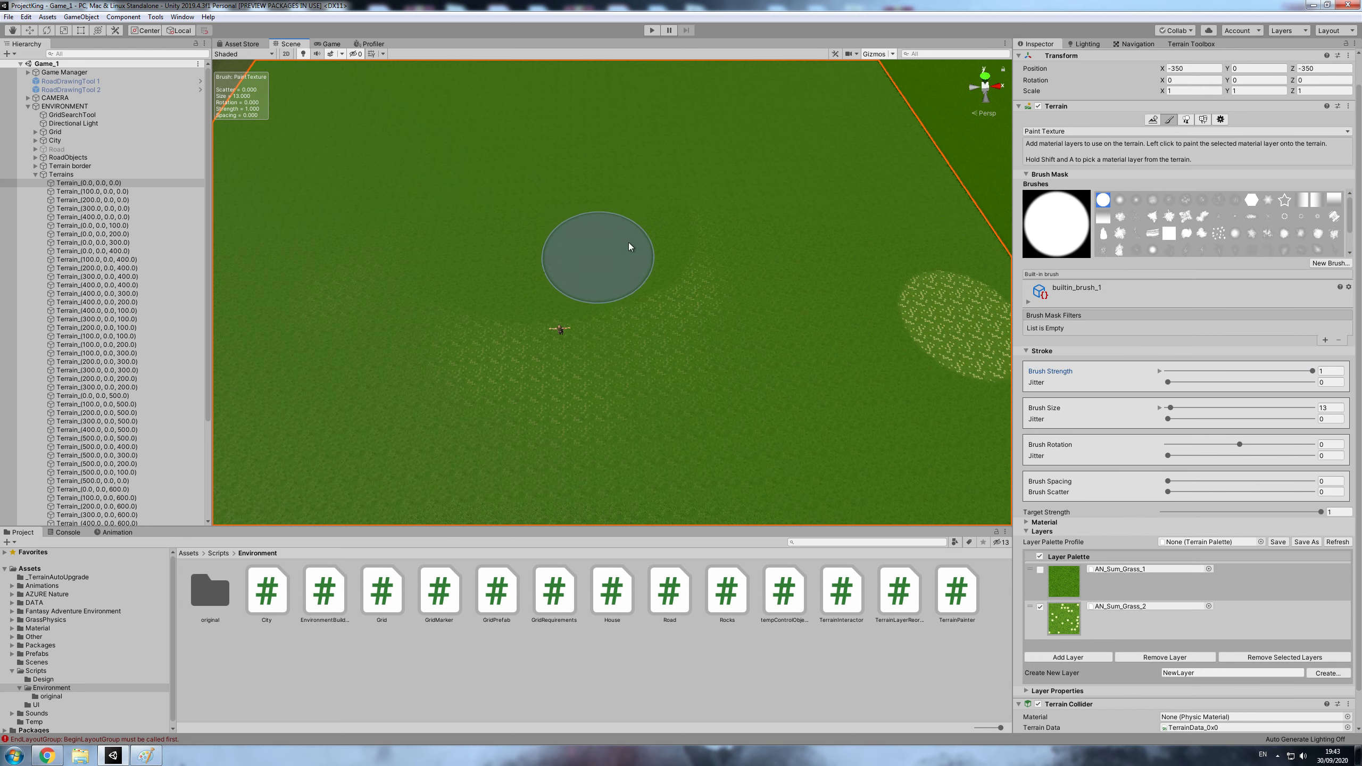
mouse_move(707, 284)
mouse_down()
mouse_move(517, 381)
mouse_move(492, 456)
mouse_move(334, 301)
mouse_move(715, 428)
mouse_move(900, 288)
mouse_move(964, 361)
mouse_up()
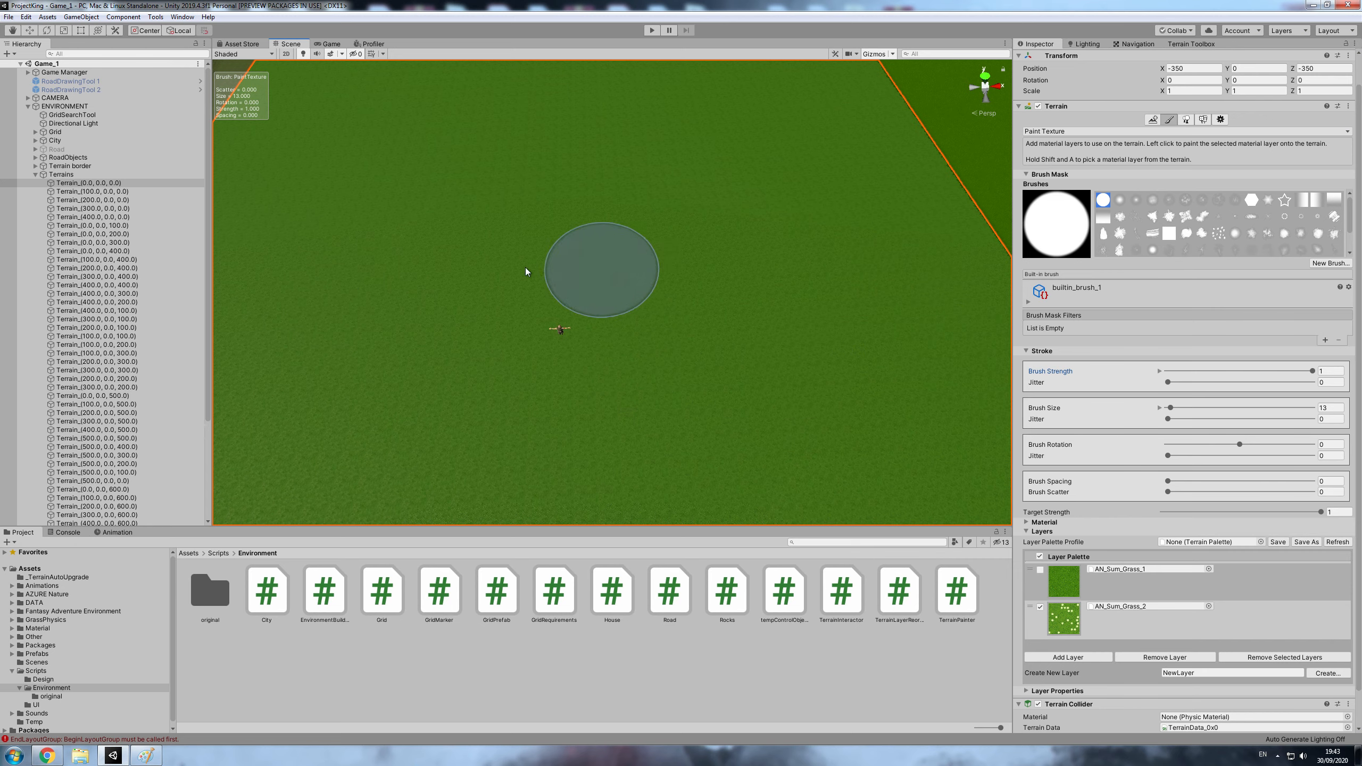
scroll(596, 319, down, 4)
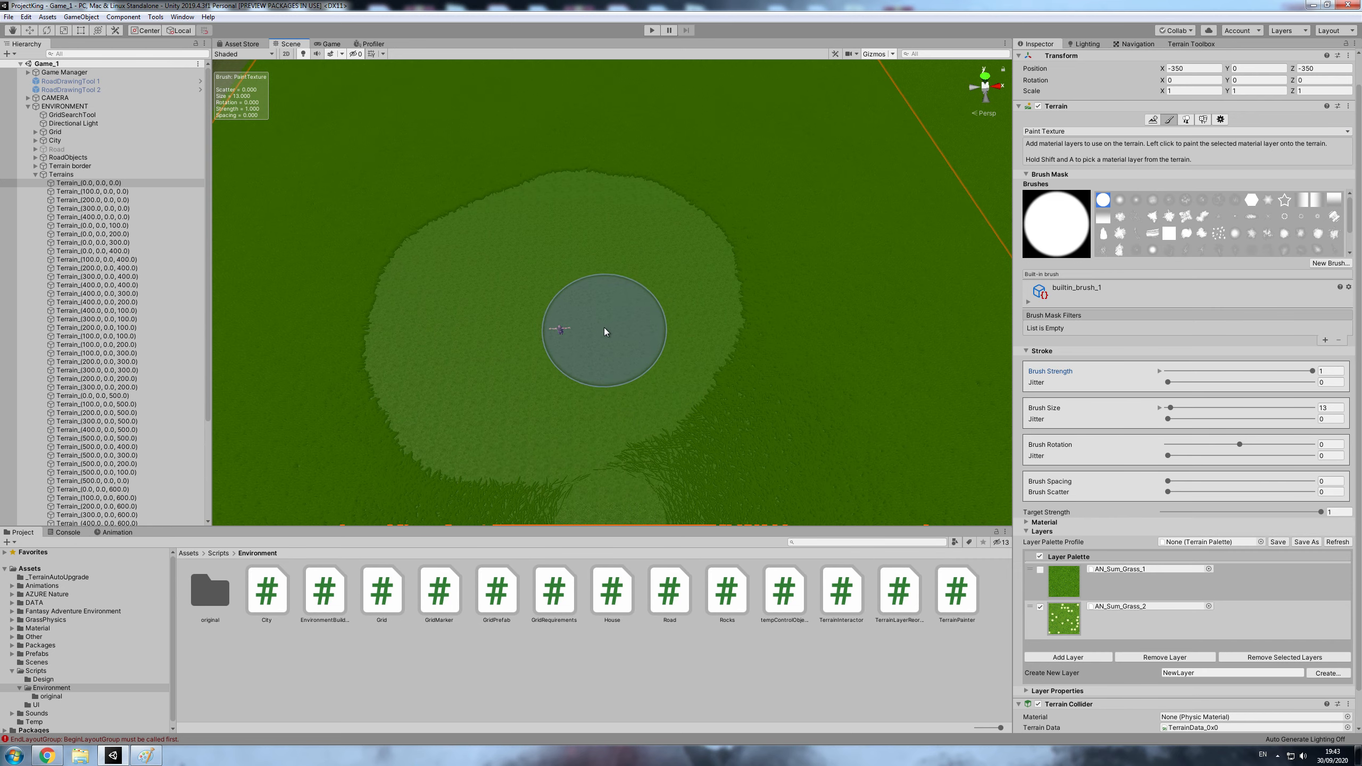
- Set the brush size to 100 and paint AN_Sum_Grass_1 across the selected terrain tile
scroll(740, 400, down, 5)
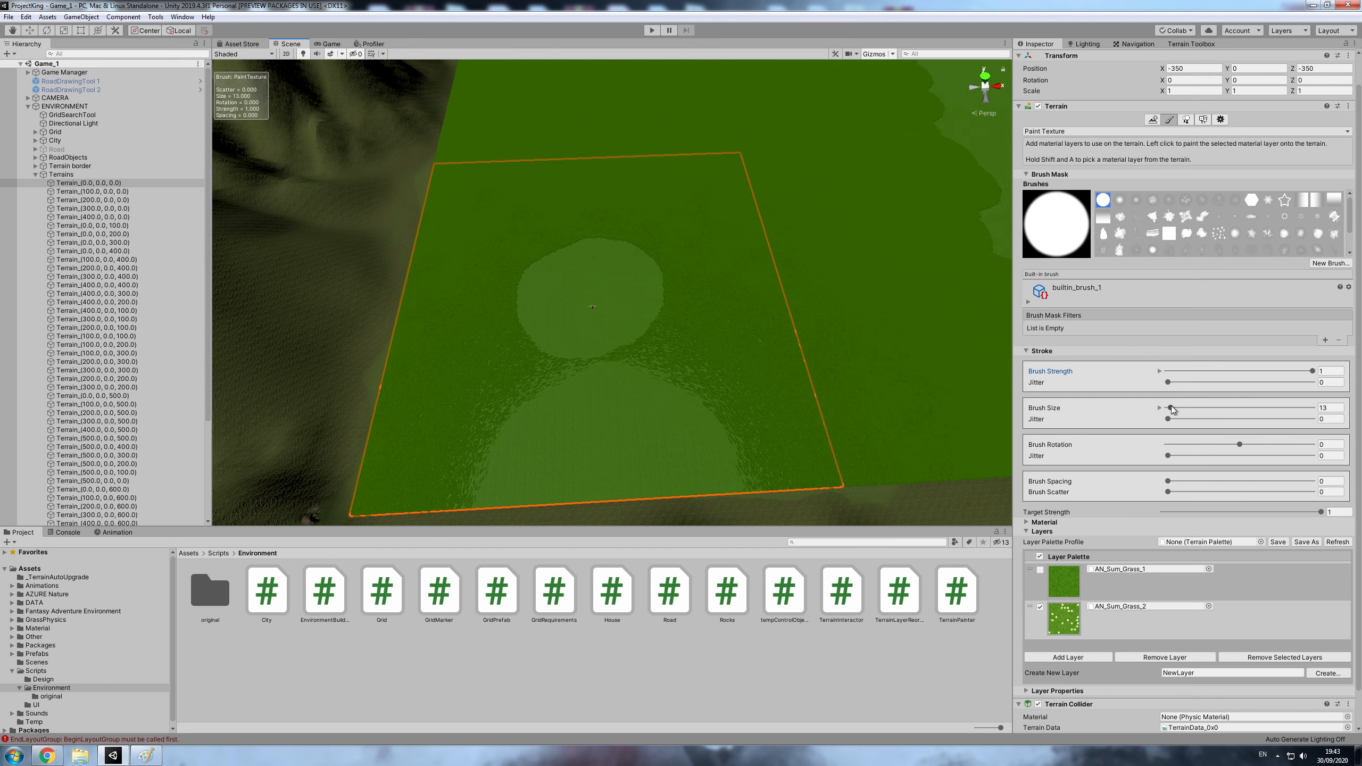
mouse_move(1171, 410)
mouse_down()
mouse_move(1282, 409)
mouse_move(1266, 409)
mouse_up()
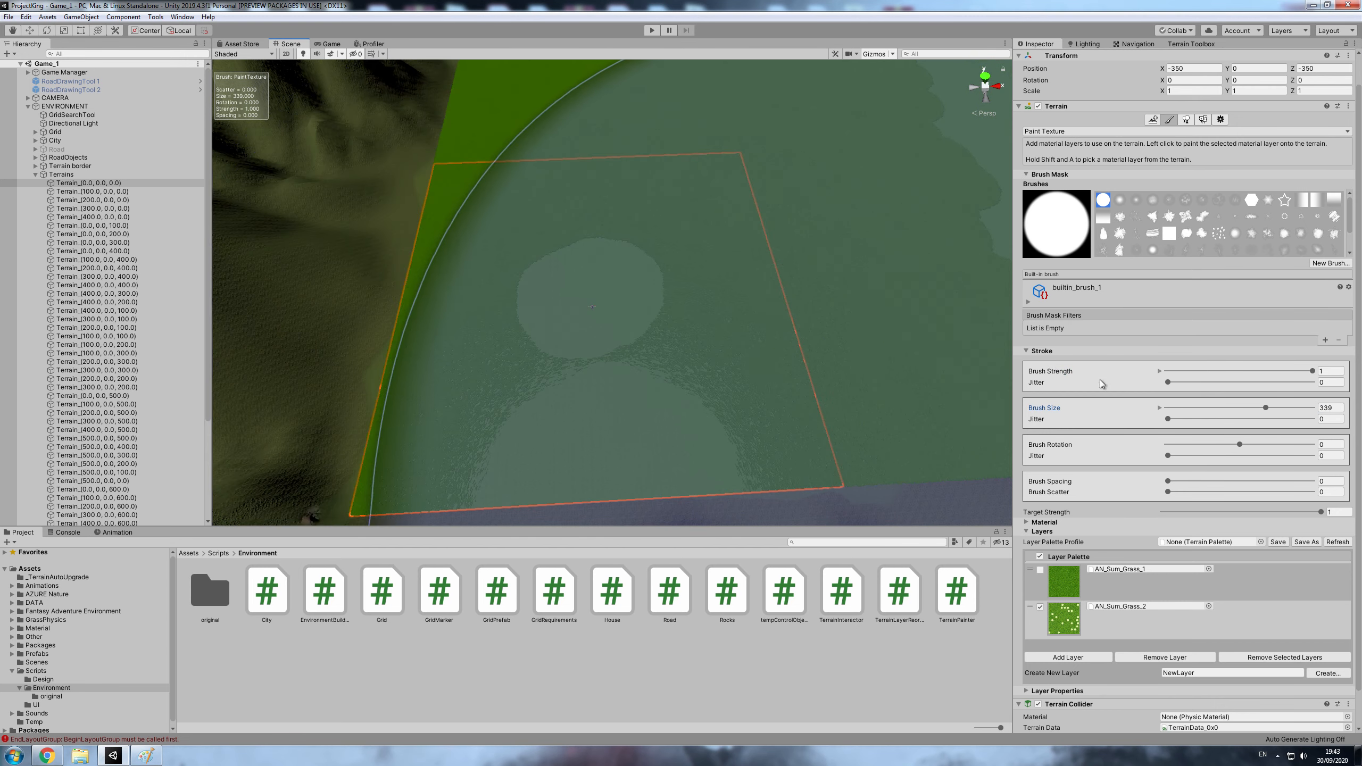
mouse_move(1239, 444)
mouse_down()
mouse_move(1136, 450)
mouse_move(1197, 445)
mouse_up()
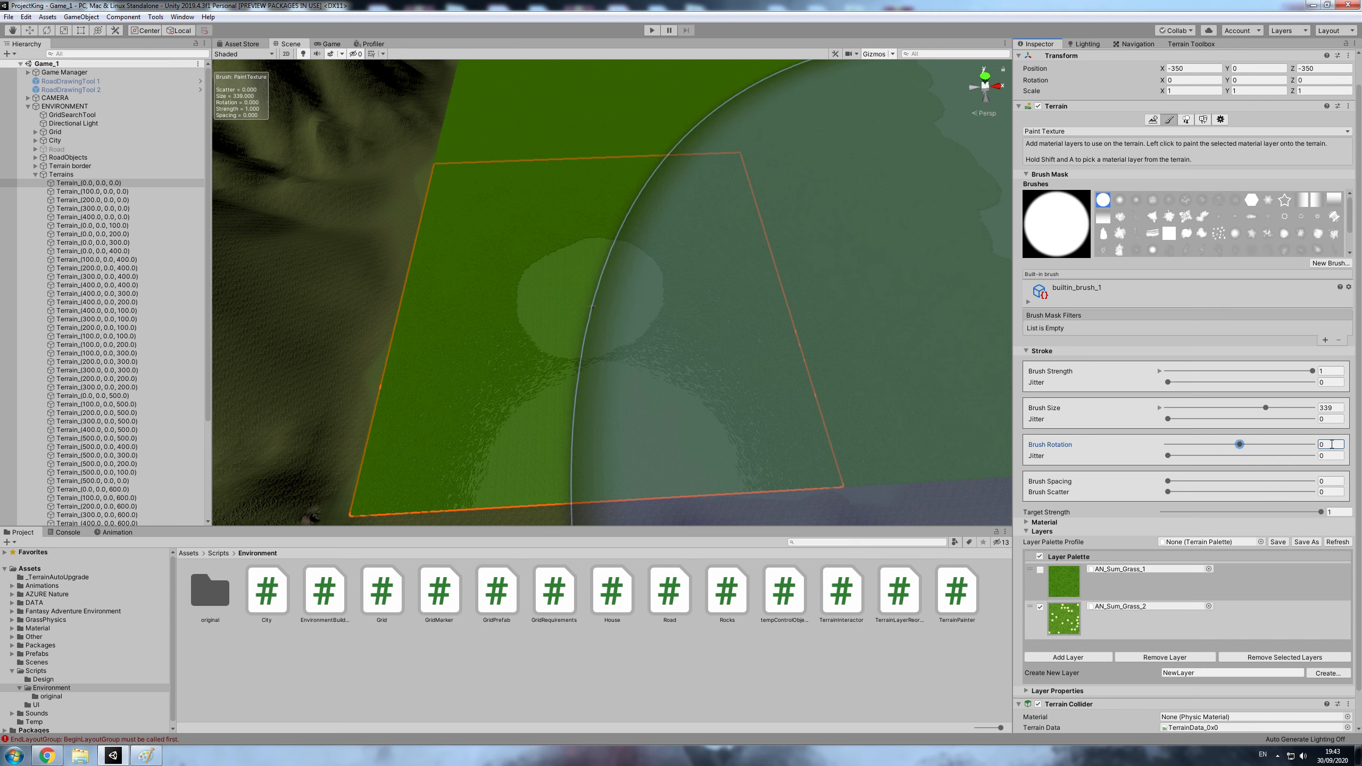
click(1338, 409)
text(100)
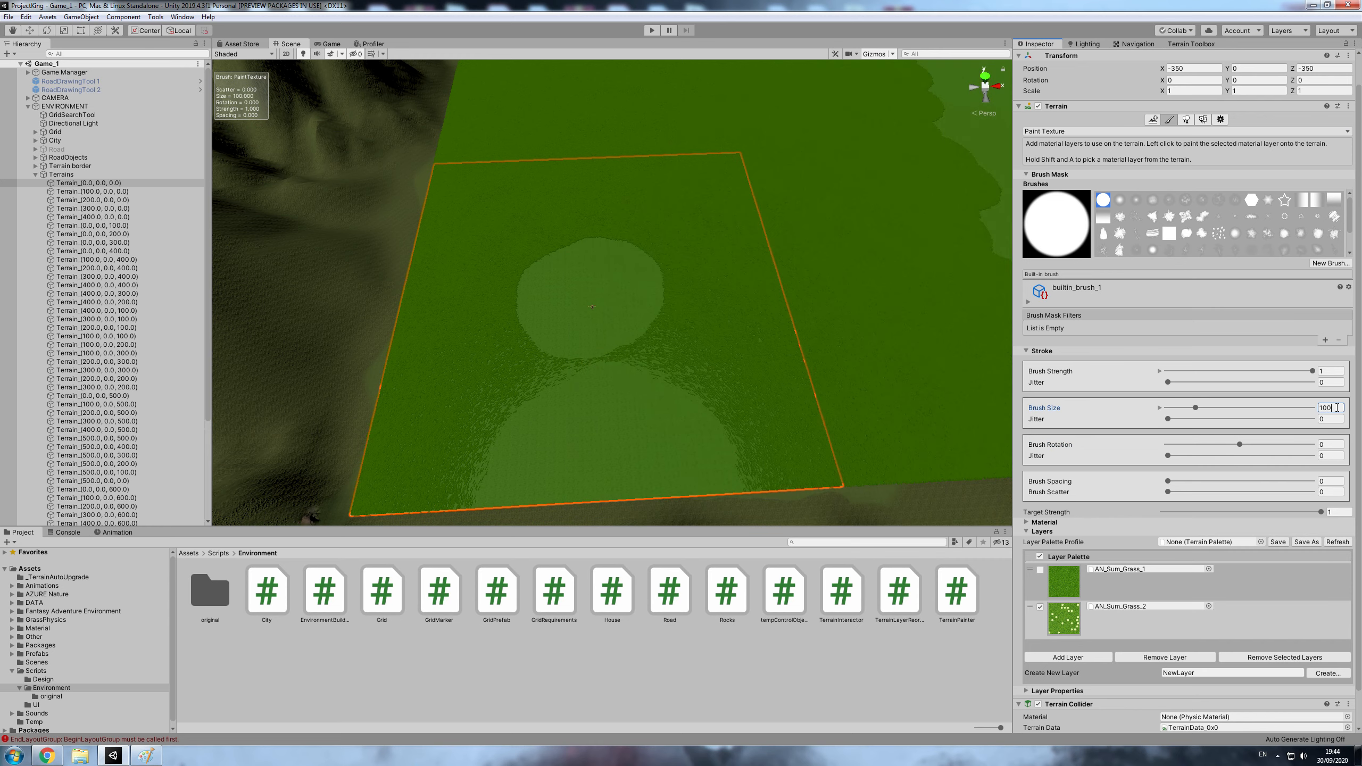
key(Return)
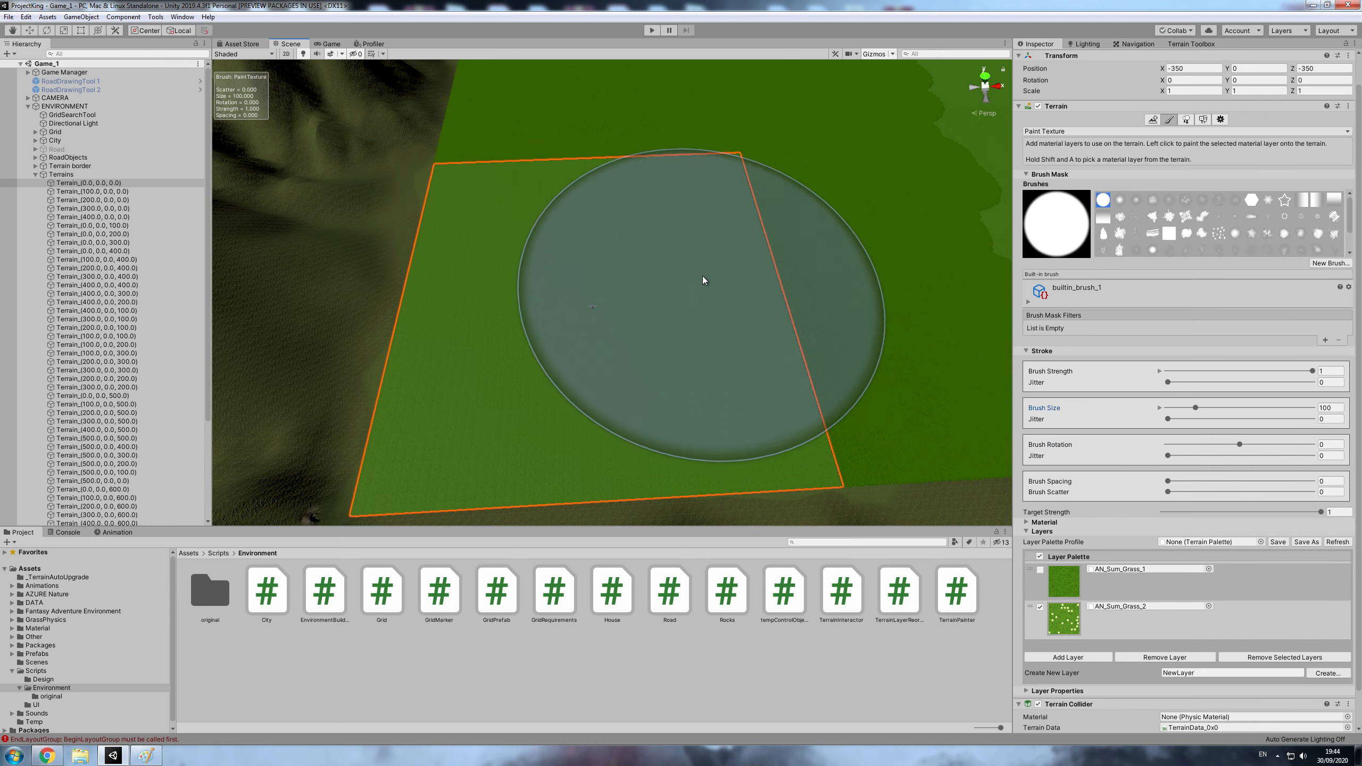
key(ctrl+z)
scroll(609, 317, up, 4)
scroll(610, 320, up, 5)
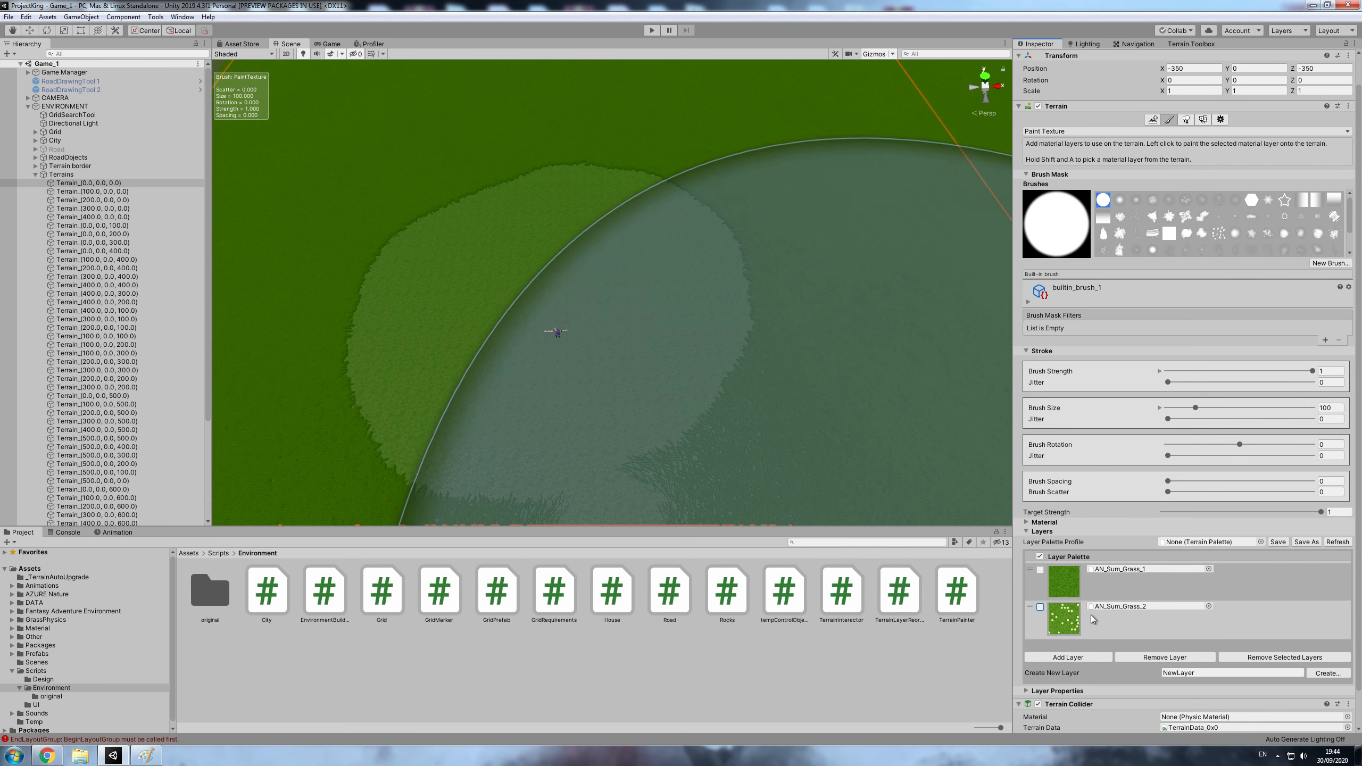
- Remove the AN_Sum_Grass_2 layer from the layer palette and set the brush size to 27
click(1040, 607)
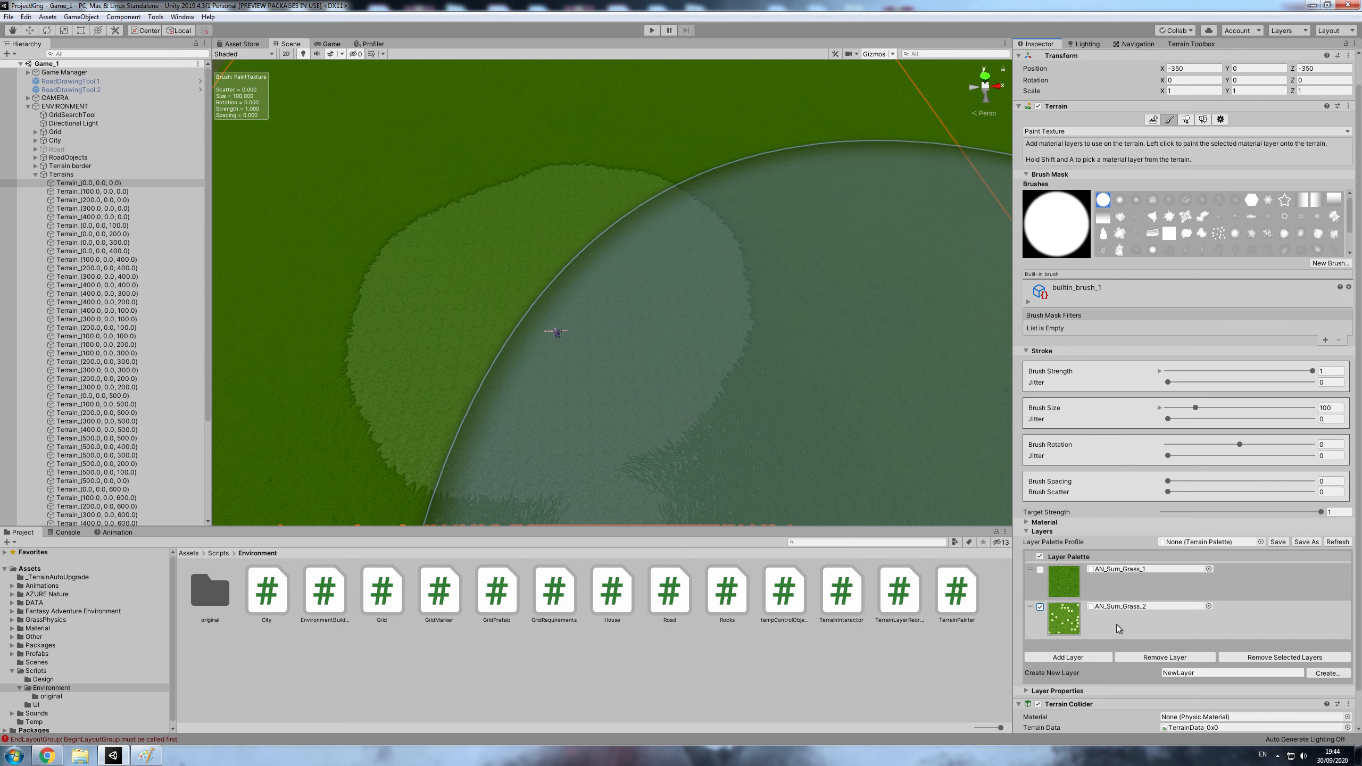
click(1064, 617)
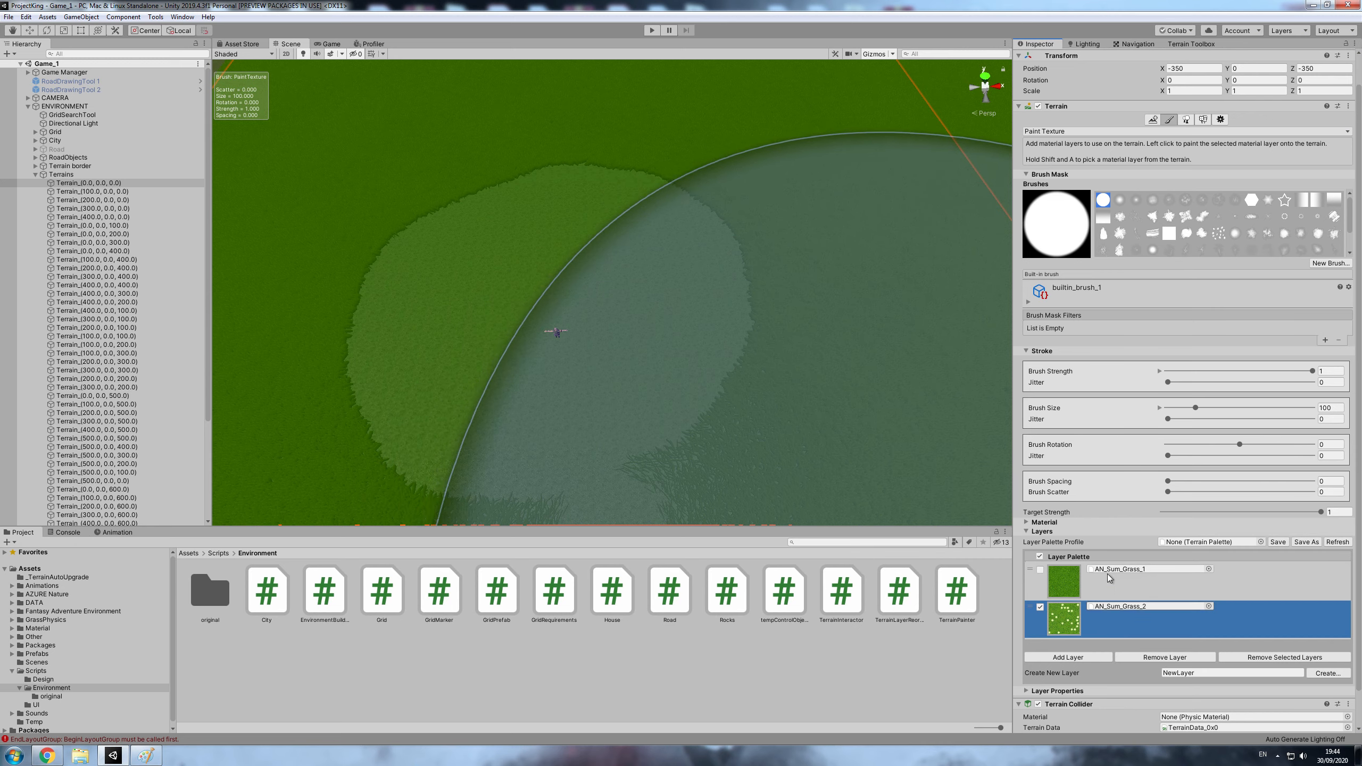
click(1285, 657)
click(711, 399)
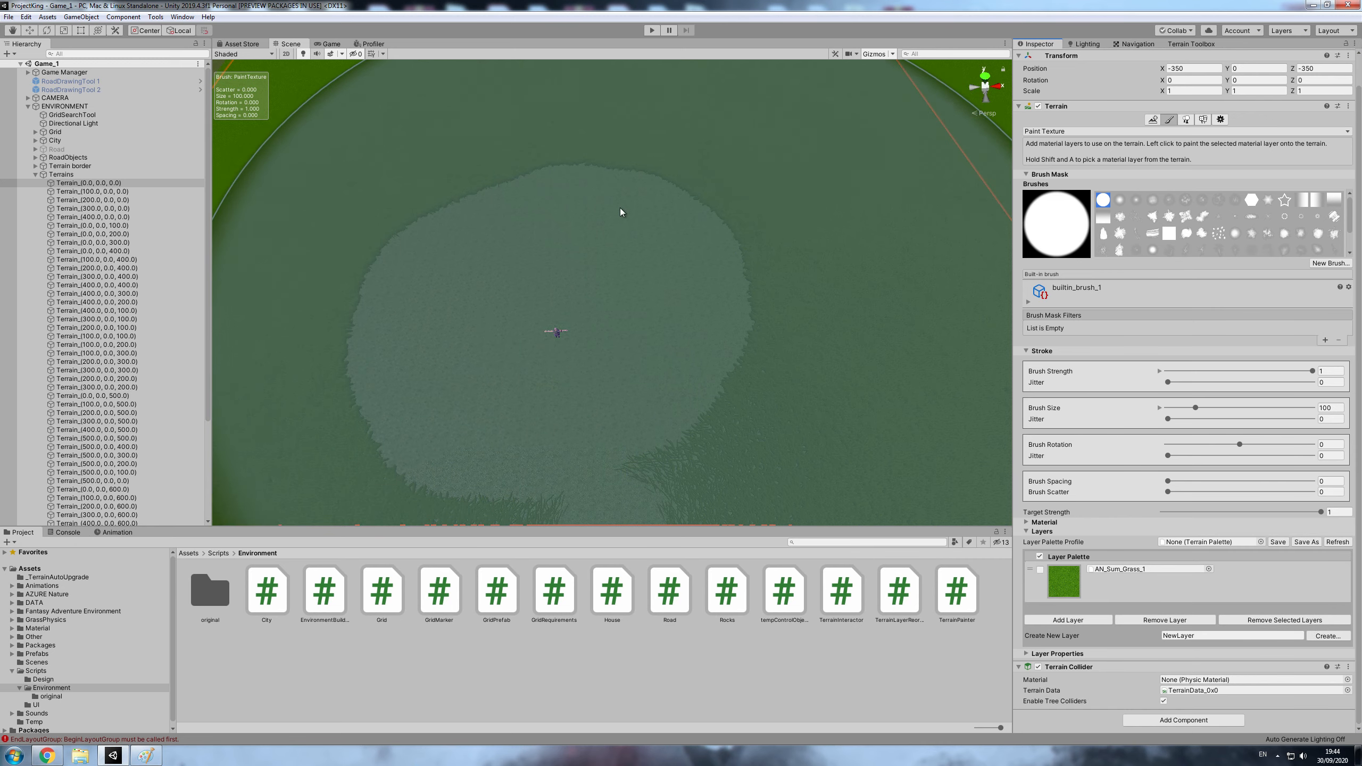
drag(1196, 409, 1173, 408)
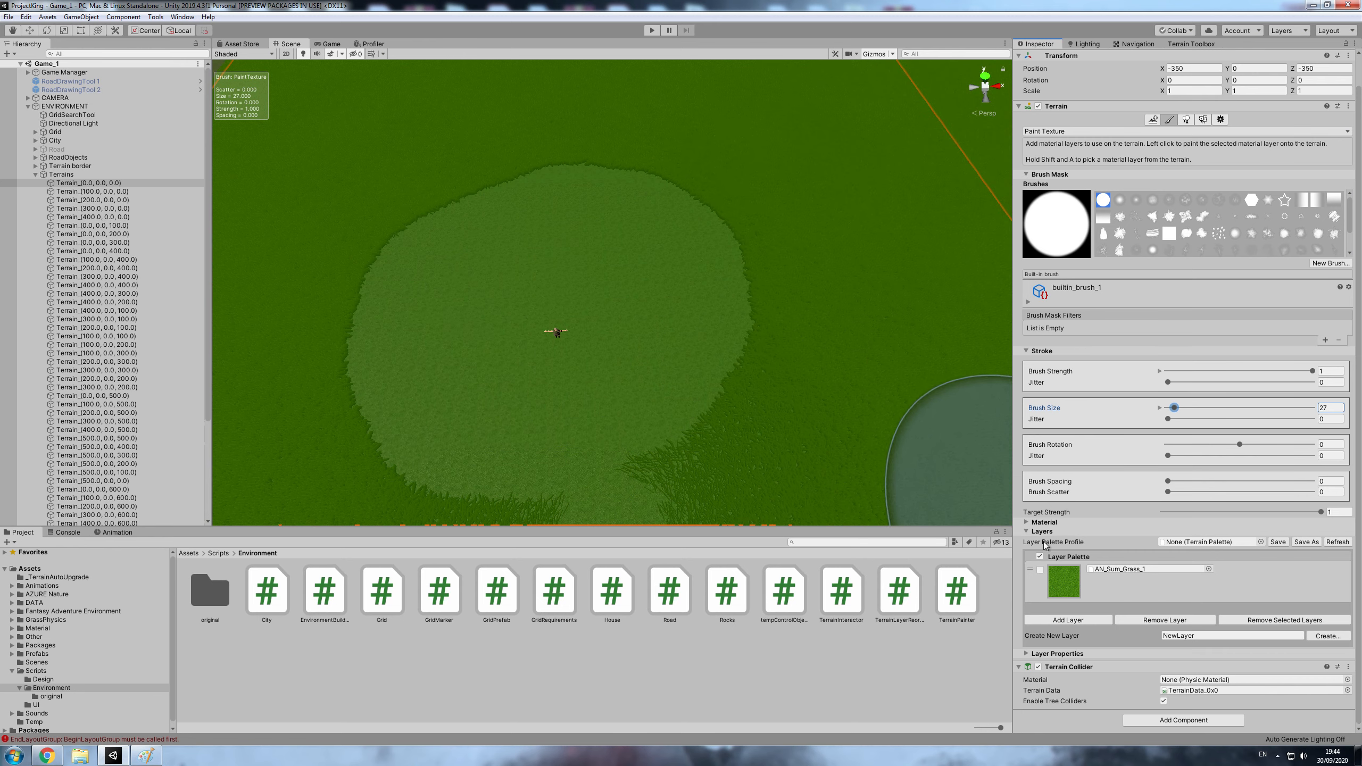
- Check the layer diagram in Paint, return to Unity and add AN_Sum_Ground_1 as a terrain layer
click(1312, 5)
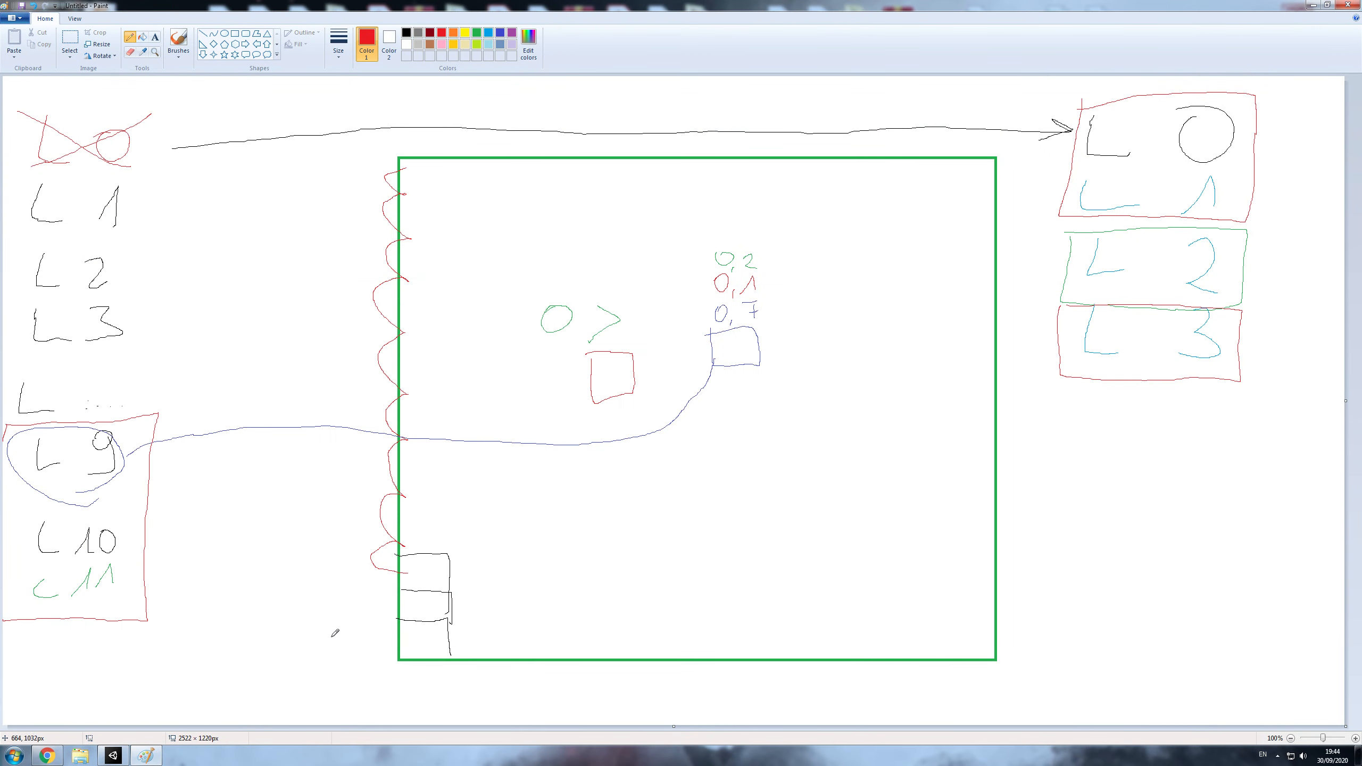
click(113, 756)
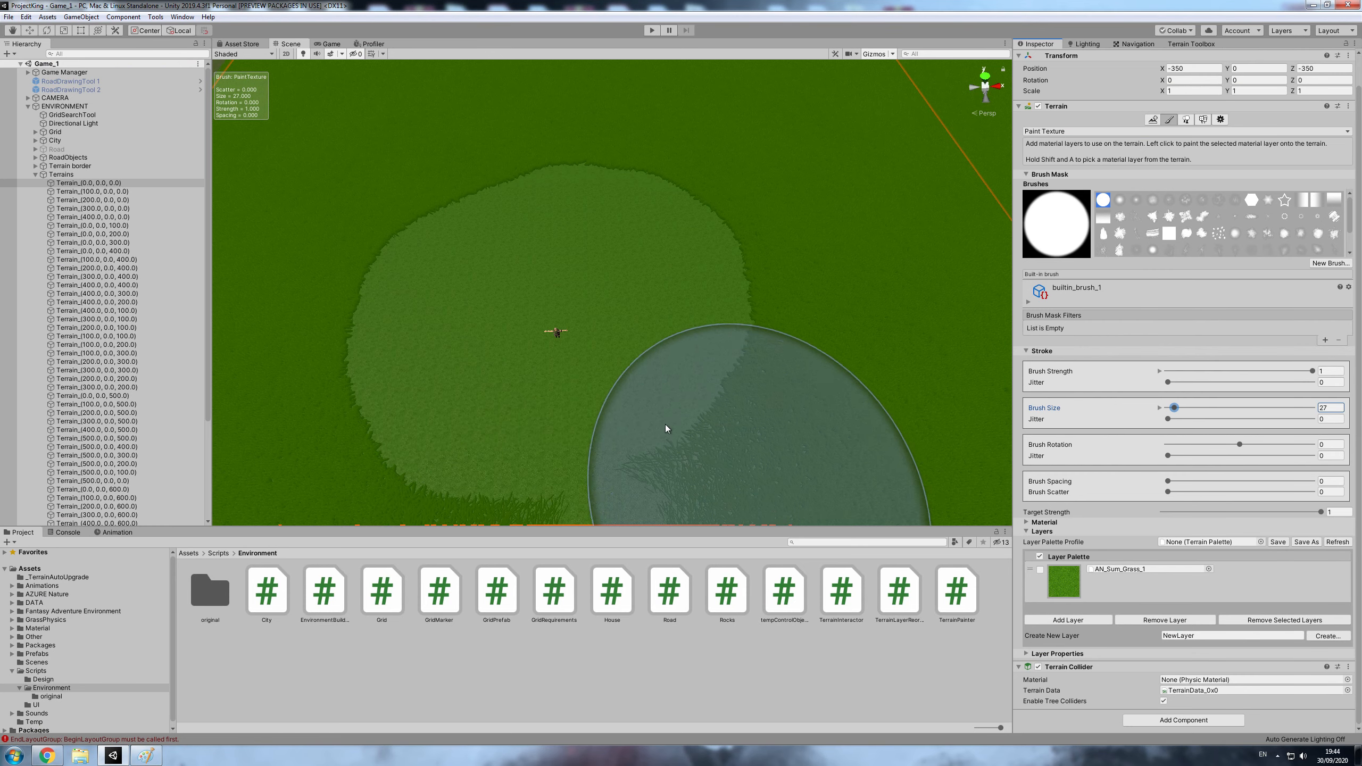
click(1089, 622)
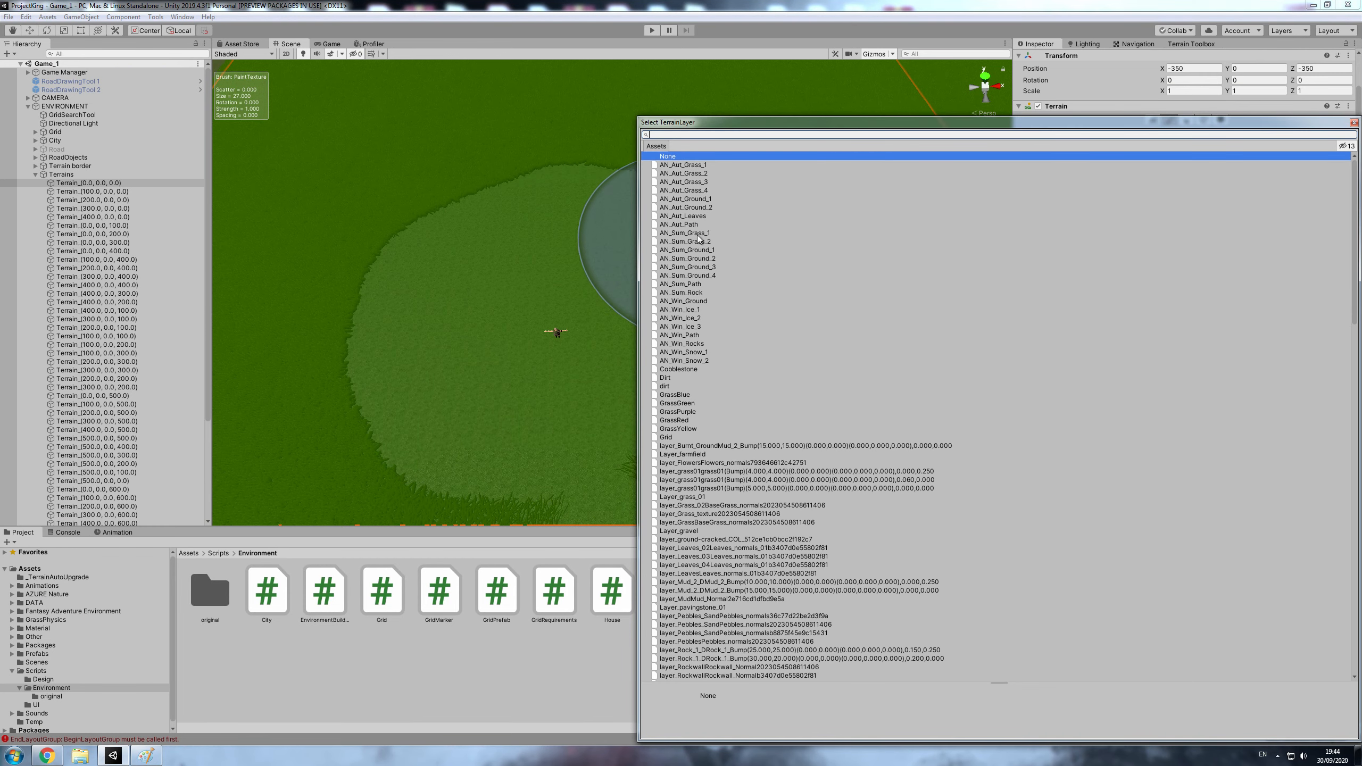
click(705, 259)
double_click(701, 250)
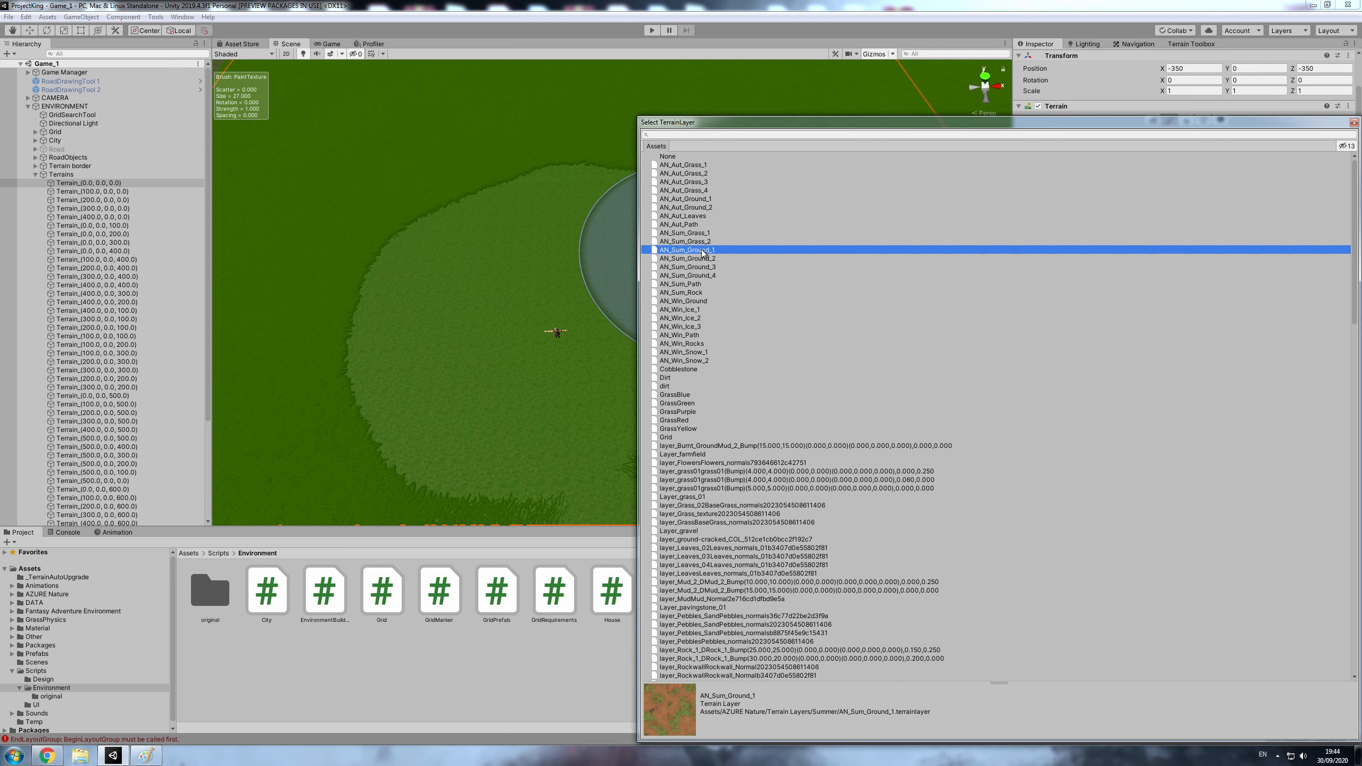
- Paint AN_Sum_Ground_1 at full strength with the size 27 brush over the grass around the character
scroll(572, 346, up, 10)
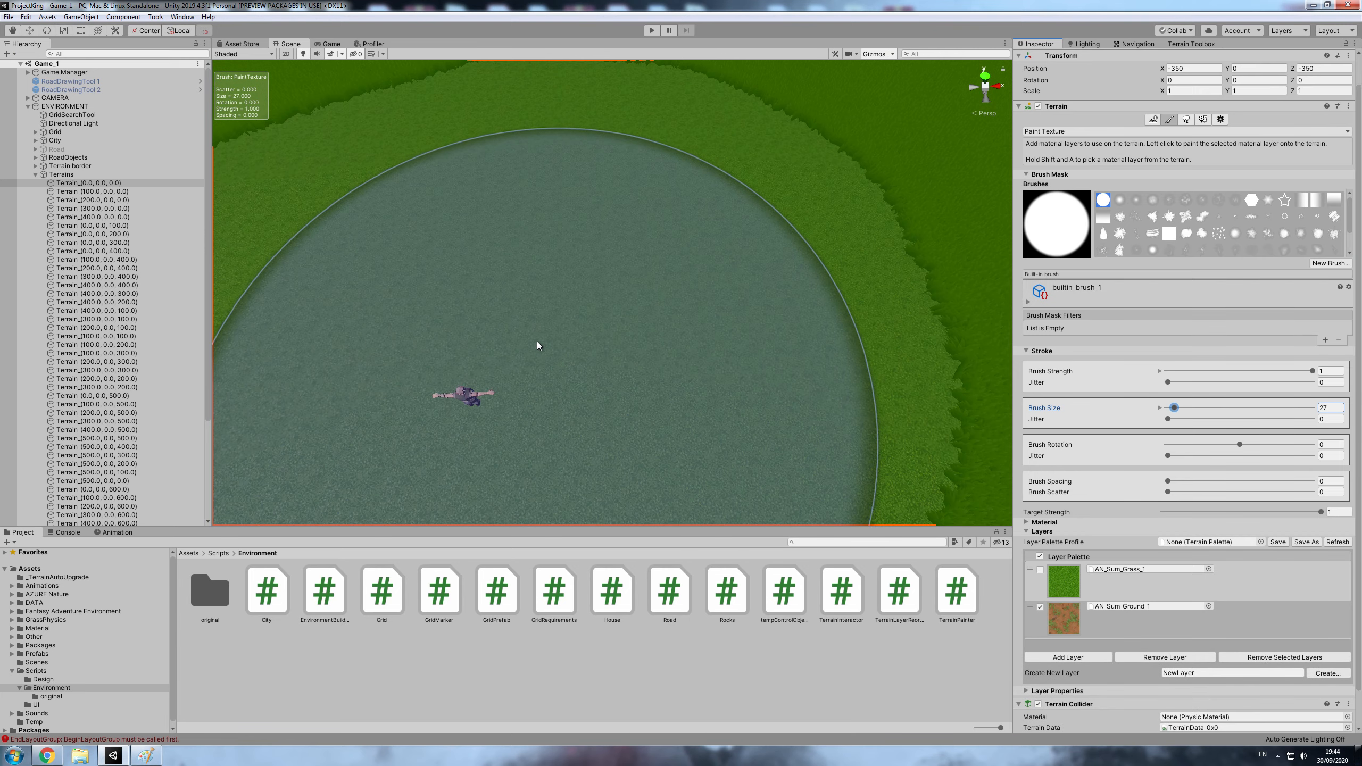
scroll(590, 322, up, 1)
middle_drag(598, 279, 693, 291)
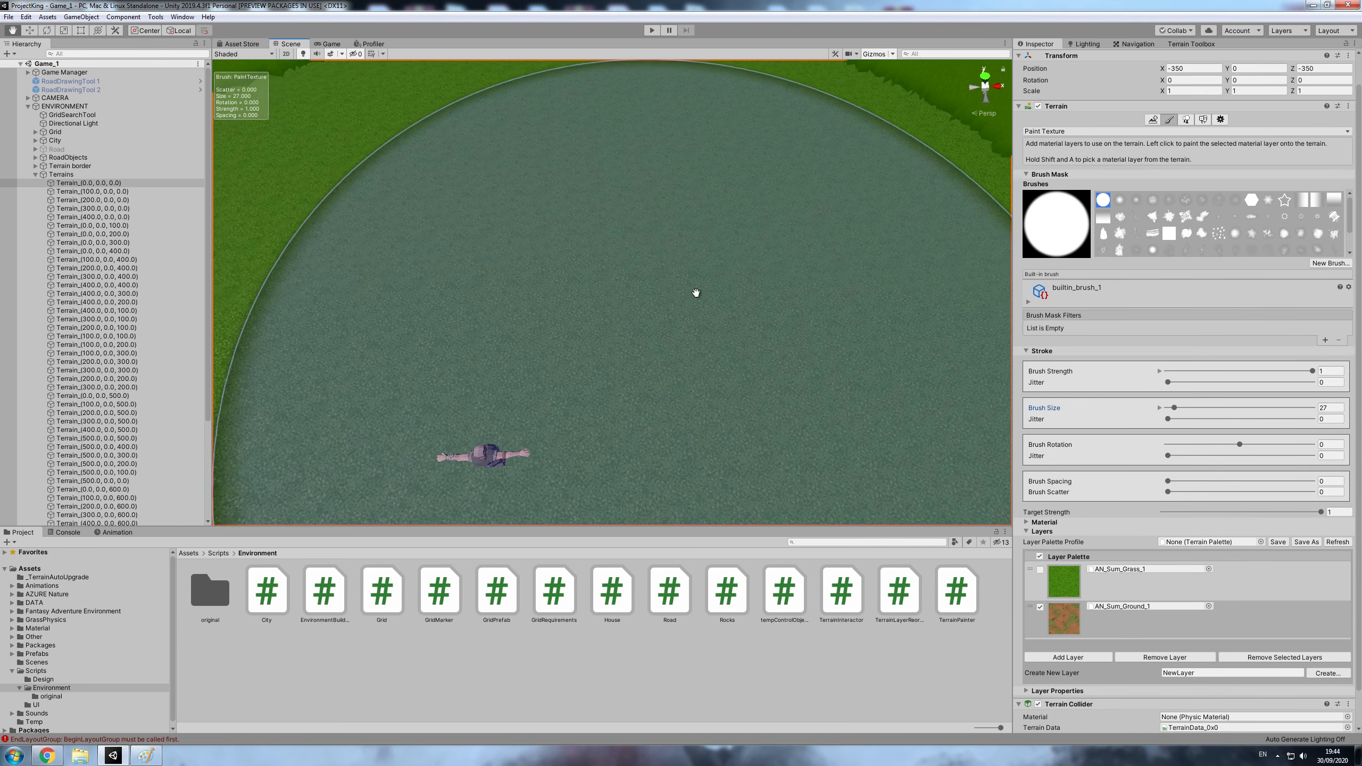
middle_drag(549, 268, 704, 259)
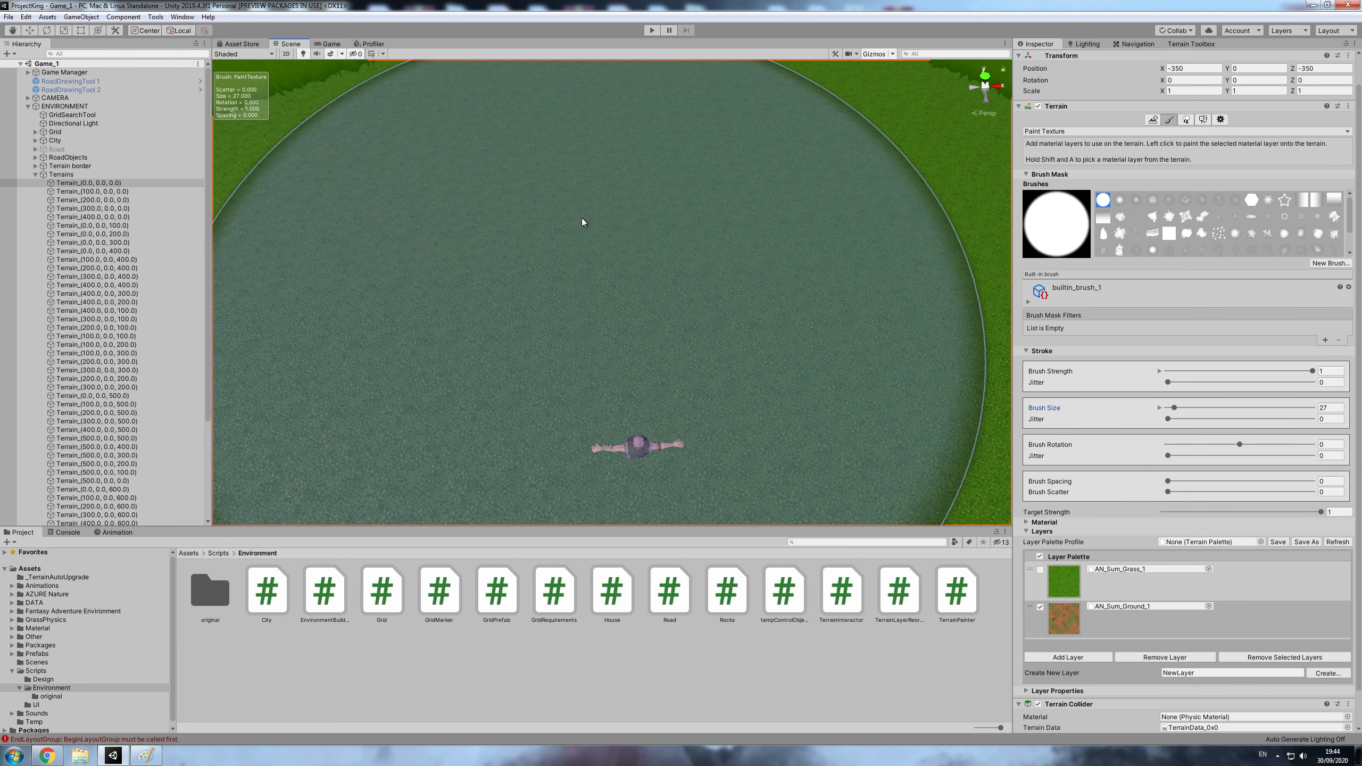
scroll(590, 231, down, 4)
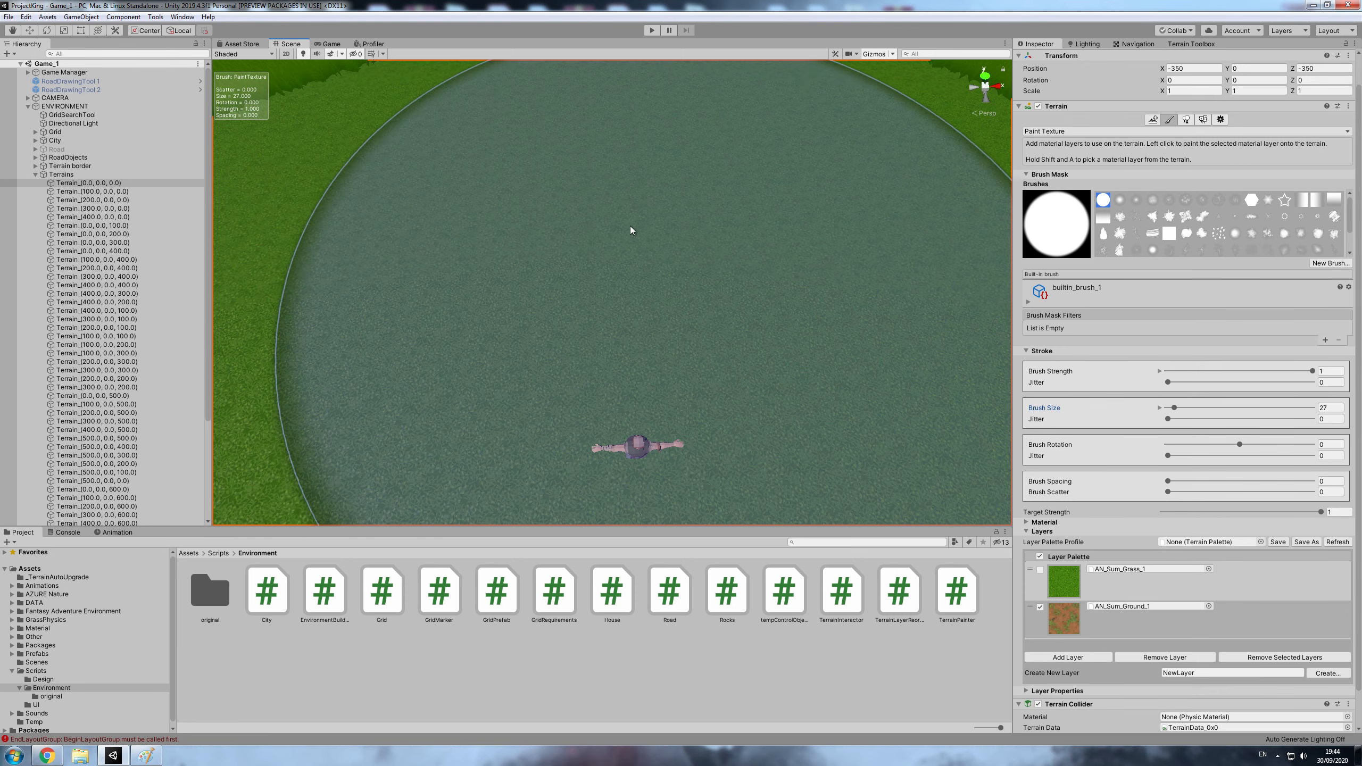
click(622, 281)
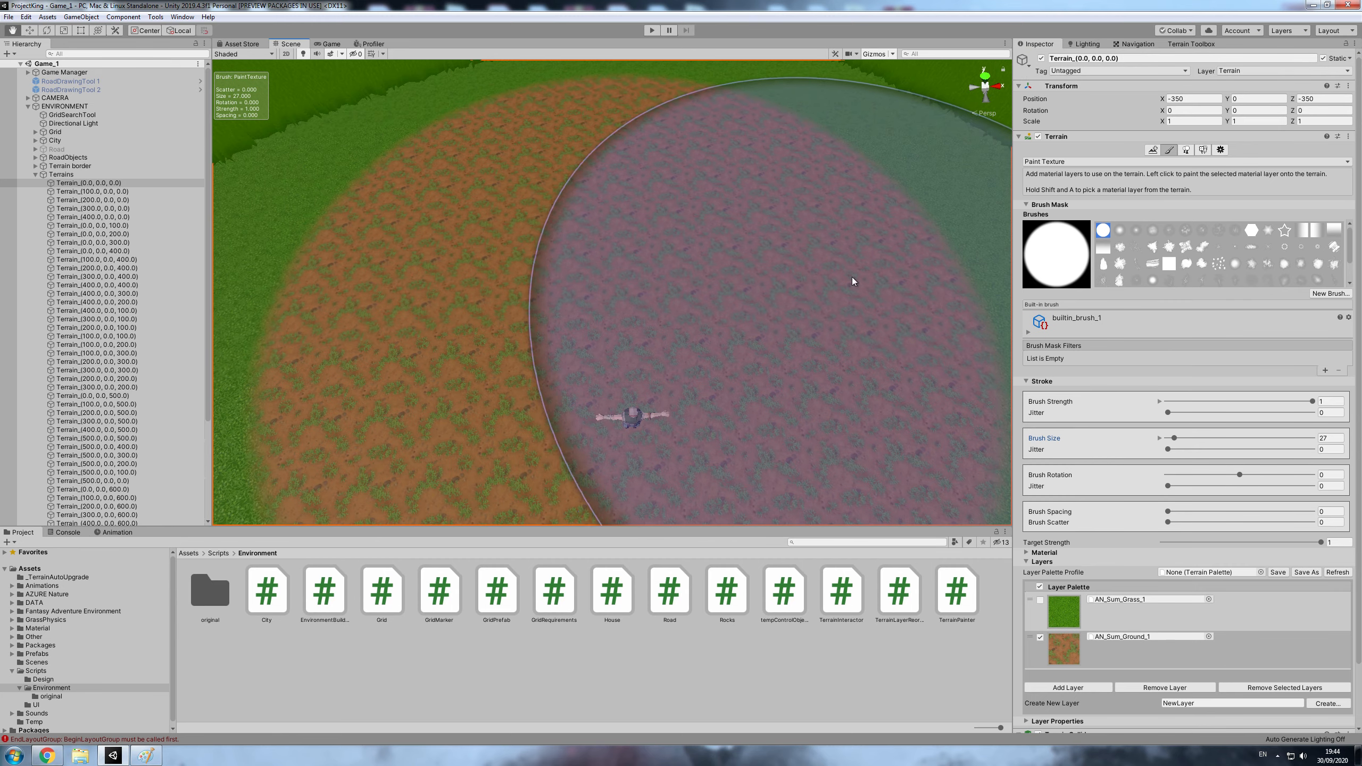
- Inspect the painted AN_Sum_Ground_1 texture up close and from a distance with the terrain brush overlay hidden
scroll(793, 339, up, 4)
scroll(805, 336, up, 4)
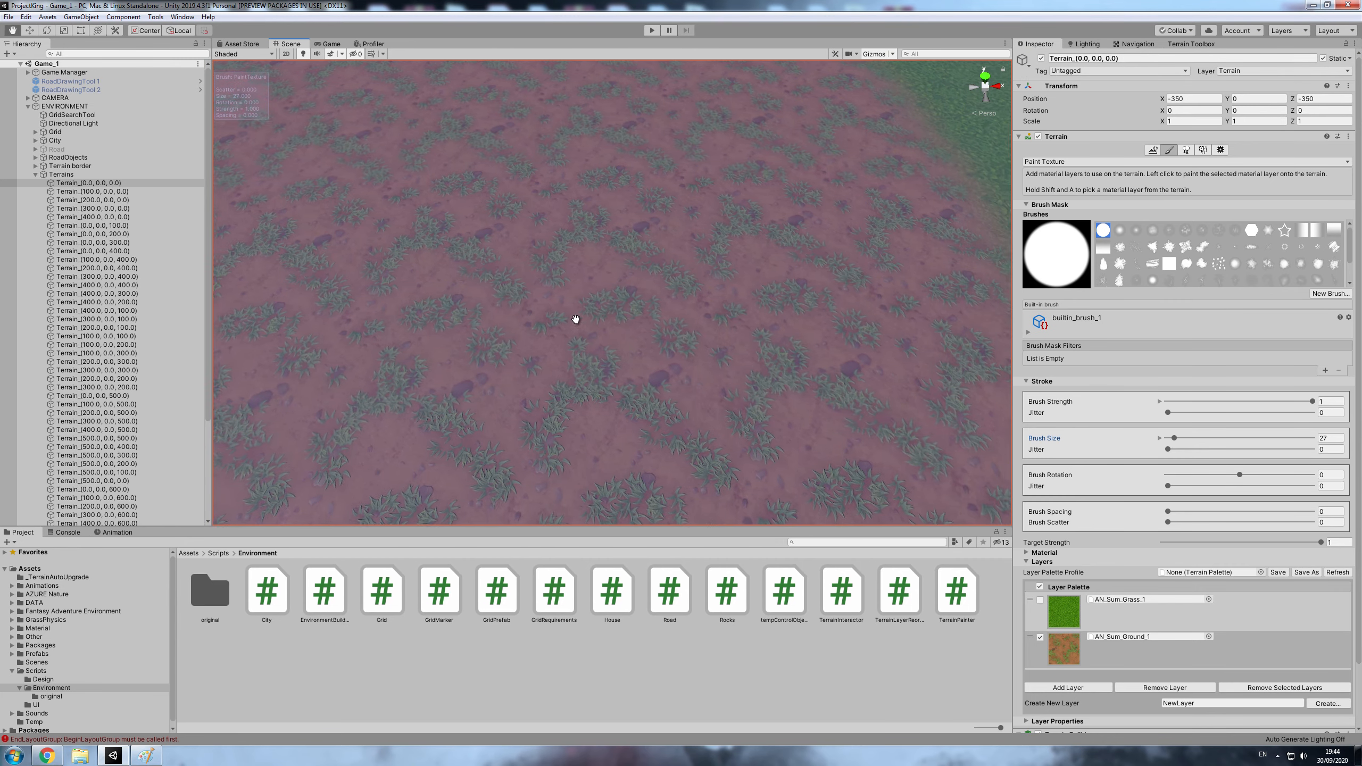
scroll(847, 340, down, 2)
scroll(839, 336, up, 4)
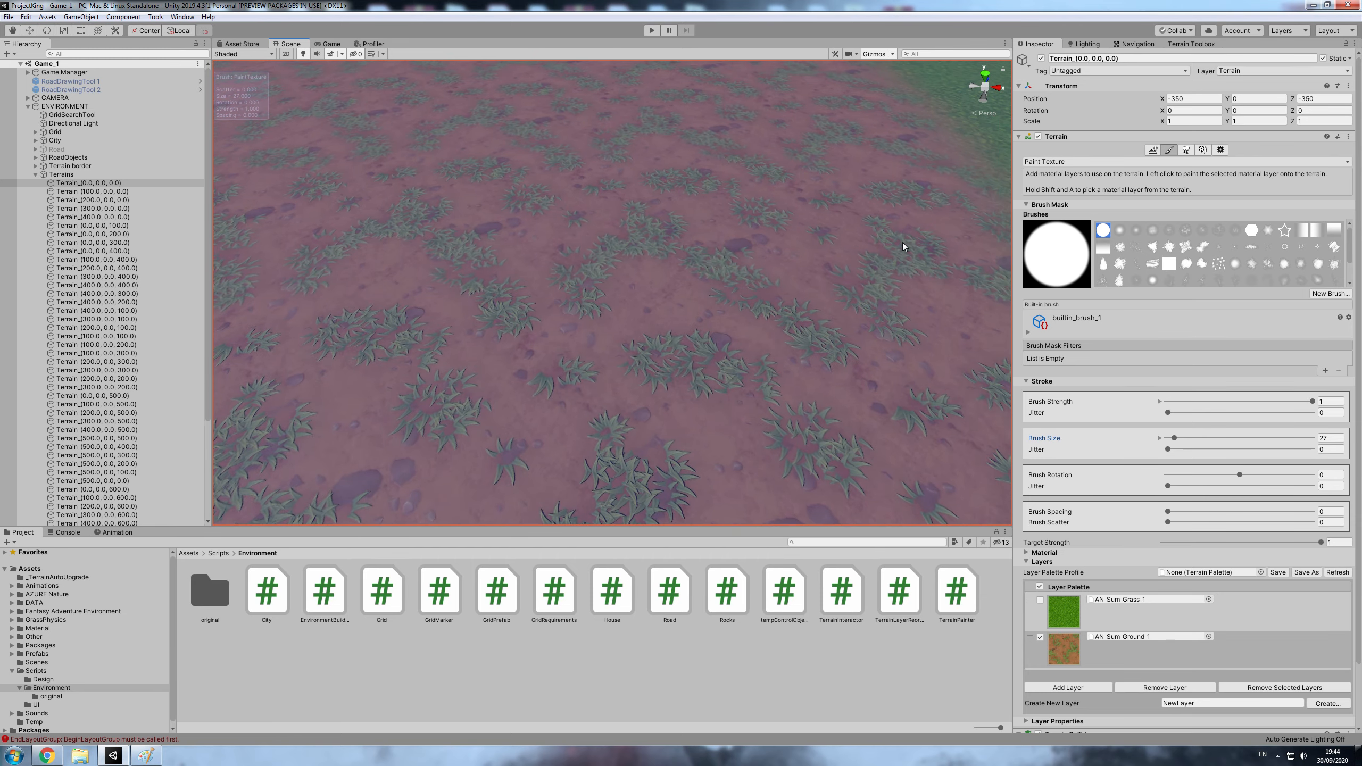
click(1221, 150)
scroll(881, 262, up, 5)
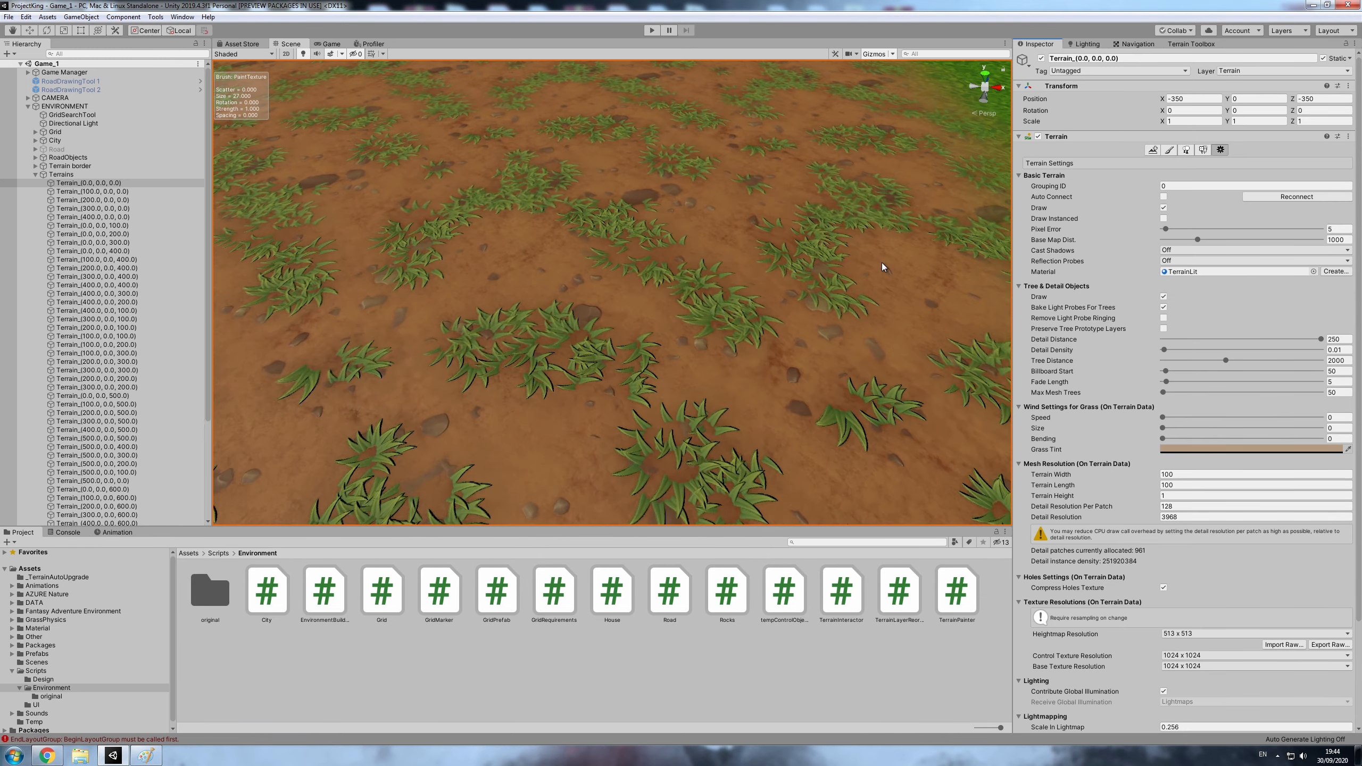
scroll(881, 262, down, 5)
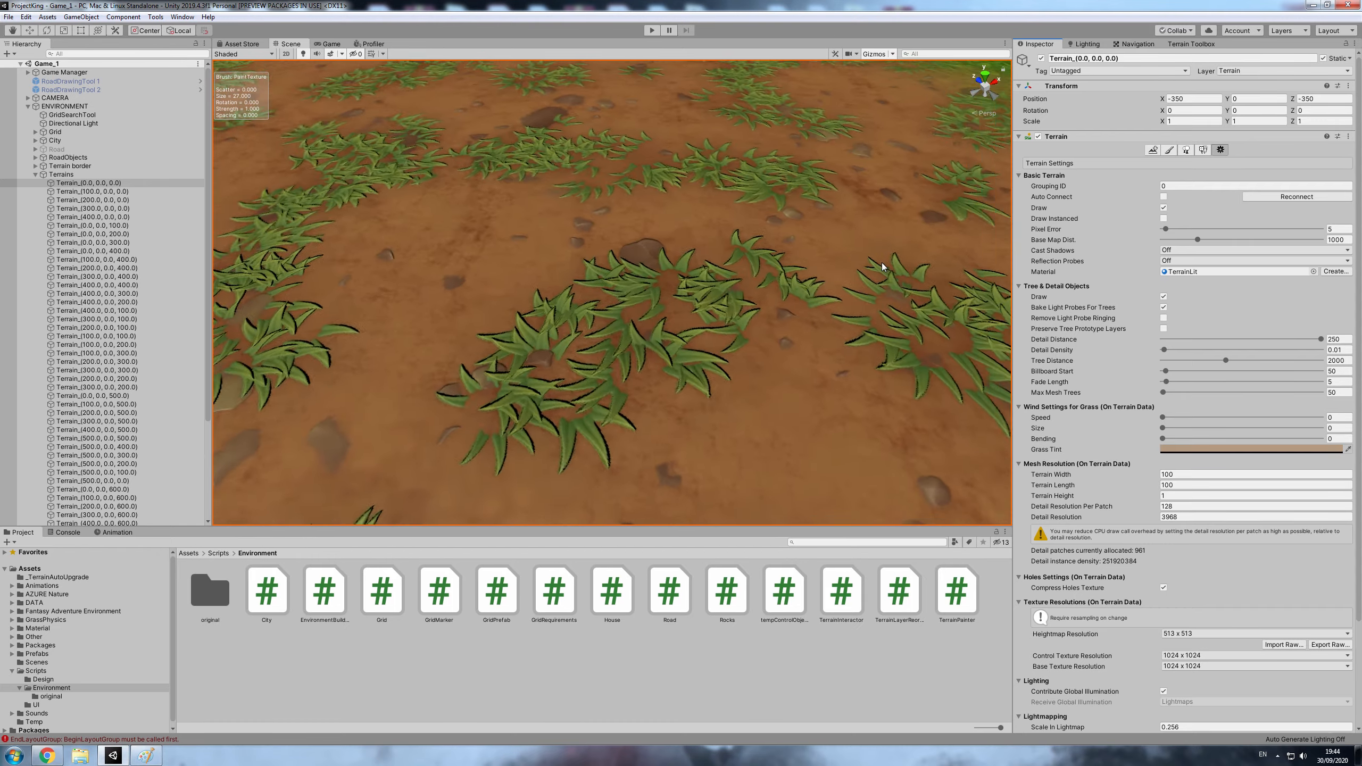
right_drag(881, 262, 715, 303)
scroll(715, 307, down, 6)
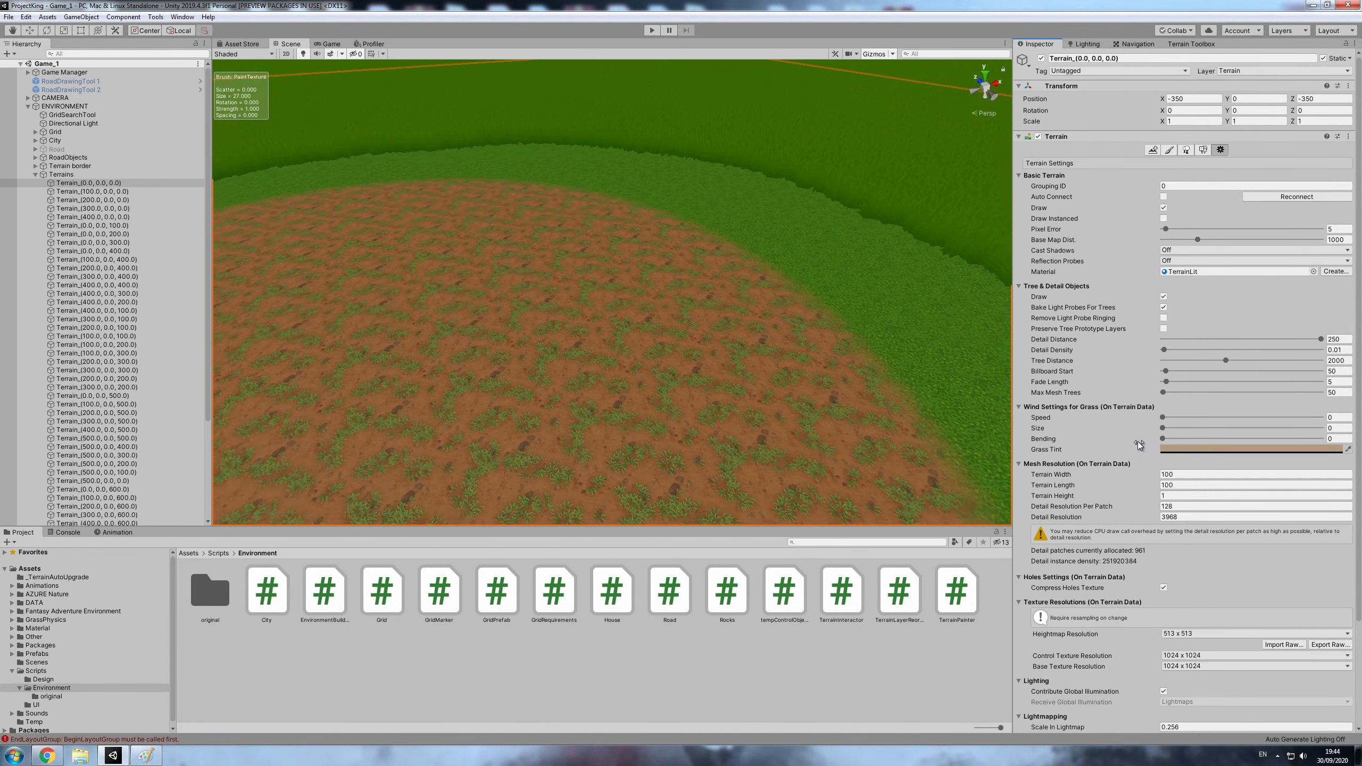
- Return to Paint Texture mode and add AN_Sum_Ground_2 as a terrain layer
click(1169, 149)
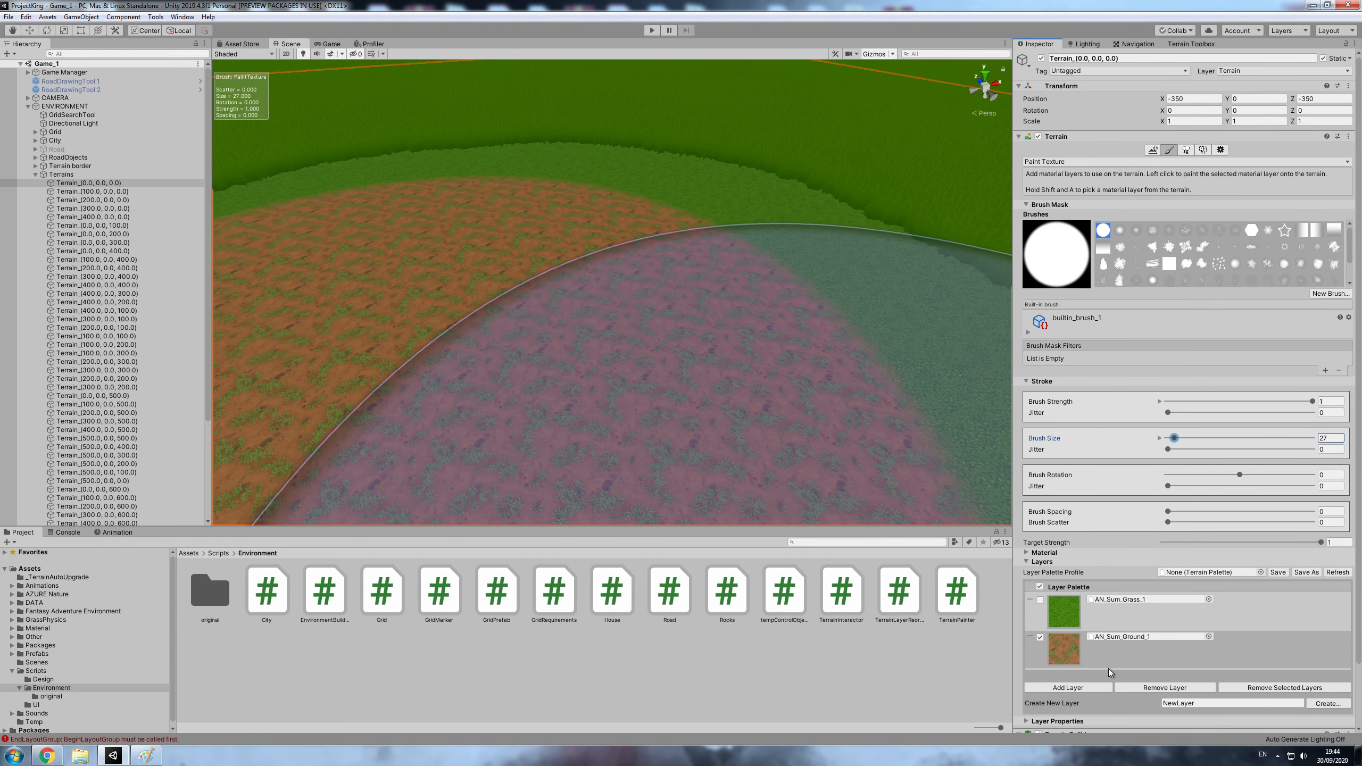
click(1069, 688)
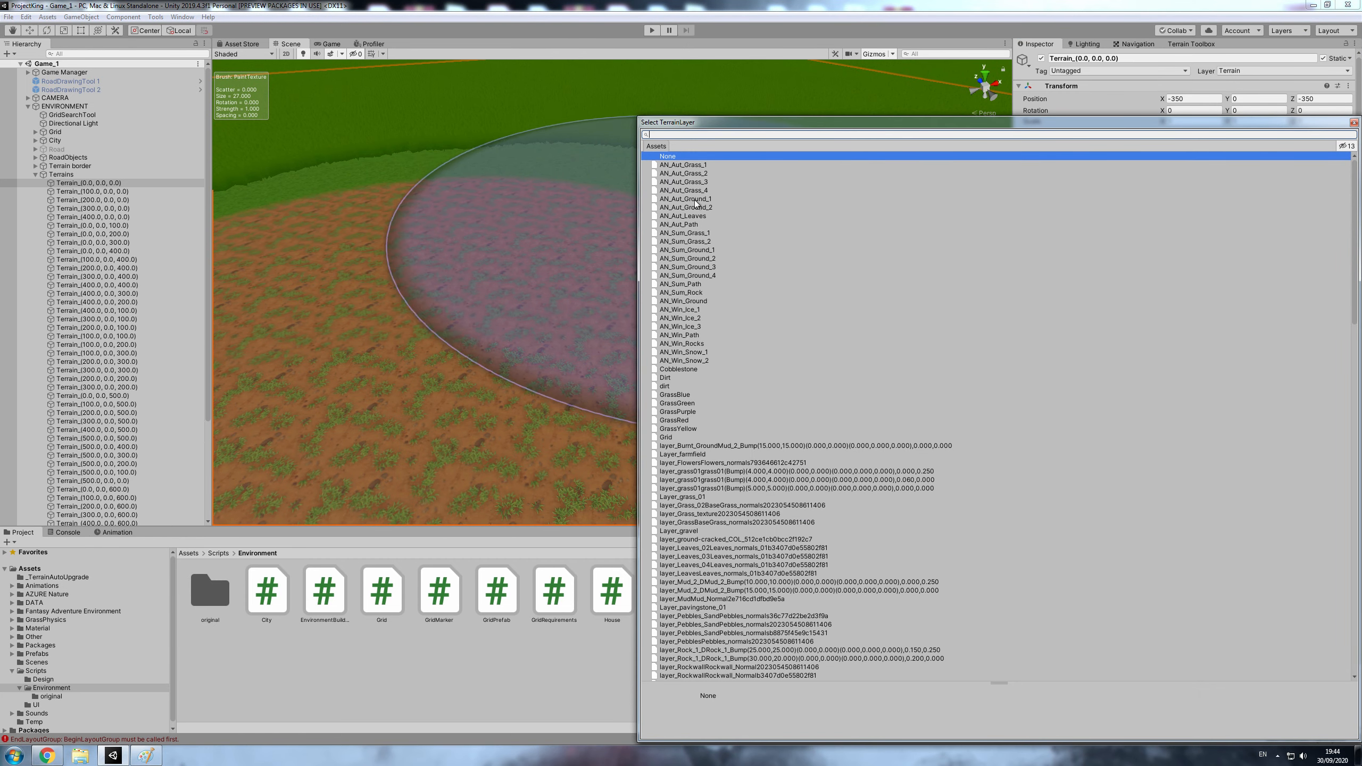
click(687, 258)
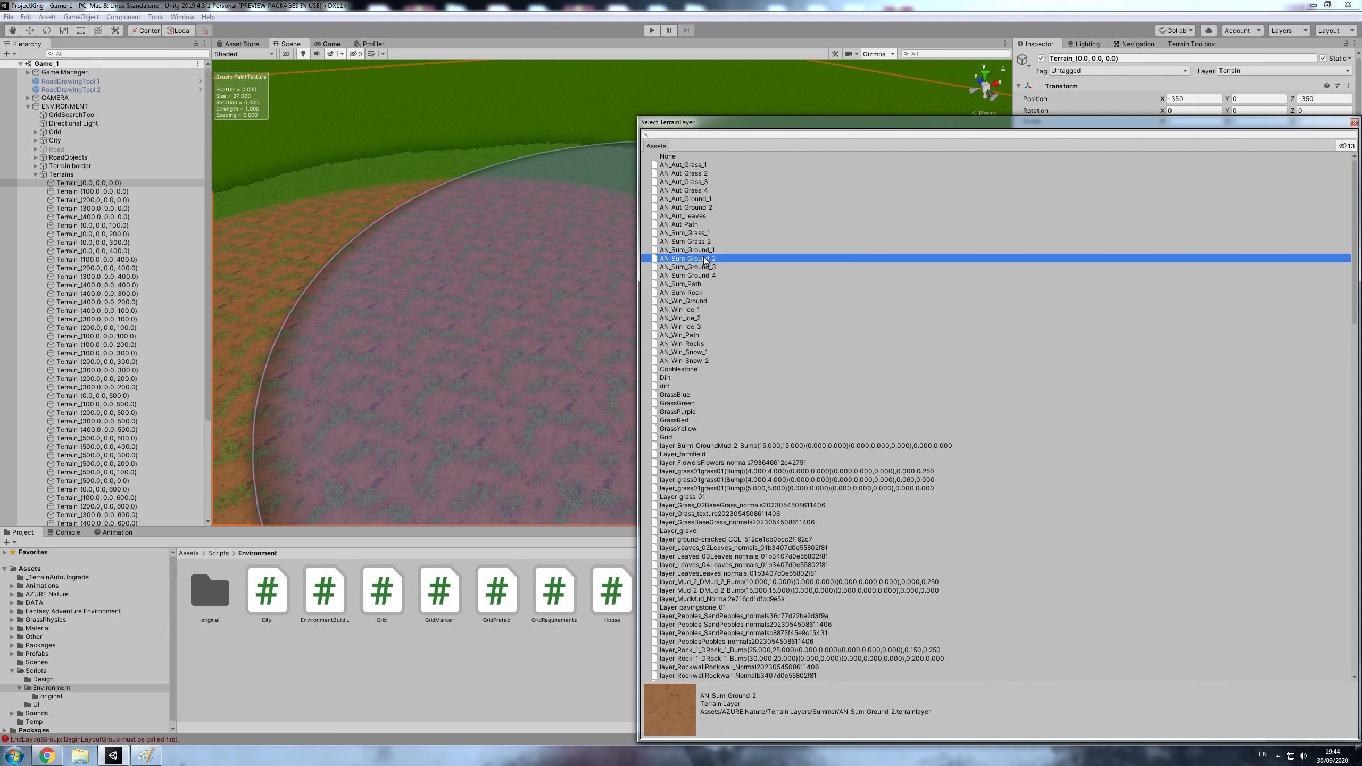
double_click(687, 258)
- Set the brush size to 7, paint AN_Sum_Ground_2 over part of the ground patch, and inspect its edges without the brush overlay
drag(1174, 438, 1168, 439)
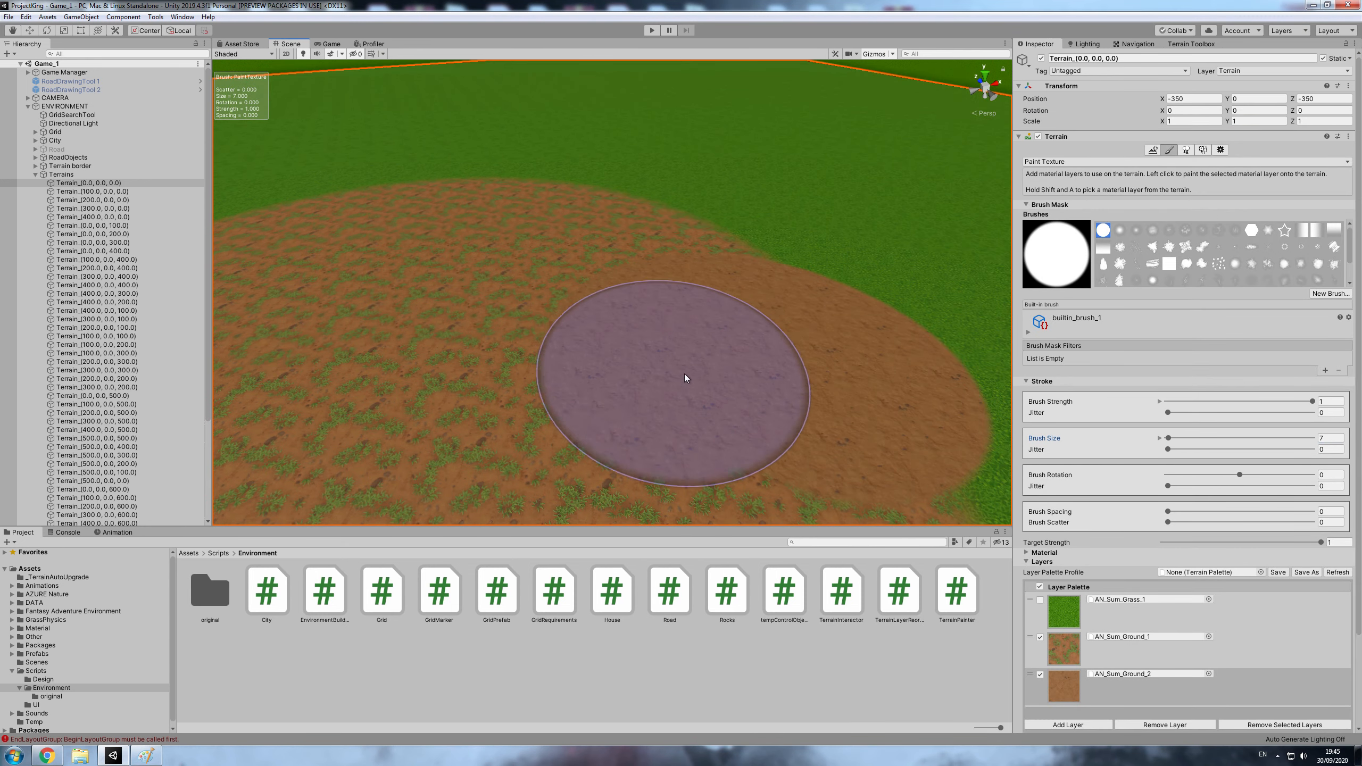
mouse_move(691, 371)
right_down()
mouse_move(762, 410)
mouse_move(765, 386)
mouse_move(515, 505)
mouse_move(317, 512)
mouse_move(416, 465)
right_up()
click(1220, 149)
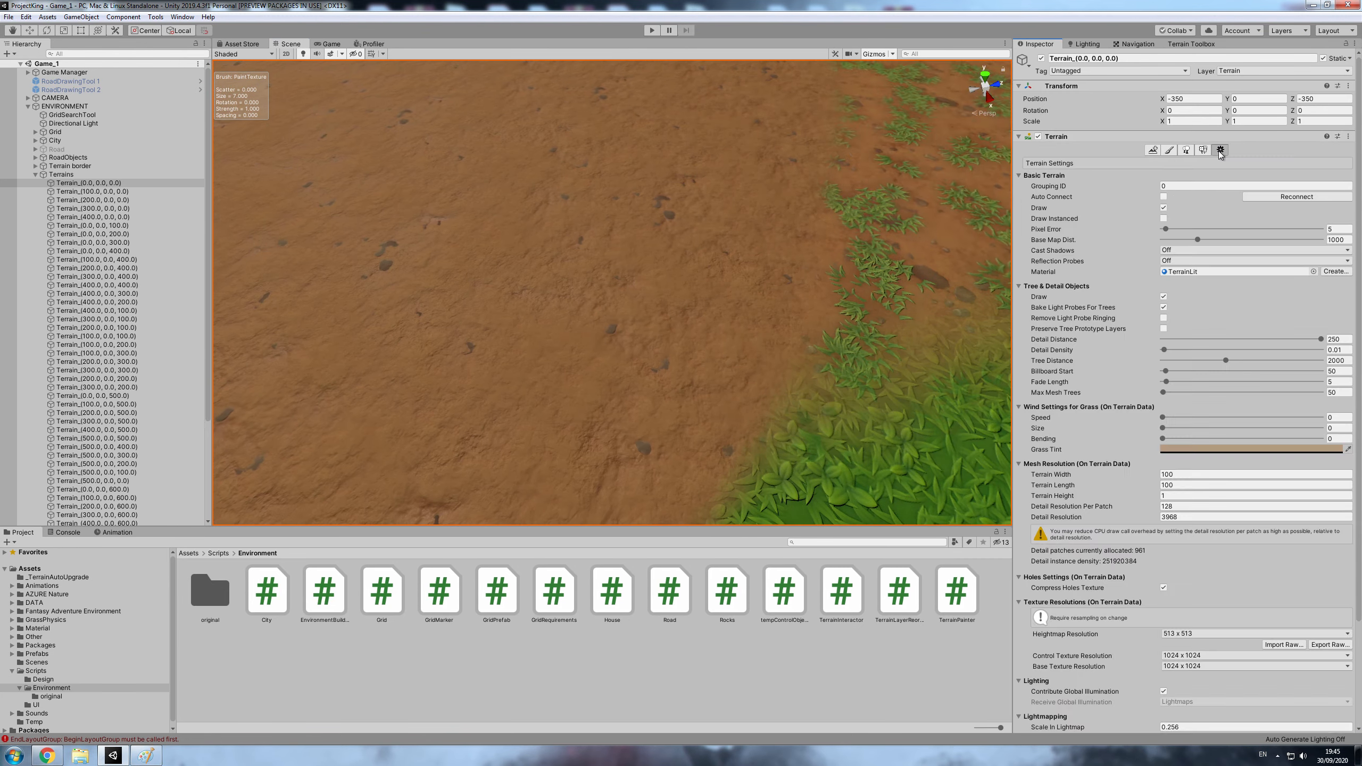
right_drag(893, 221, 781, 248)
key(e)
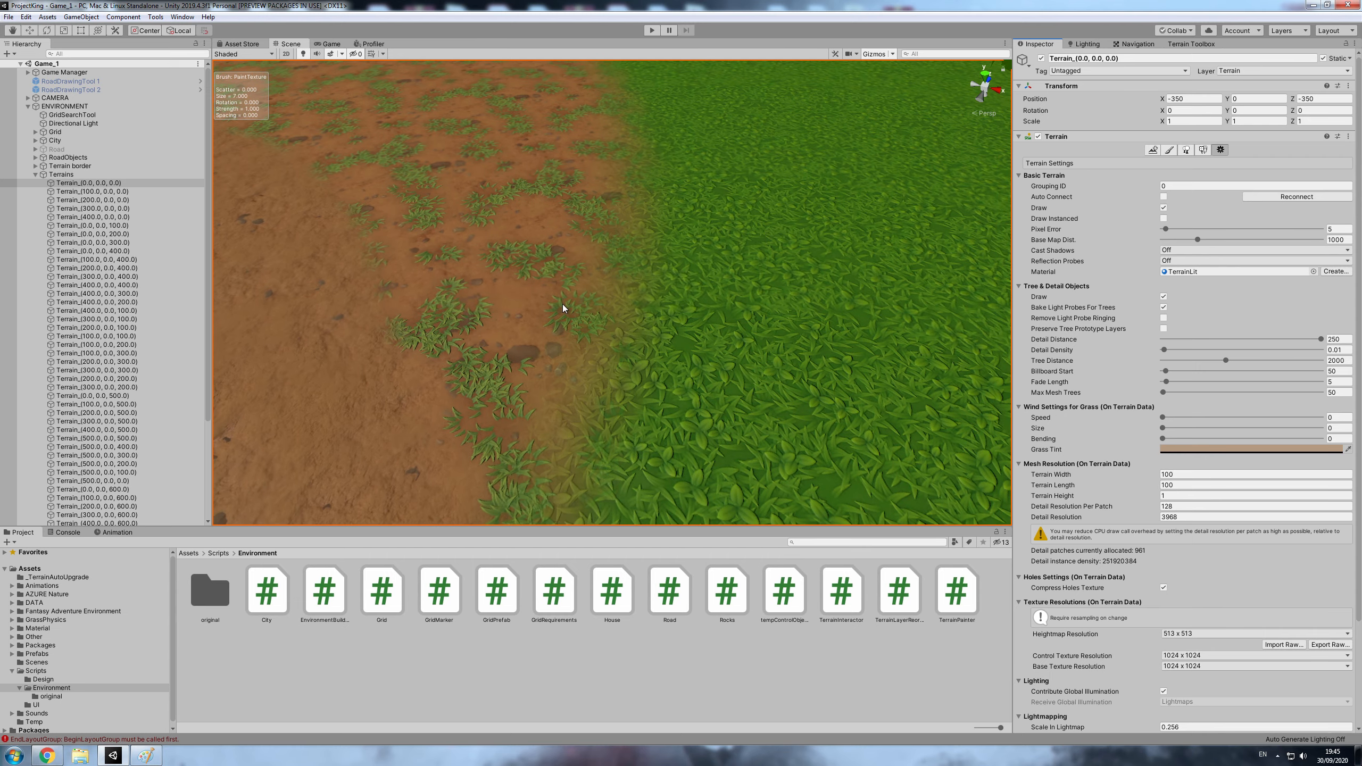
key(w)
right_drag(562, 305, 781, 263)
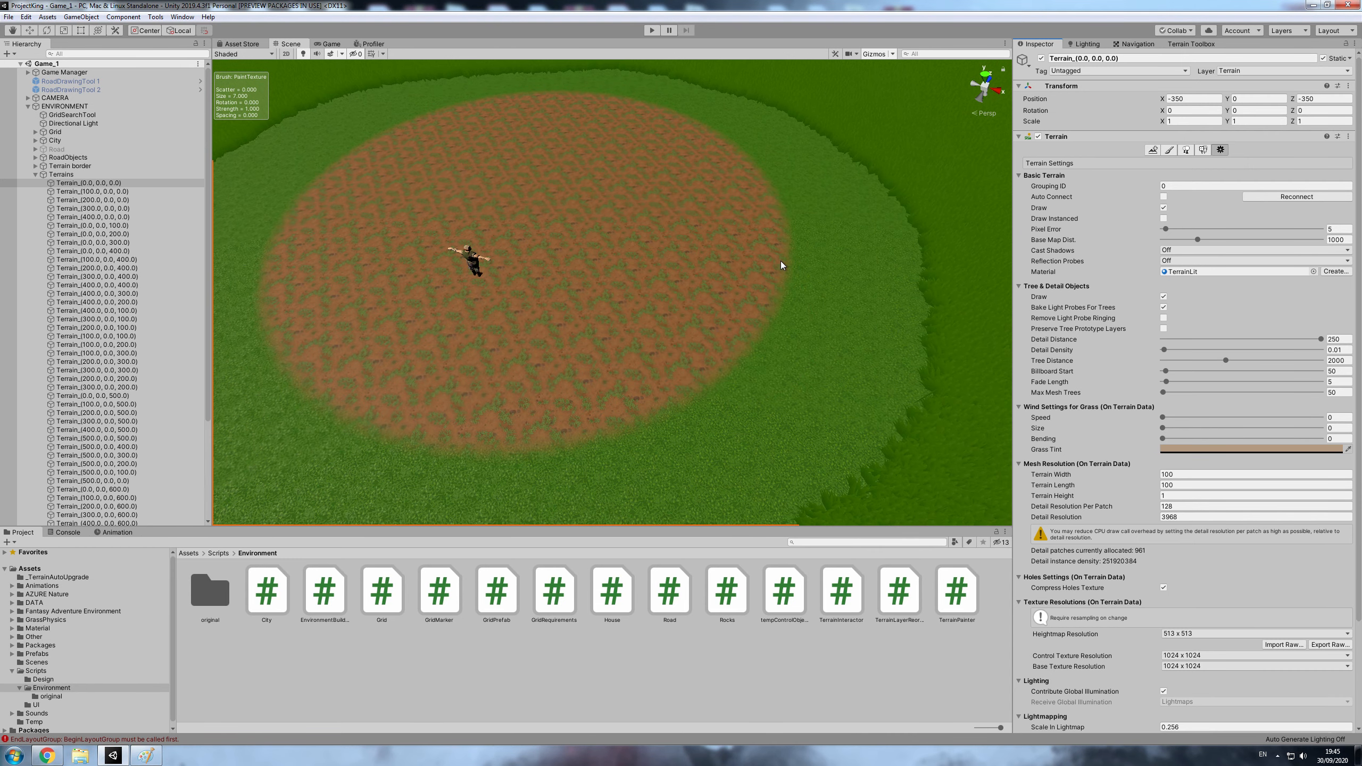
- Undo the ground texture painting around the character, back to plain grass
key(ctrl+z)
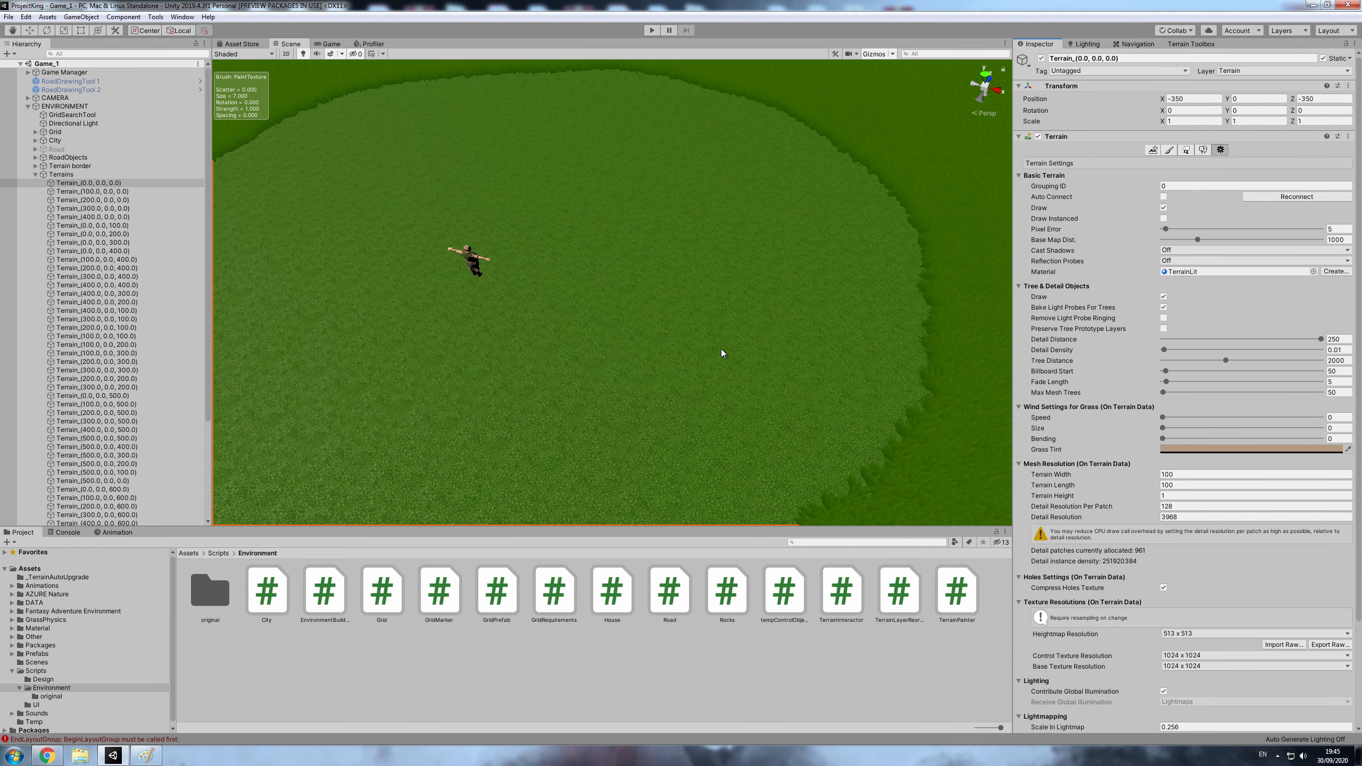
right_drag(721, 354, 772, 307)
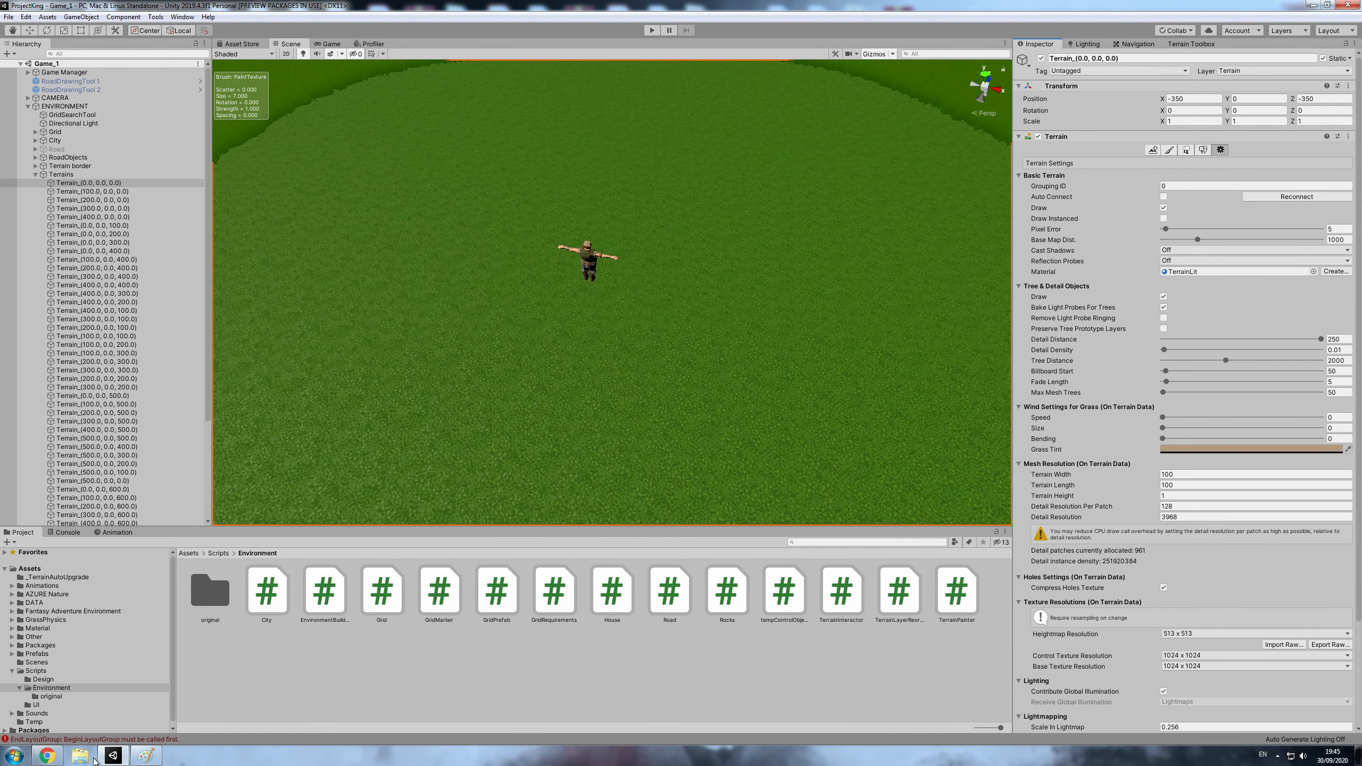
- Switch to Paint and draw black arcs with plus signs joining L1, L2 and L3, plus a bracket around the L0 to L3 column
click(146, 756)
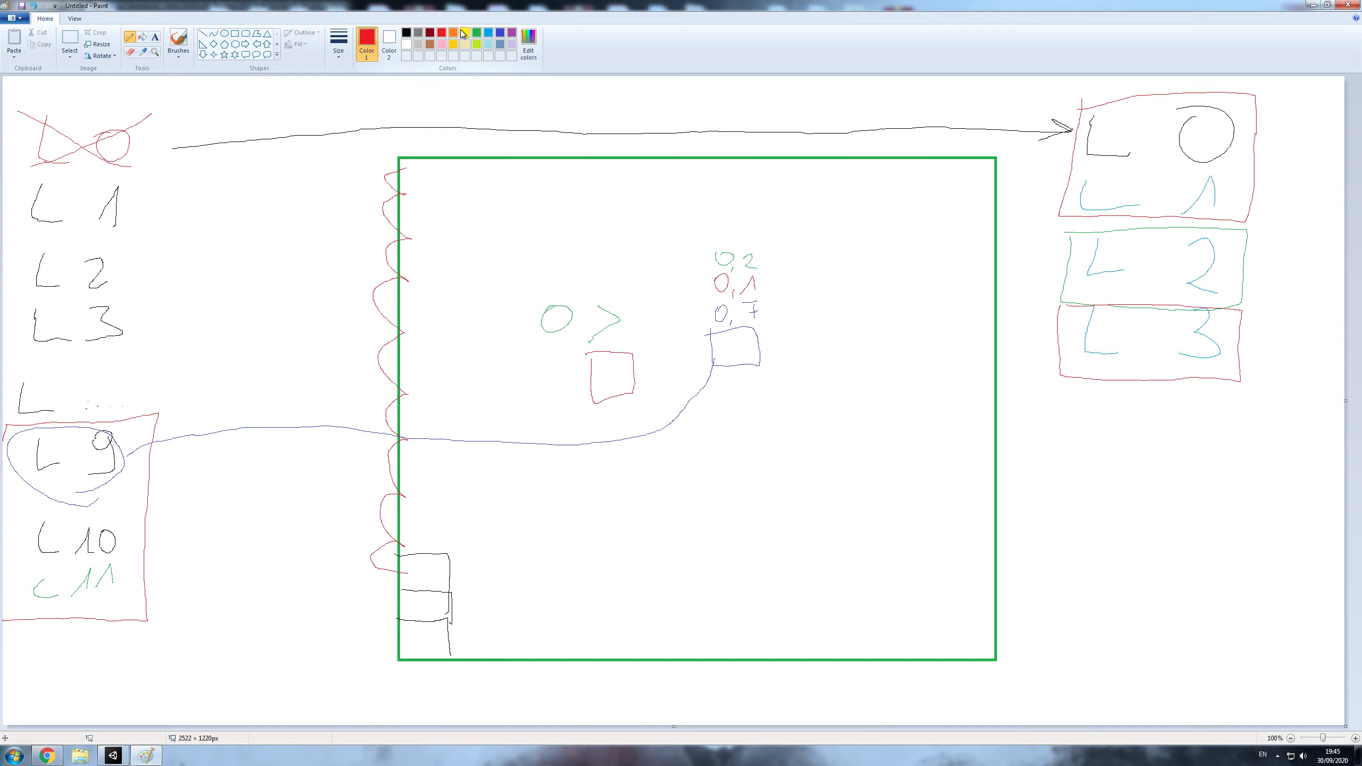
click(465, 34)
click(407, 34)
mouse_move(1040, 196)
mouse_down()
mouse_move(1068, 255)
mouse_move(1045, 329)
mouse_up()
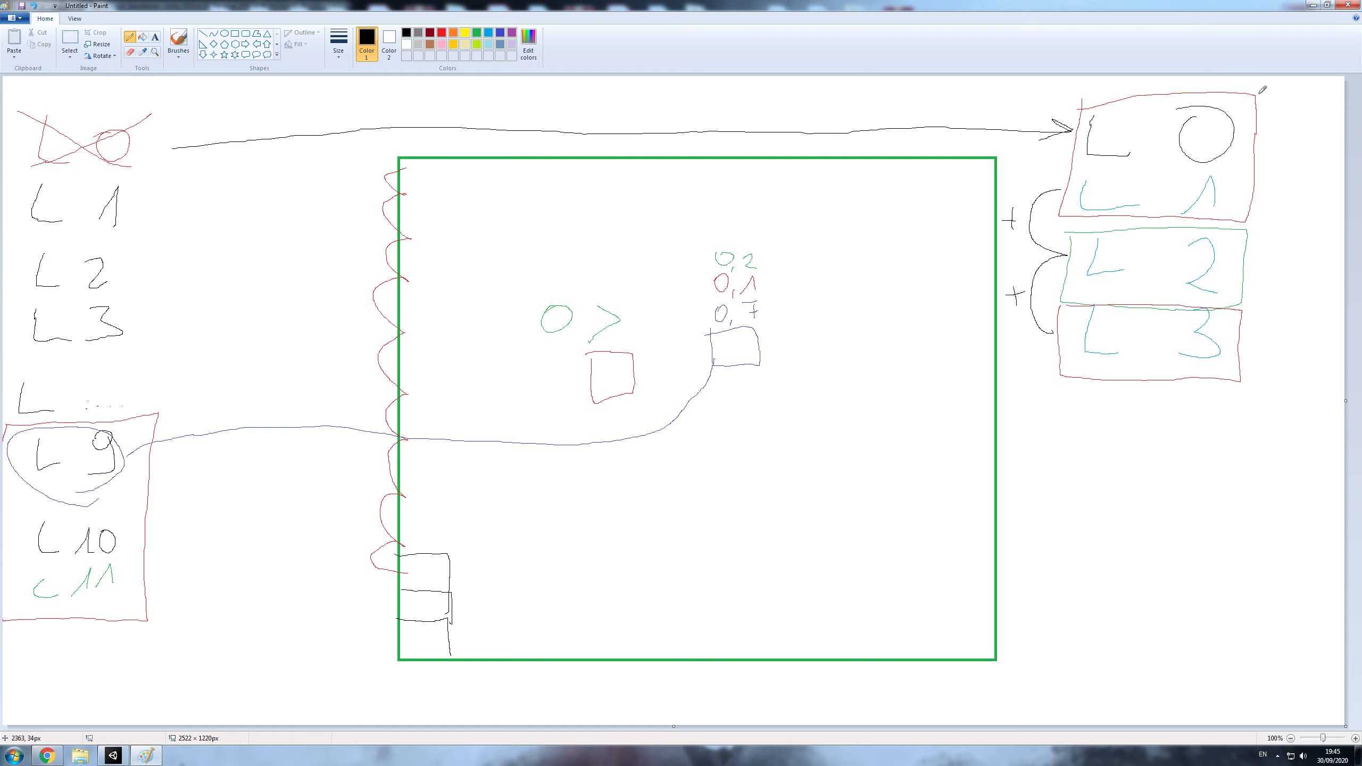
mouse_move(1232, 85)
mouse_down()
mouse_move(1298, 84)
mouse_move(1296, 370)
mouse_move(1211, 390)
mouse_up()
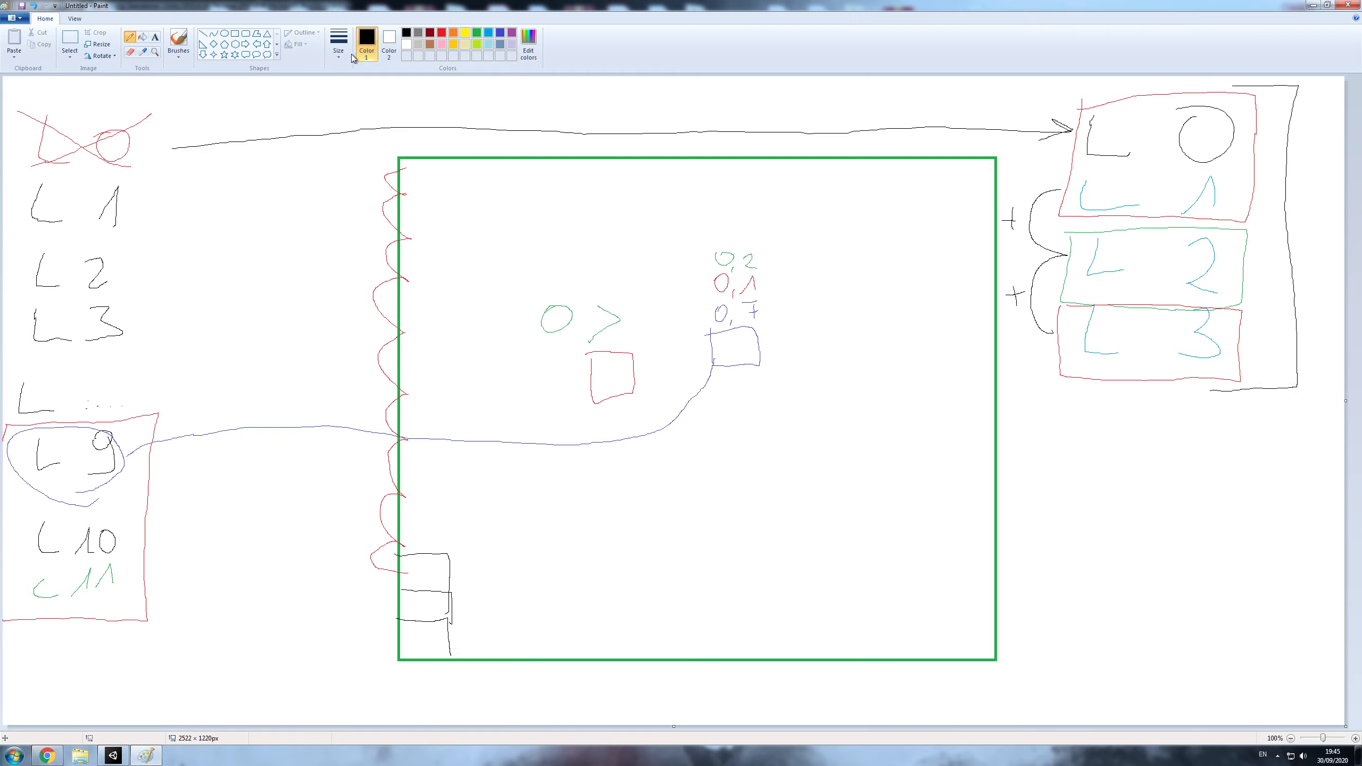
- Draw a black arrow from L10 to the L0 to L3 group and an arrowhead at the blue square
click(442, 34)
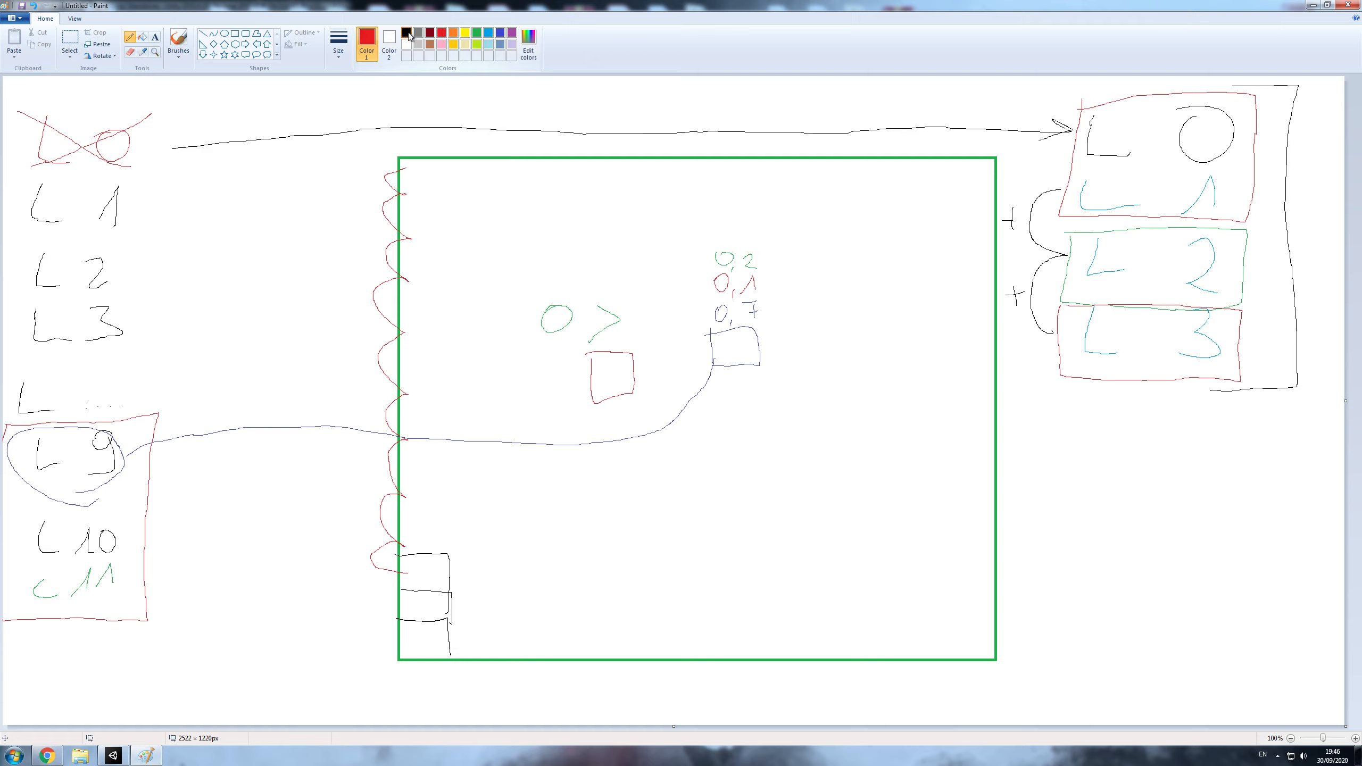
click(407, 33)
mouse_move(134, 533)
mouse_down()
mouse_move(282, 600)
mouse_move(712, 699)
mouse_move(1106, 578)
mouse_move(1141, 441)
mouse_move(1189, 462)
mouse_up()
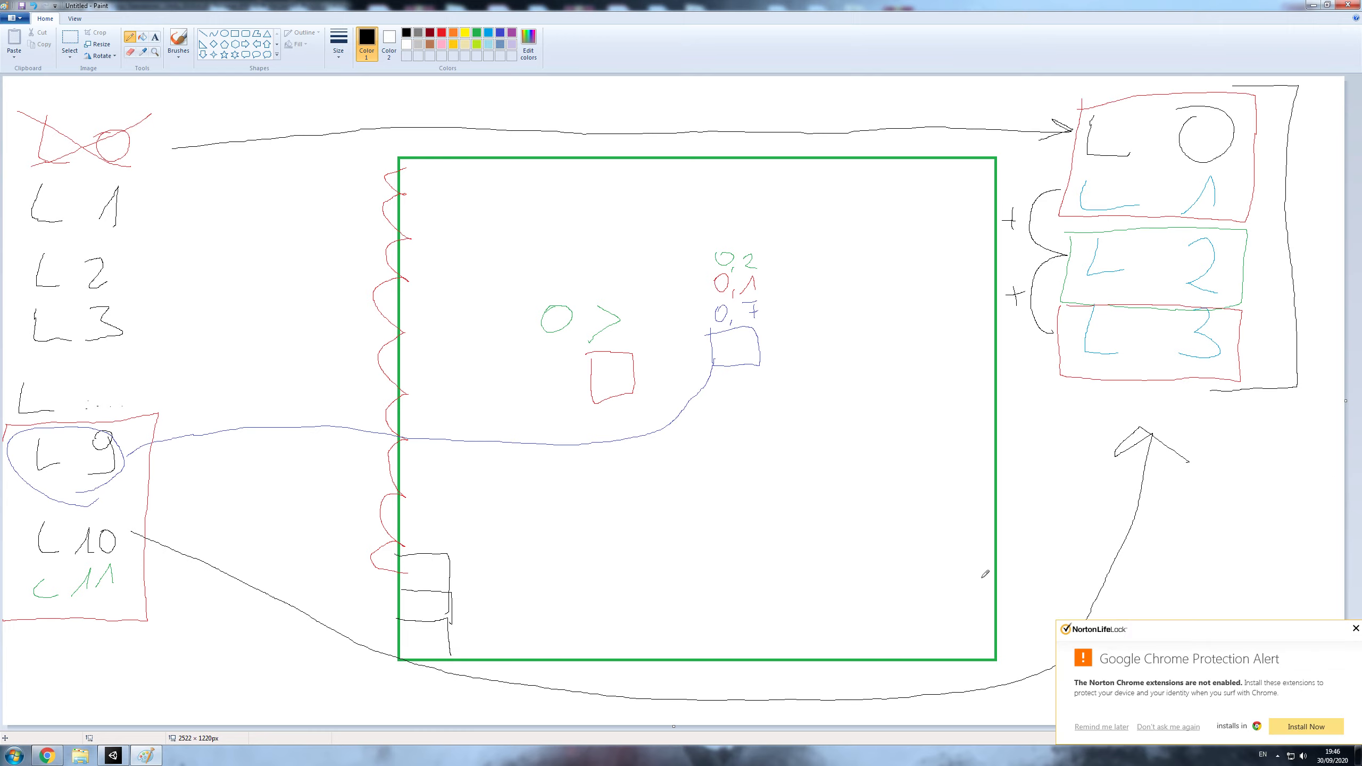
click(1354, 629)
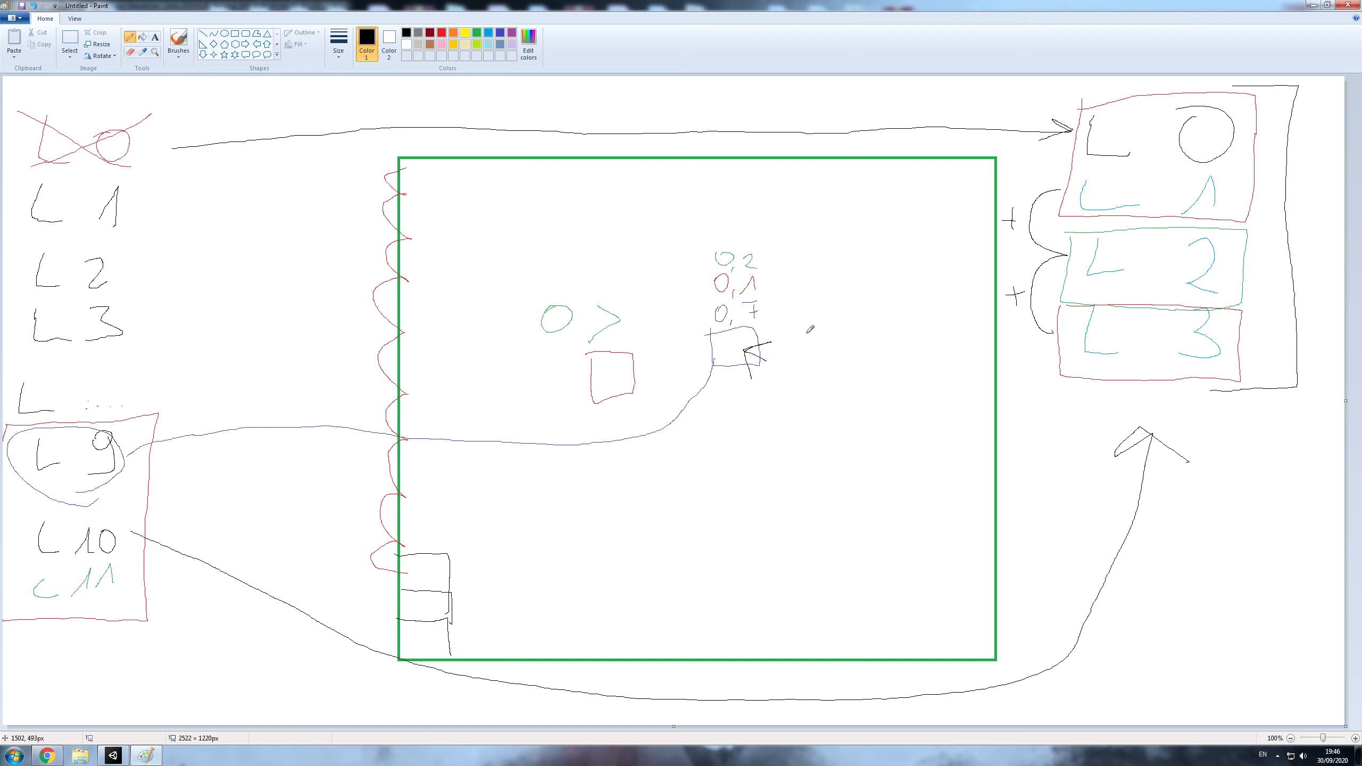
drag(745, 347, 774, 345)
drag(1191, 388, 1165, 417)
- Return to Unity and open the TerrainLayerReorganizer script from the Environment folder in Visual Studio
mouse_move(1287, 5)
mouse_down()
mouse_move(1149, 34)
mouse_move(1158, 60)
mouse_move(1361, 54)
mouse_up()
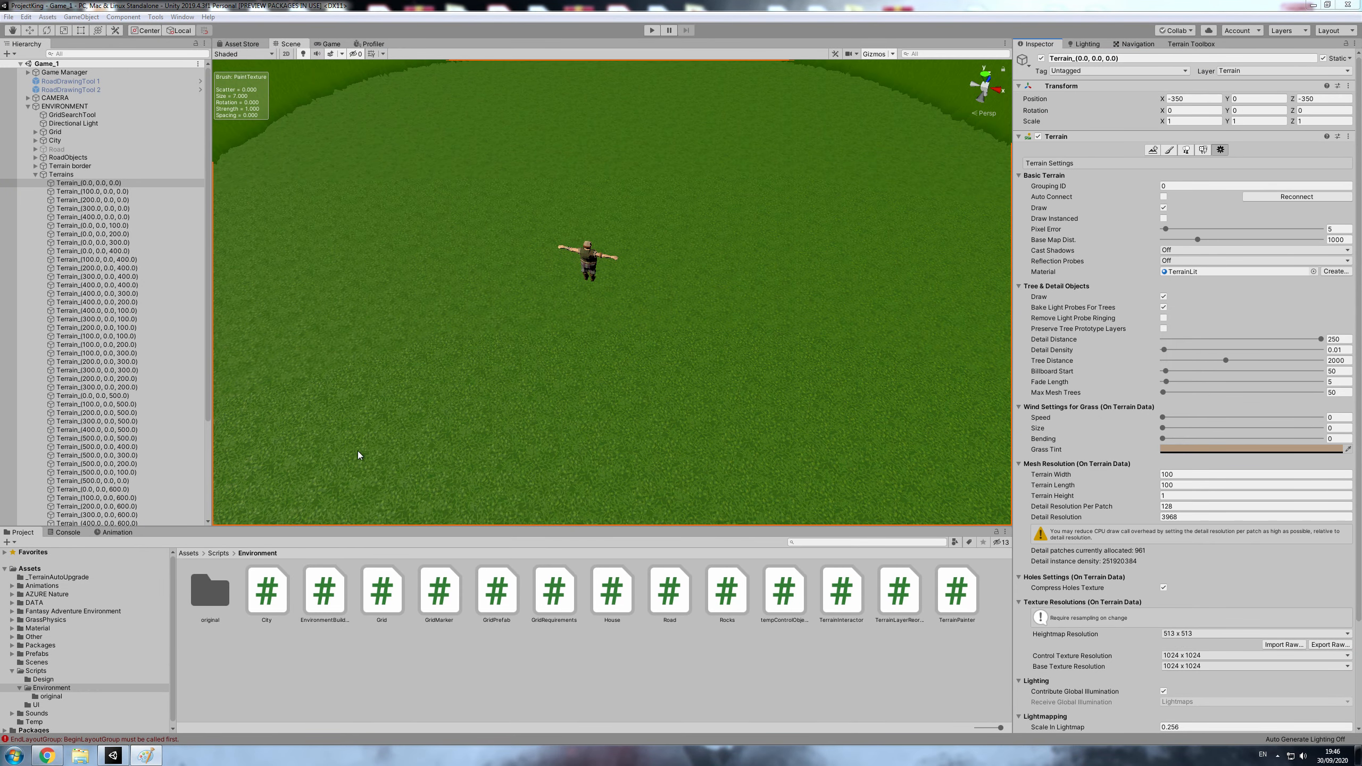
click(939, 621)
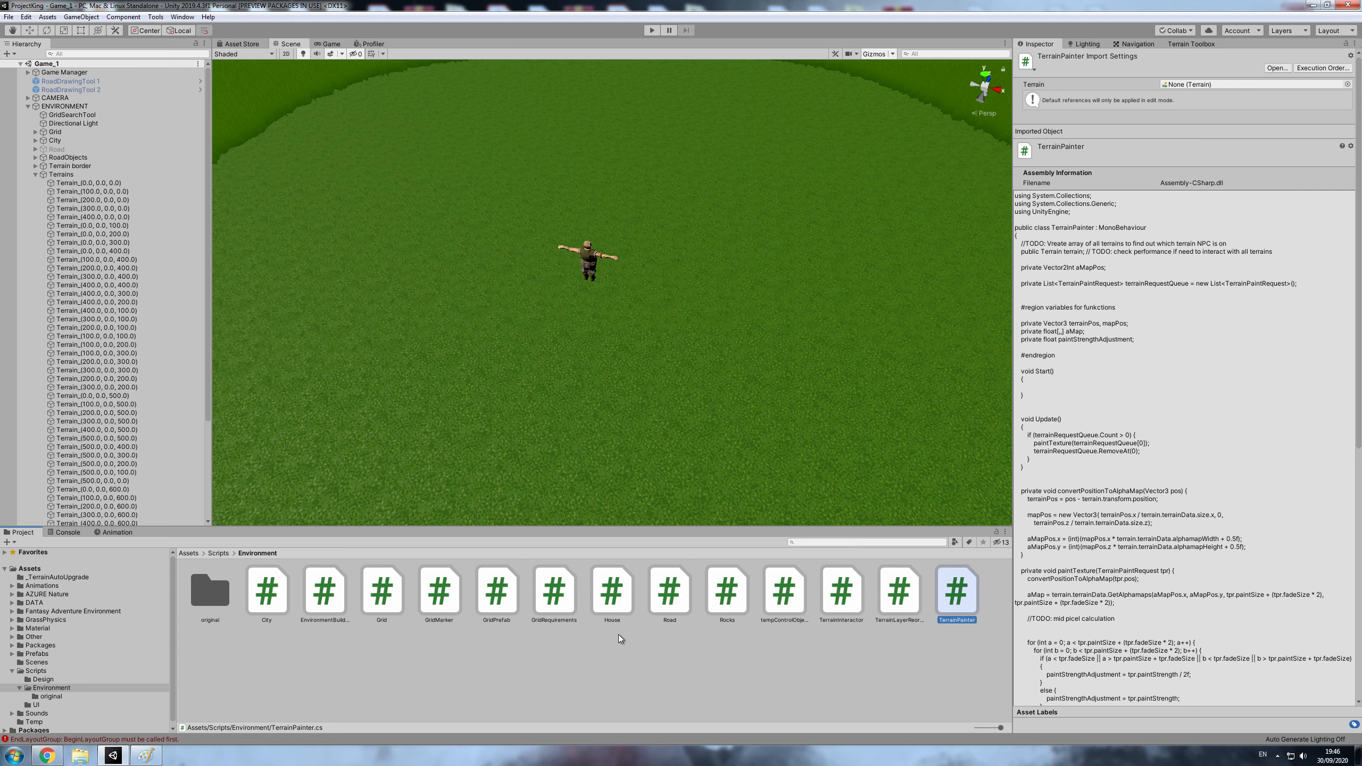
click(895, 601)
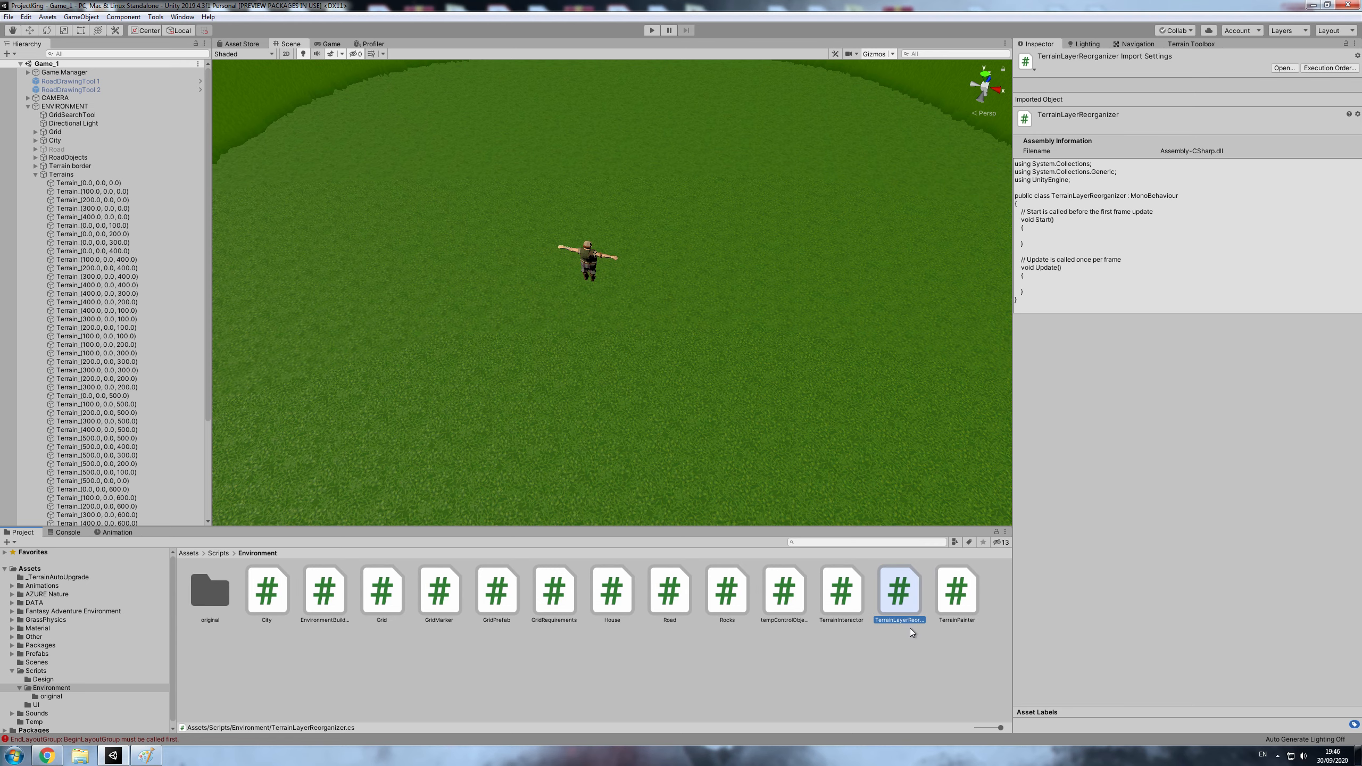
double_click(904, 599)
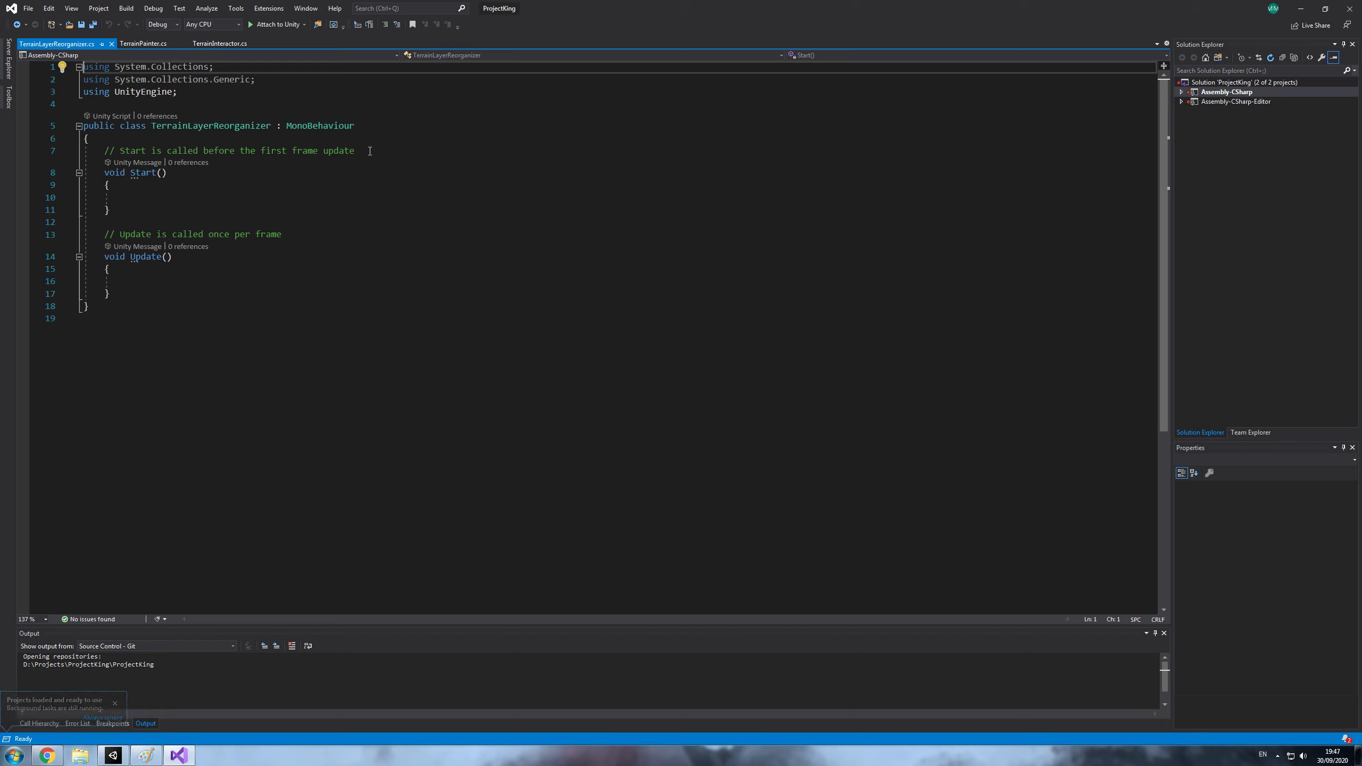
- Replace the comment above Start() with a private List<Terrain> field declaration named terrains
drag(369, 150, 106, 151)
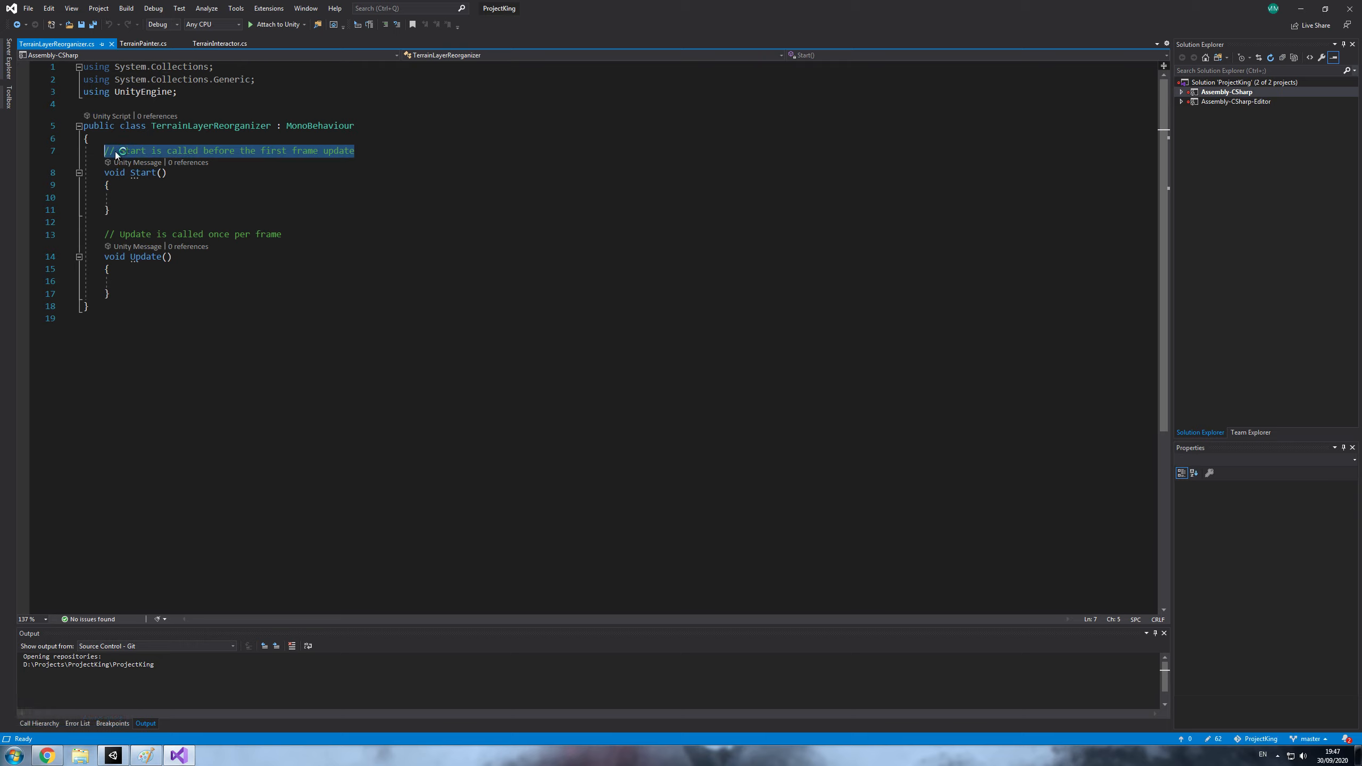
key(Delete)
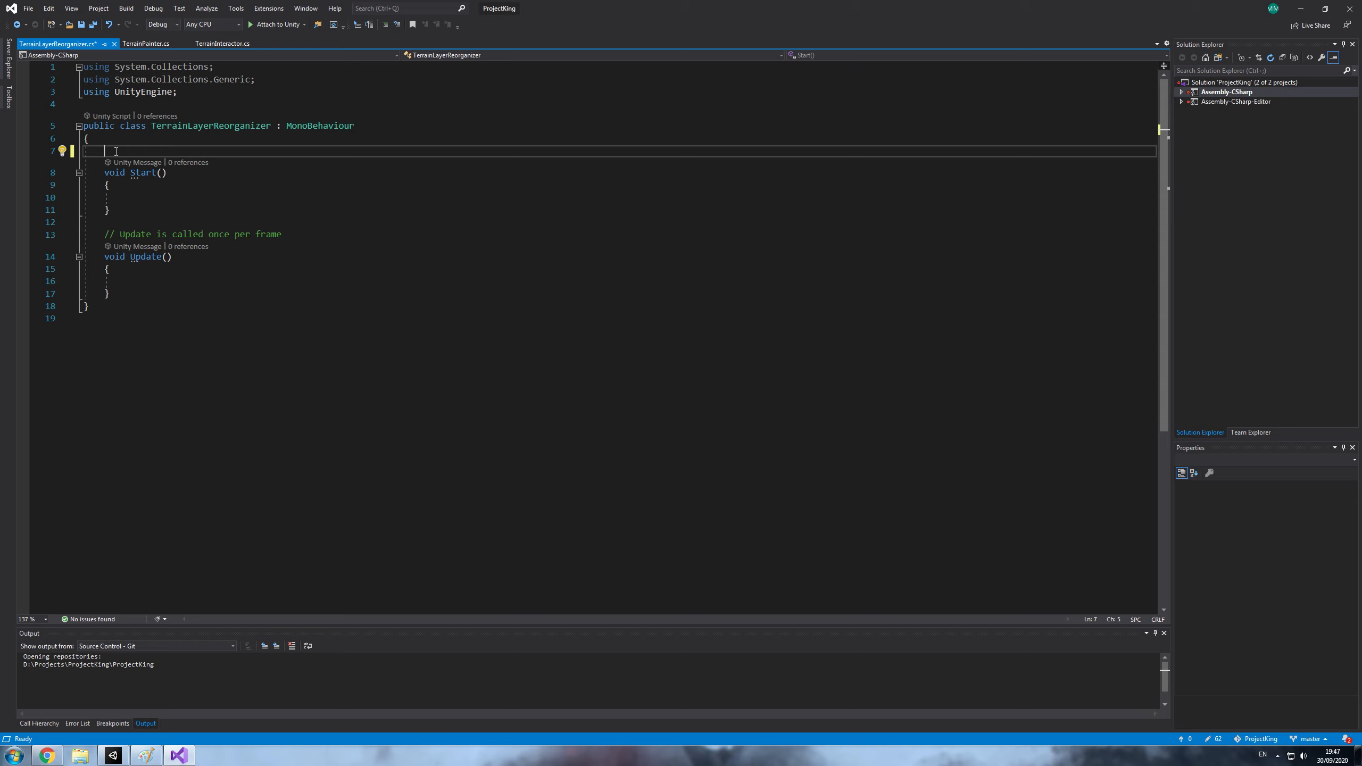
text(pribat)
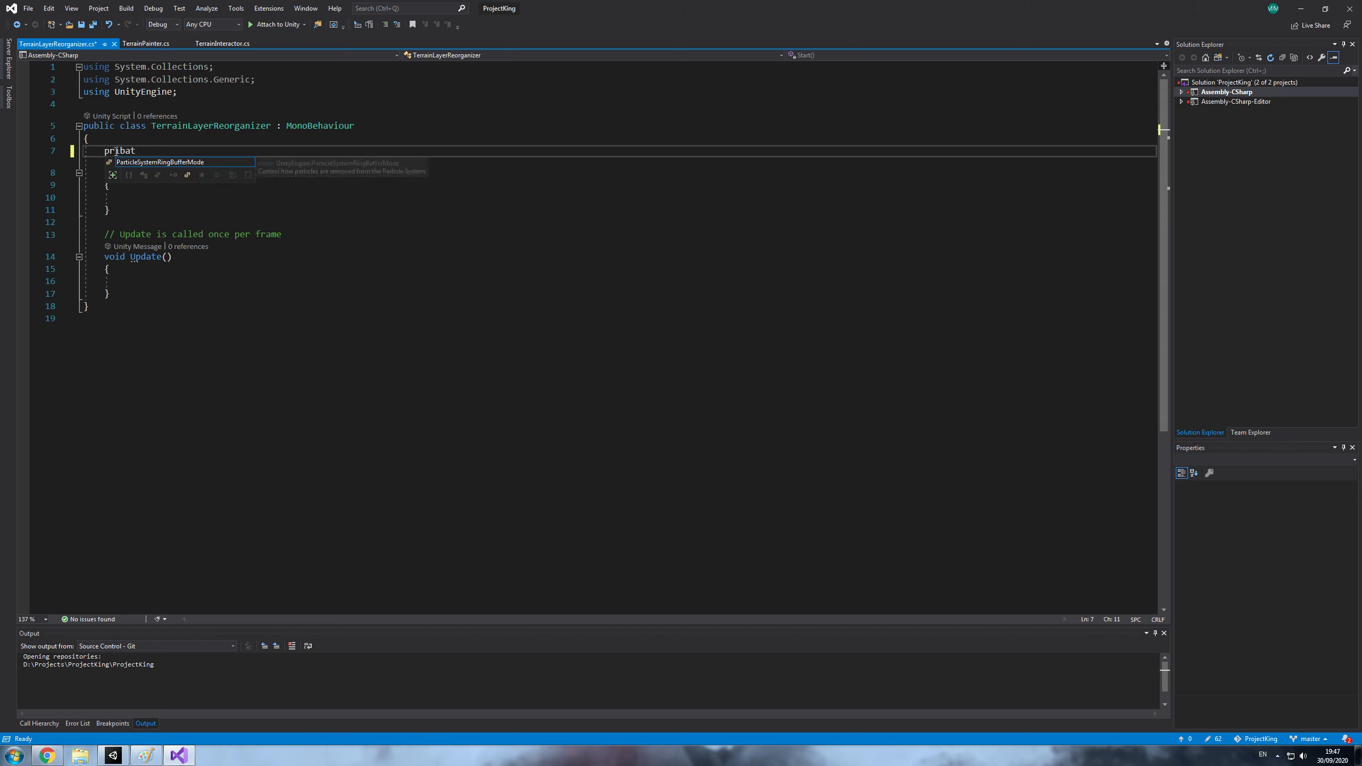
key(BackSpace)
key(BackSpace)
key(BackSpace)
text(vate )
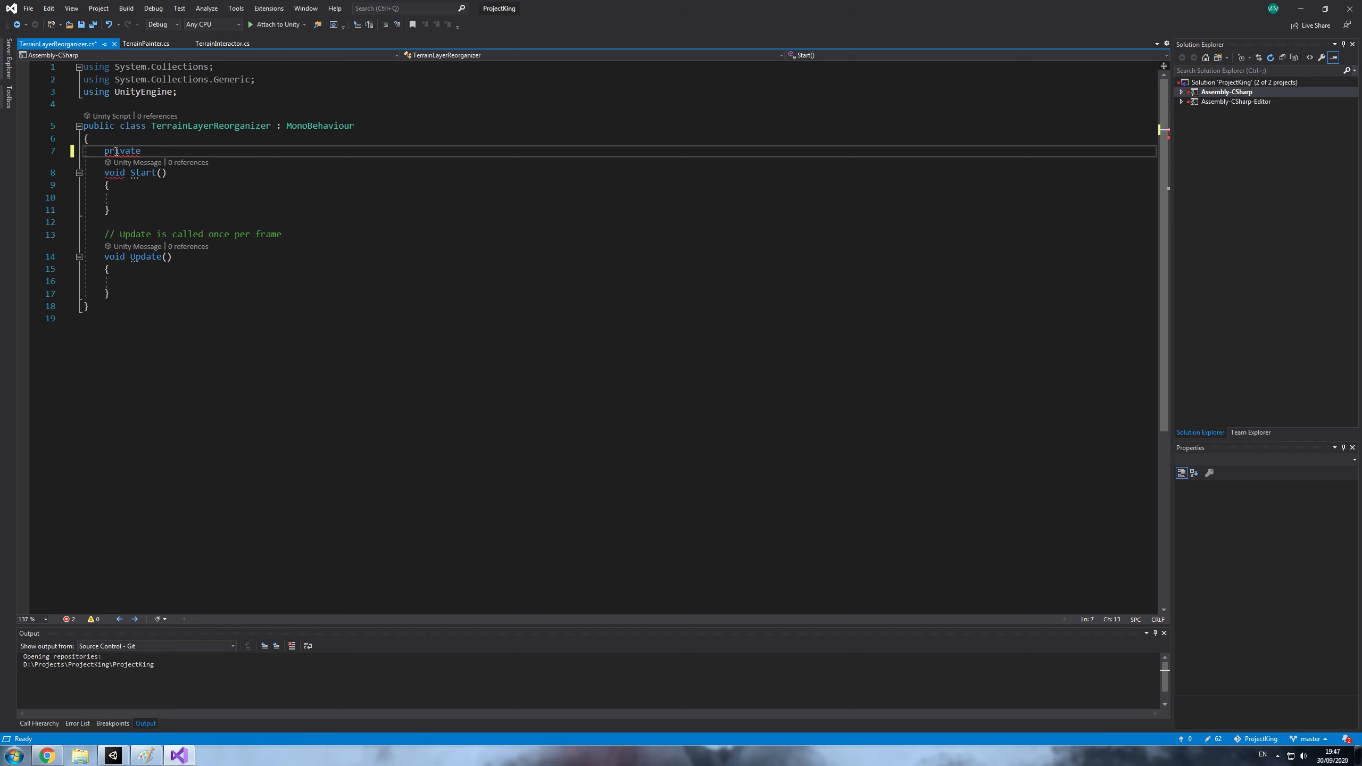
text(List<Ter>)
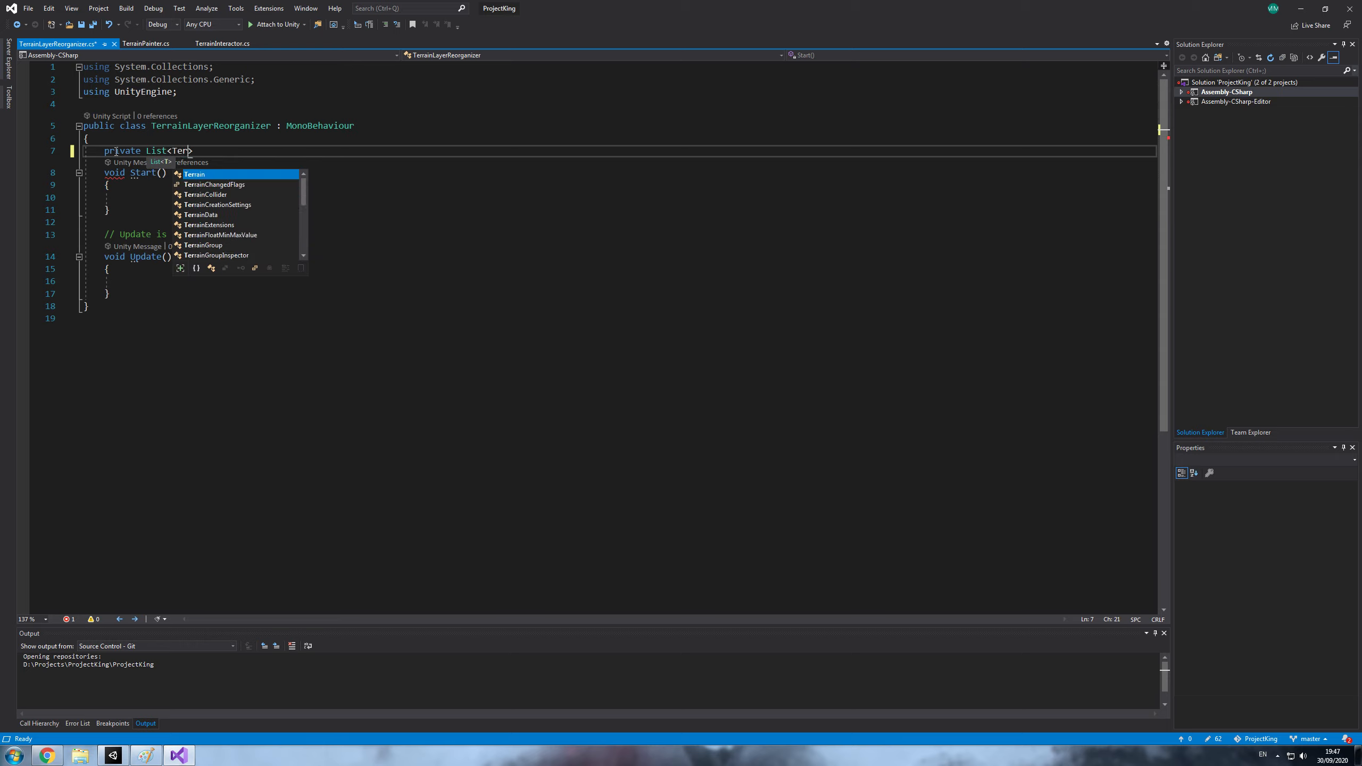
key(Tab)
text(>)
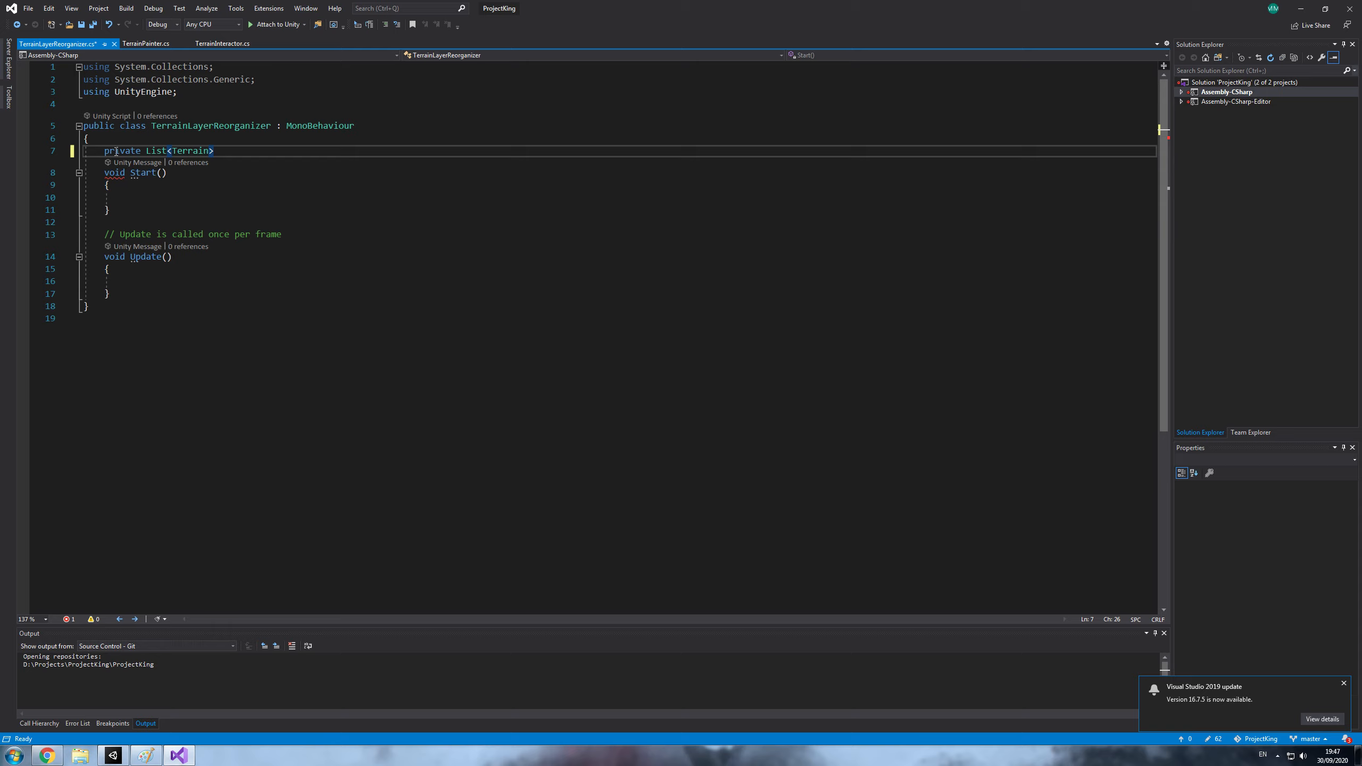
text( t)
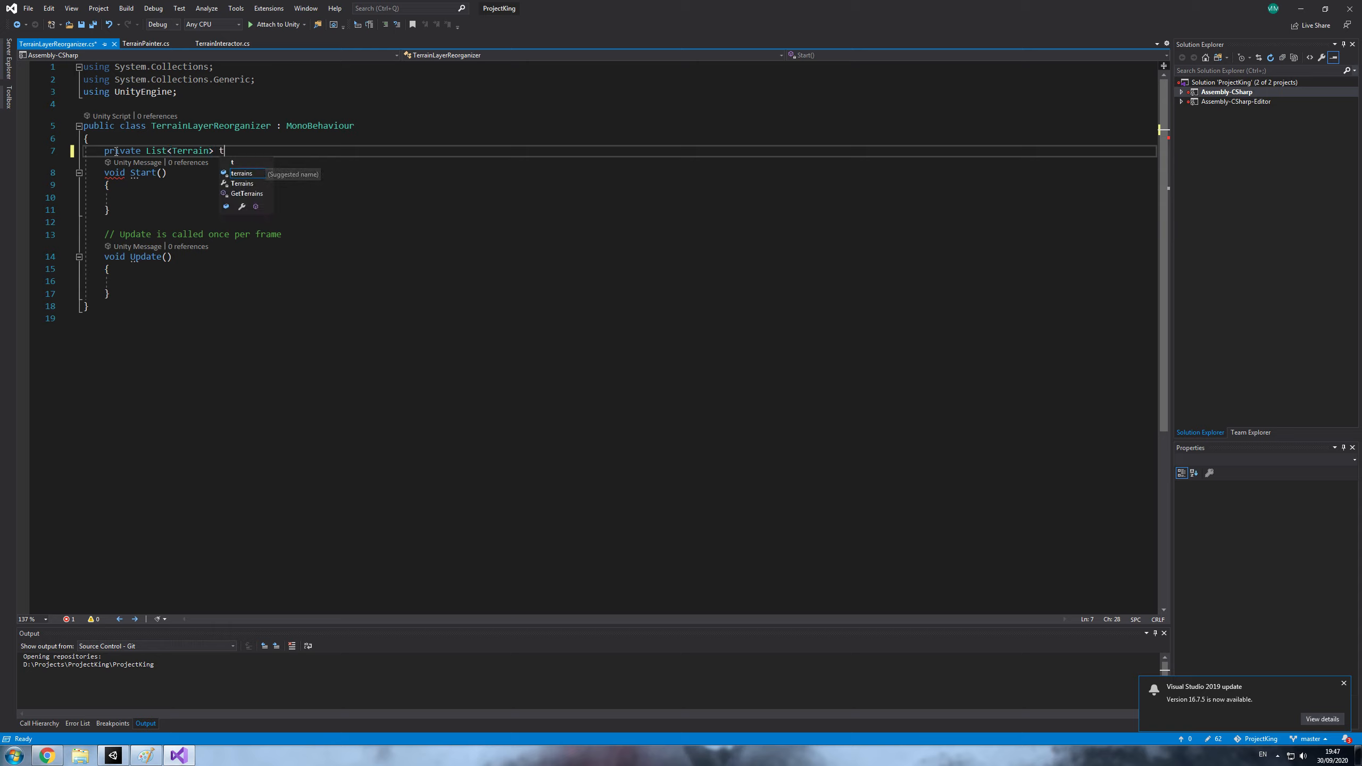
text(errains )
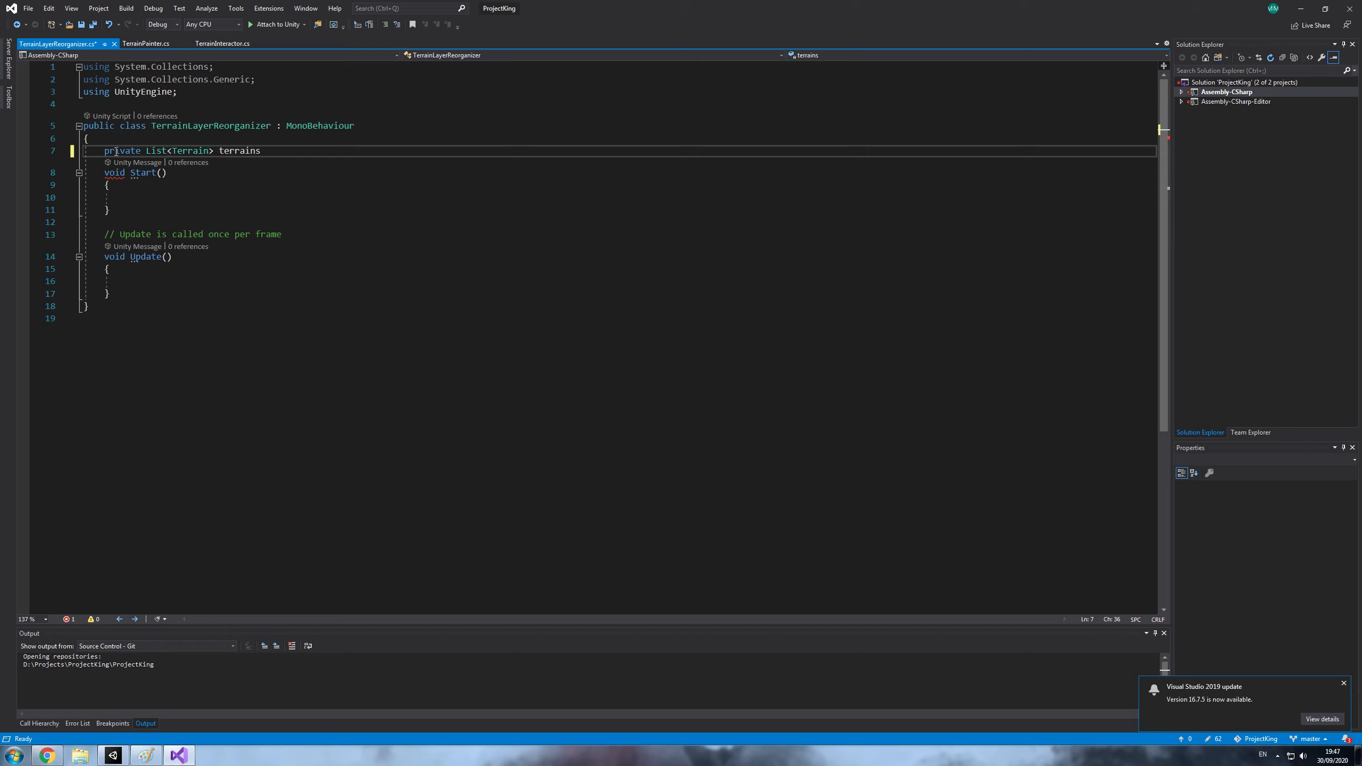
text(= new Li)
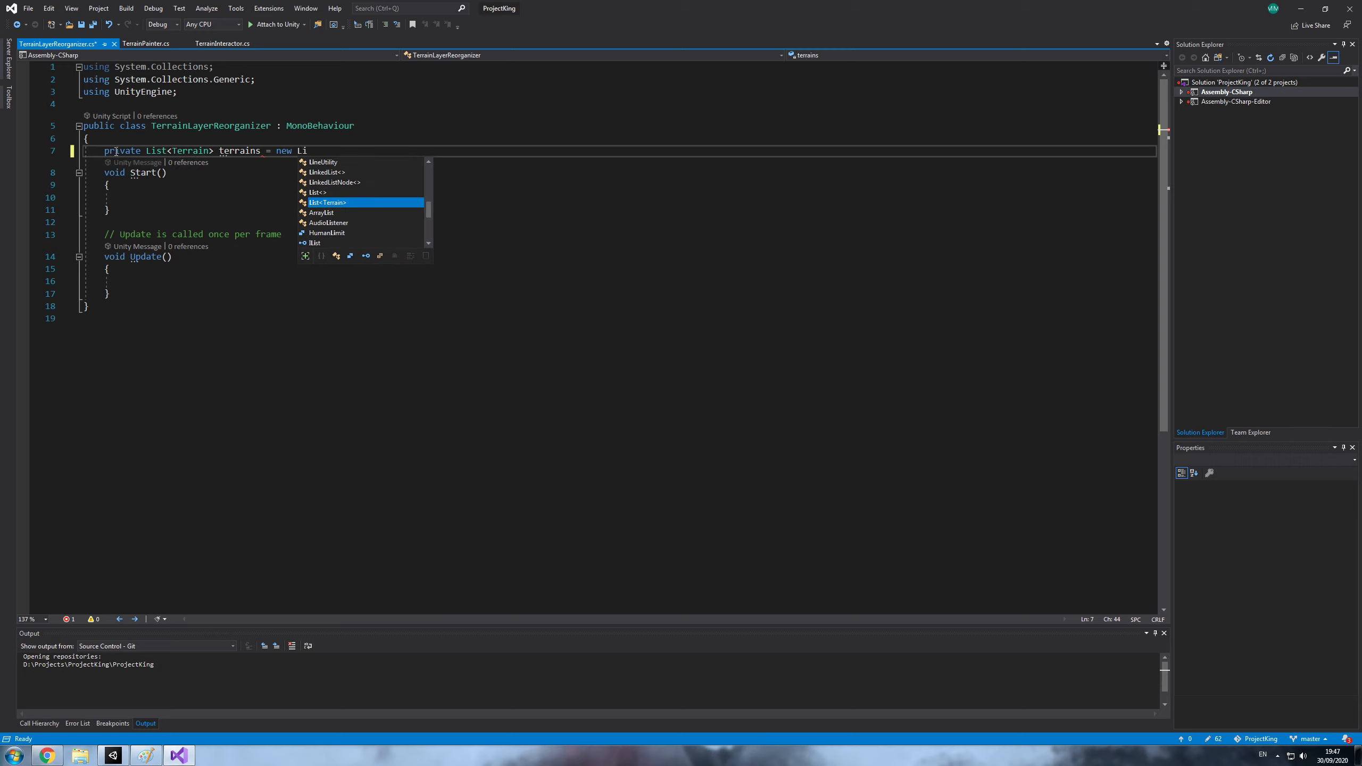
- Initialize the terrains field with new List<Terrain>(); without a capacity argument
key(Tab)
text((0);)
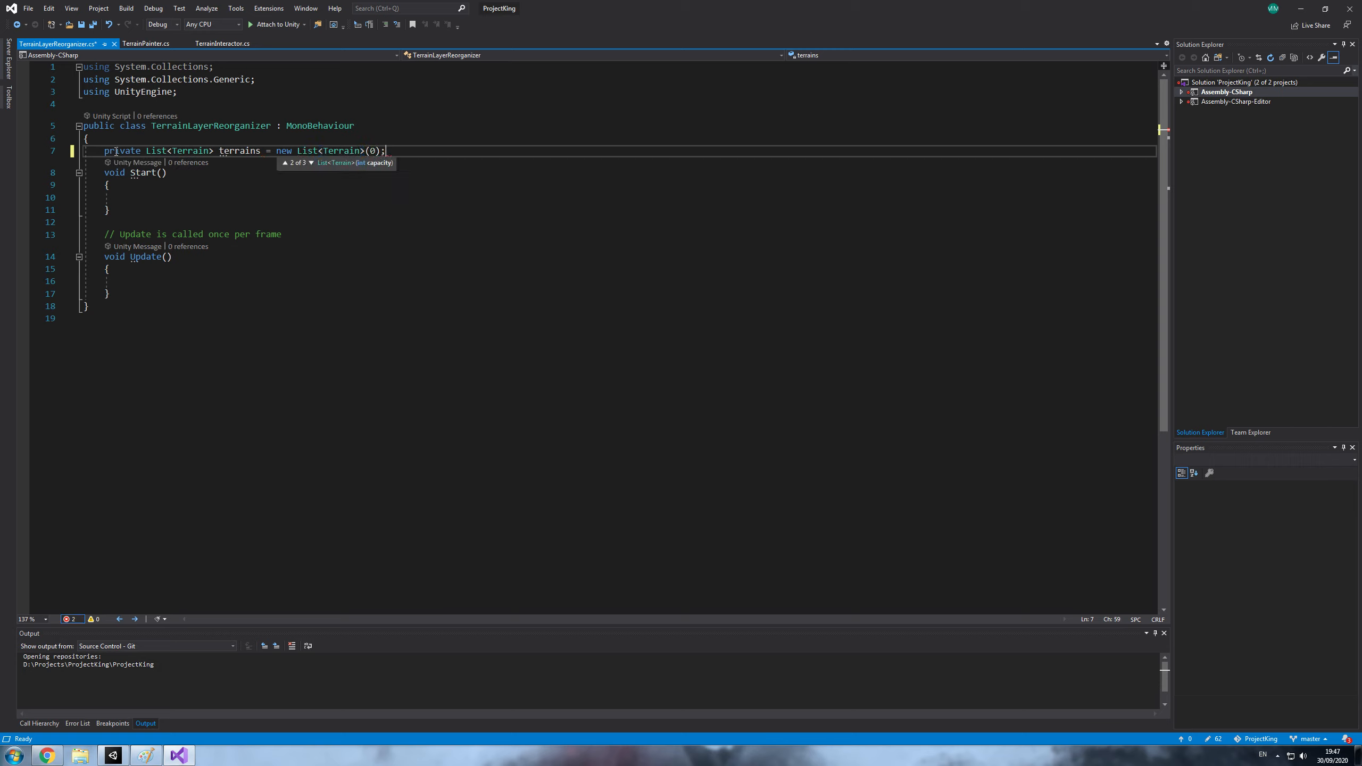
key(BackSpace)
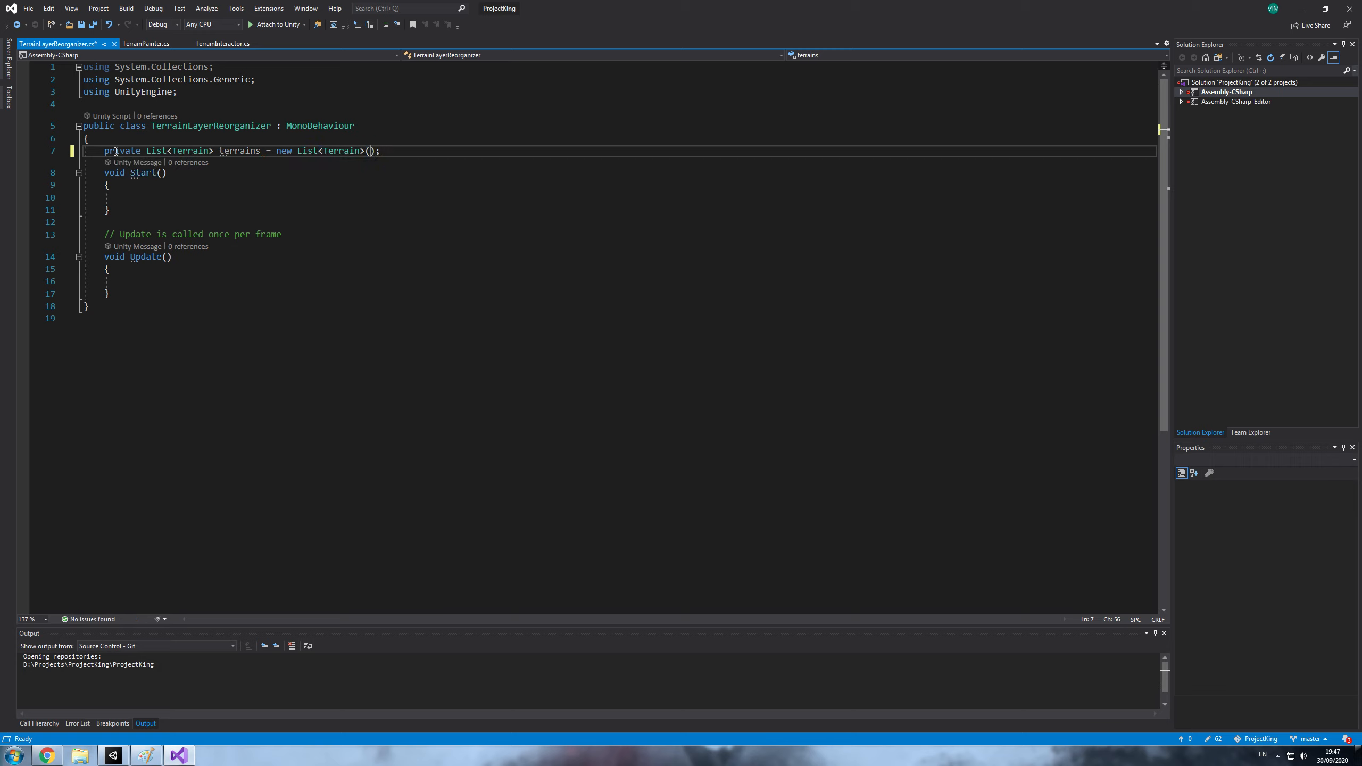
- Add two blank lines between the terrains field declaration and the Start() method
key(End)
key(Return)
key(Return)
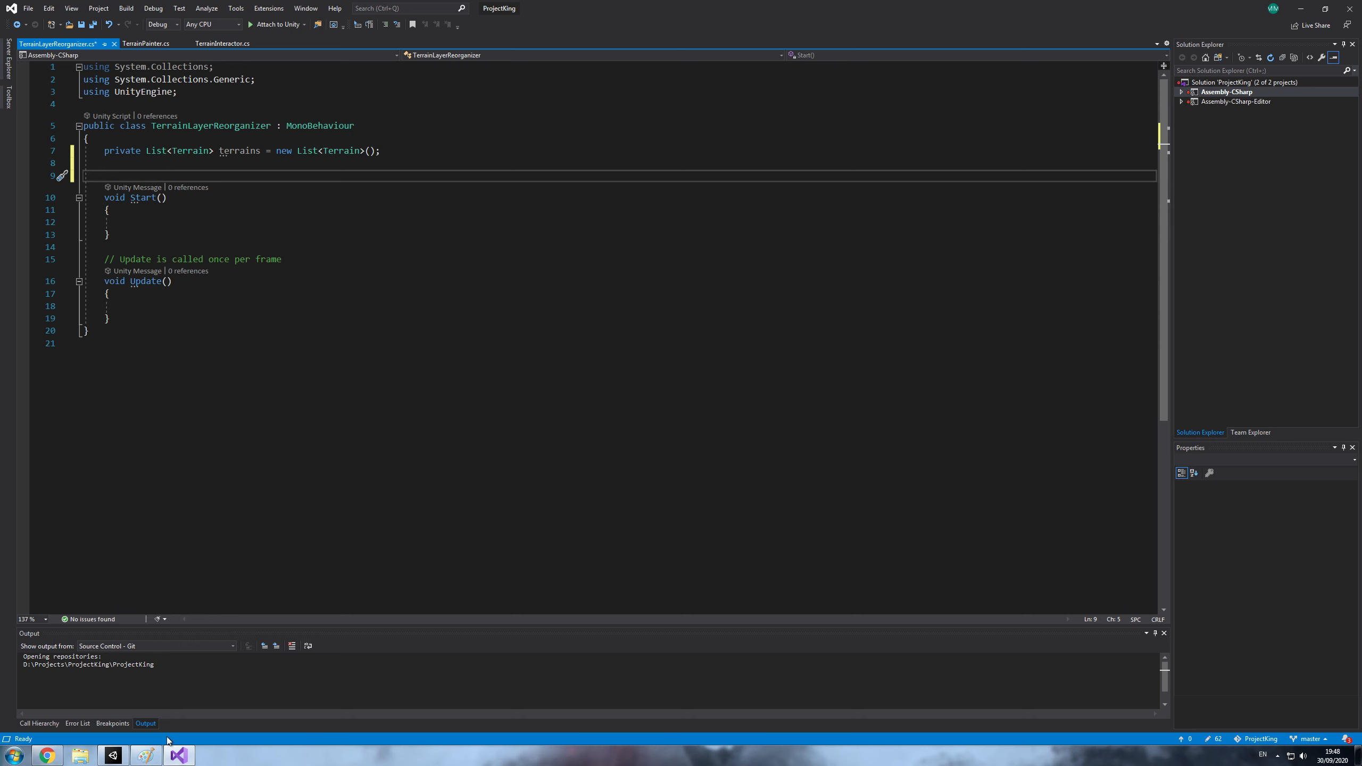
- Switch to Unity and close the Google Chrome window
click(125, 757)
right_click(47, 753)
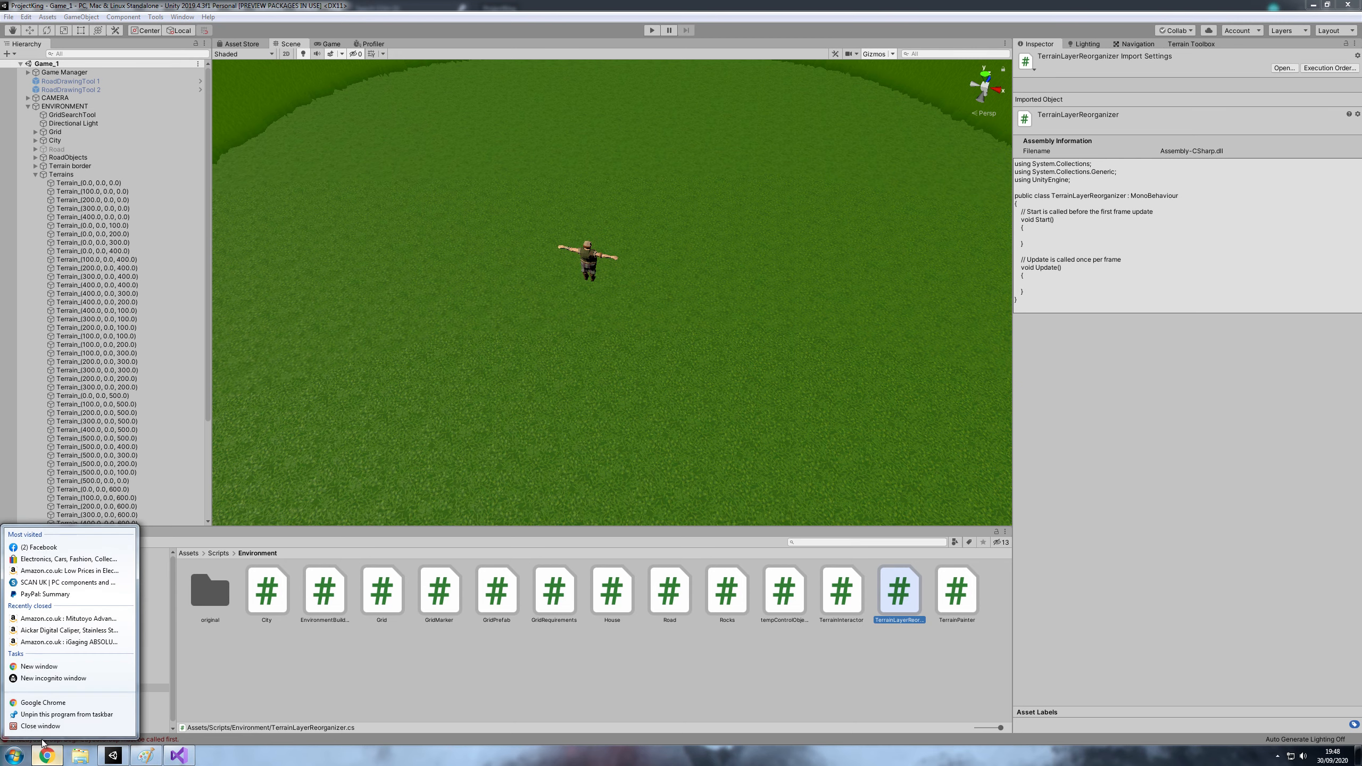
click(39, 726)
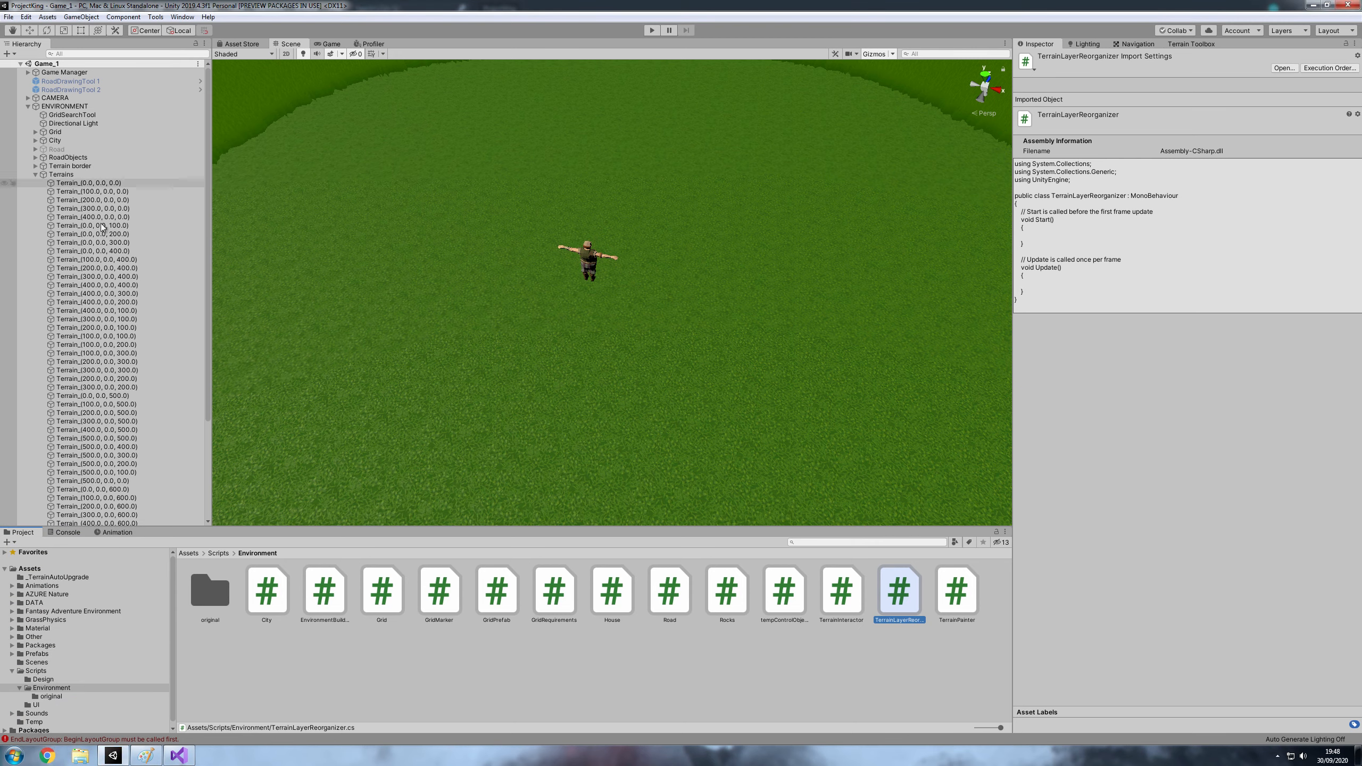
- Select the Terrains object and then all its child terrain tiles, and examine the area they cover in the Scene view
click(83, 177)
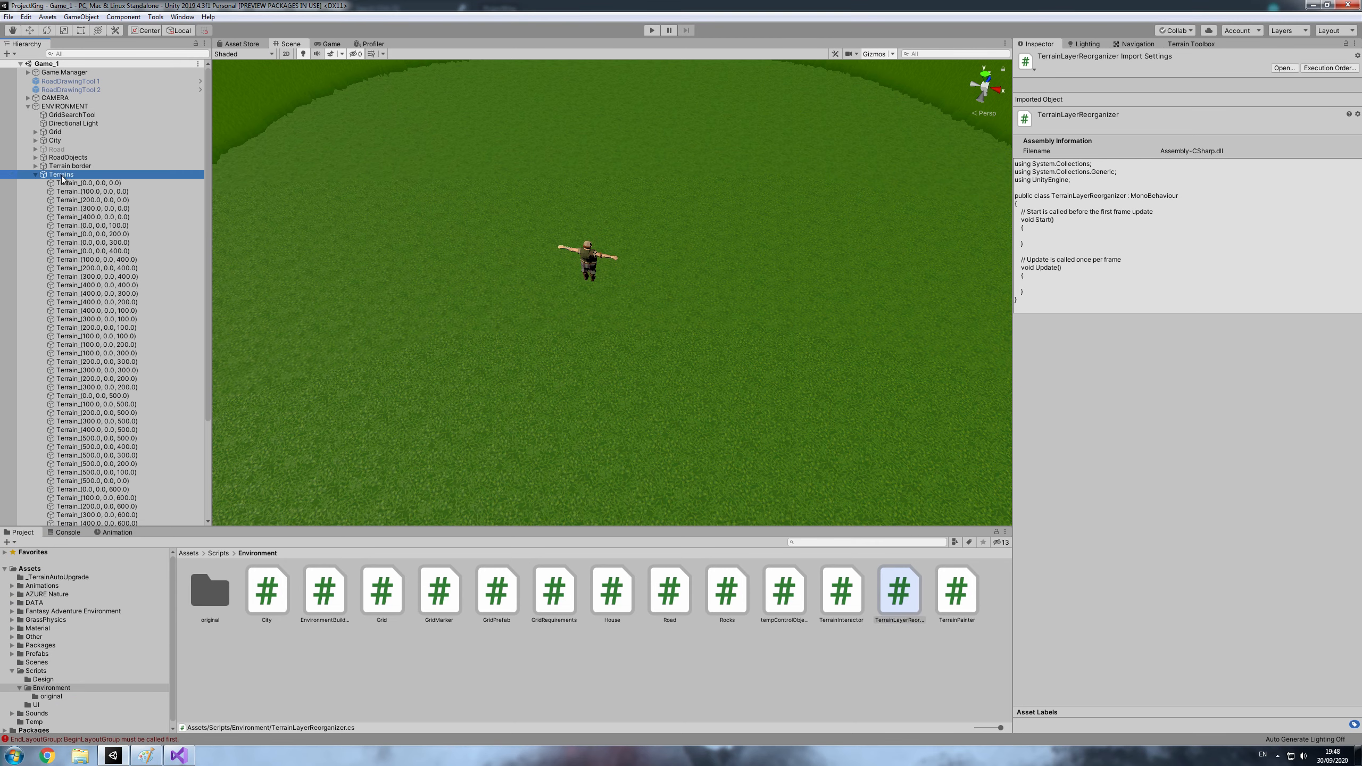
scroll(94, 214, down, 5)
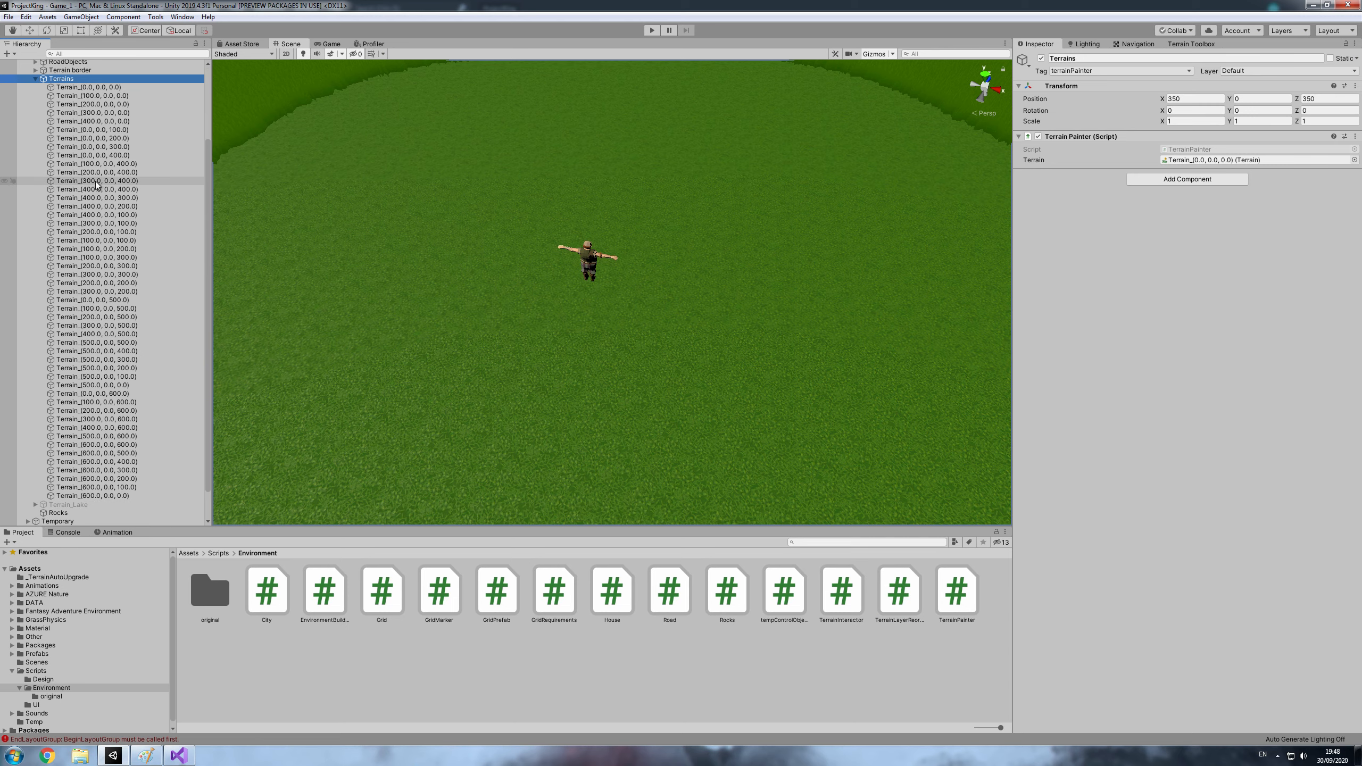
scroll(96, 241, up, 5)
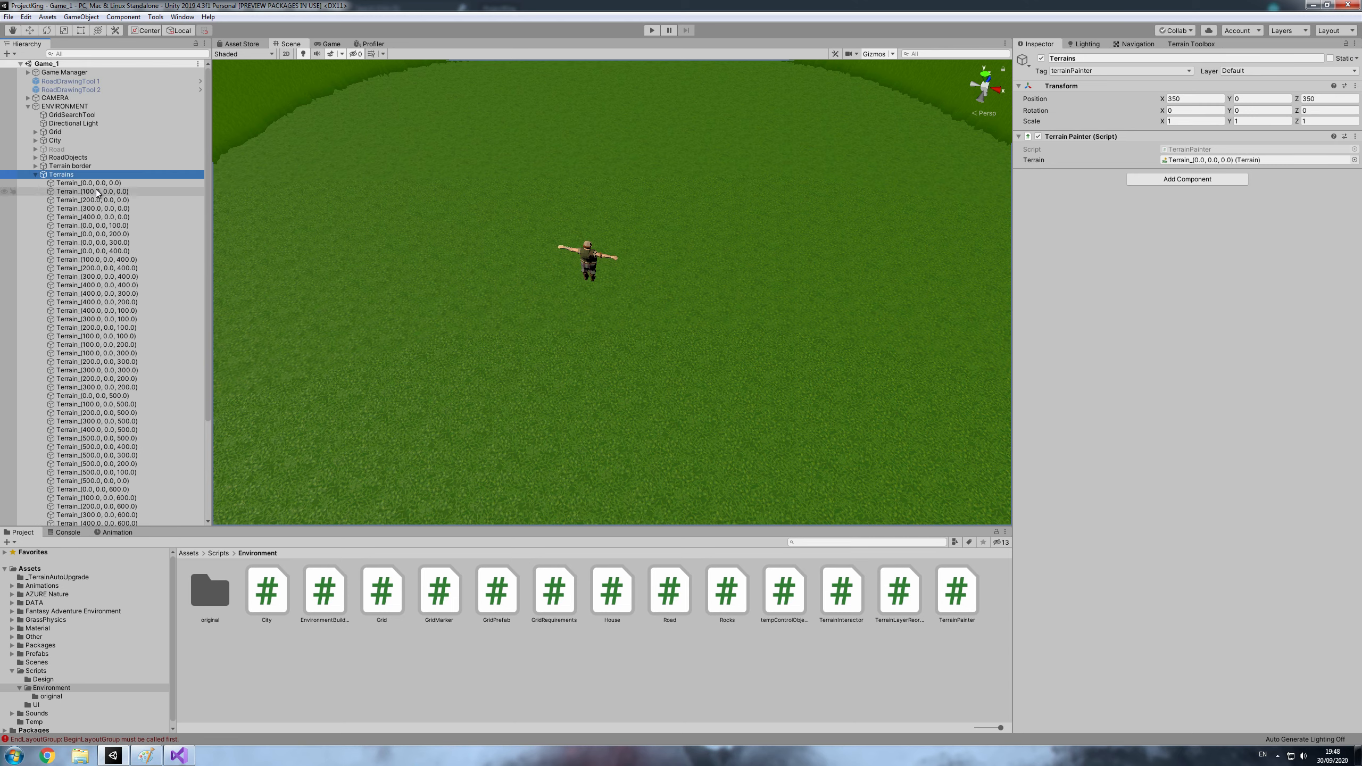
click(89, 183)
scroll(91, 214, down, 5)
shift+click(119, 462)
scroll(582, 336, down, 10)
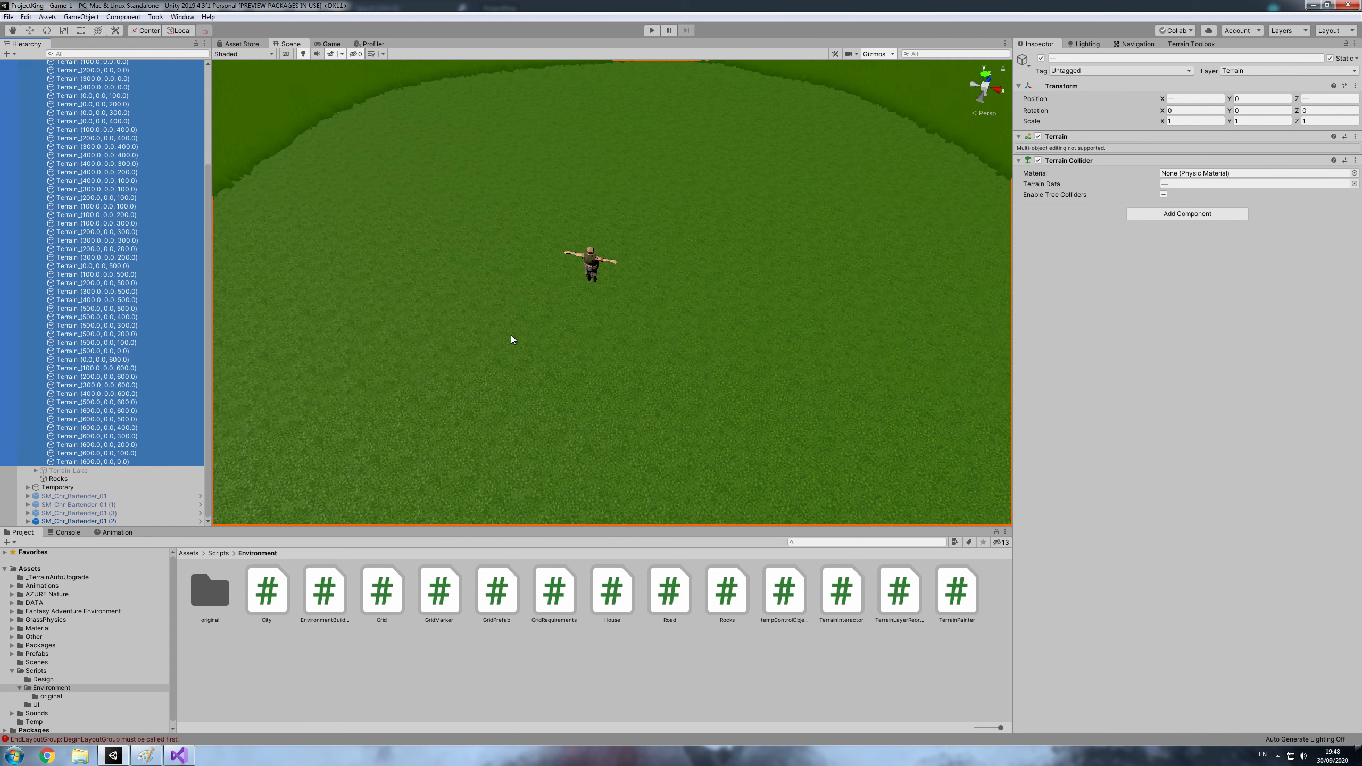
scroll(622, 346, down, 10)
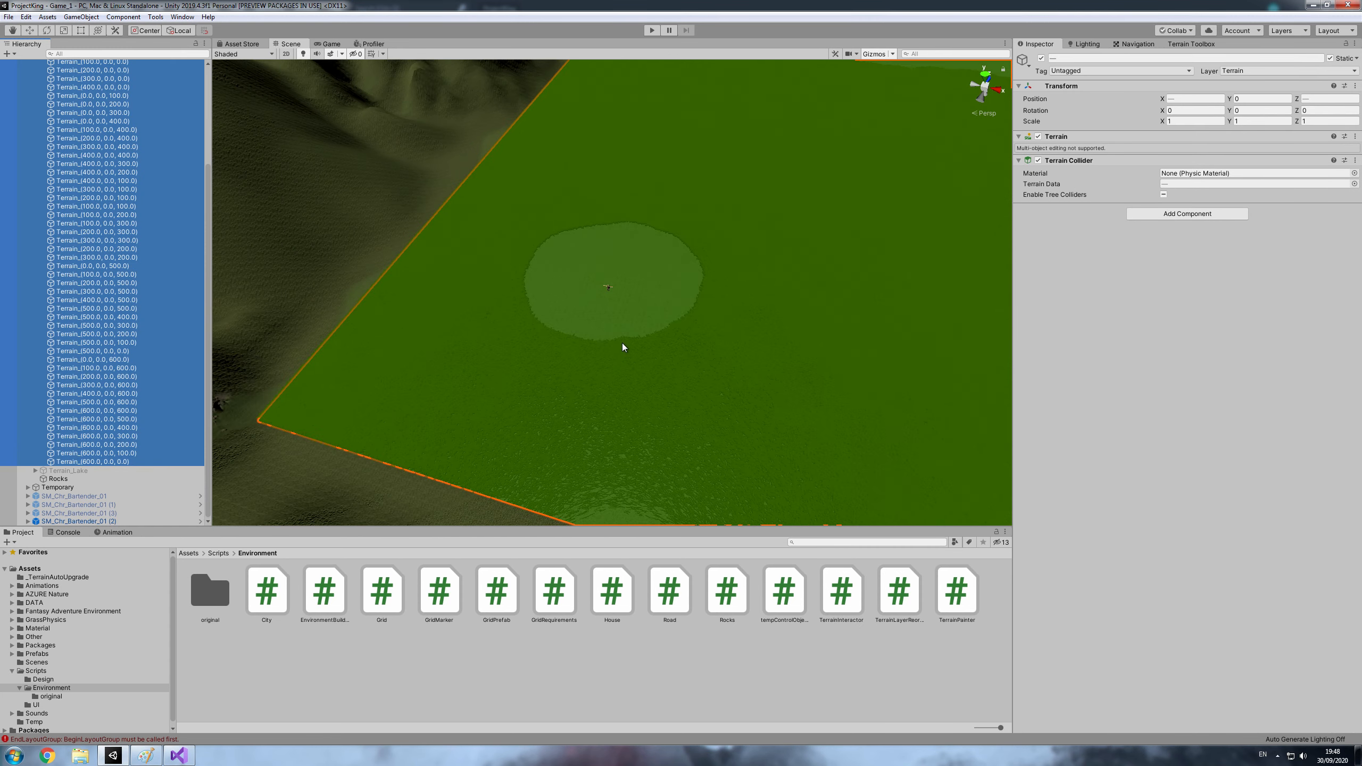
alt+drag(623, 326, 719, 222)
scroll(532, 315, up, 10)
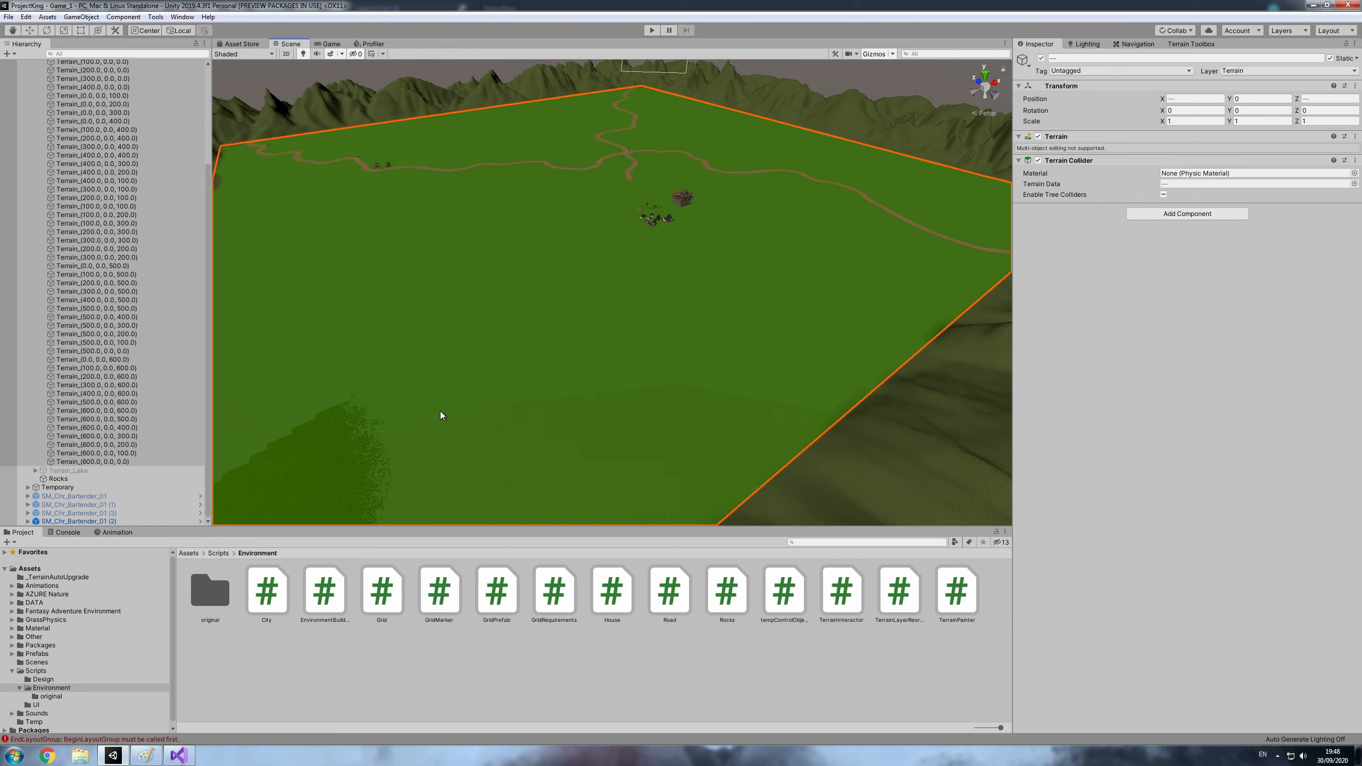
right_drag(529, 375, 494, 394)
scroll(198, 331, up, 5)
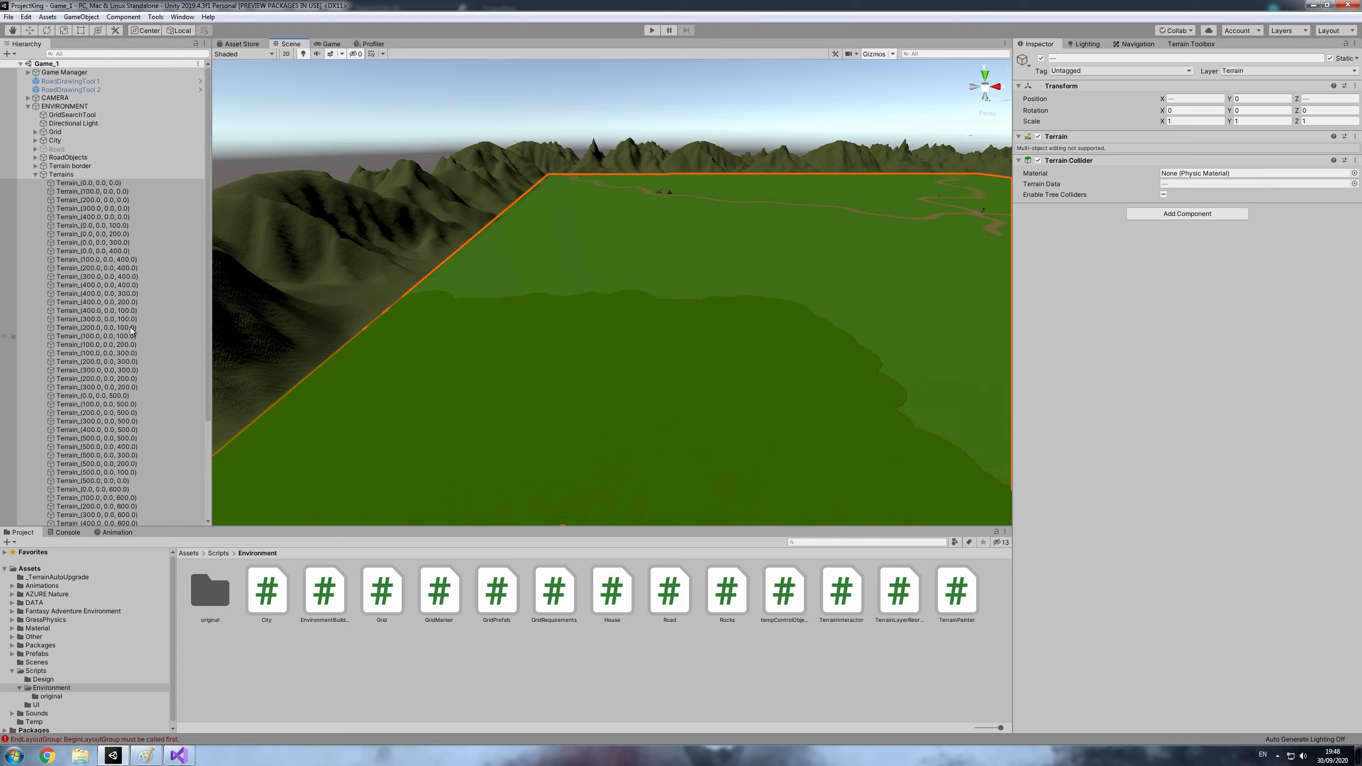
- Select the Terrains parent object, then return to Visual Studio and place the caret inside the empty Start() body
click(61, 174)
click(179, 756)
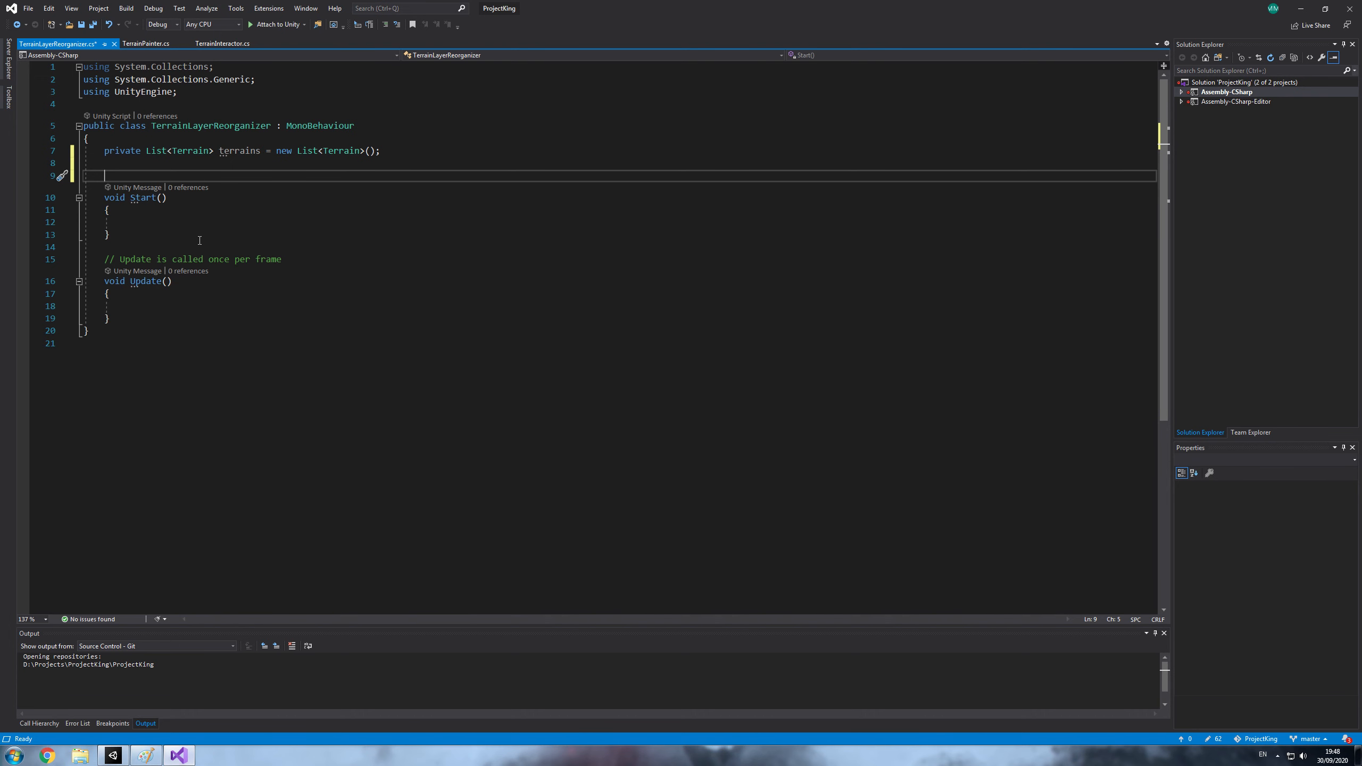
click(148, 223)
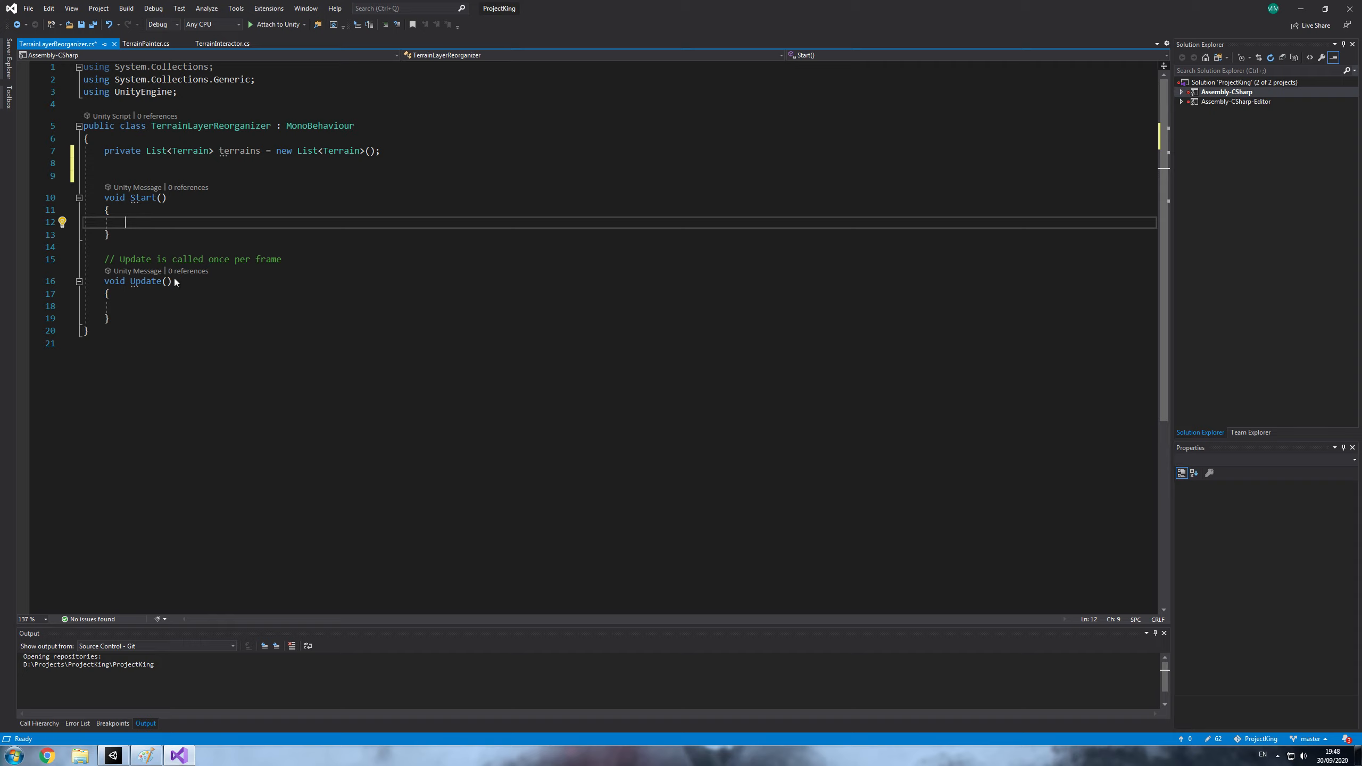
- Switch to Unity and select the child tile Terrain_(0.0, 0.0, 0.0) to view its Terrain component
click(113, 756)
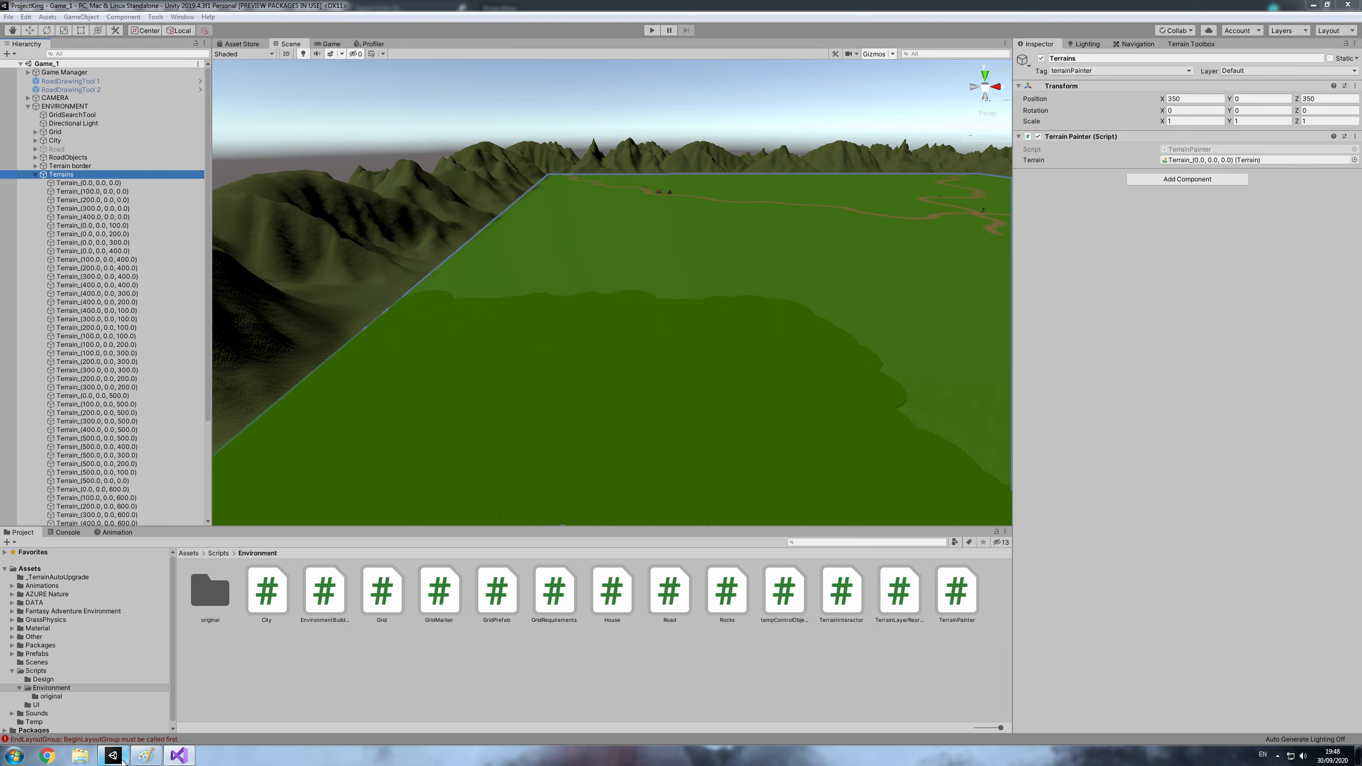
click(62, 183)
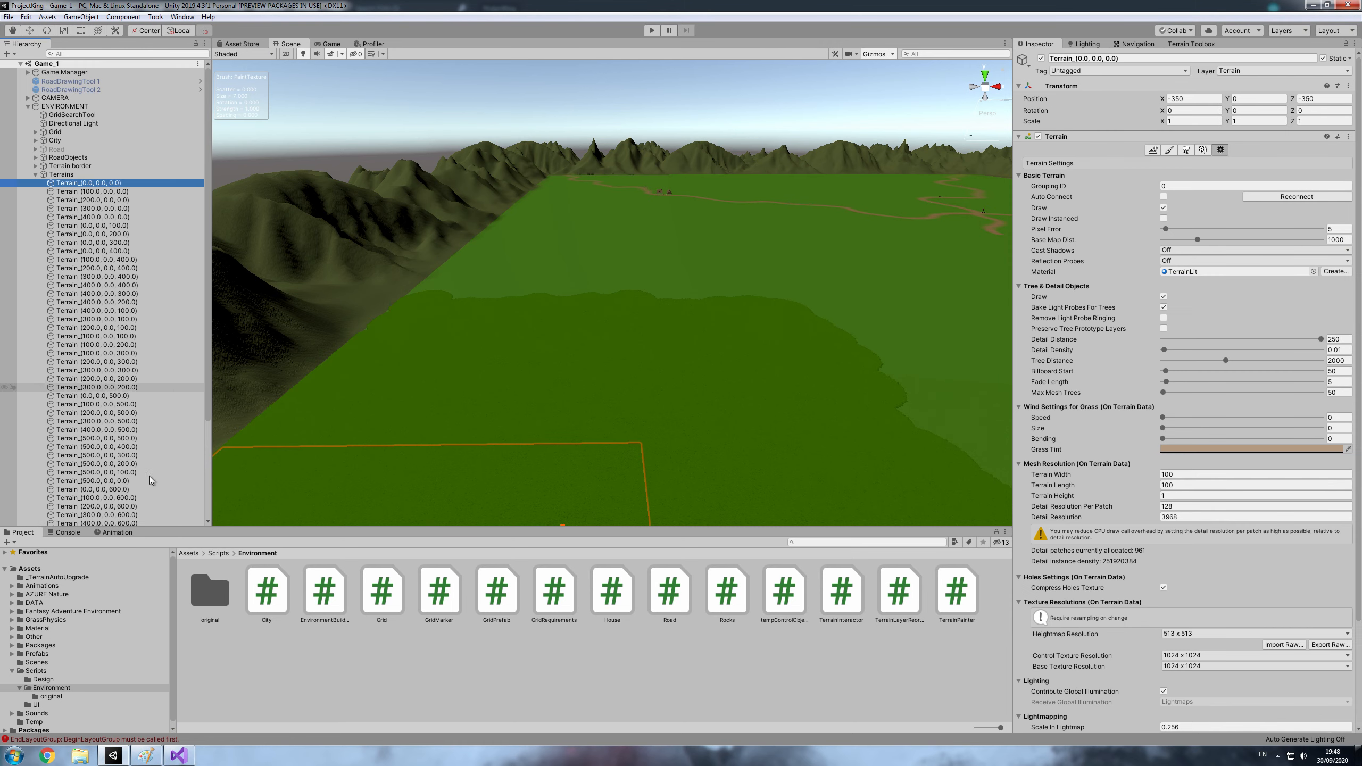
- Return to Visual Studio and begin a for loop inside Start()
click(189, 762)
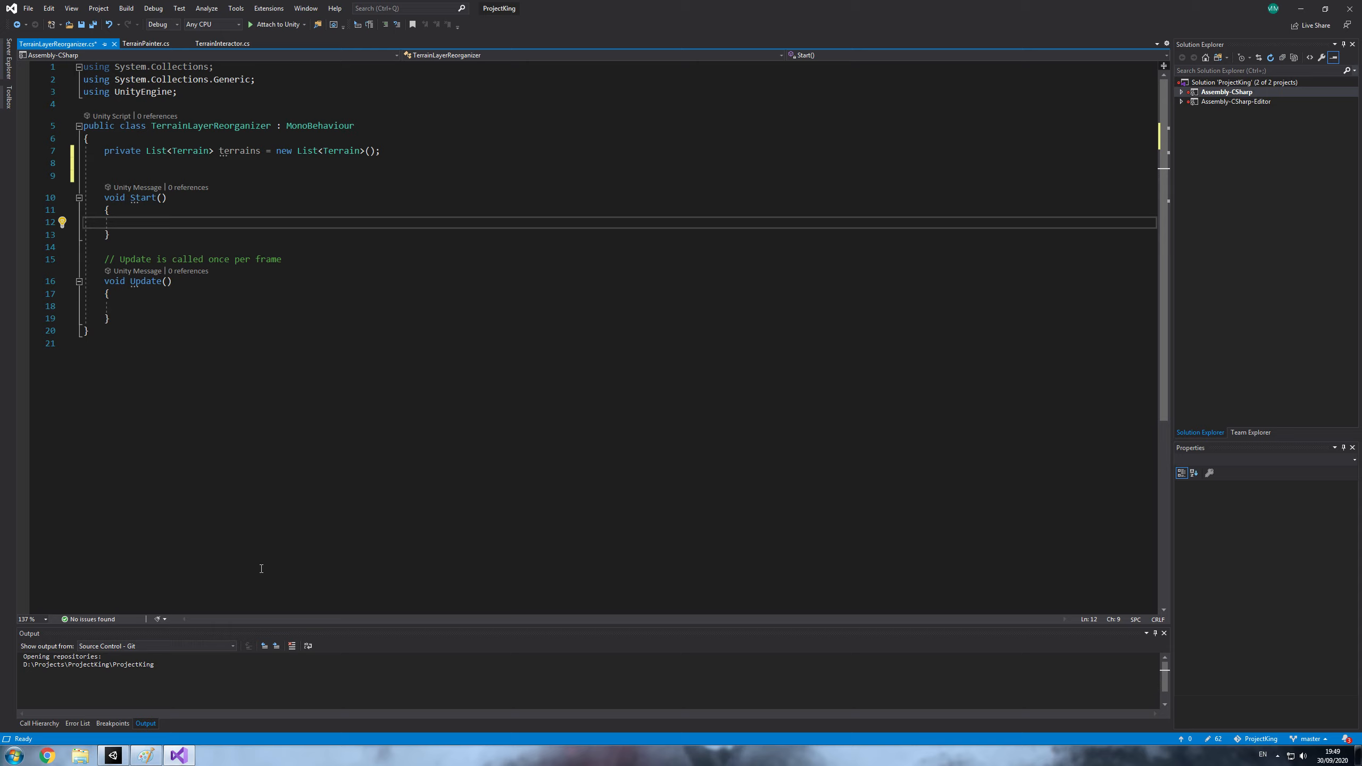
text(for()
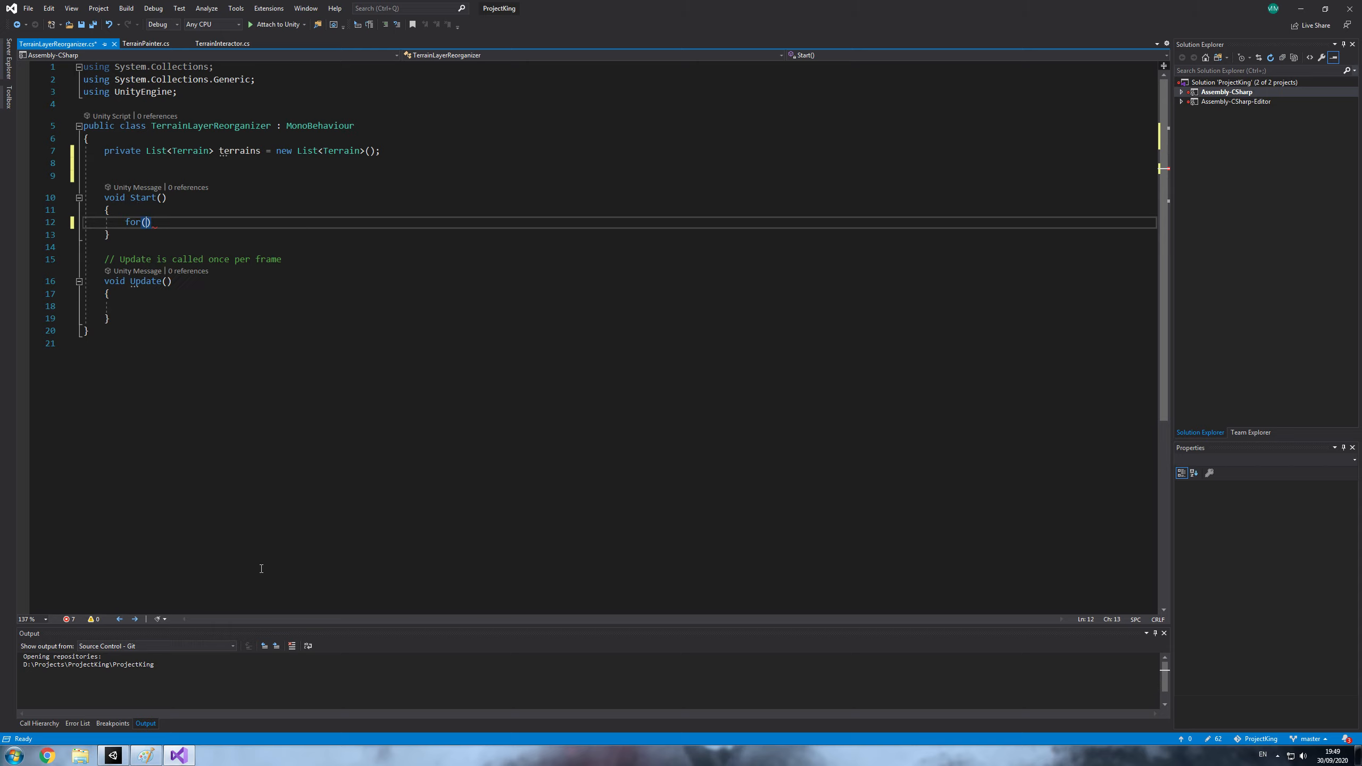